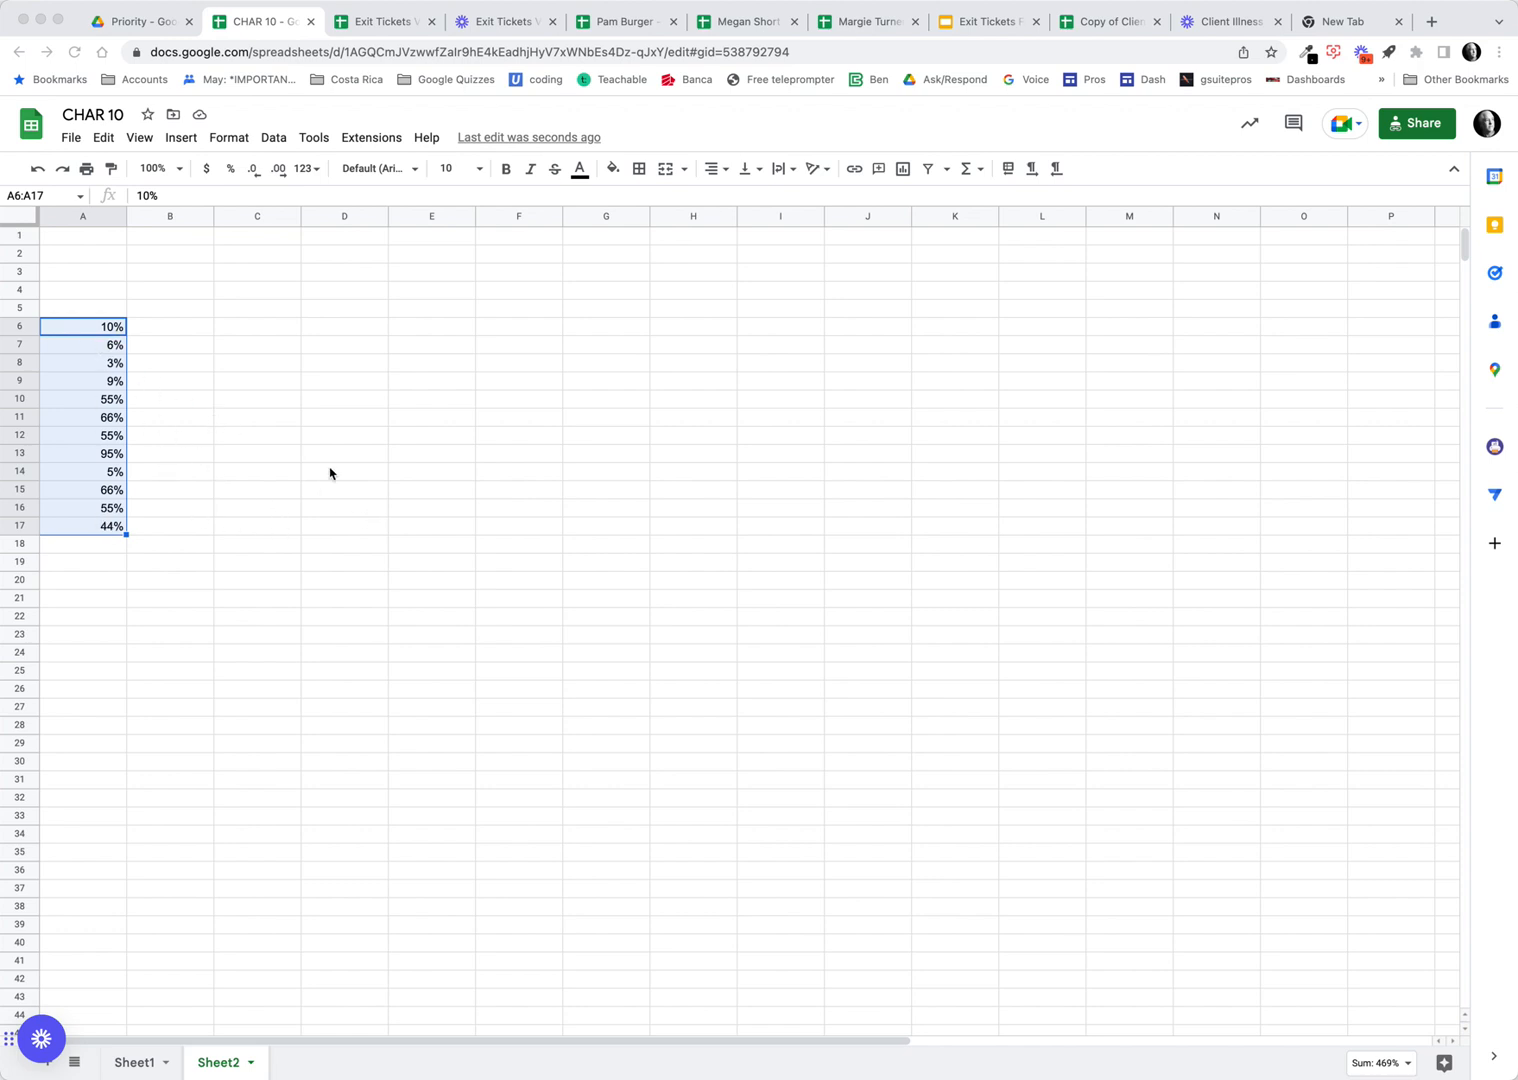
# Step: Enter the labels min, max and average in cells A1, A2 and A3
pyautogui.click(92, 240)
pyautogui.write('min')
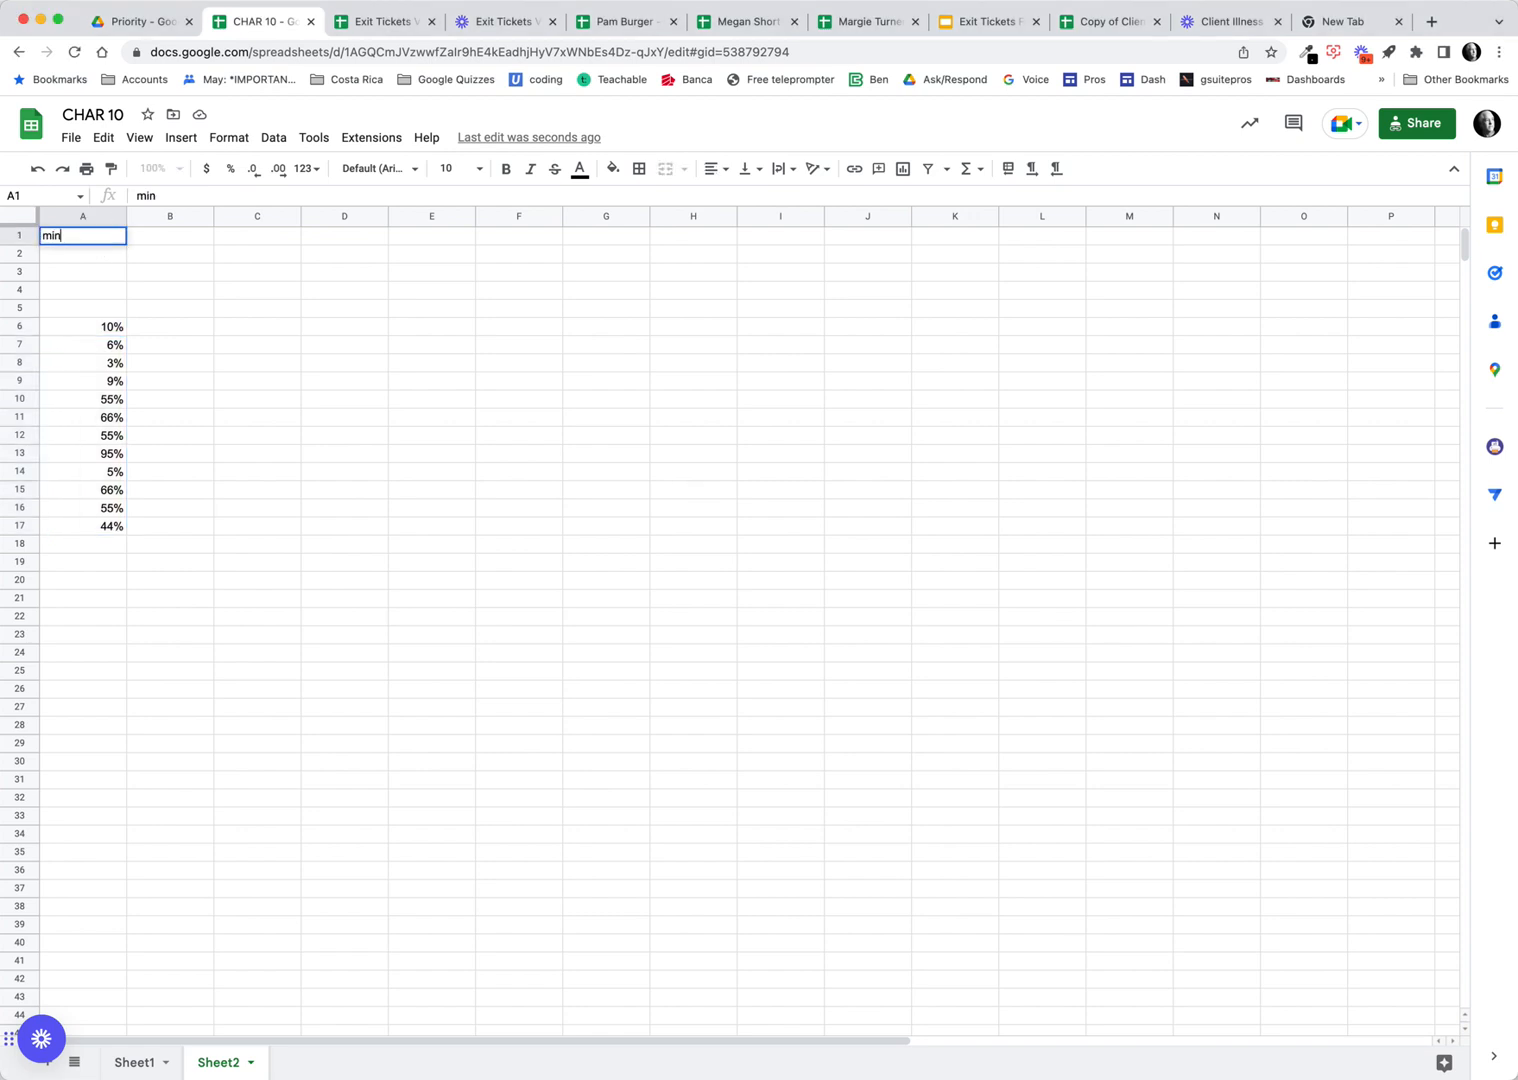
pyautogui.press('Return')
pyautogui.write('m')
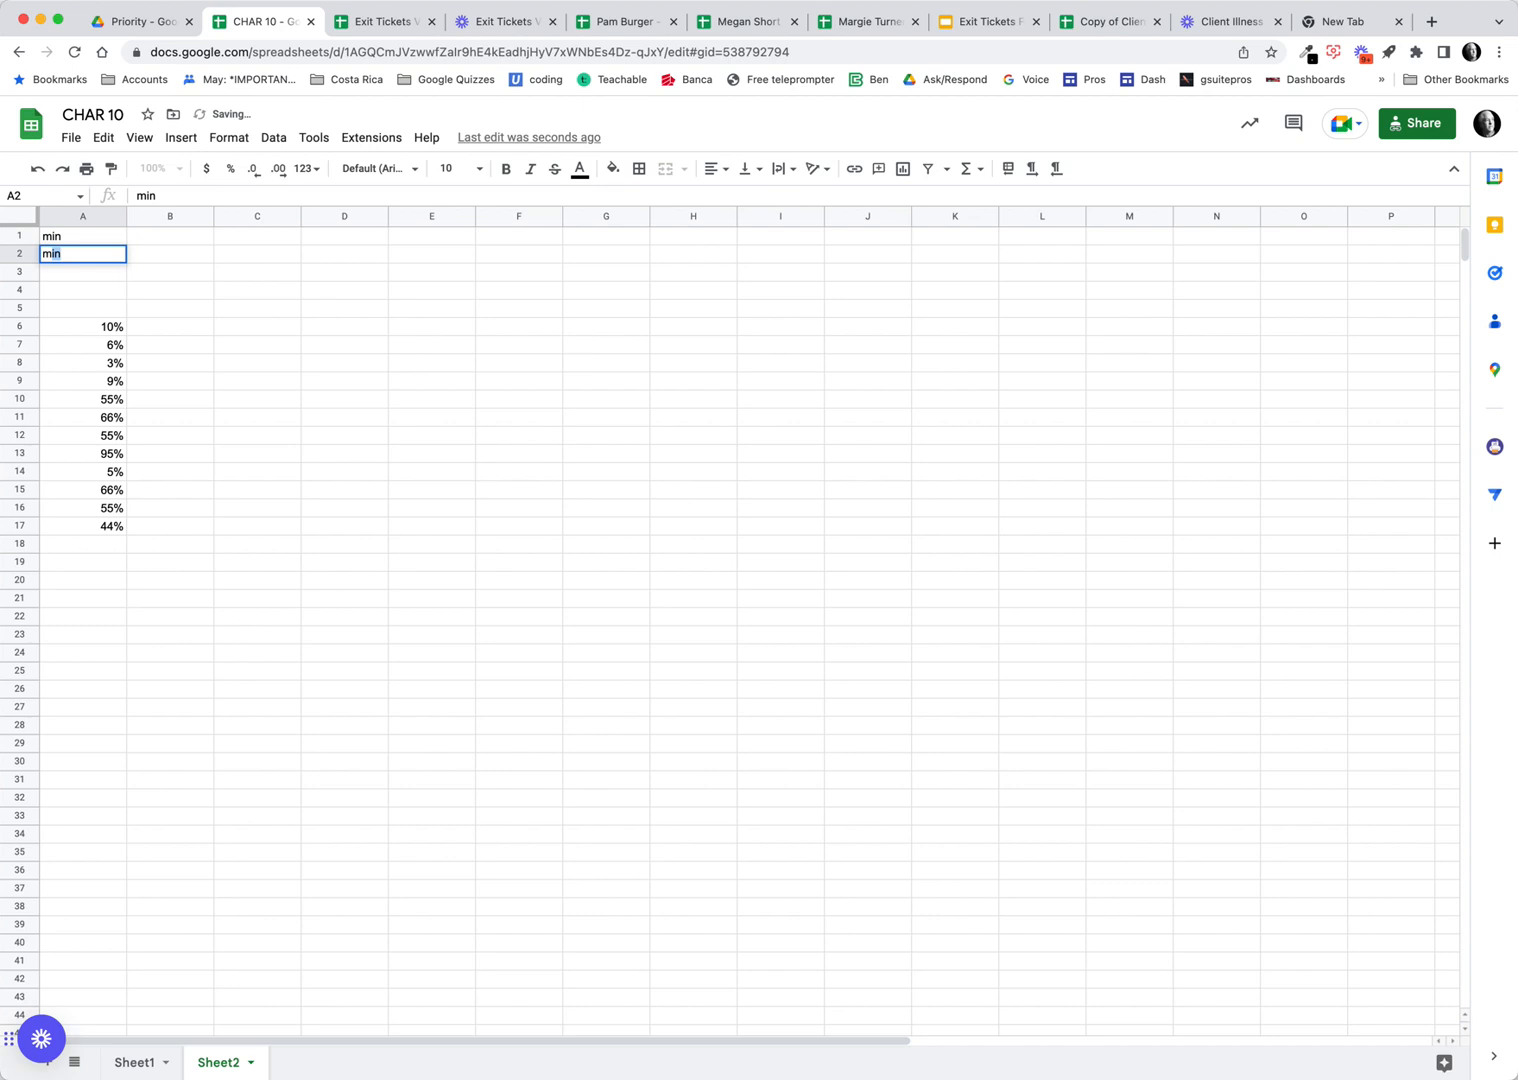
pyautogui.write('ax')
pyautogui.press('Return')
pyautogui.write('av')
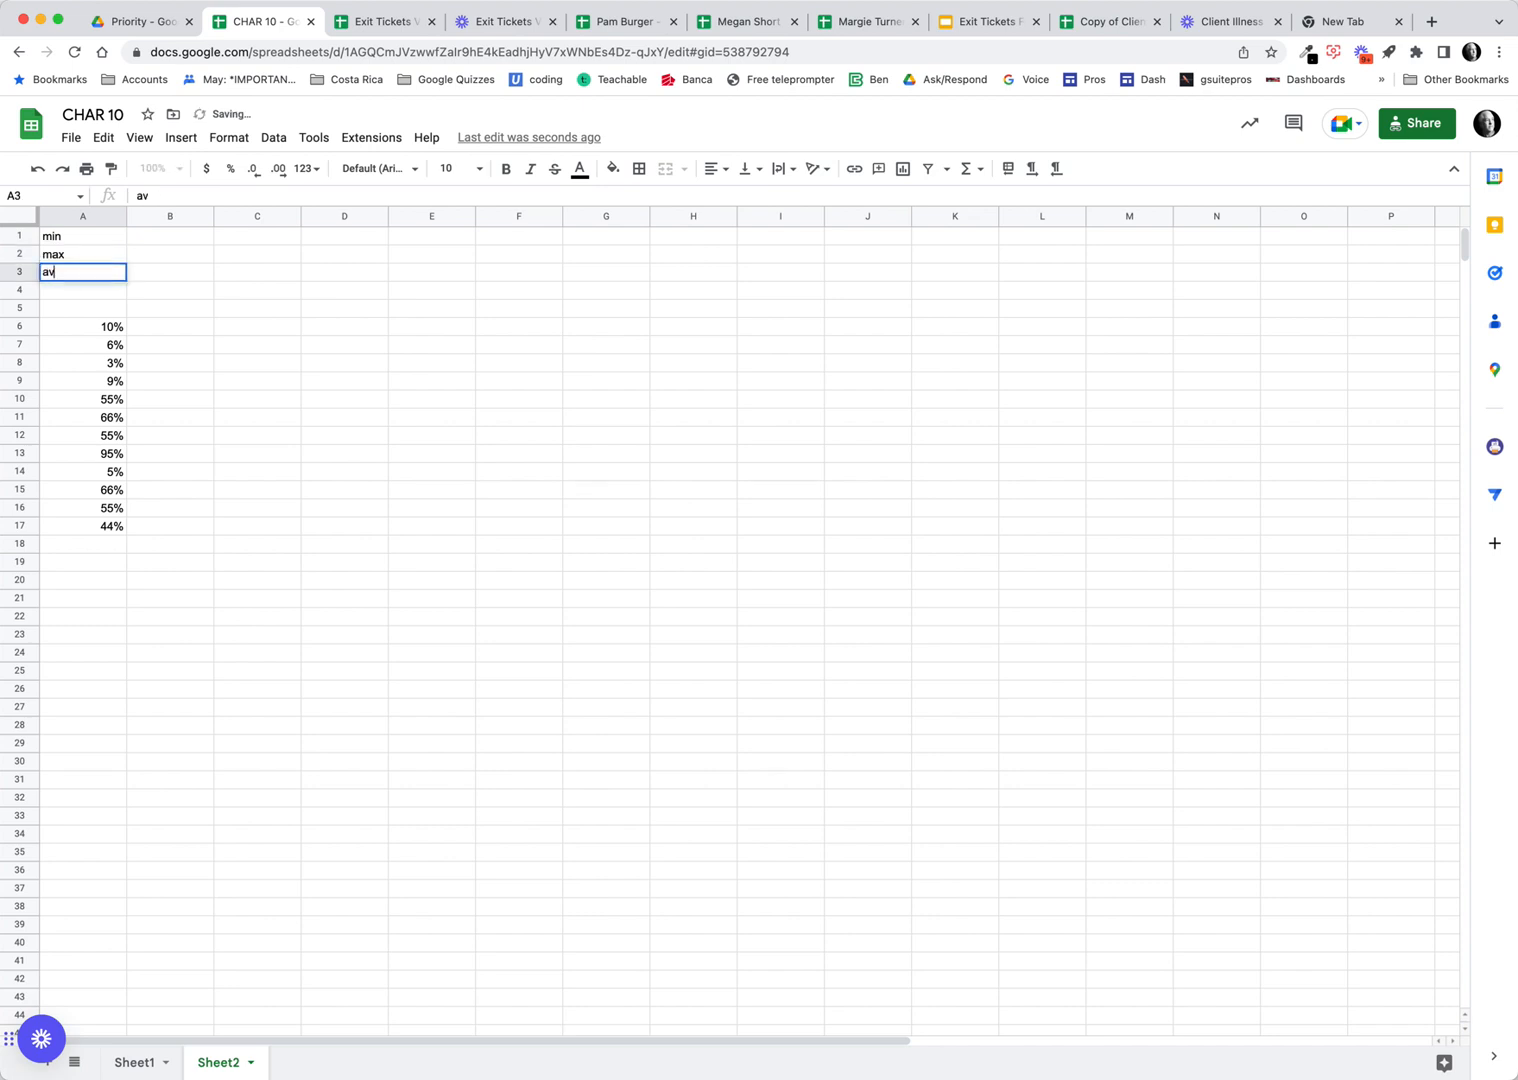
pyautogui.write('erage')
pyautogui.press('Return')
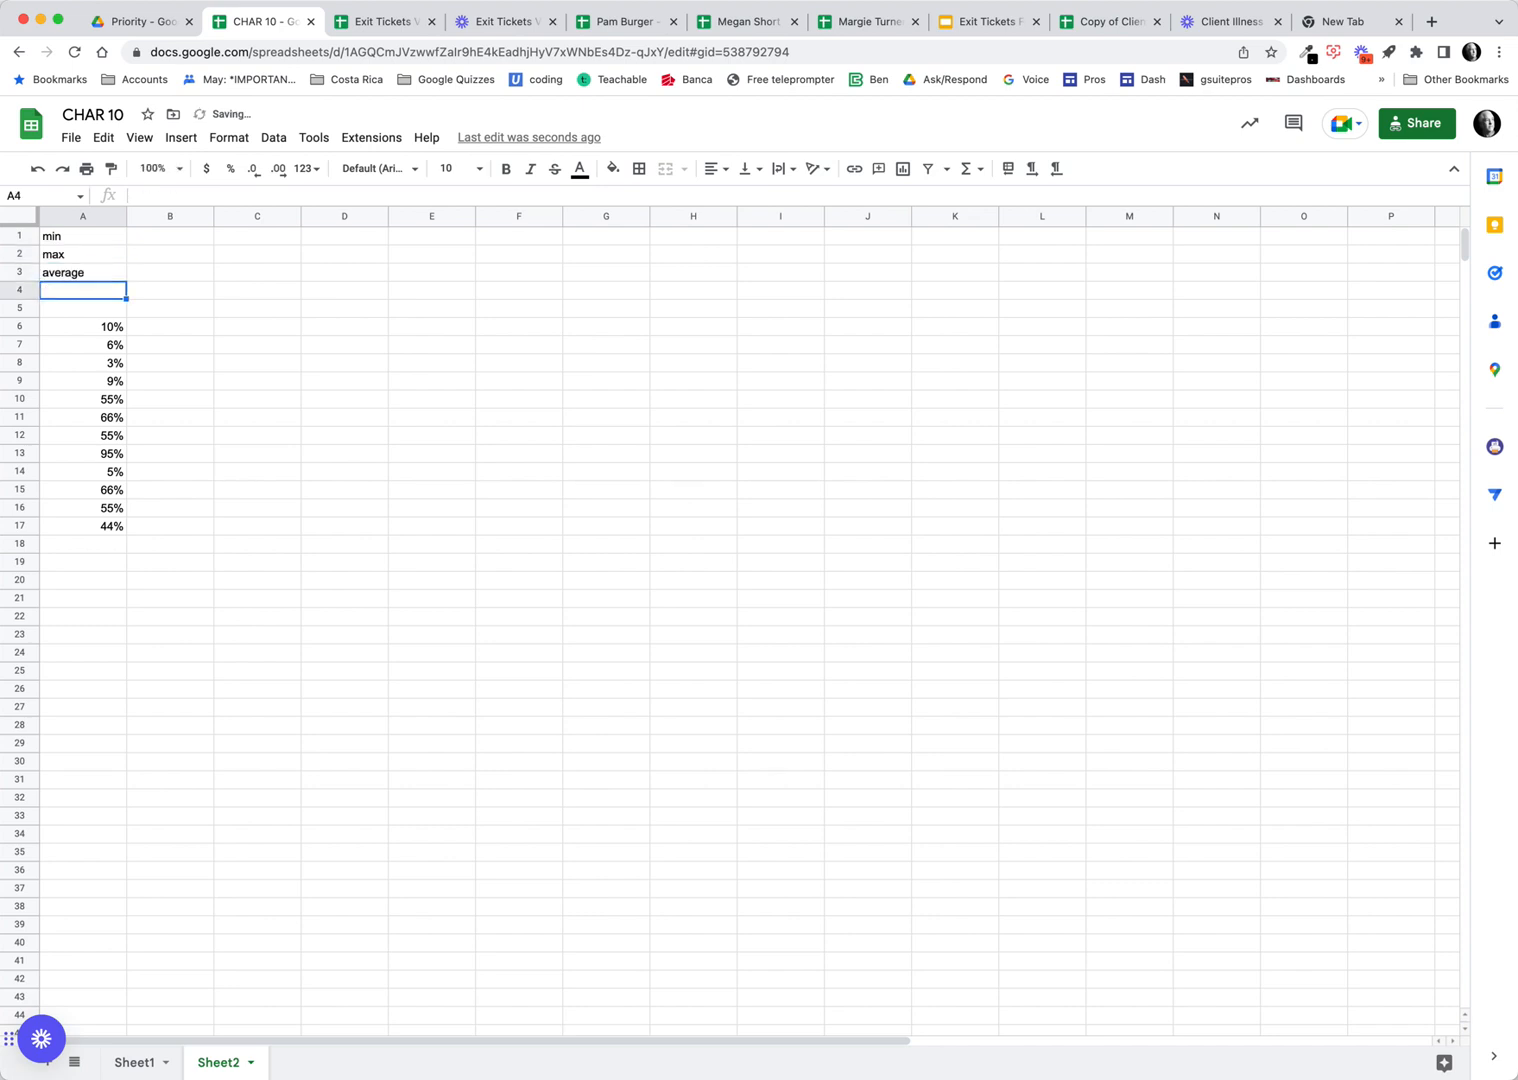
# Step: Enter the formula =MIN(A6:A) in B1 to cover the percentages from A6 down the whole column
pyautogui.click(169, 236)
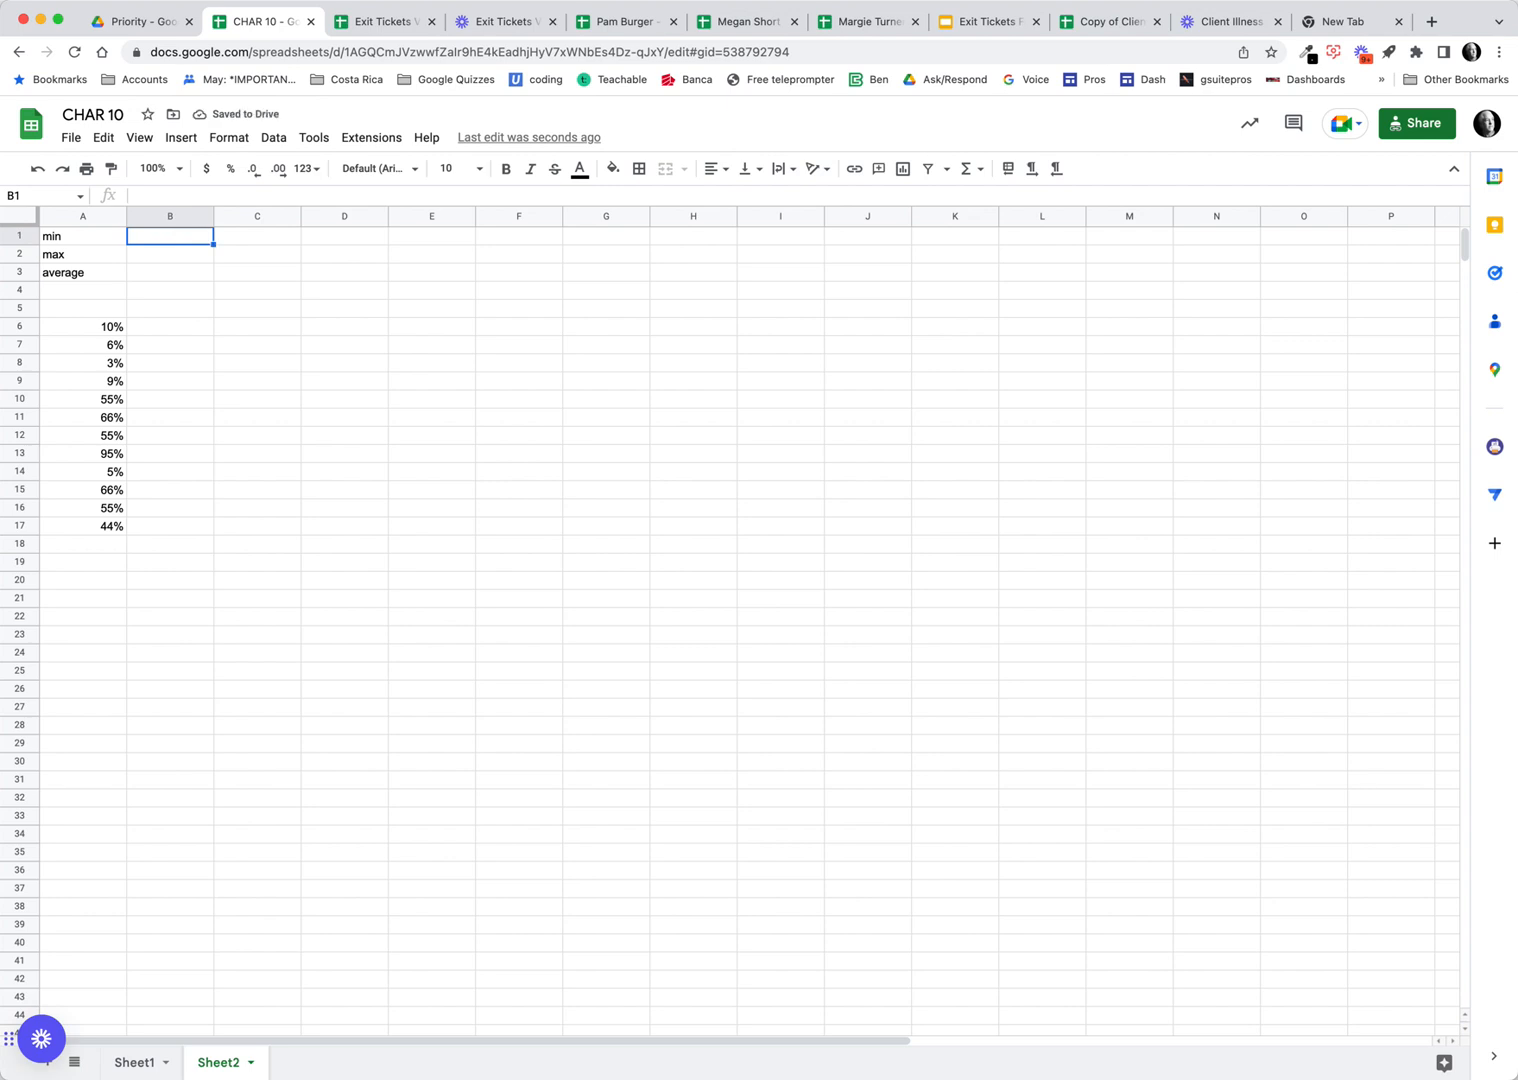
pyautogui.write('=MIN(')
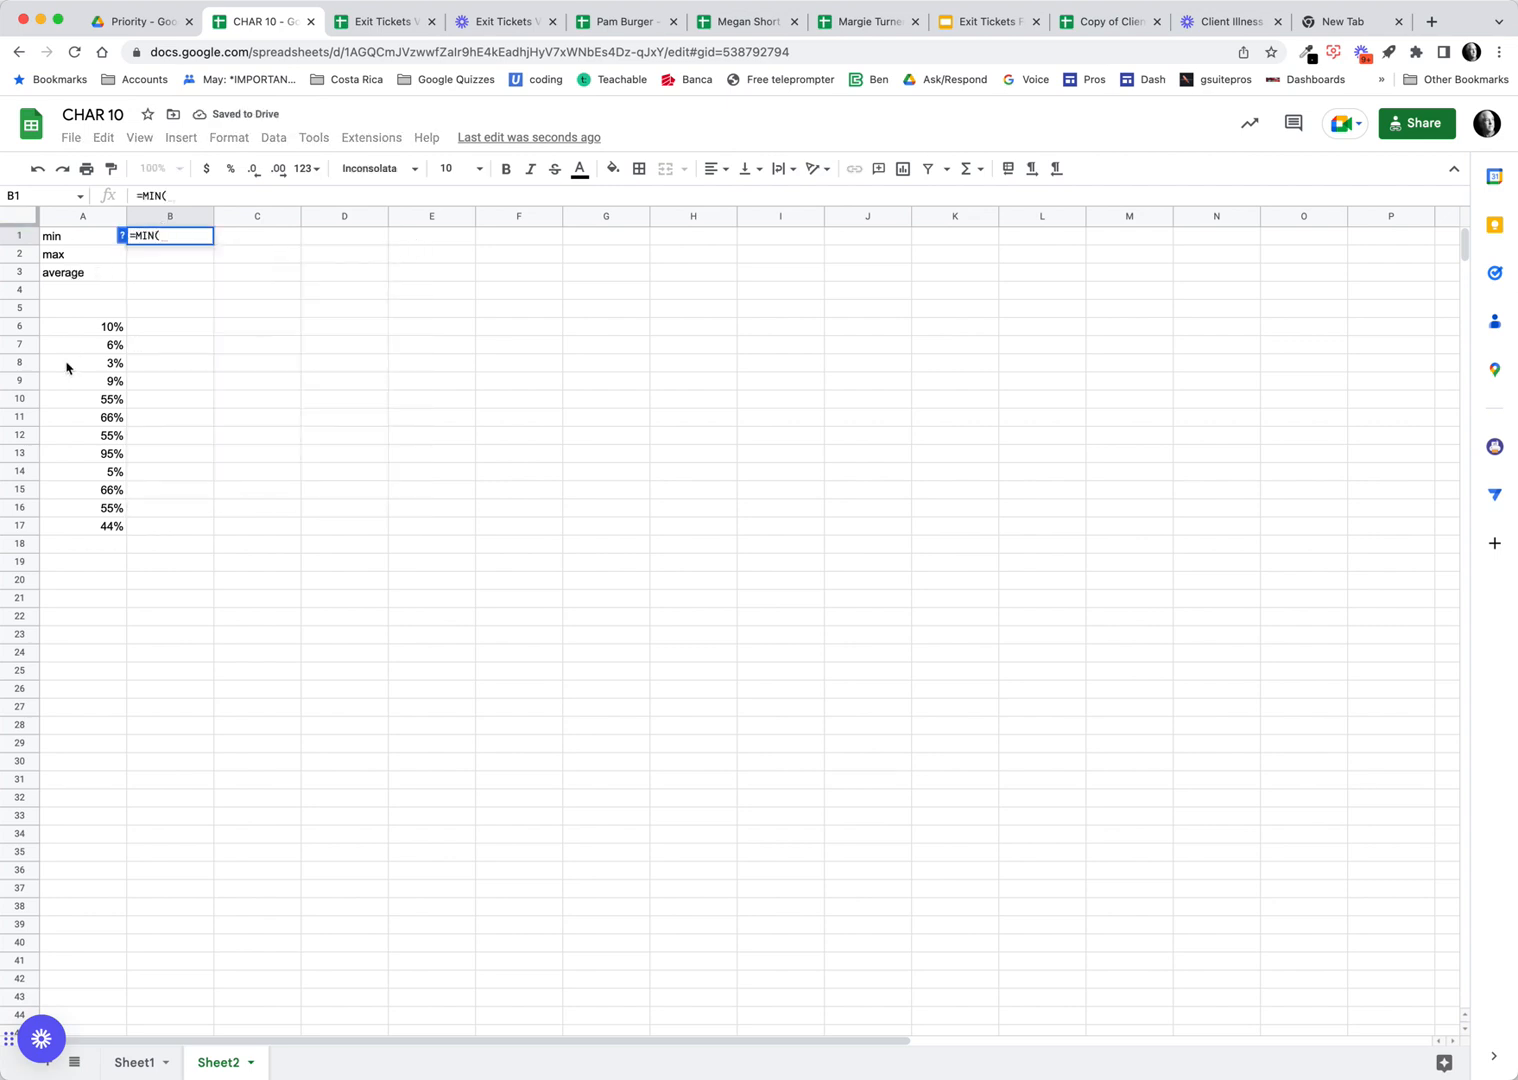
pyautogui.moveTo(85, 326); pyautogui.dragTo(83, 530)
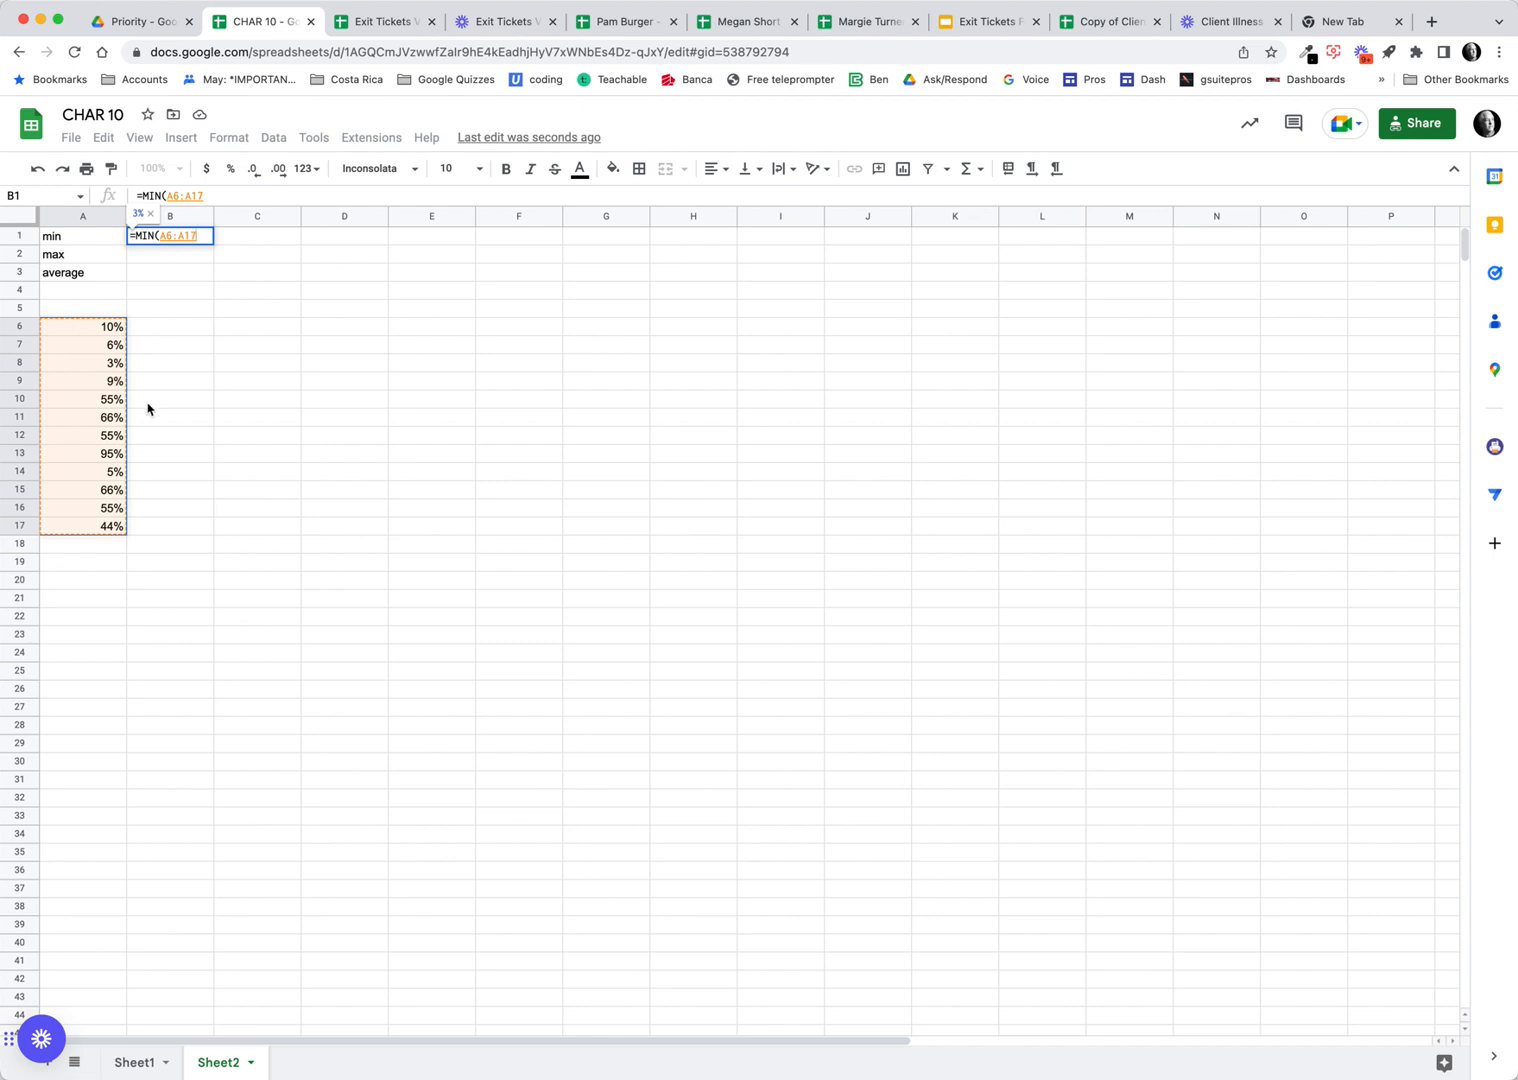
pyautogui.press('BackSpace')
pyautogui.press('BackSpace')
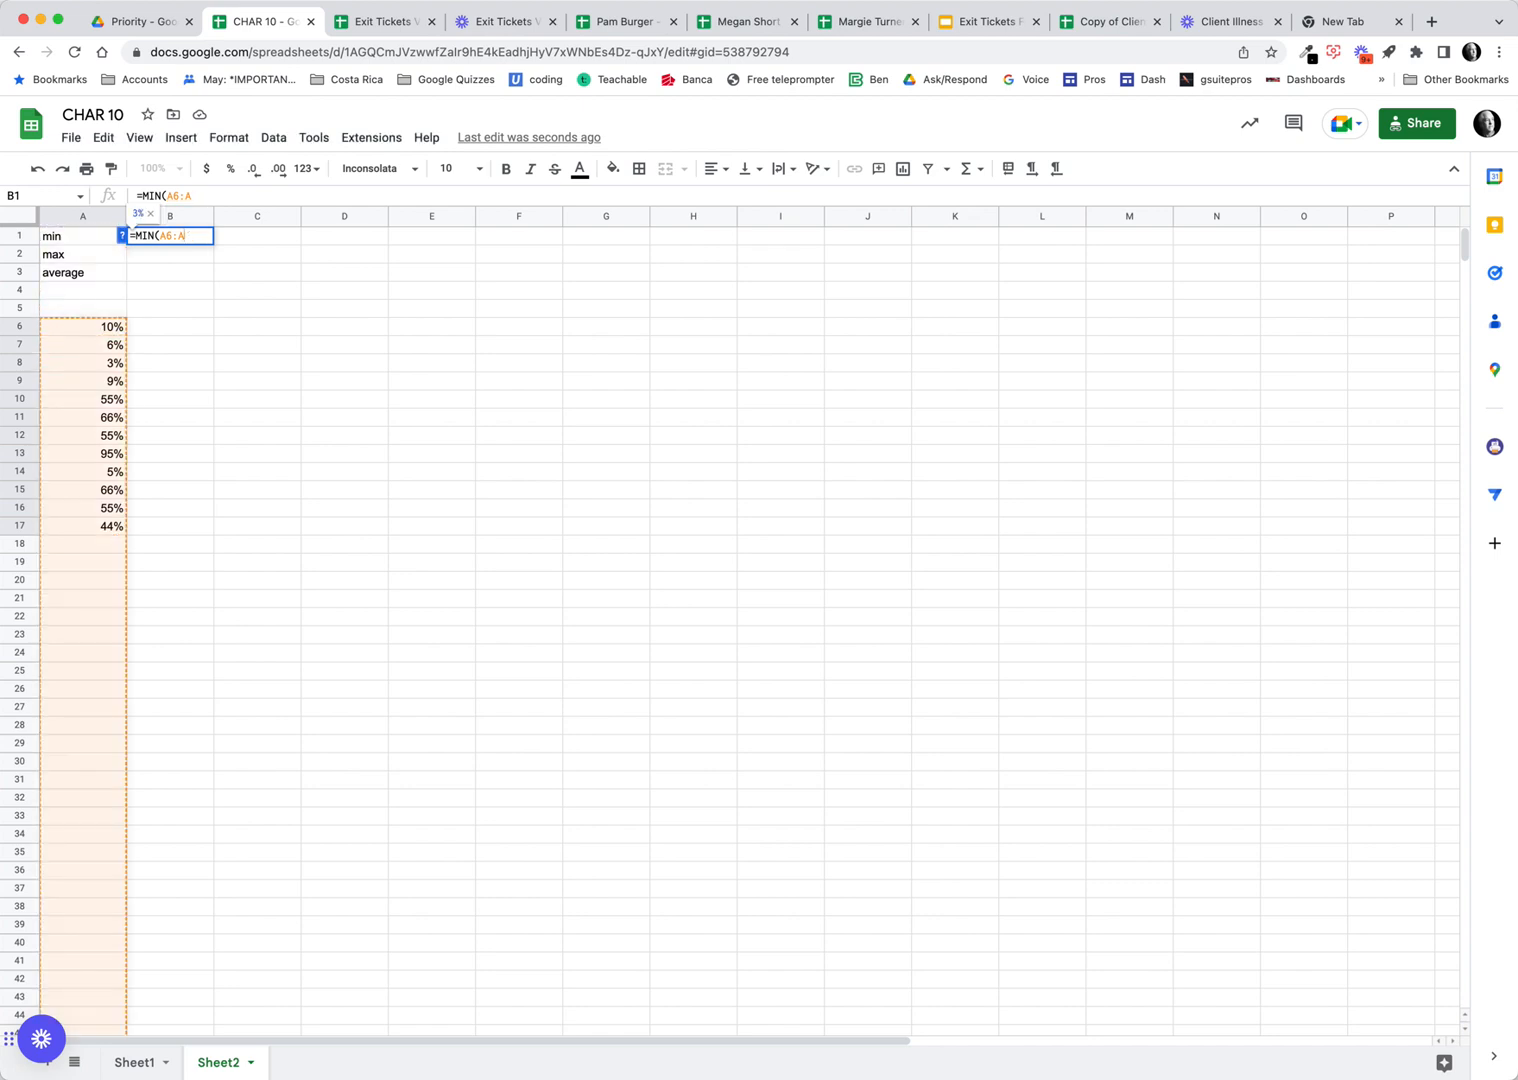
pyautogui.press('Return')
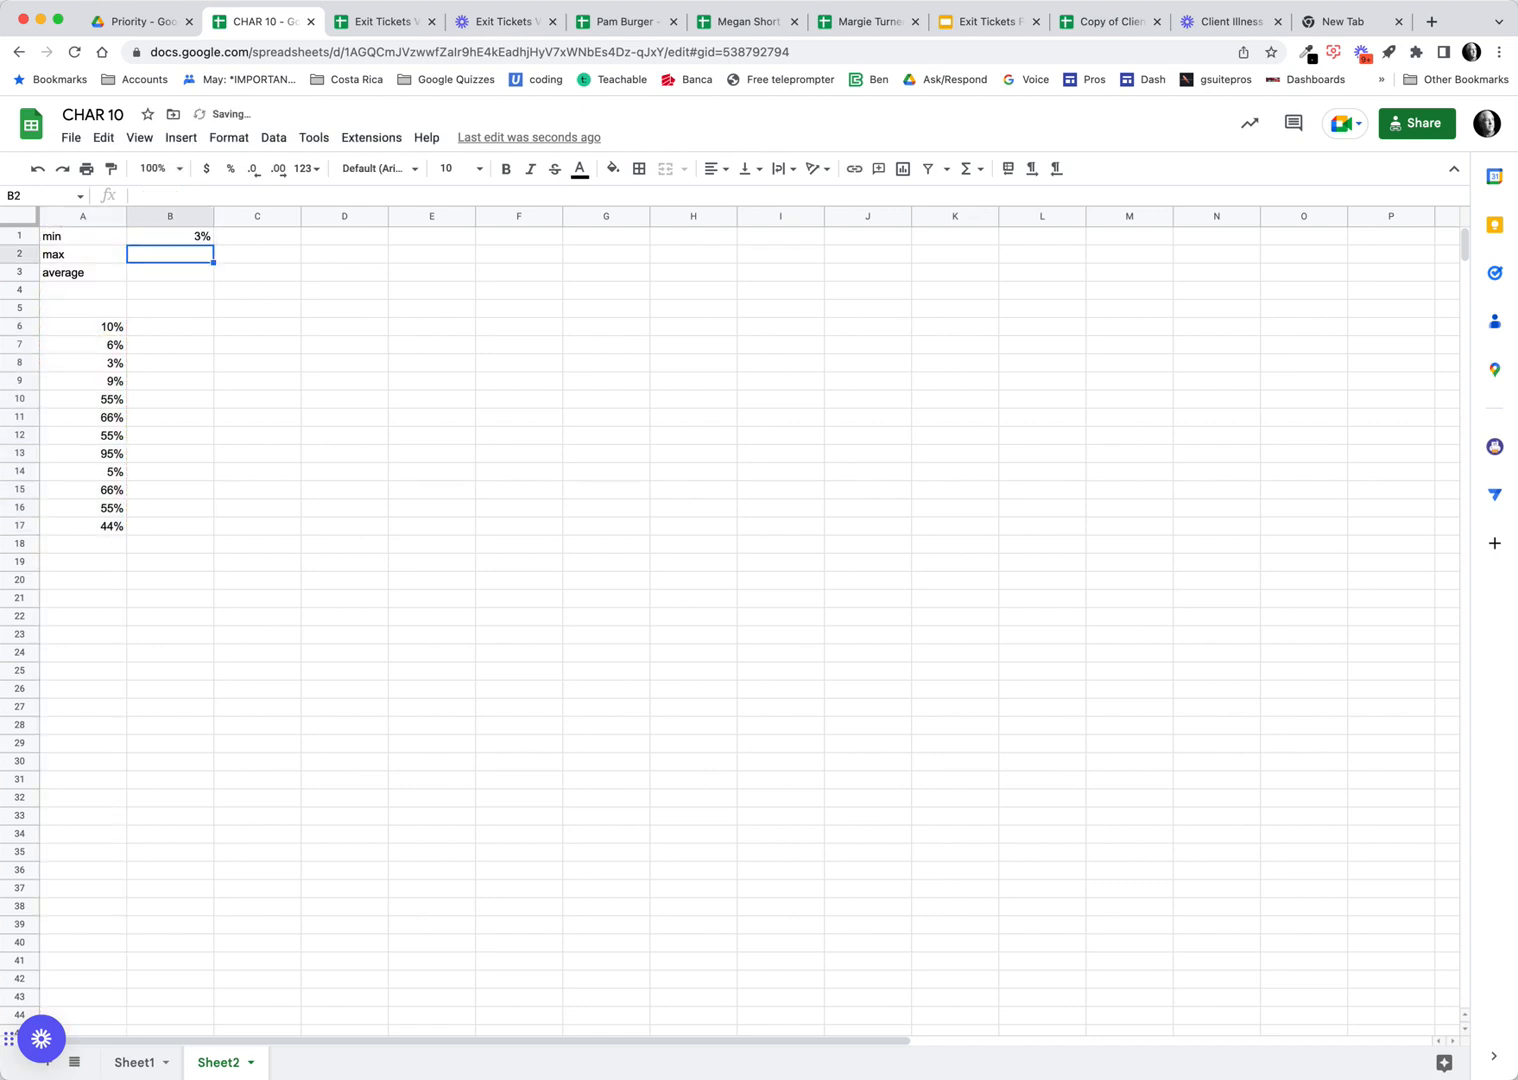
# Step: Make the range in the B1 formula absolute so it reads =MIN($A$6:$A)
pyautogui.hscroll(5, 146, 407)
pyautogui.hscroll(-5, 146, 407)
pyautogui.click(190, 240)
pyautogui.click(182, 196)
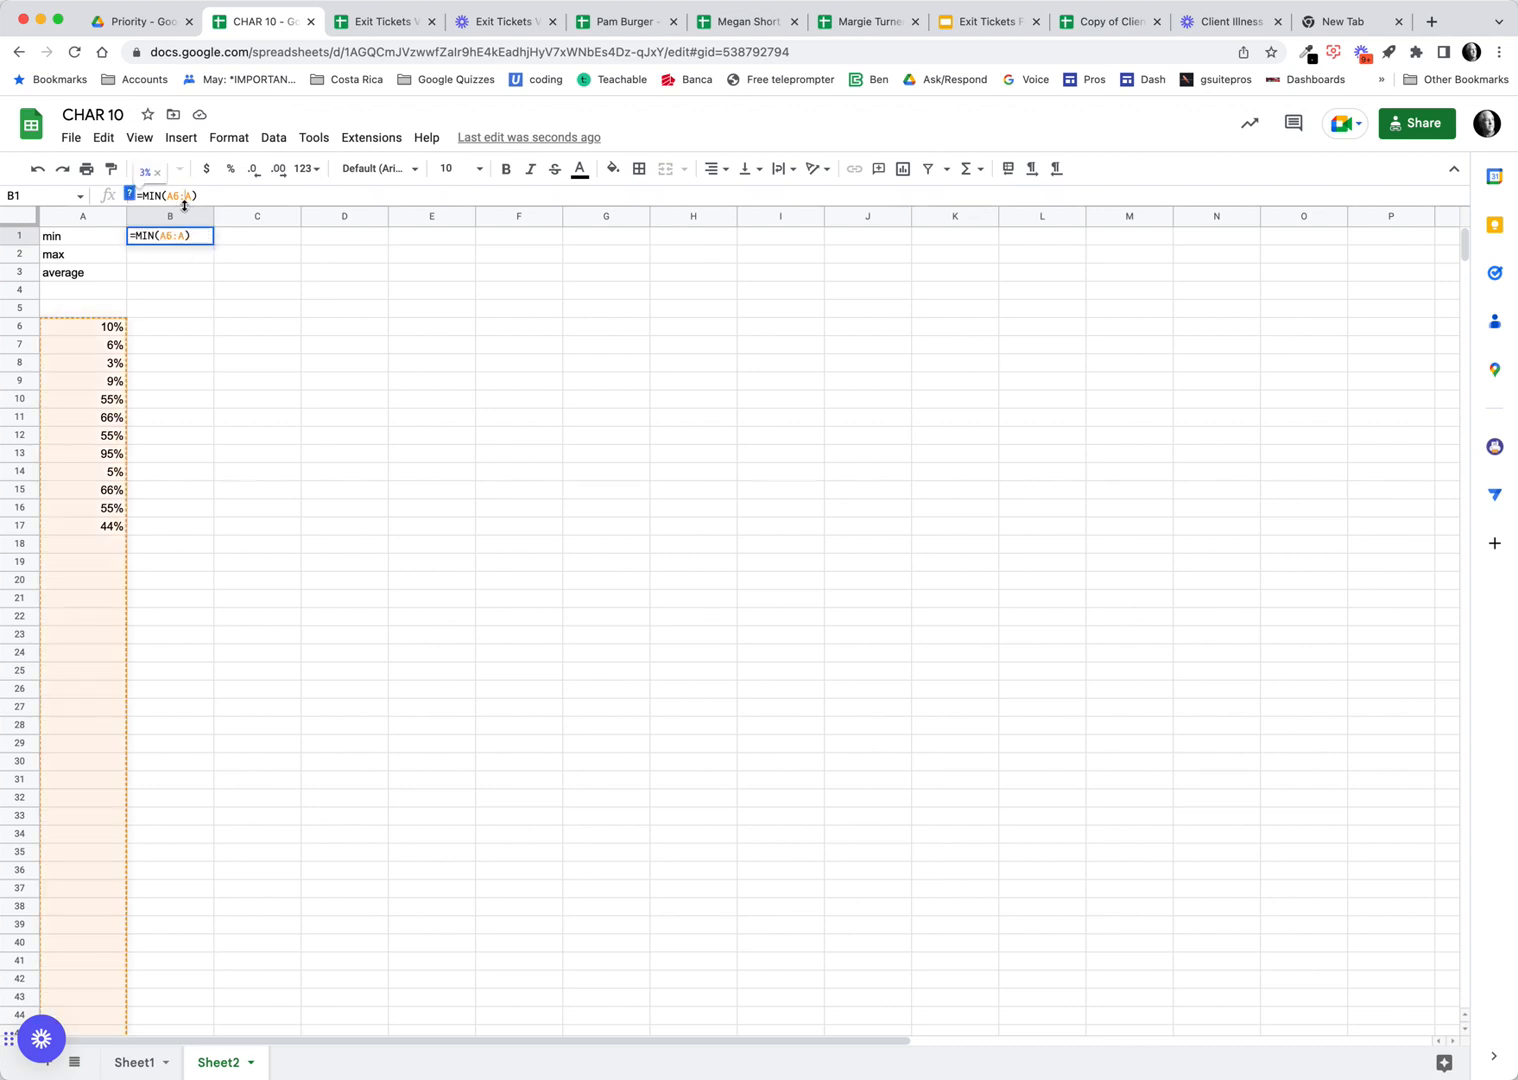
pyautogui.press('F4')
pyautogui.press('Return')
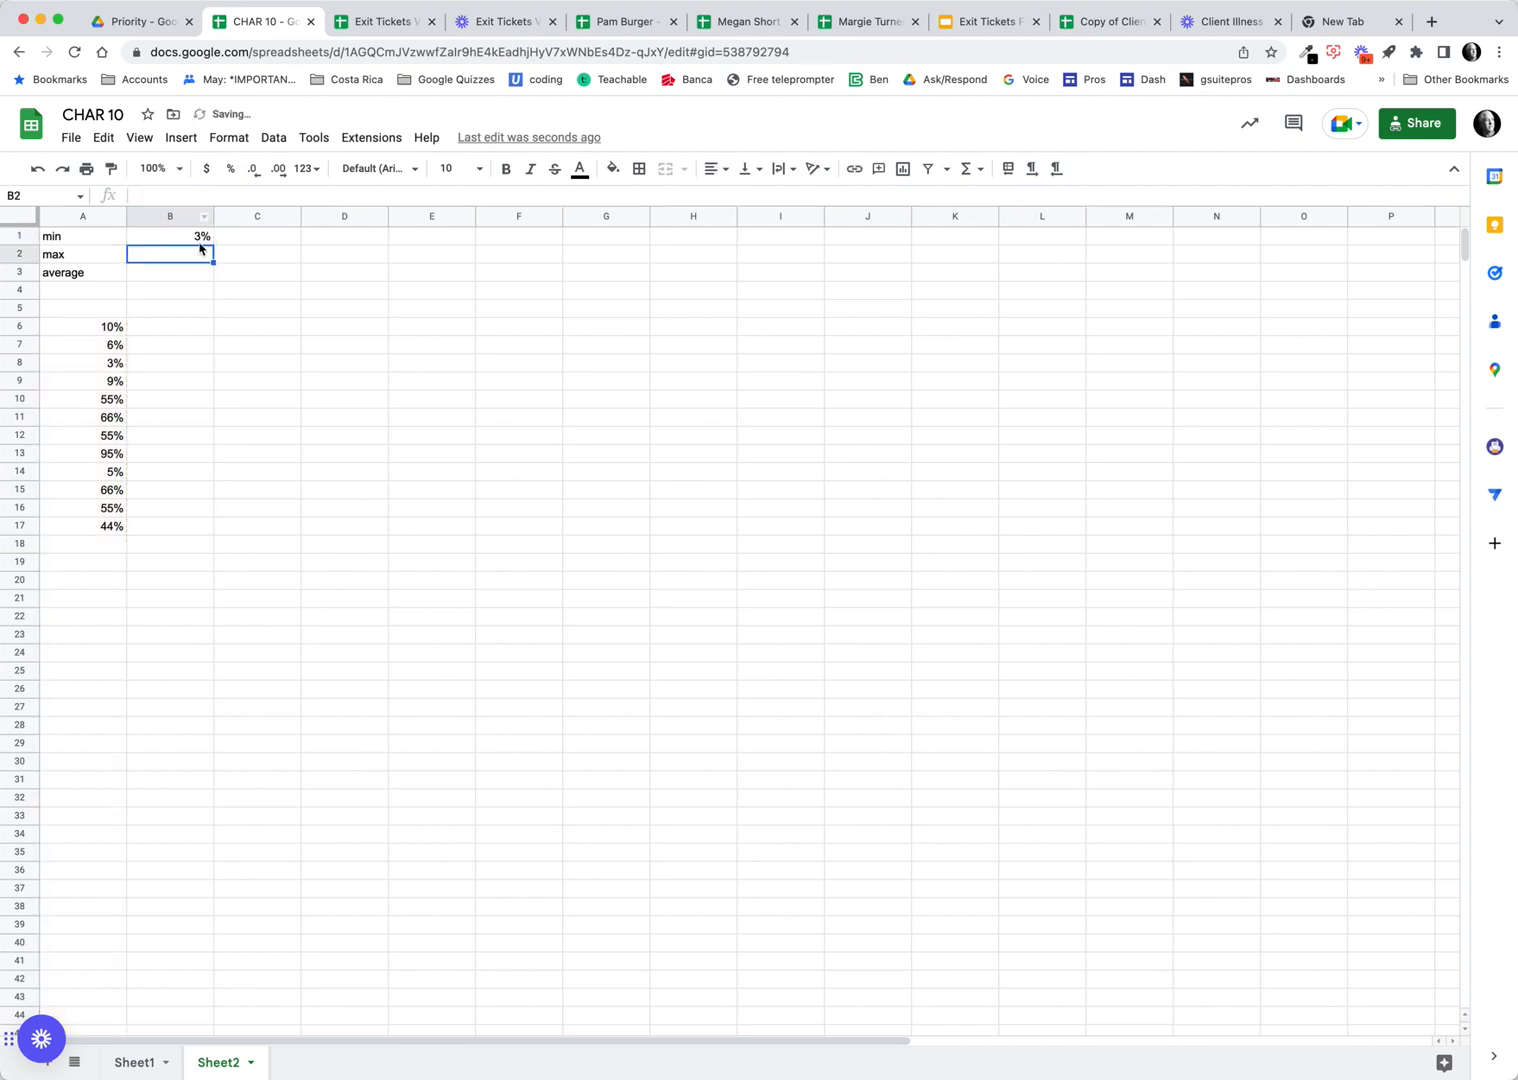
# Step: Copy the B1 formula down to B2, change it to =MAX($A$6:$A), and reject the suggested formula correction
pyautogui.click(200, 240)
pyautogui.moveTo(212, 244); pyautogui.dragTo(172, 266)
pyautogui.click(171, 258)
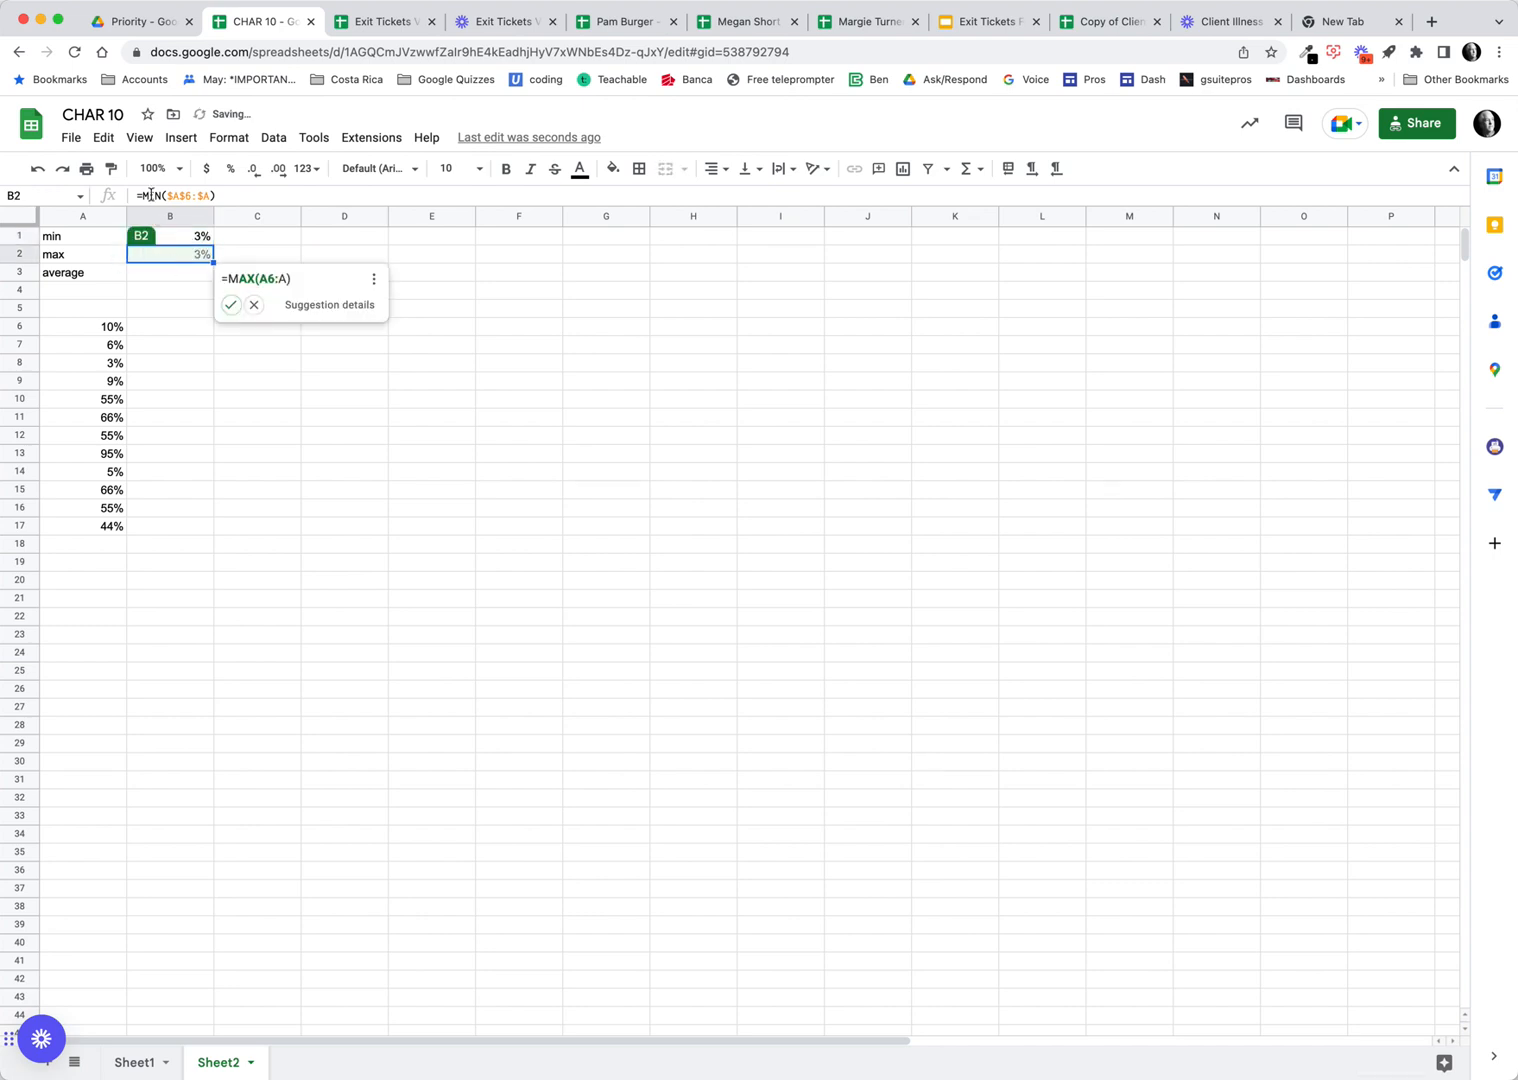
pyautogui.moveTo(162, 195); pyautogui.dragTo(147, 195)
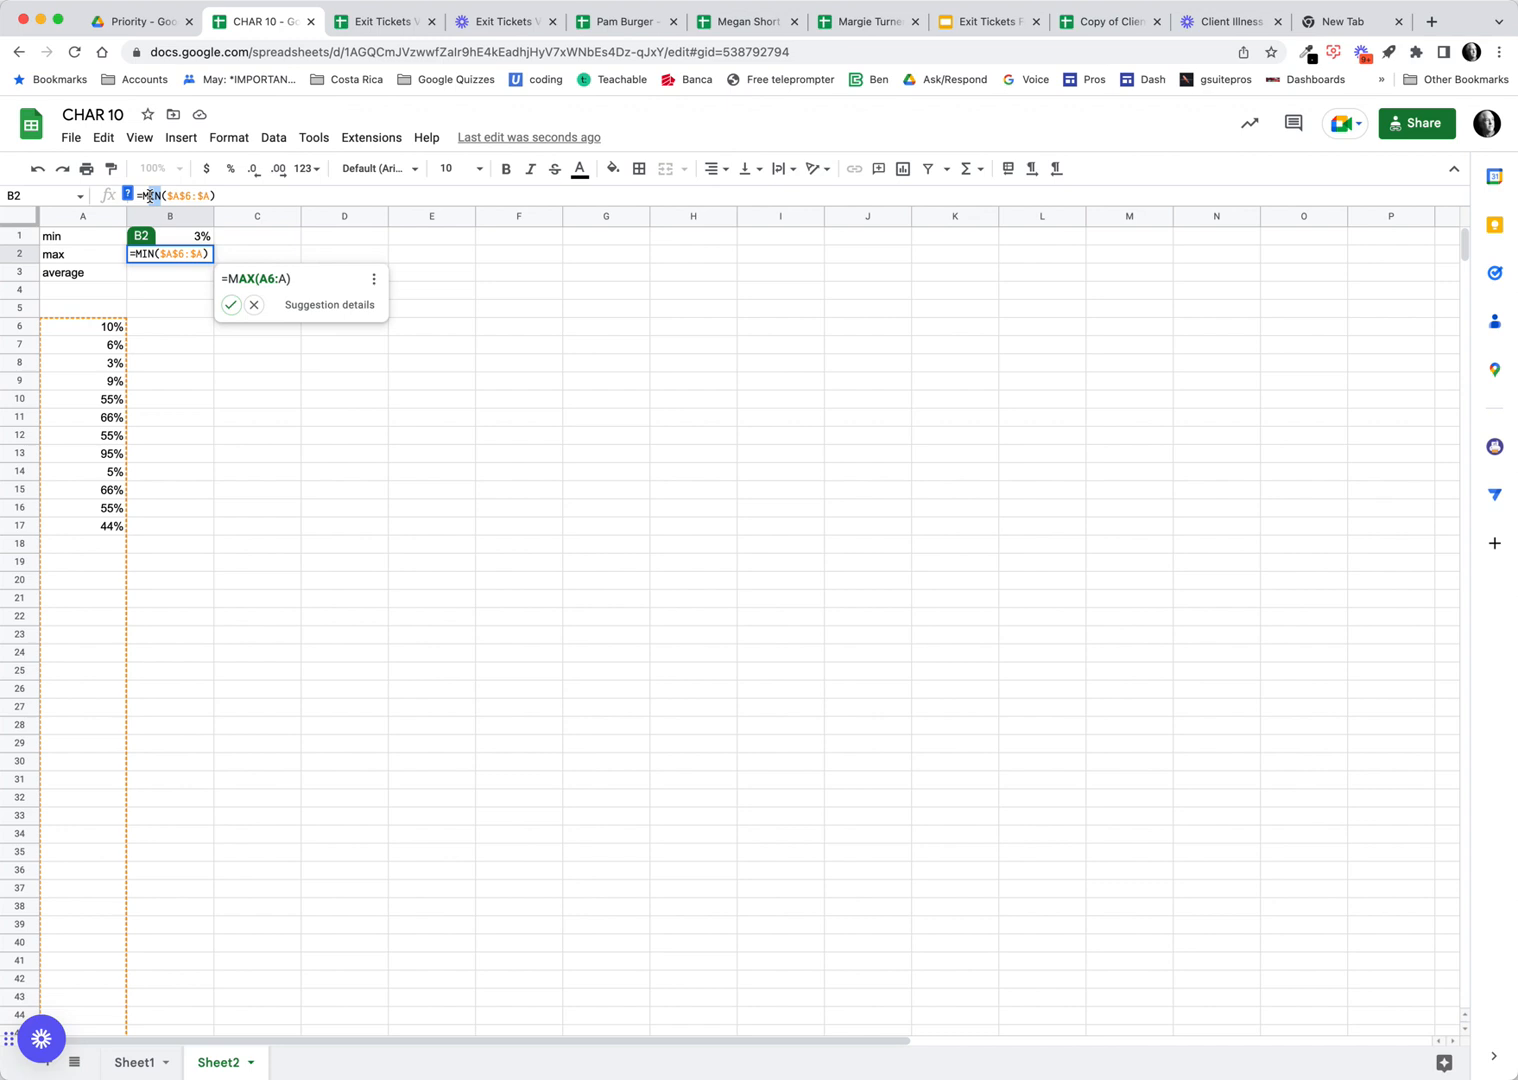
pyautogui.write('MAX')
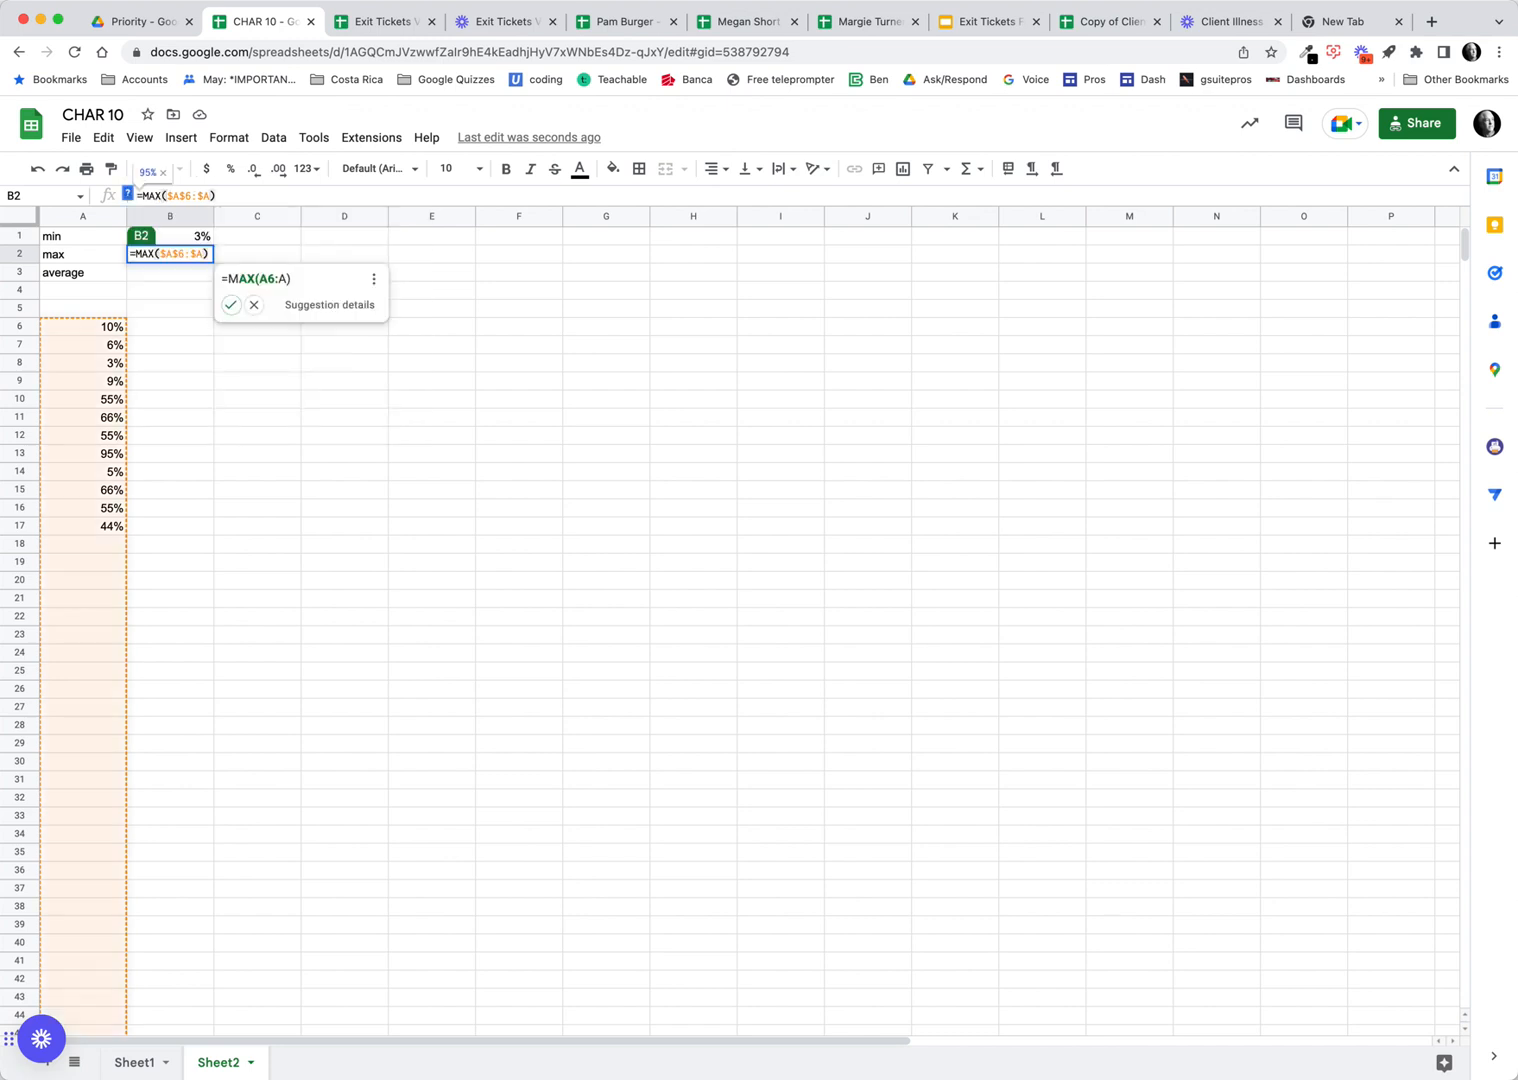
pyautogui.press('Return')
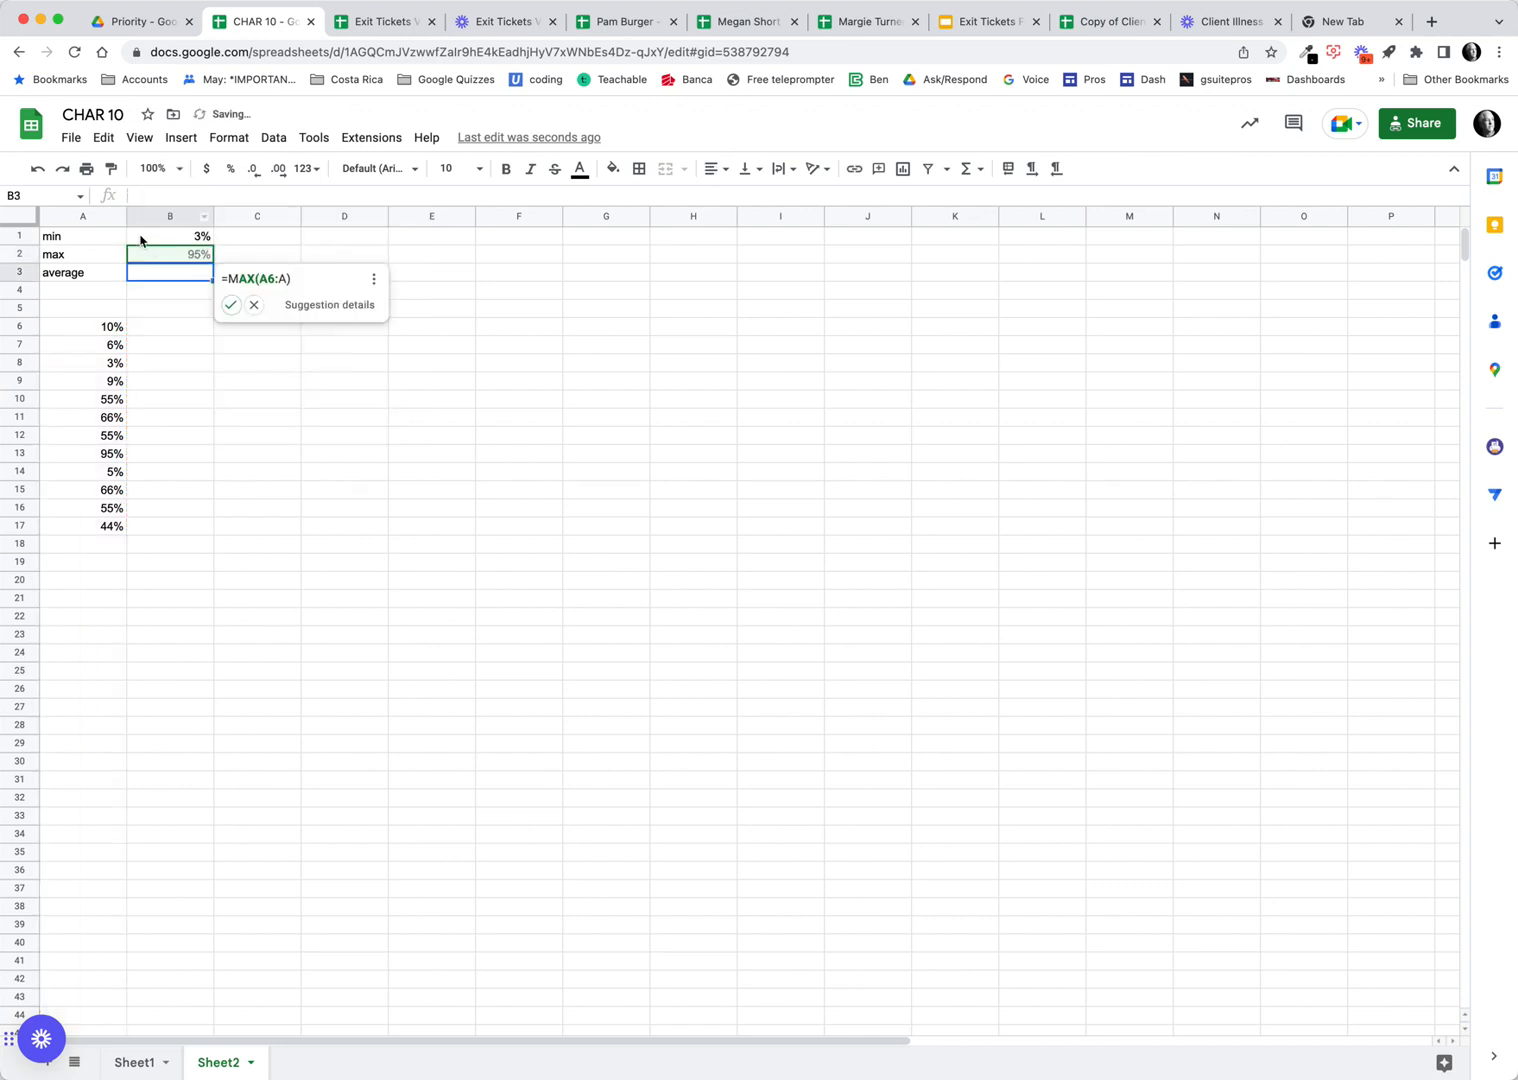
pyautogui.click(202, 257)
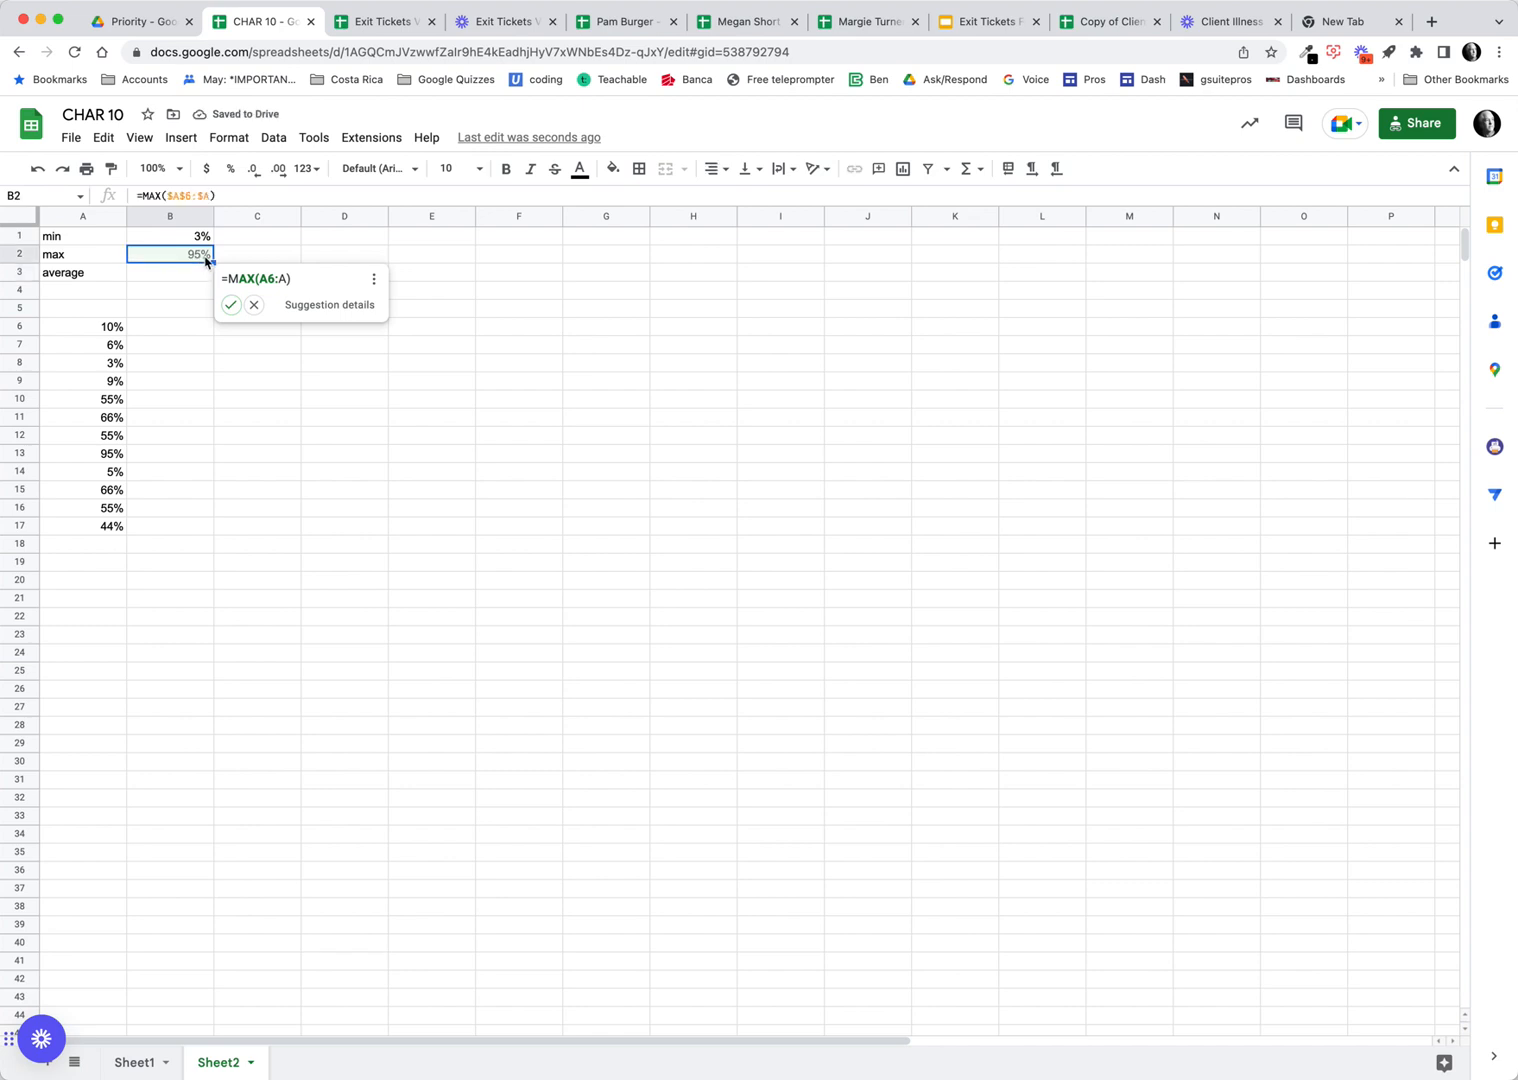
pyautogui.click(254, 304)
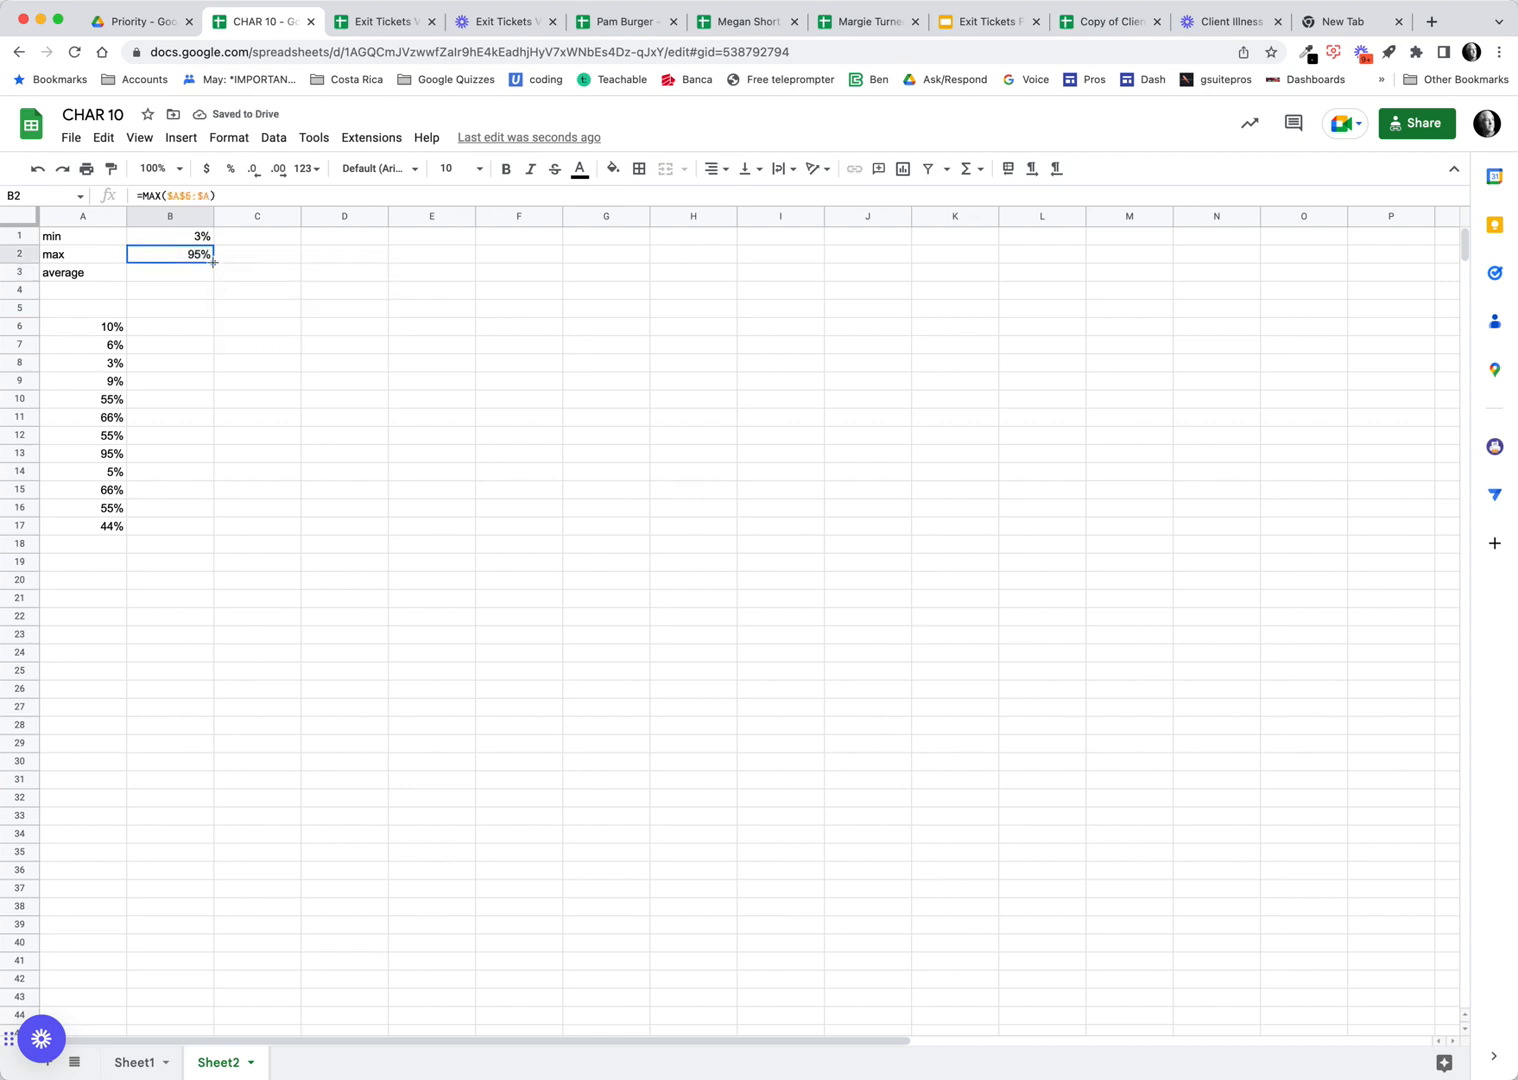
# Step: Copy the B2 formula down to B3, change its function to AVERAGE, and accept the suggested formula =AVERAGE(A6:A)
pyautogui.moveTo(213, 263); pyautogui.dragTo(205, 279)
pyautogui.click(185, 280)
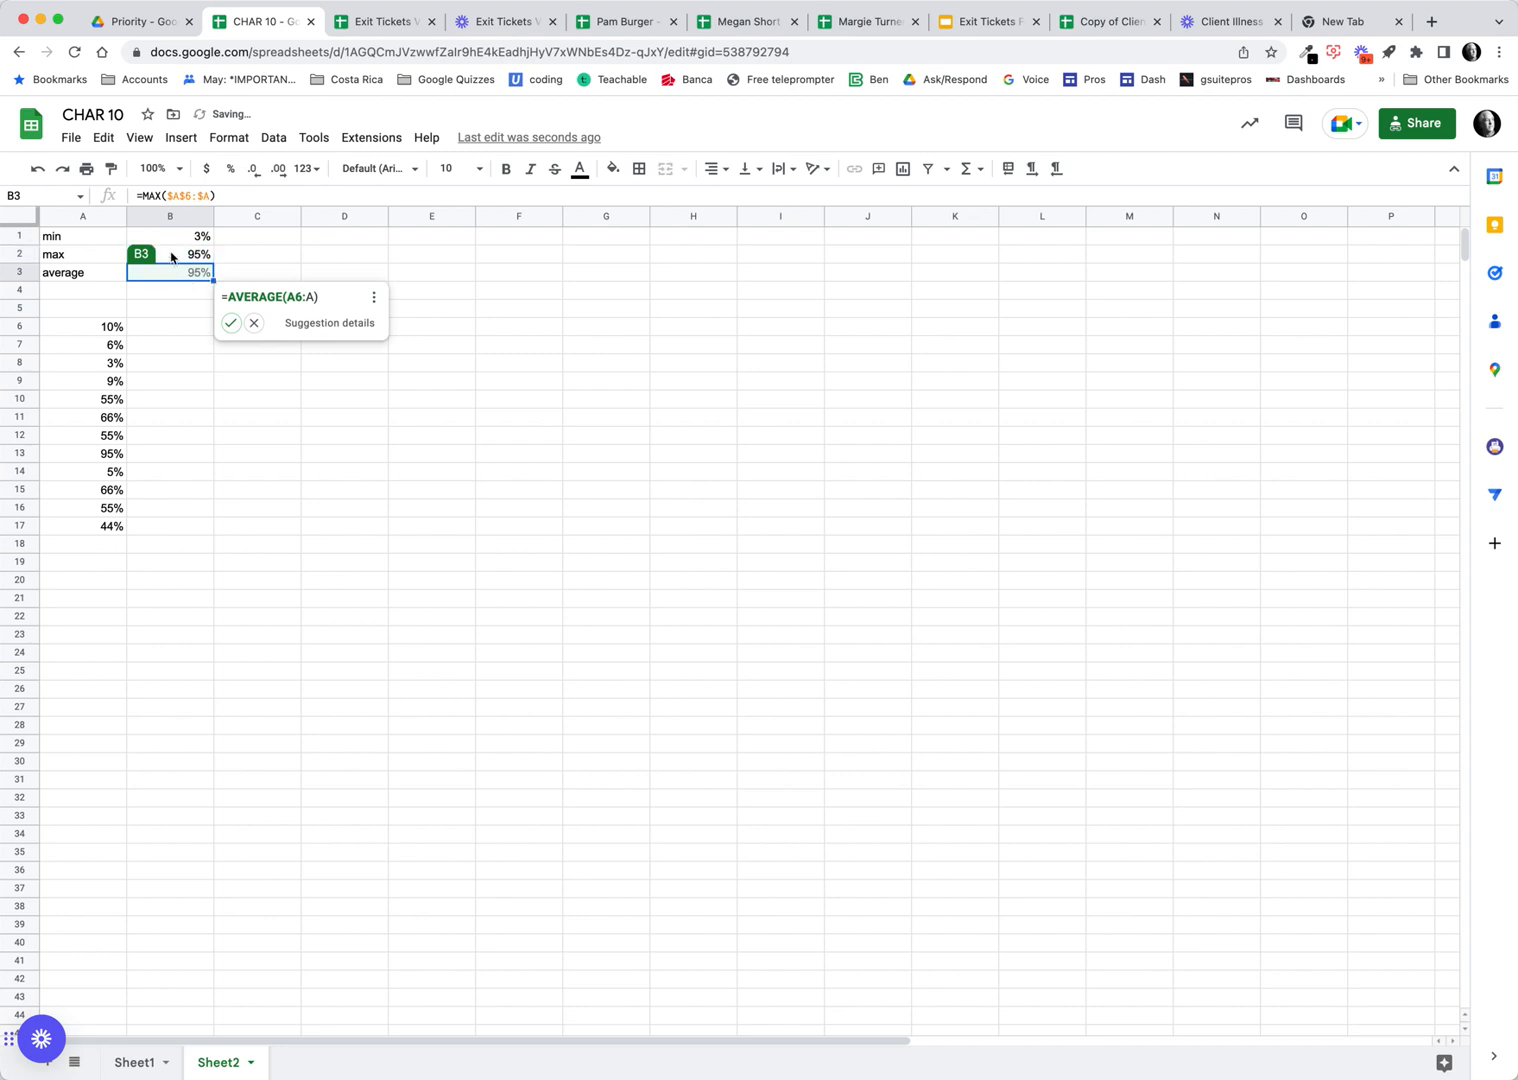
pyautogui.click(149, 196)
pyautogui.doubleClick(149, 196)
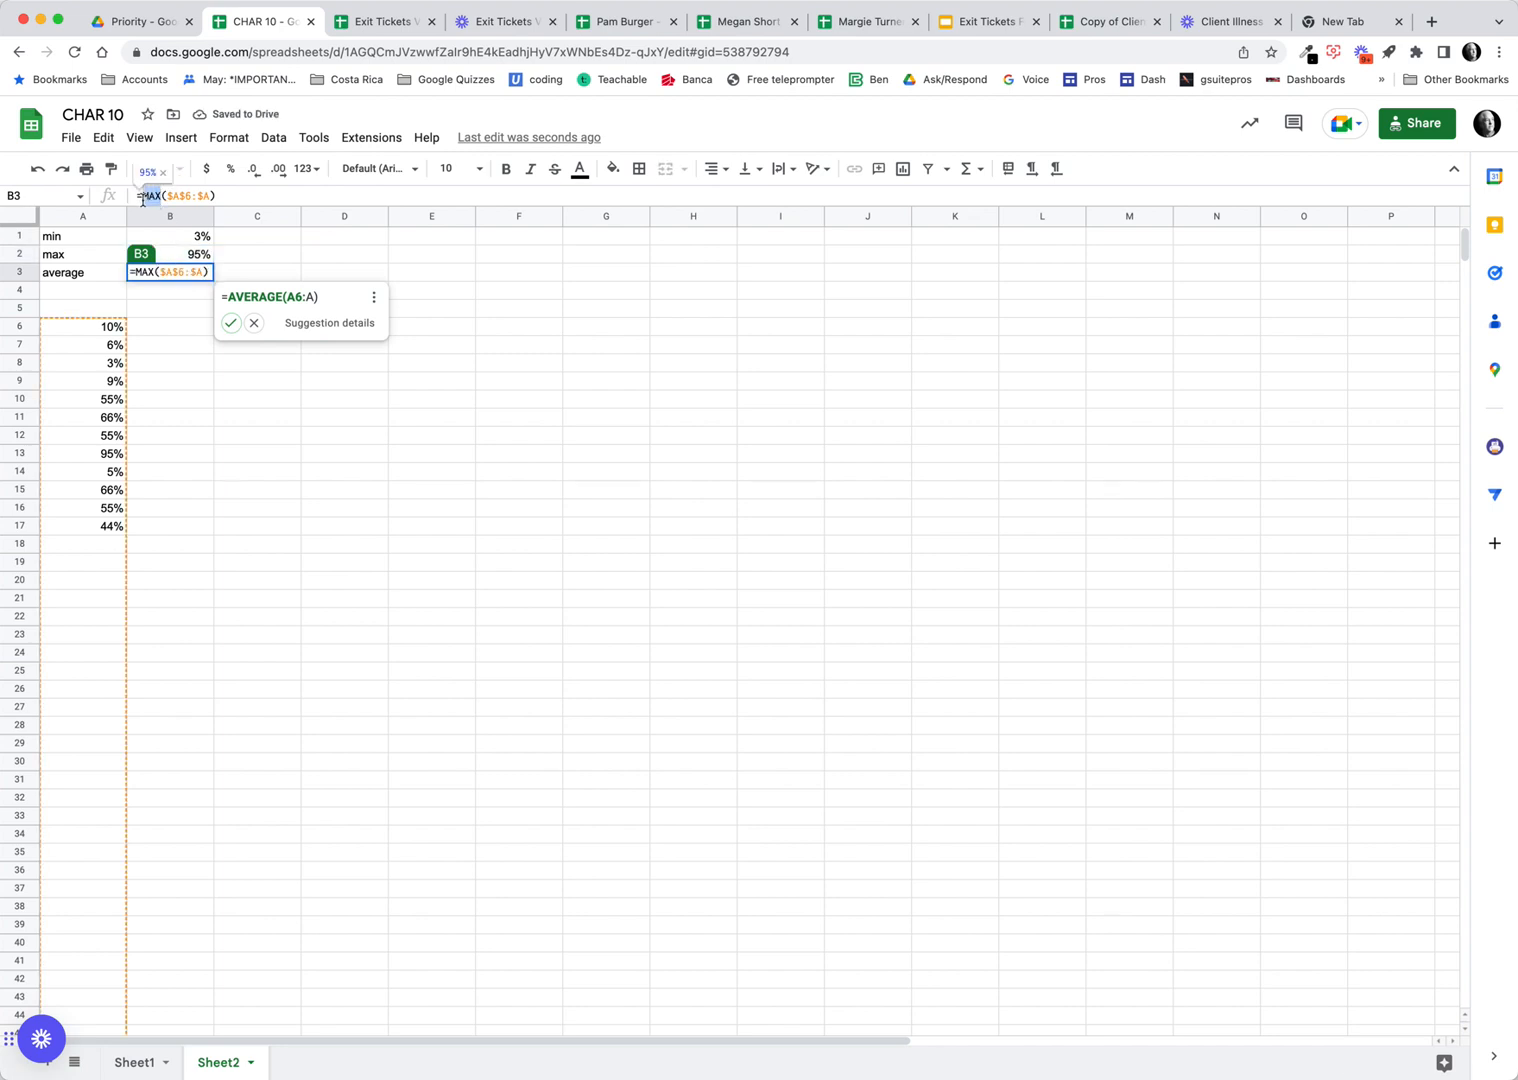
pyautogui.write('Averag')
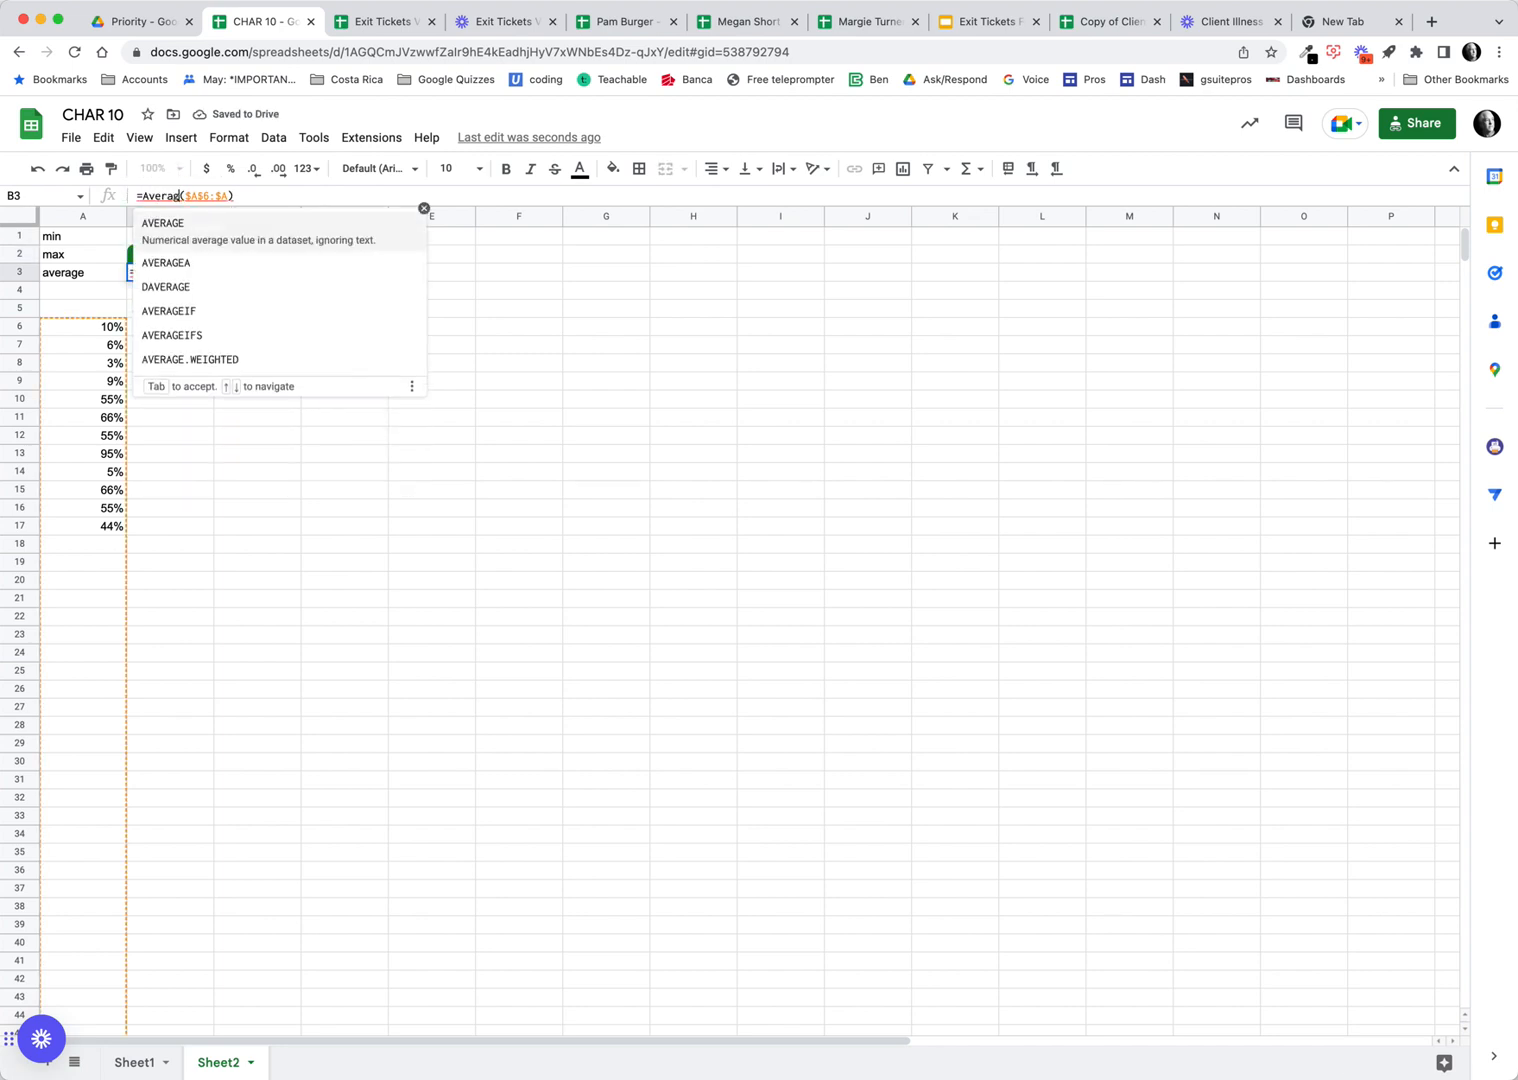
pyautogui.press('Tab')
pyautogui.press('Return')
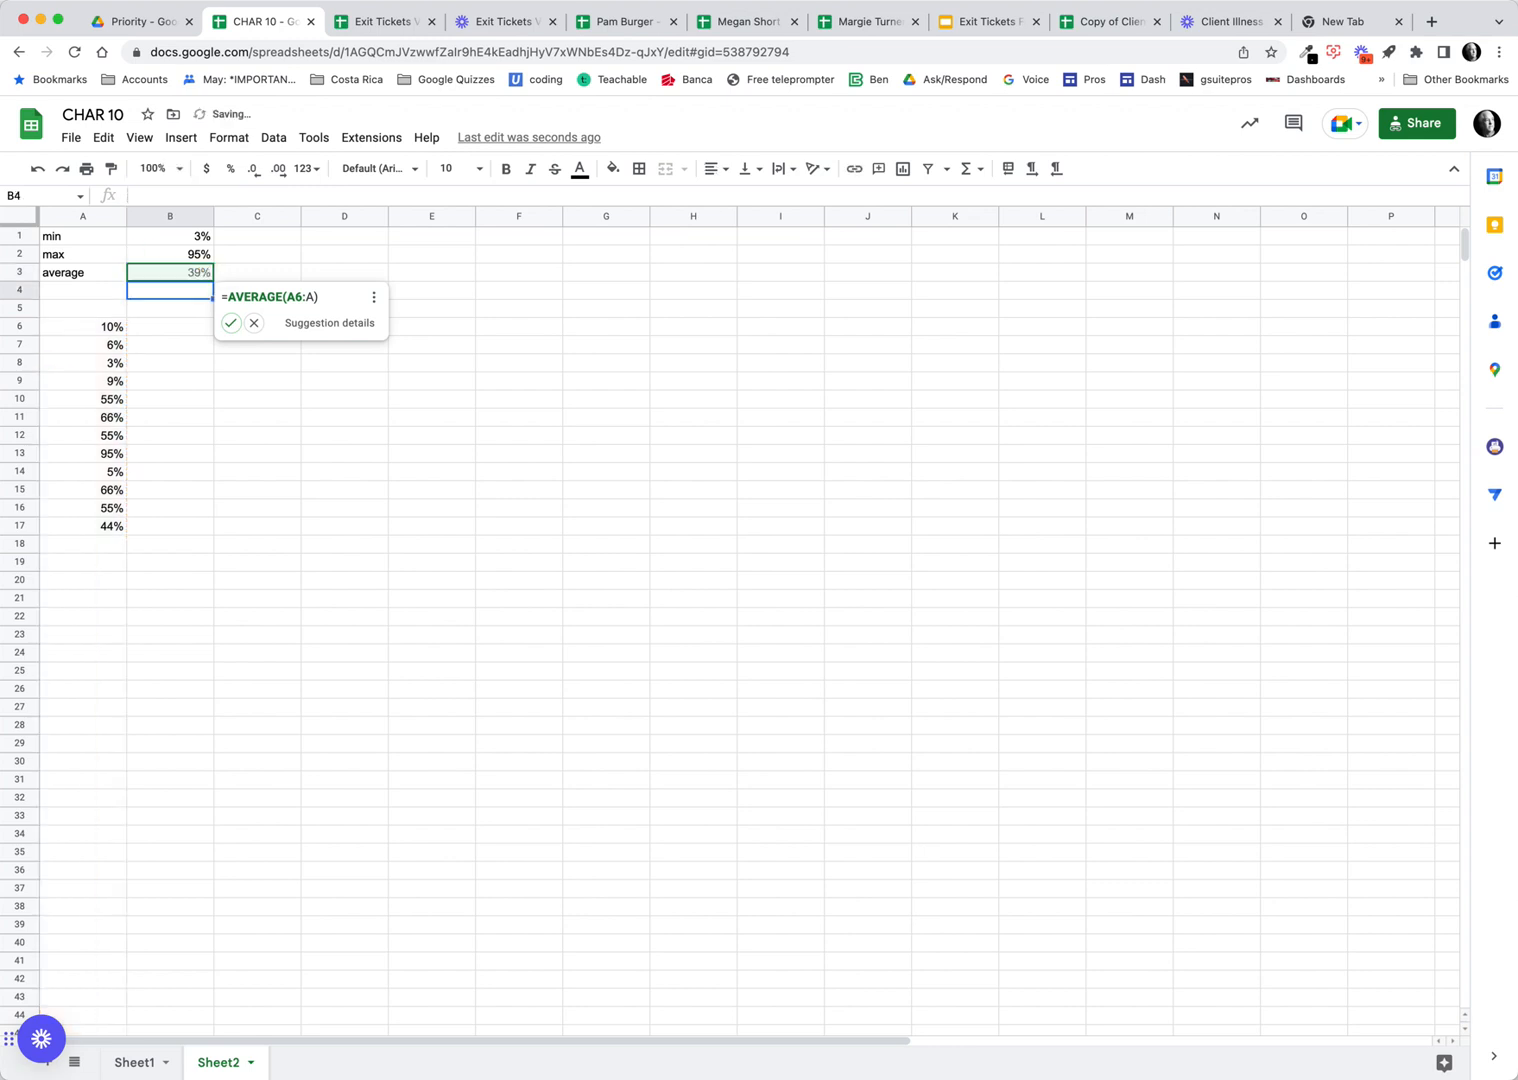
pyautogui.click(231, 323)
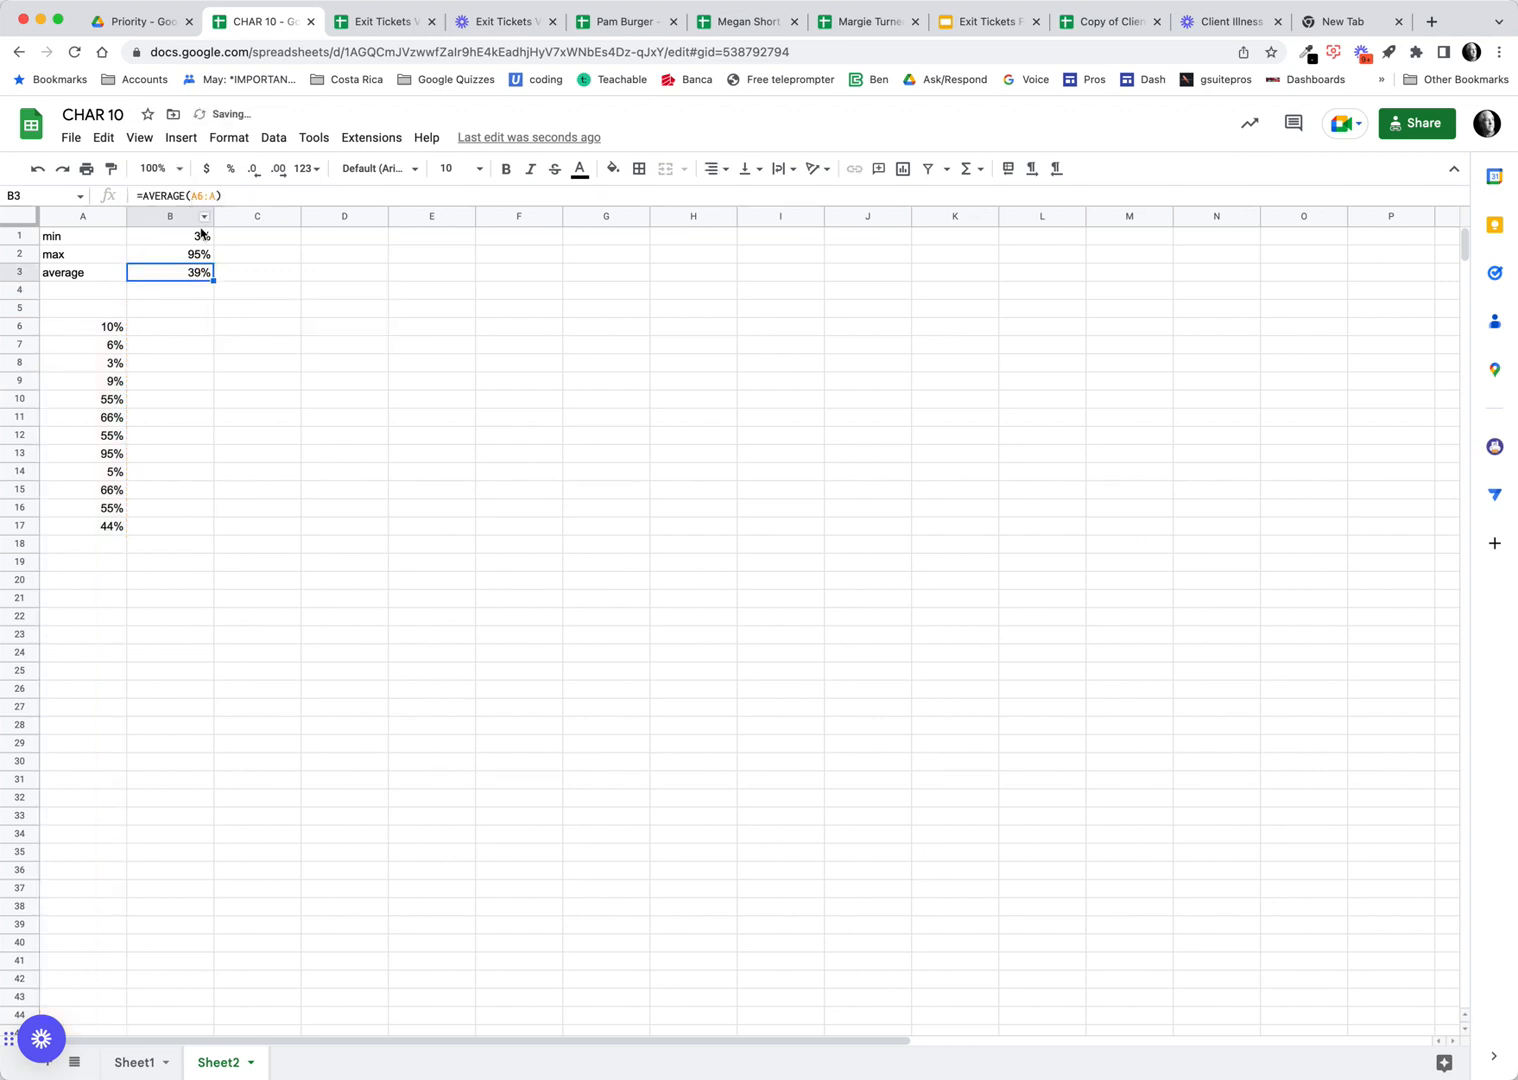
# Step: Start a combined formula in A5 with =MIN(A6:A) followed by the & operator
pyautogui.click(91, 315)
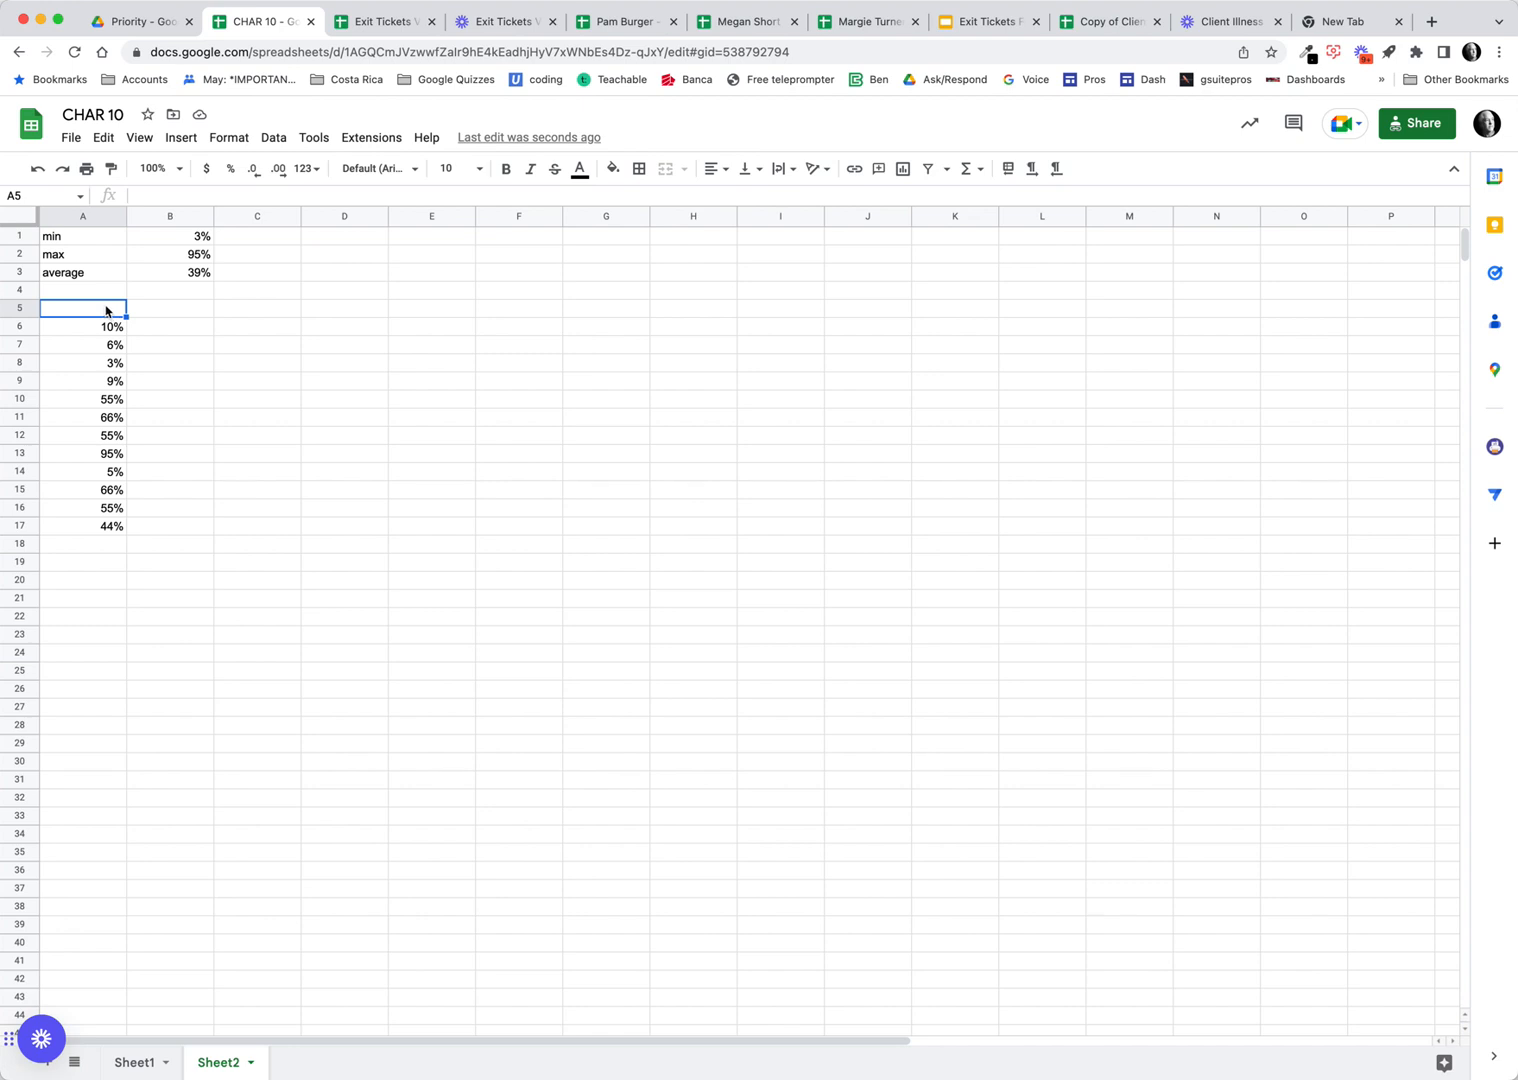
pyautogui.write('=')
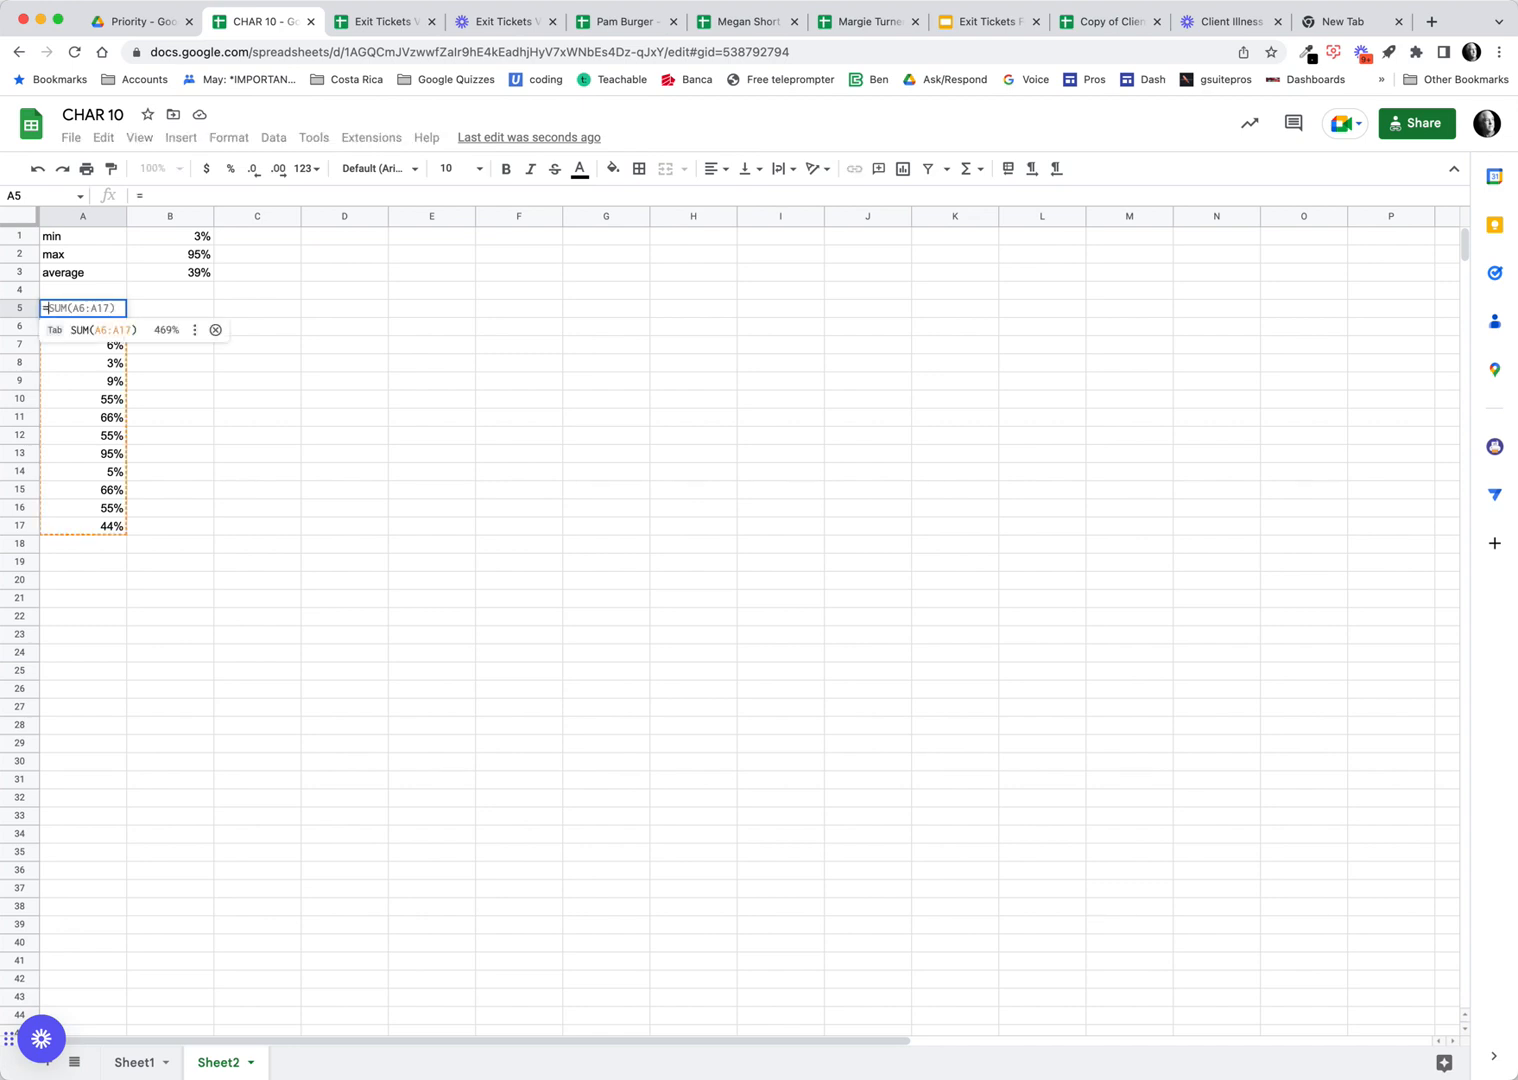
pyautogui.write('M')
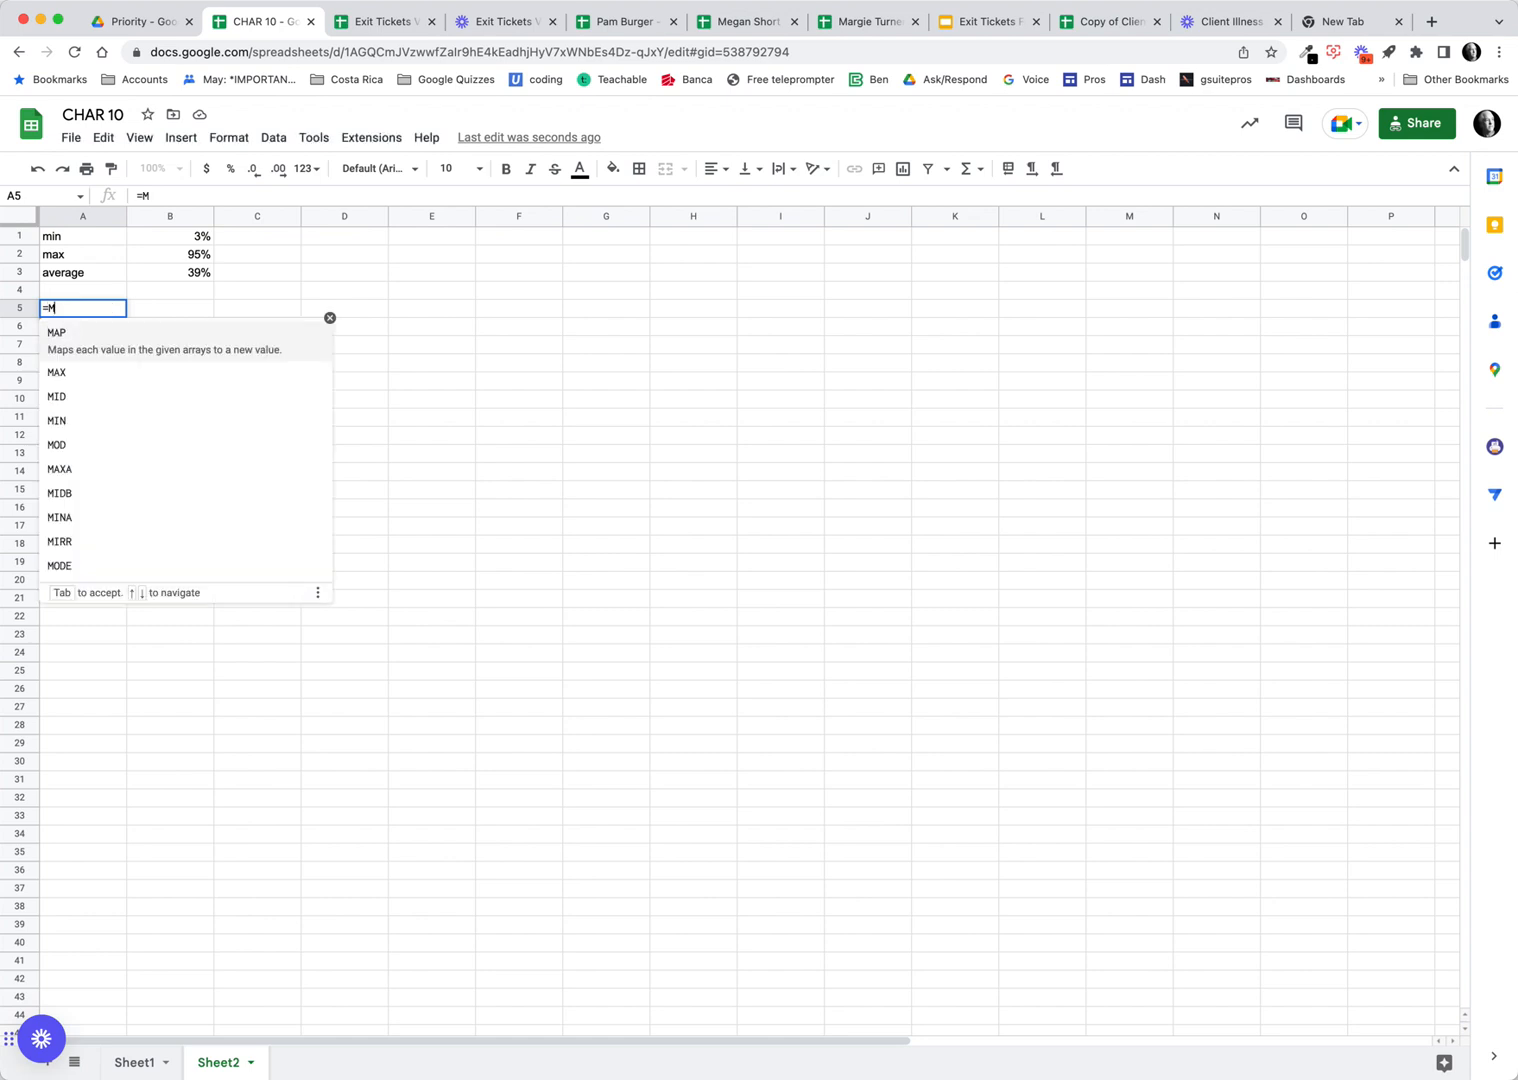
pyautogui.write('IN9')
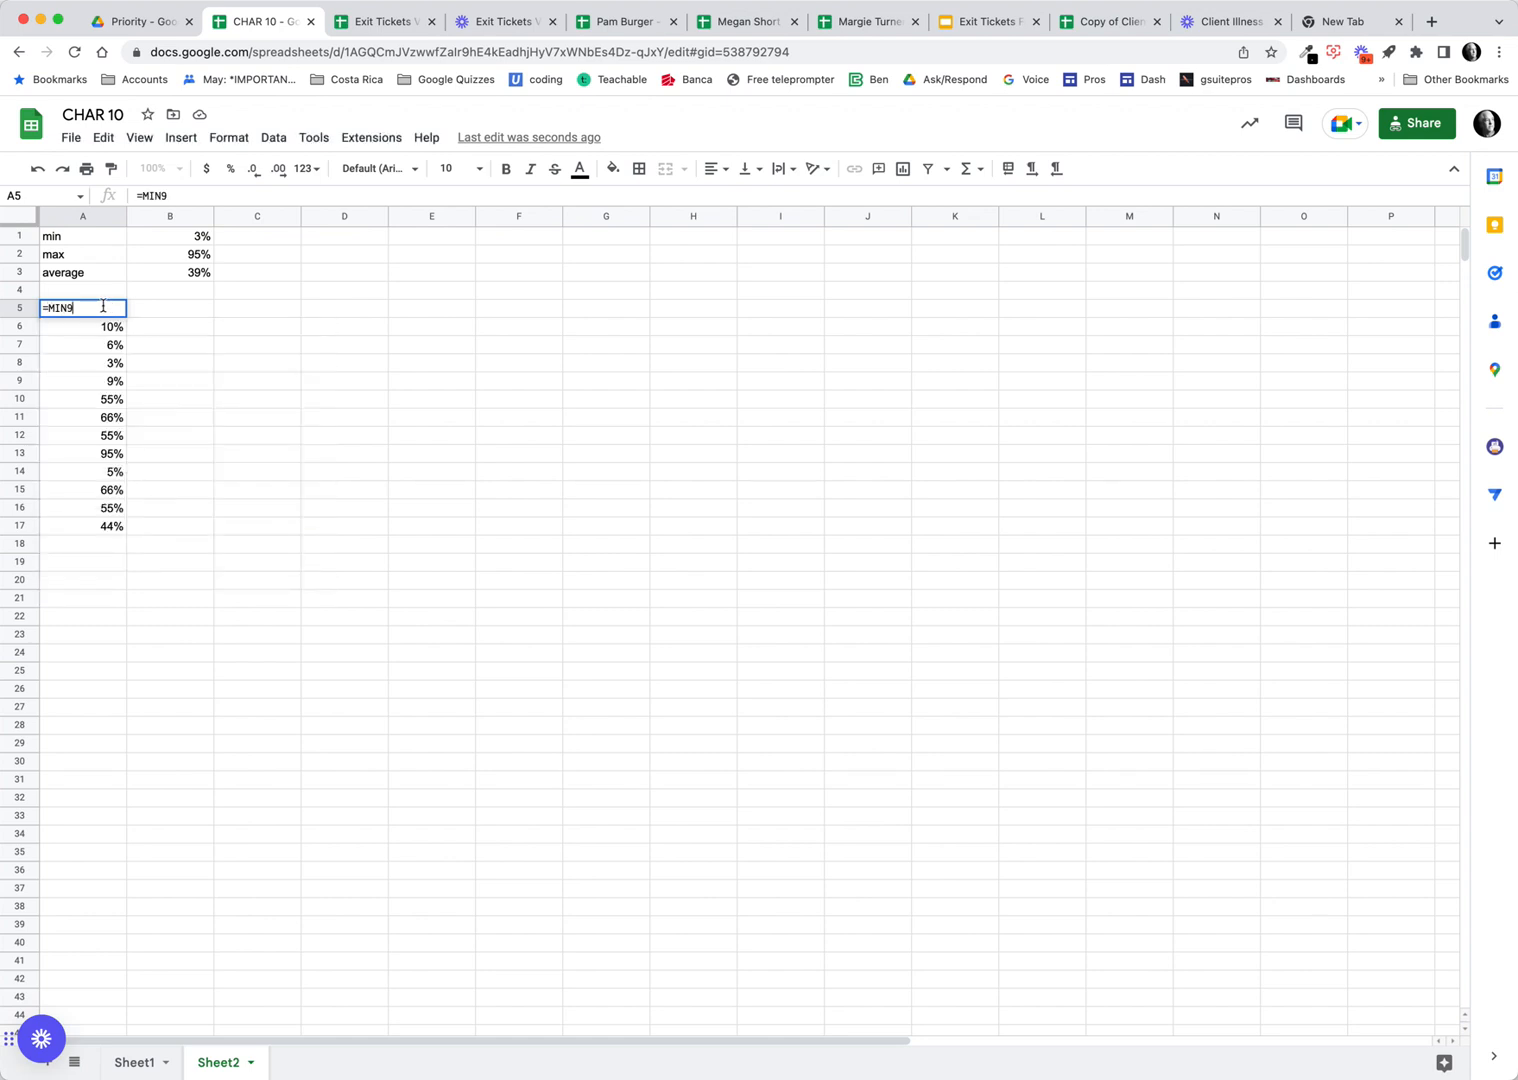
pyautogui.press('BackSpace')
pyautogui.write('(')
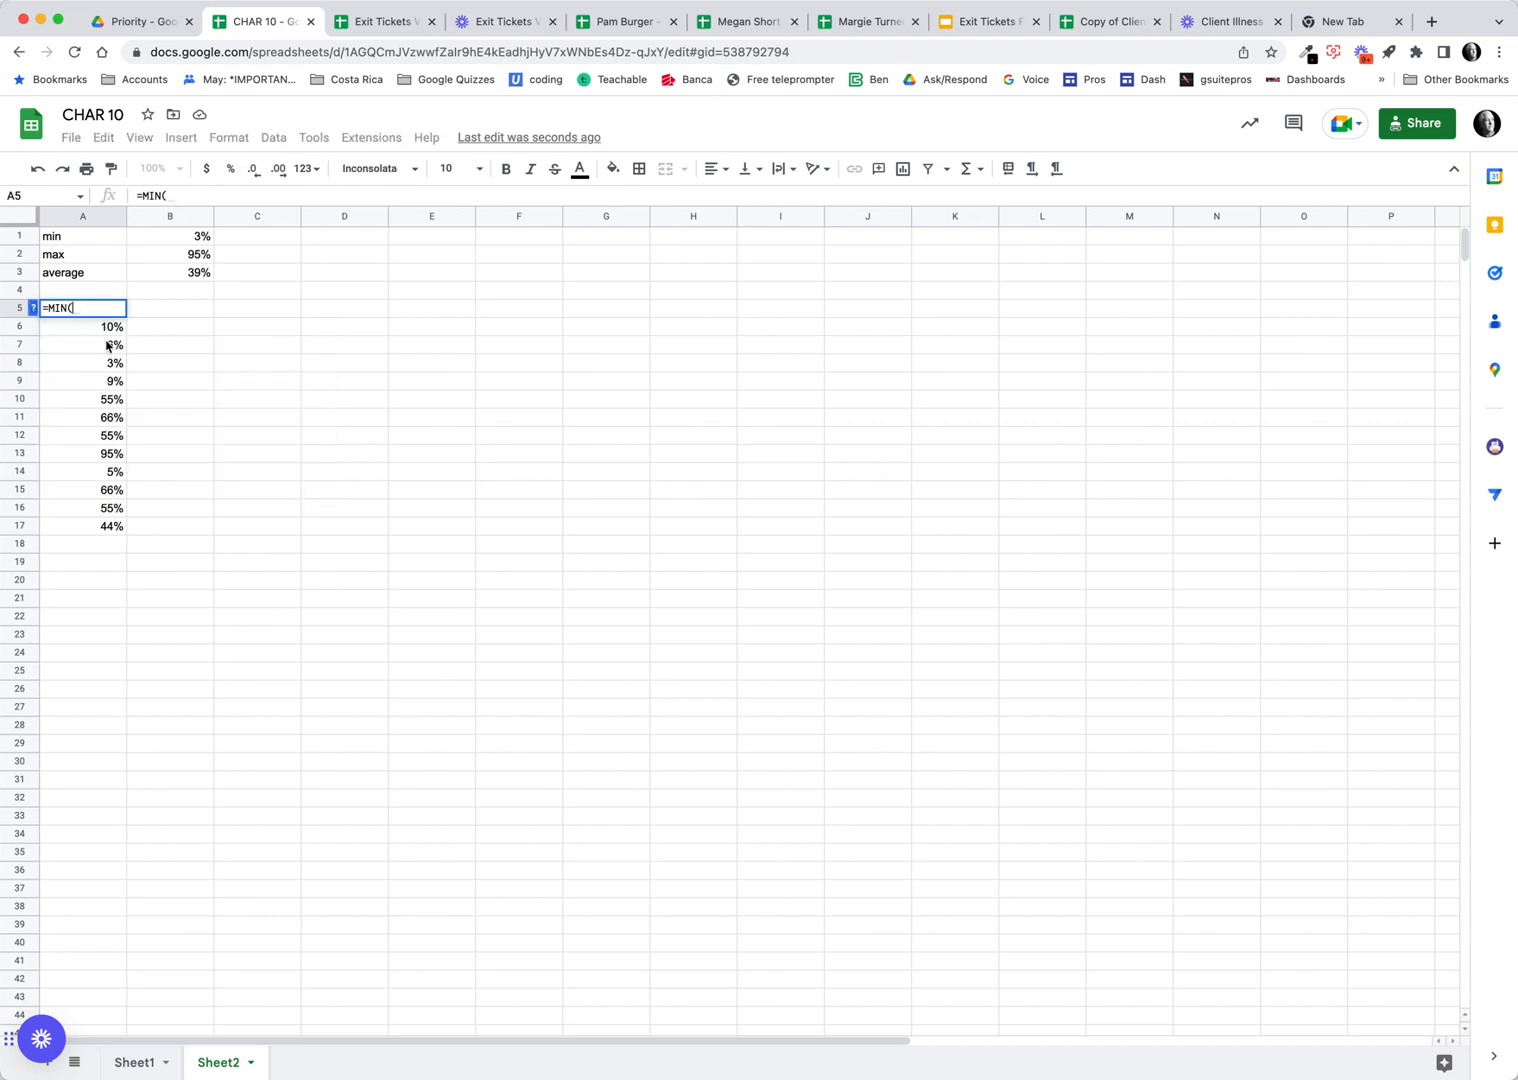
pyautogui.moveTo(100, 328); pyautogui.dragTo(81, 525)
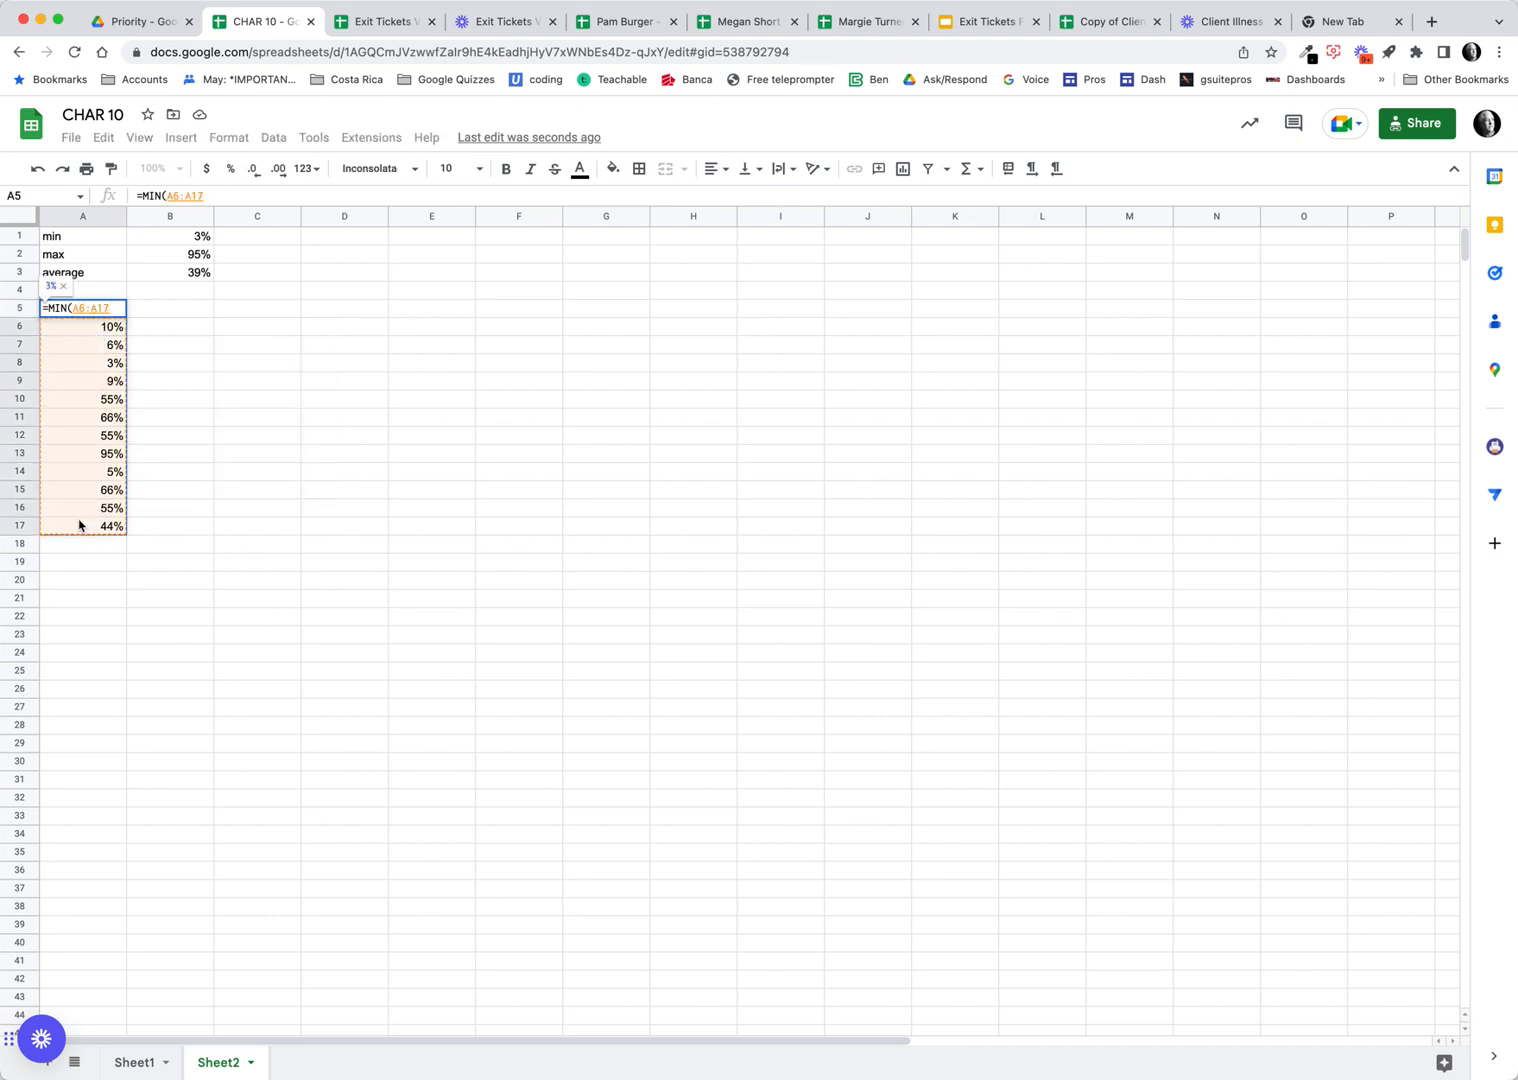
pyautogui.press('BackSpace')
pyautogui.press('BackSpace')
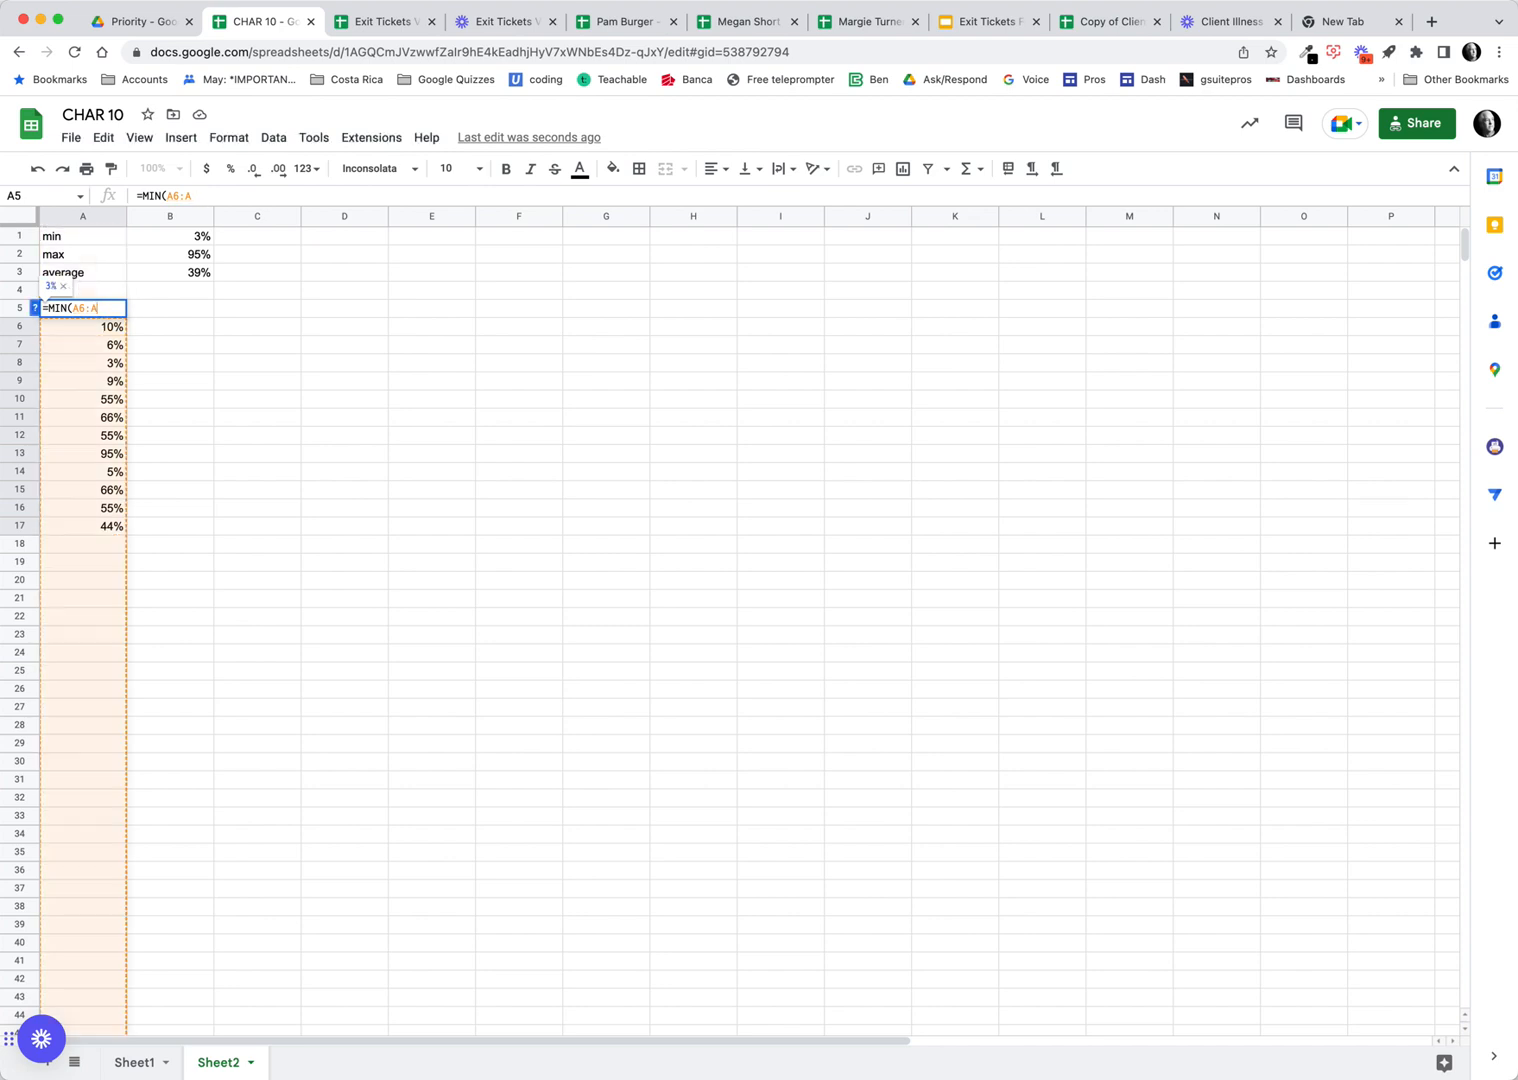
pyautogui.write(')')
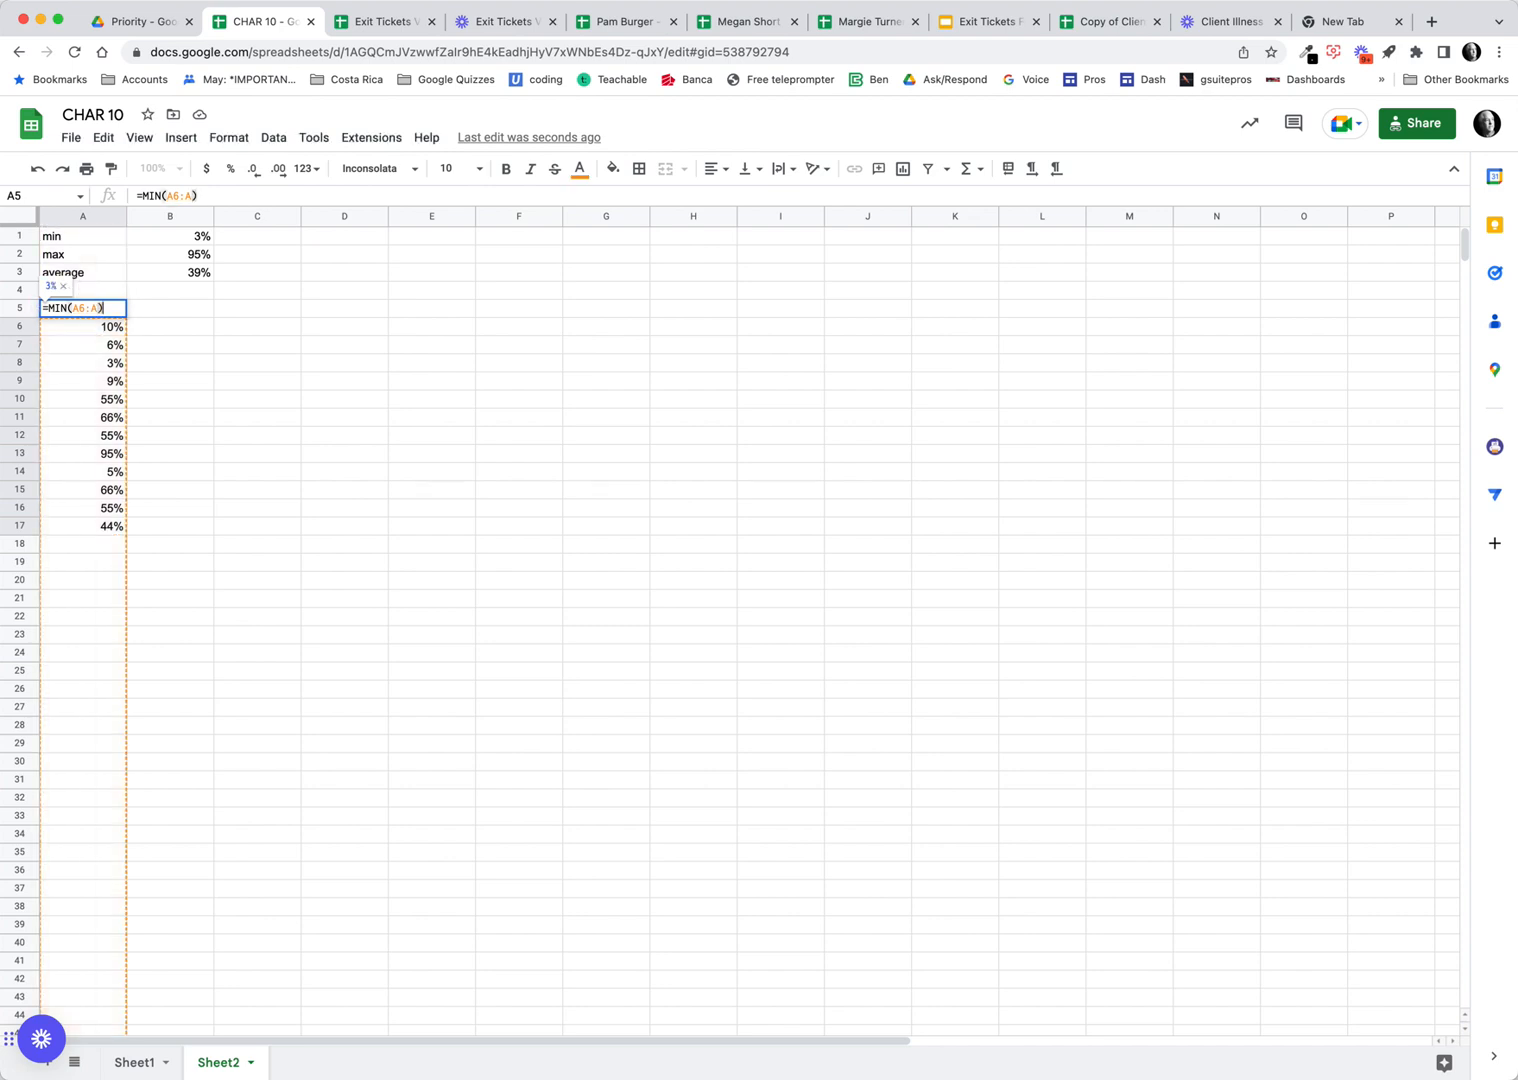
pyautogui.write('&')
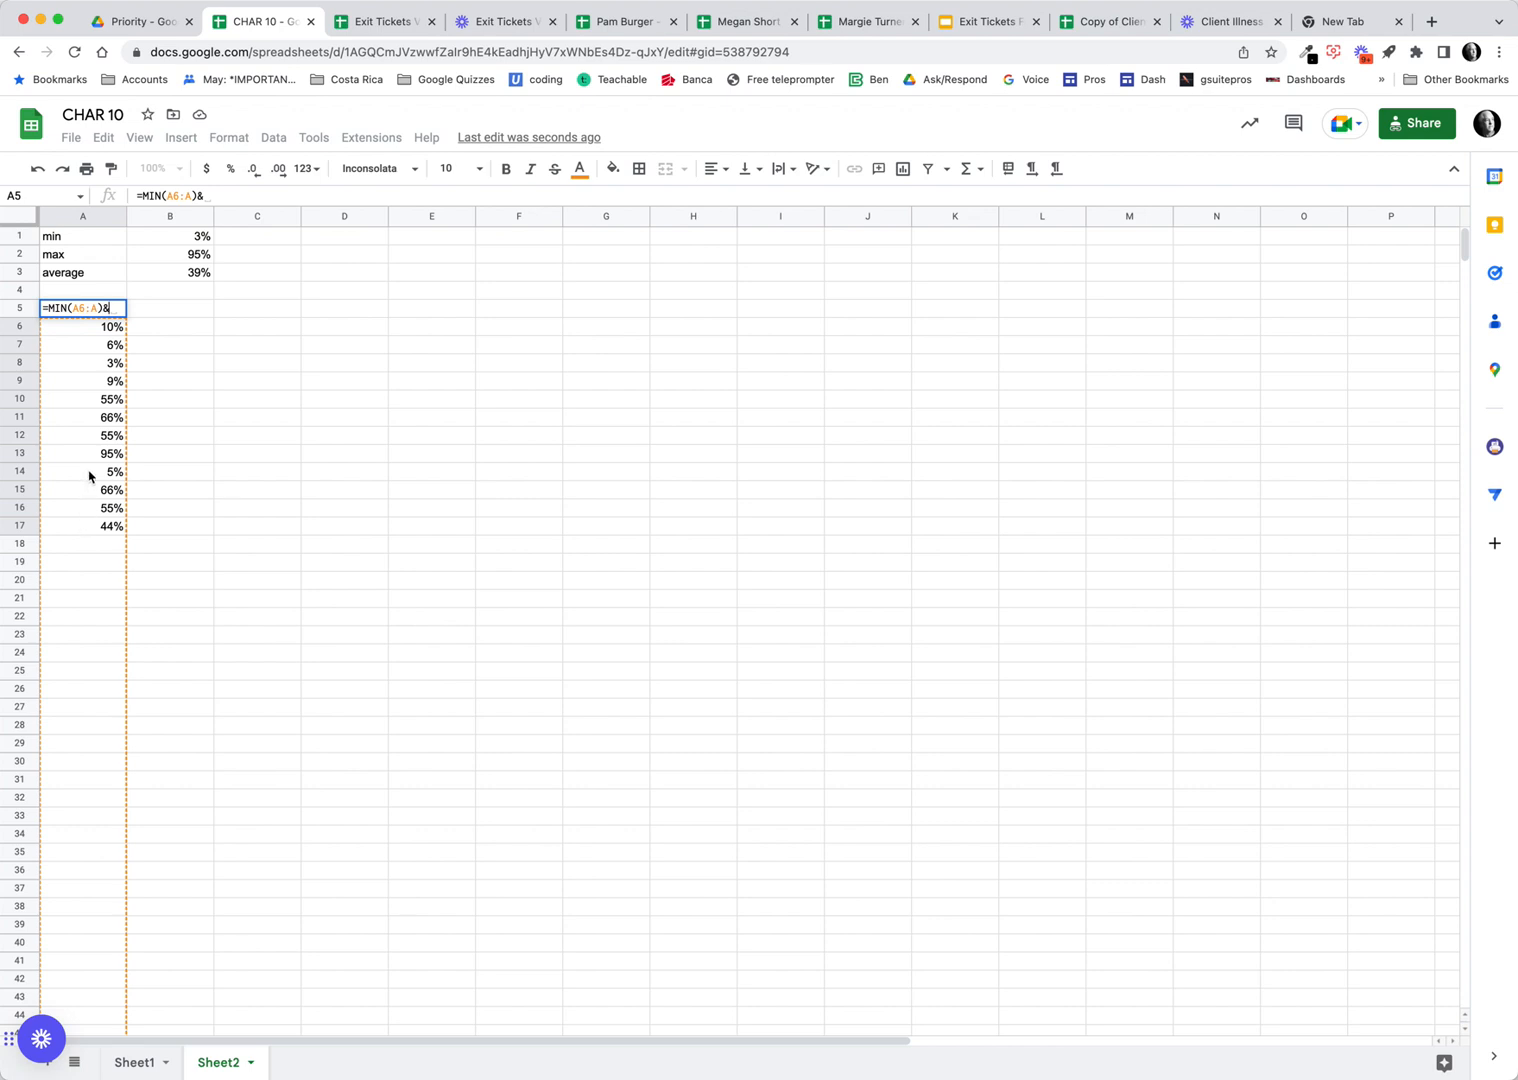
# Step: Extend the A5 formula with MAX(A6:A) followed by the & operator
pyautogui.write('MAX')
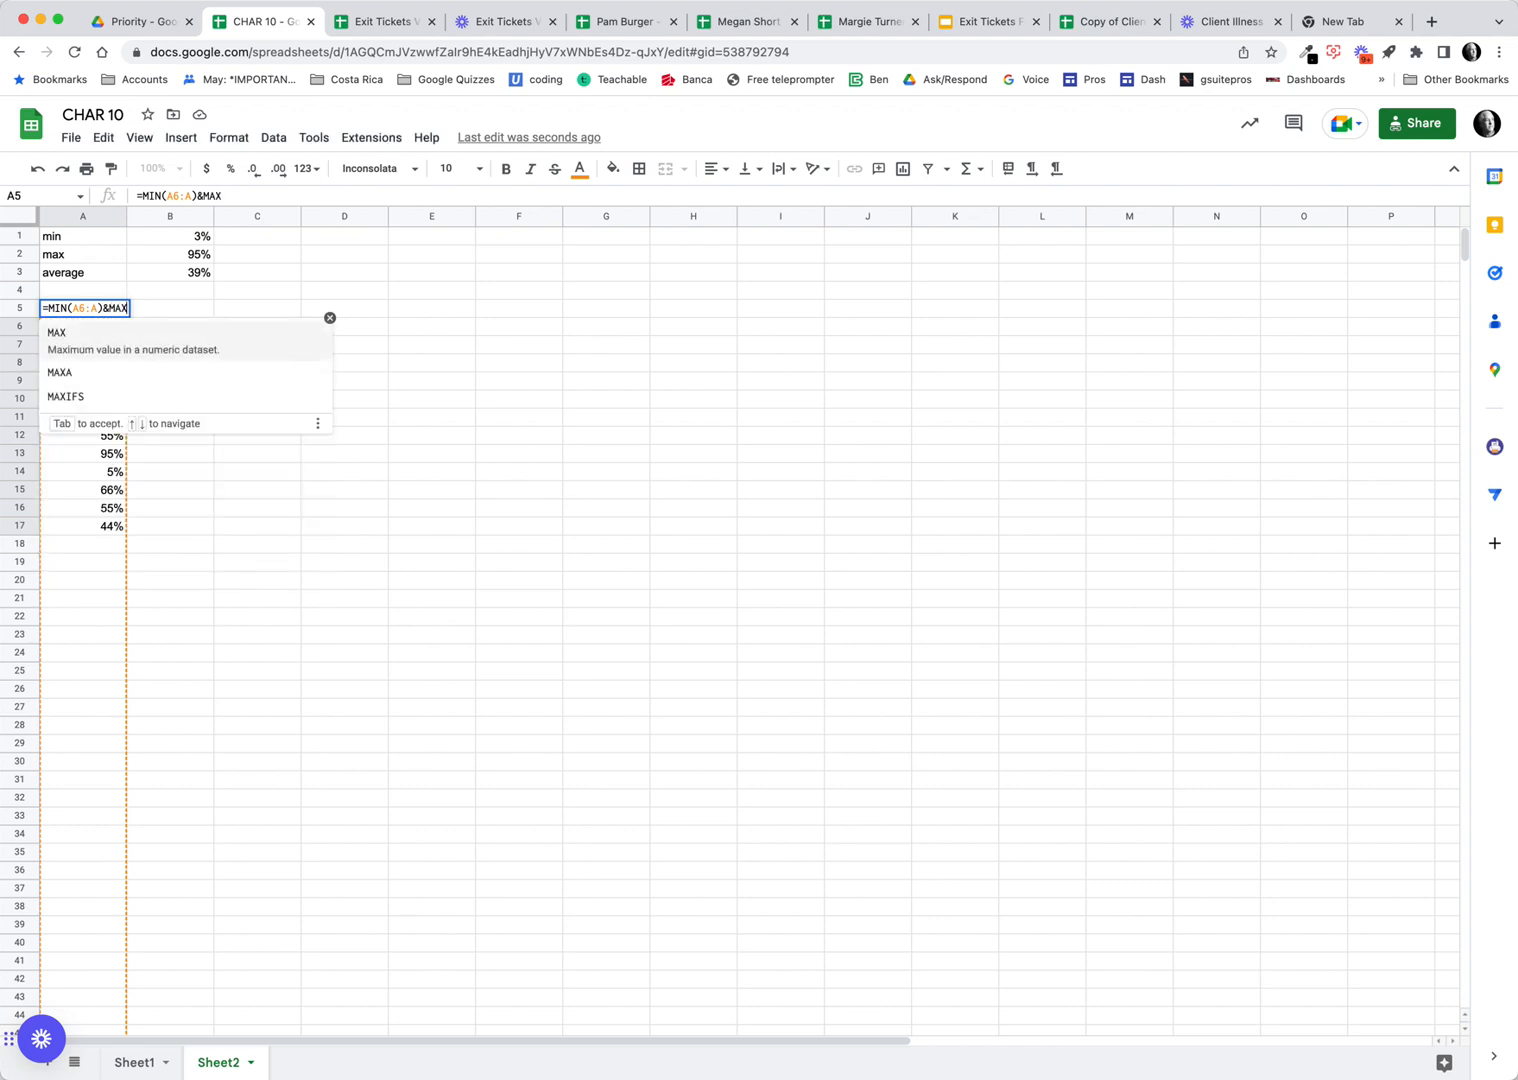
pyautogui.write('(')
pyautogui.moveTo(112, 330); pyautogui.dragTo(96, 526)
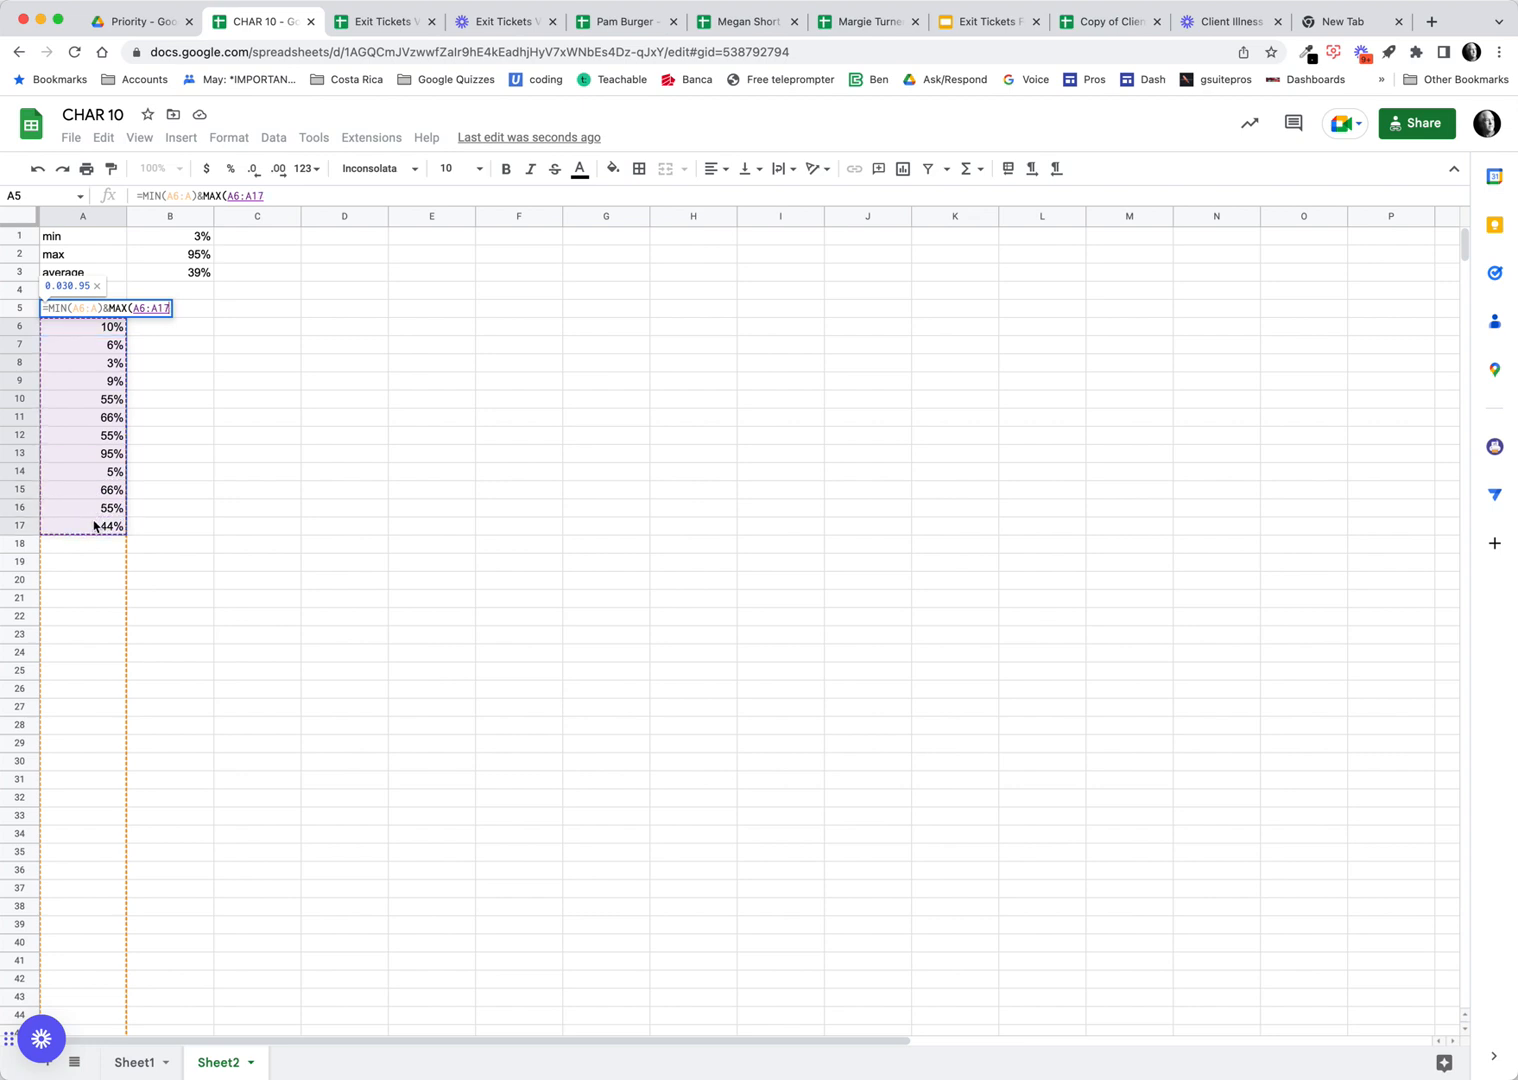
pyautogui.press('BackSpace')
pyautogui.press('BackSpace')
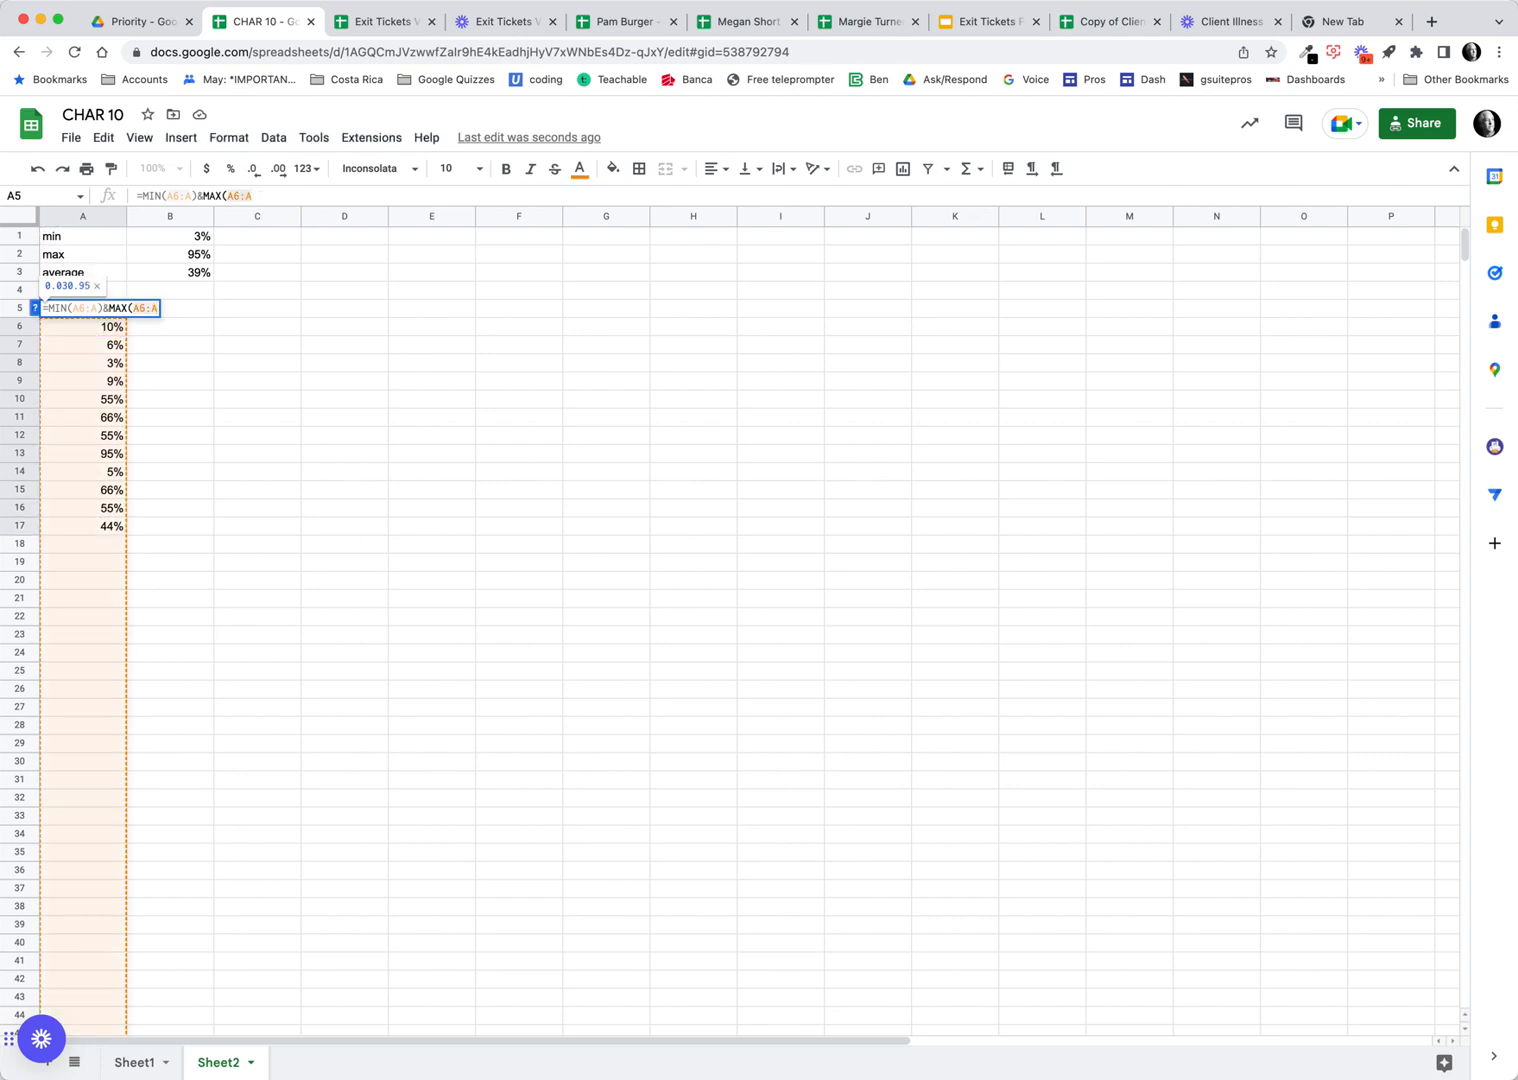
pyautogui.write(')&')
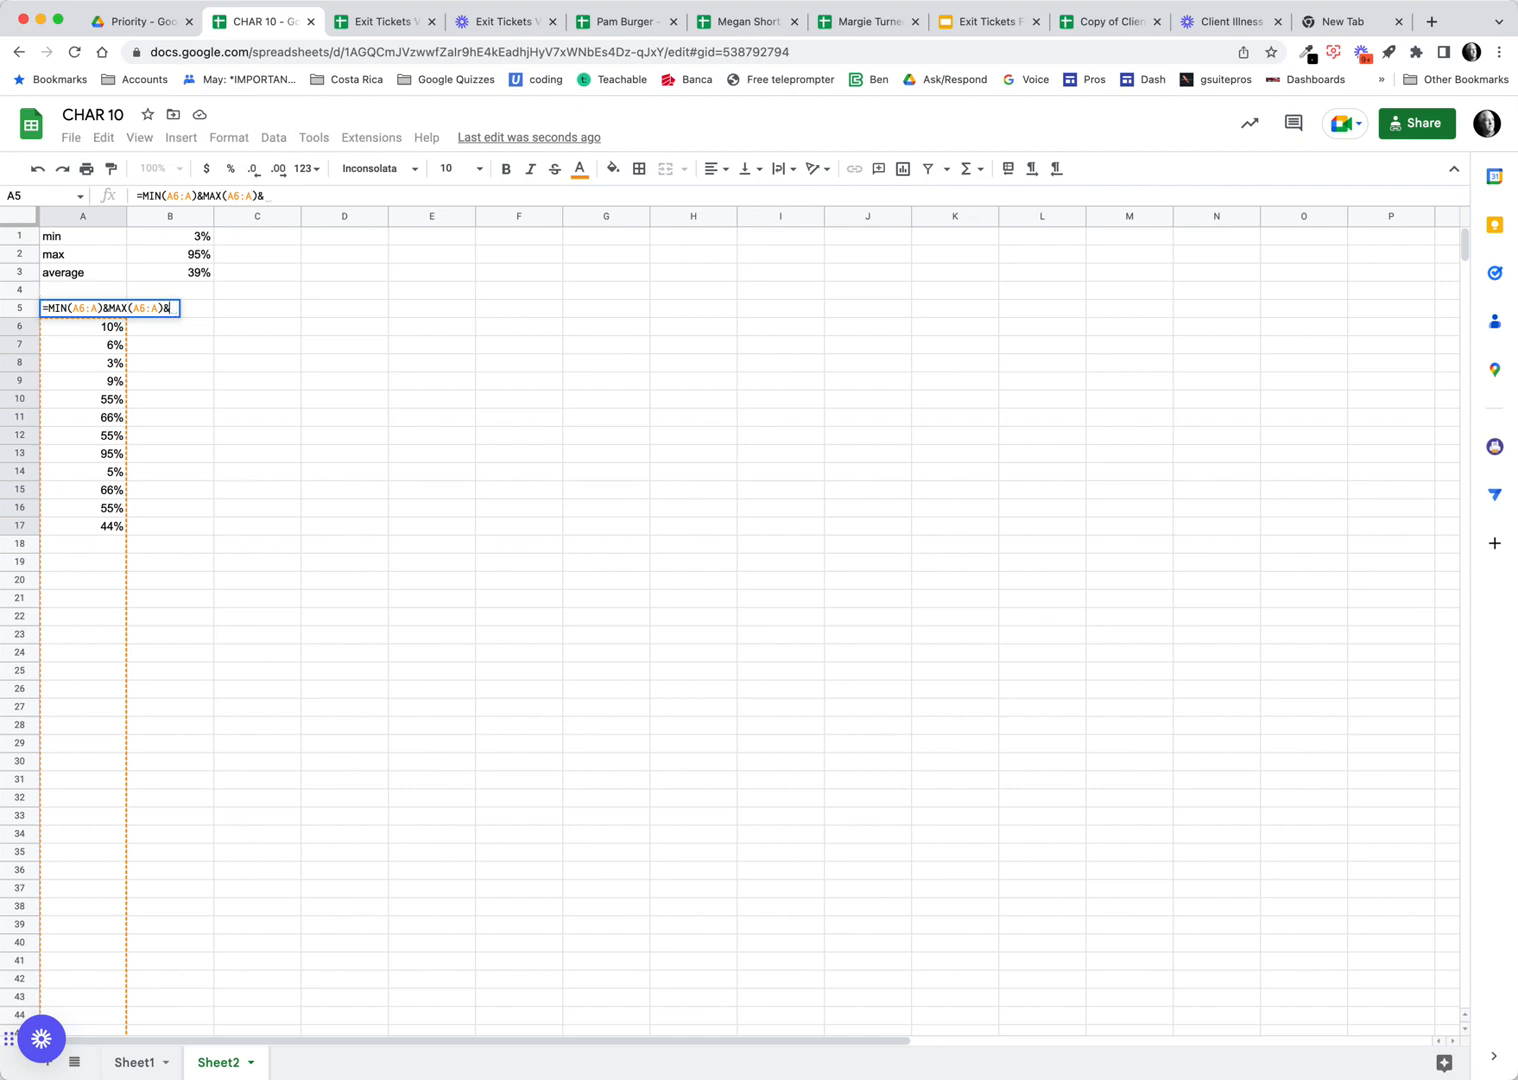
# Step: Append AVERAGE(A6:A) to the A5 formula and enter it as =MIN(A6:A)&MAX(A6:A)&AVERAGE(A6:A)
pyautogui.write('AVER')
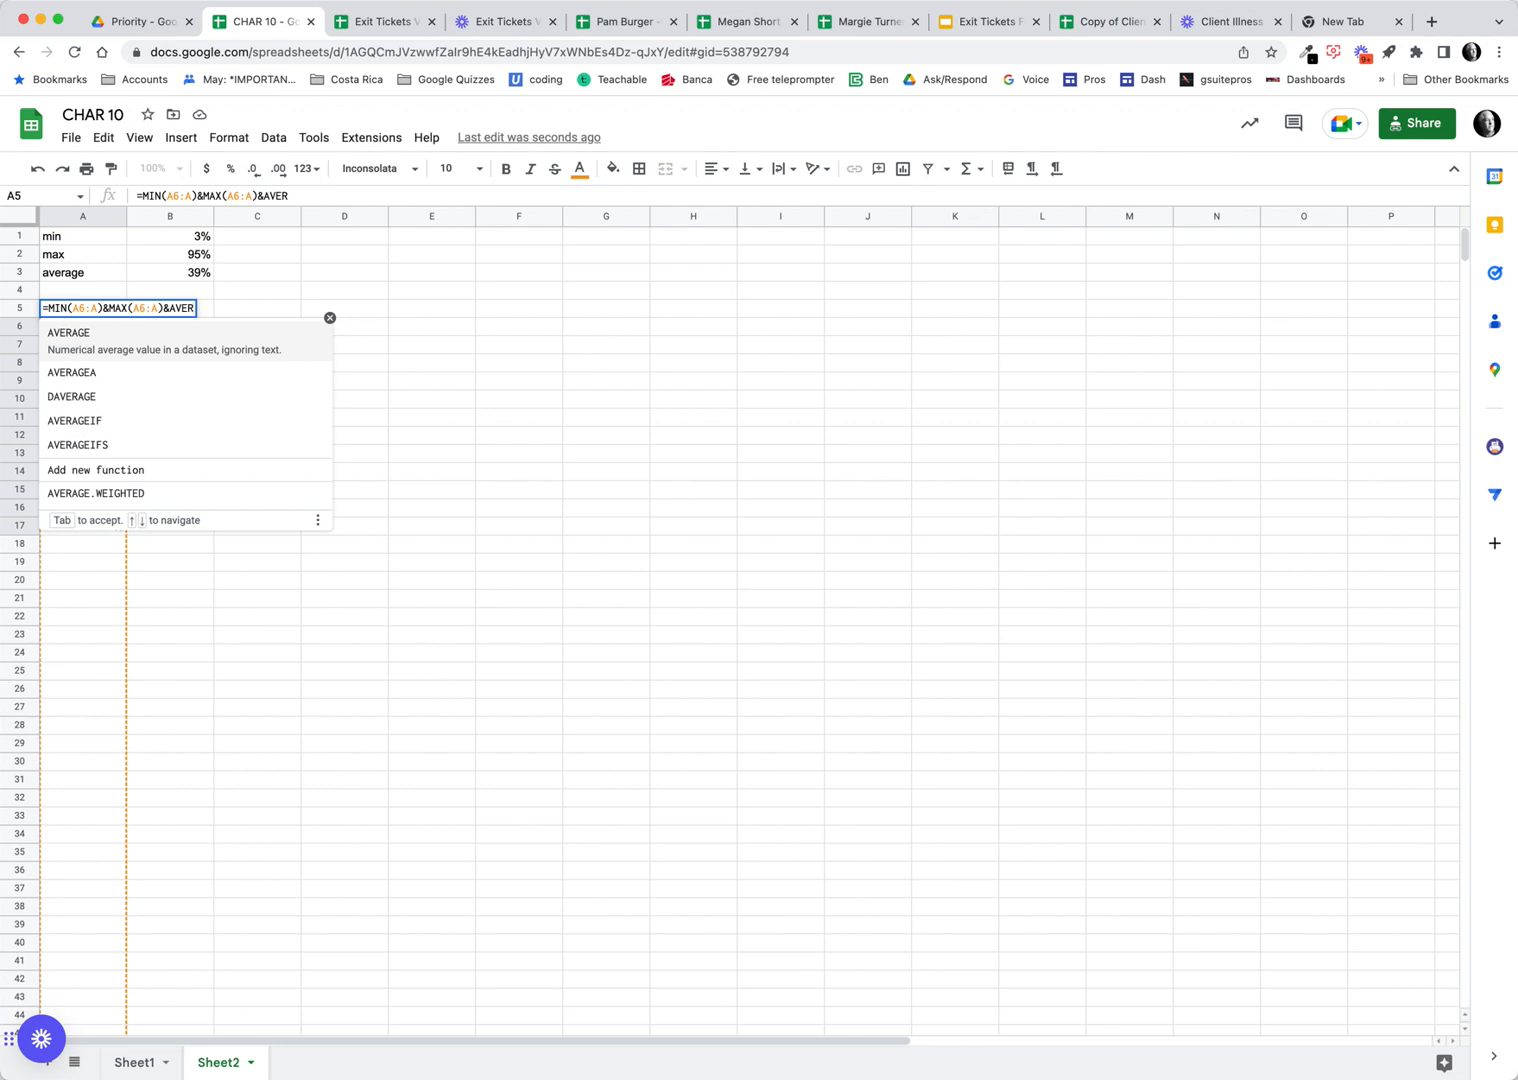
pyautogui.press('Tab')
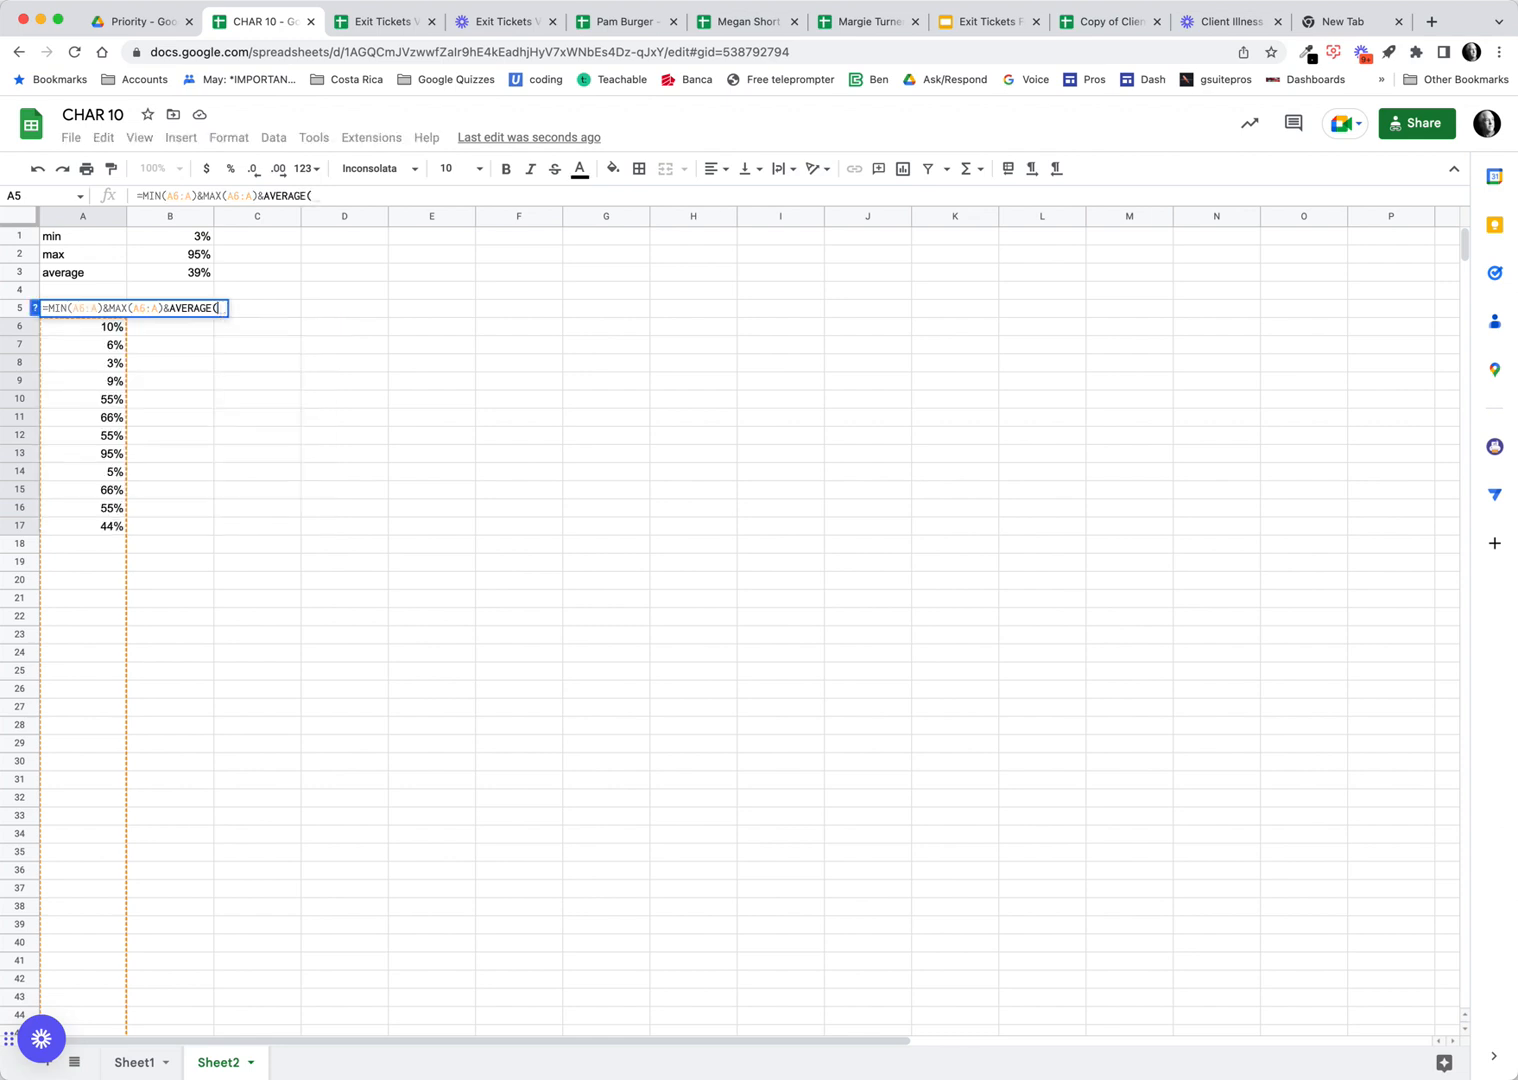
pyautogui.click(97, 330)
pyautogui.moveTo(97, 333); pyautogui.dragTo(90, 525)
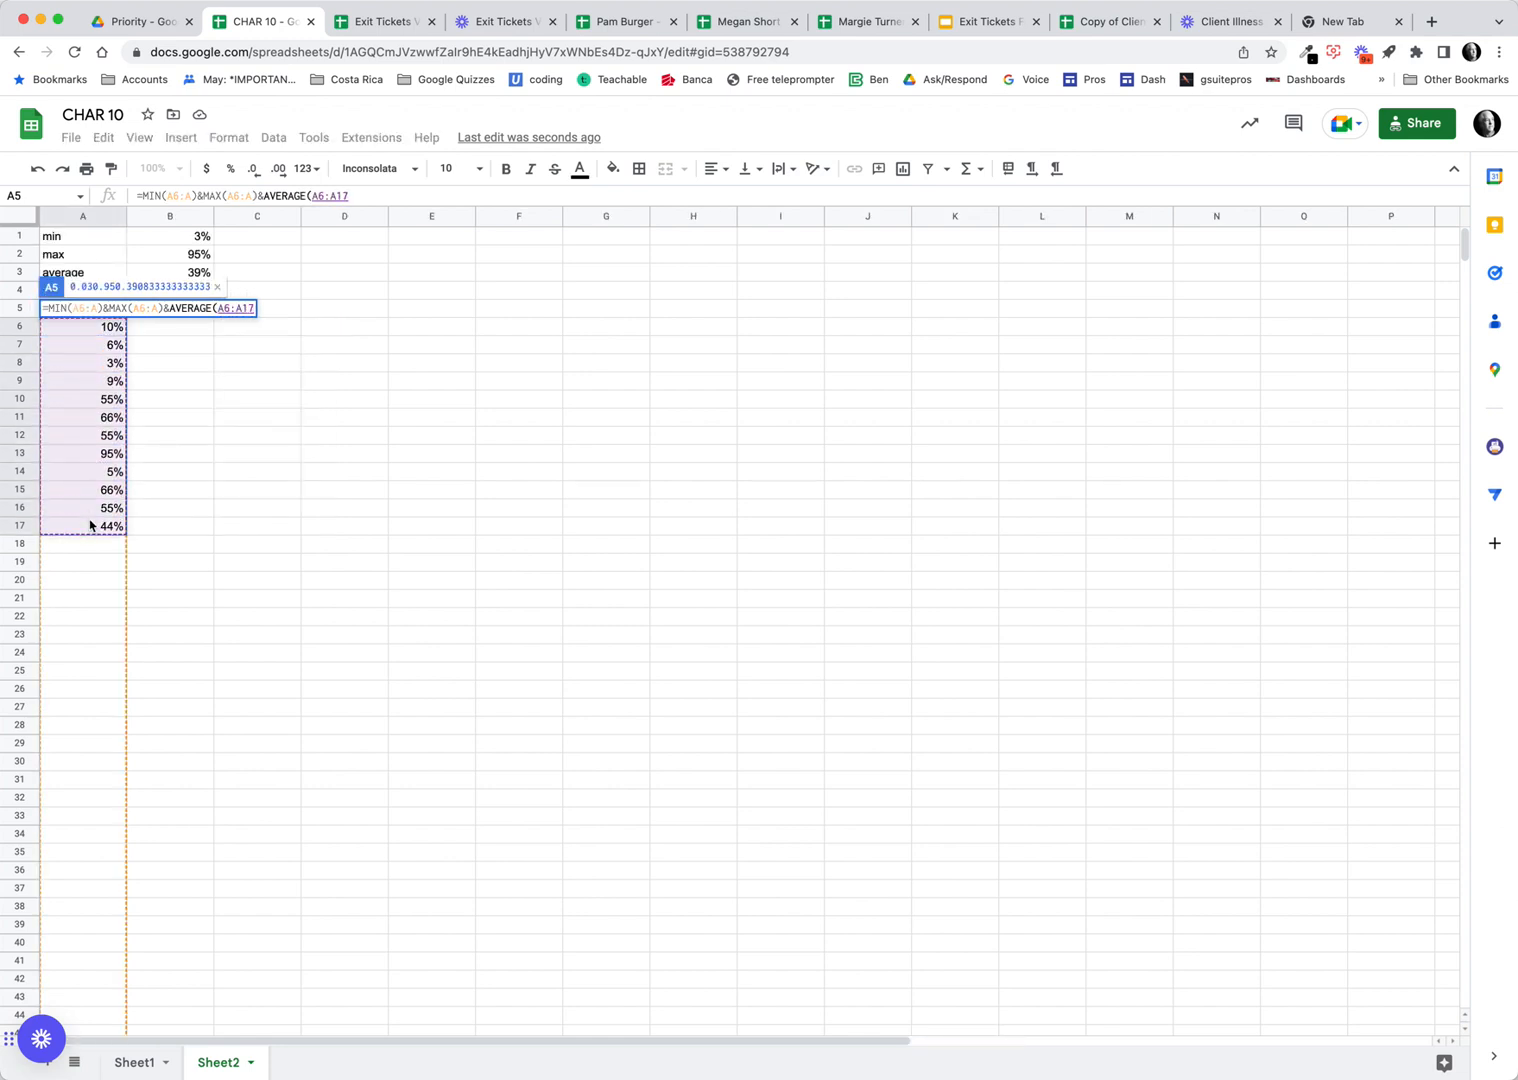
pyautogui.press('BackSpace')
pyautogui.press('BackSpace')
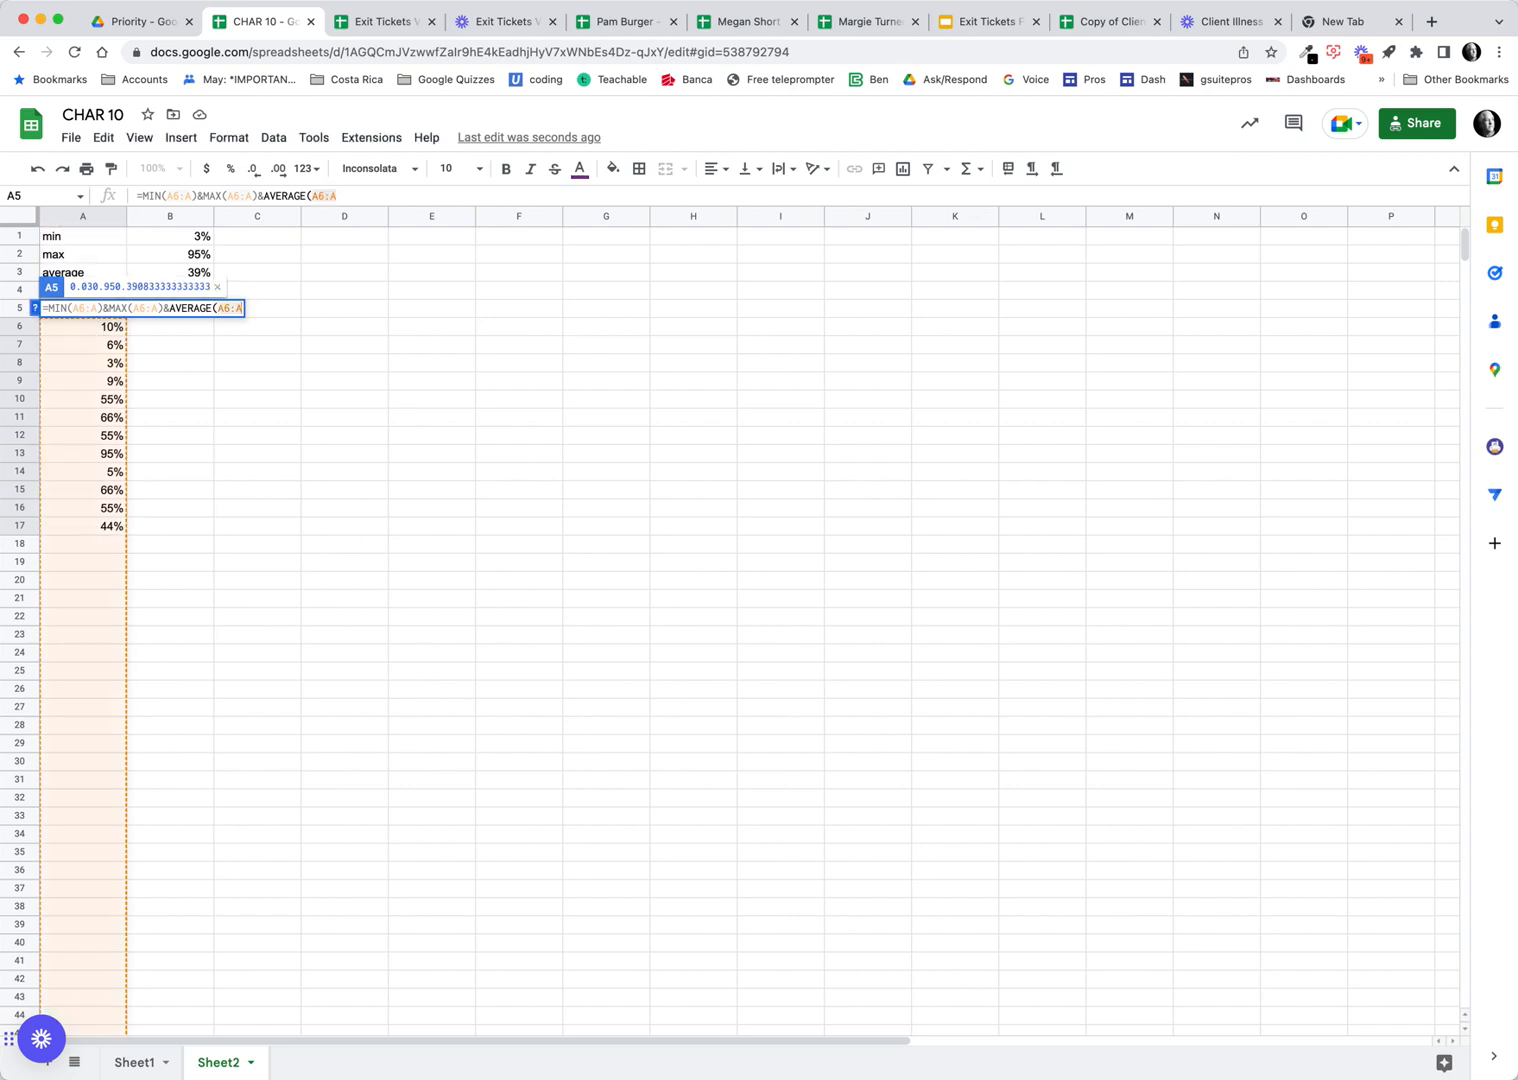
pyautogui.press('Return')
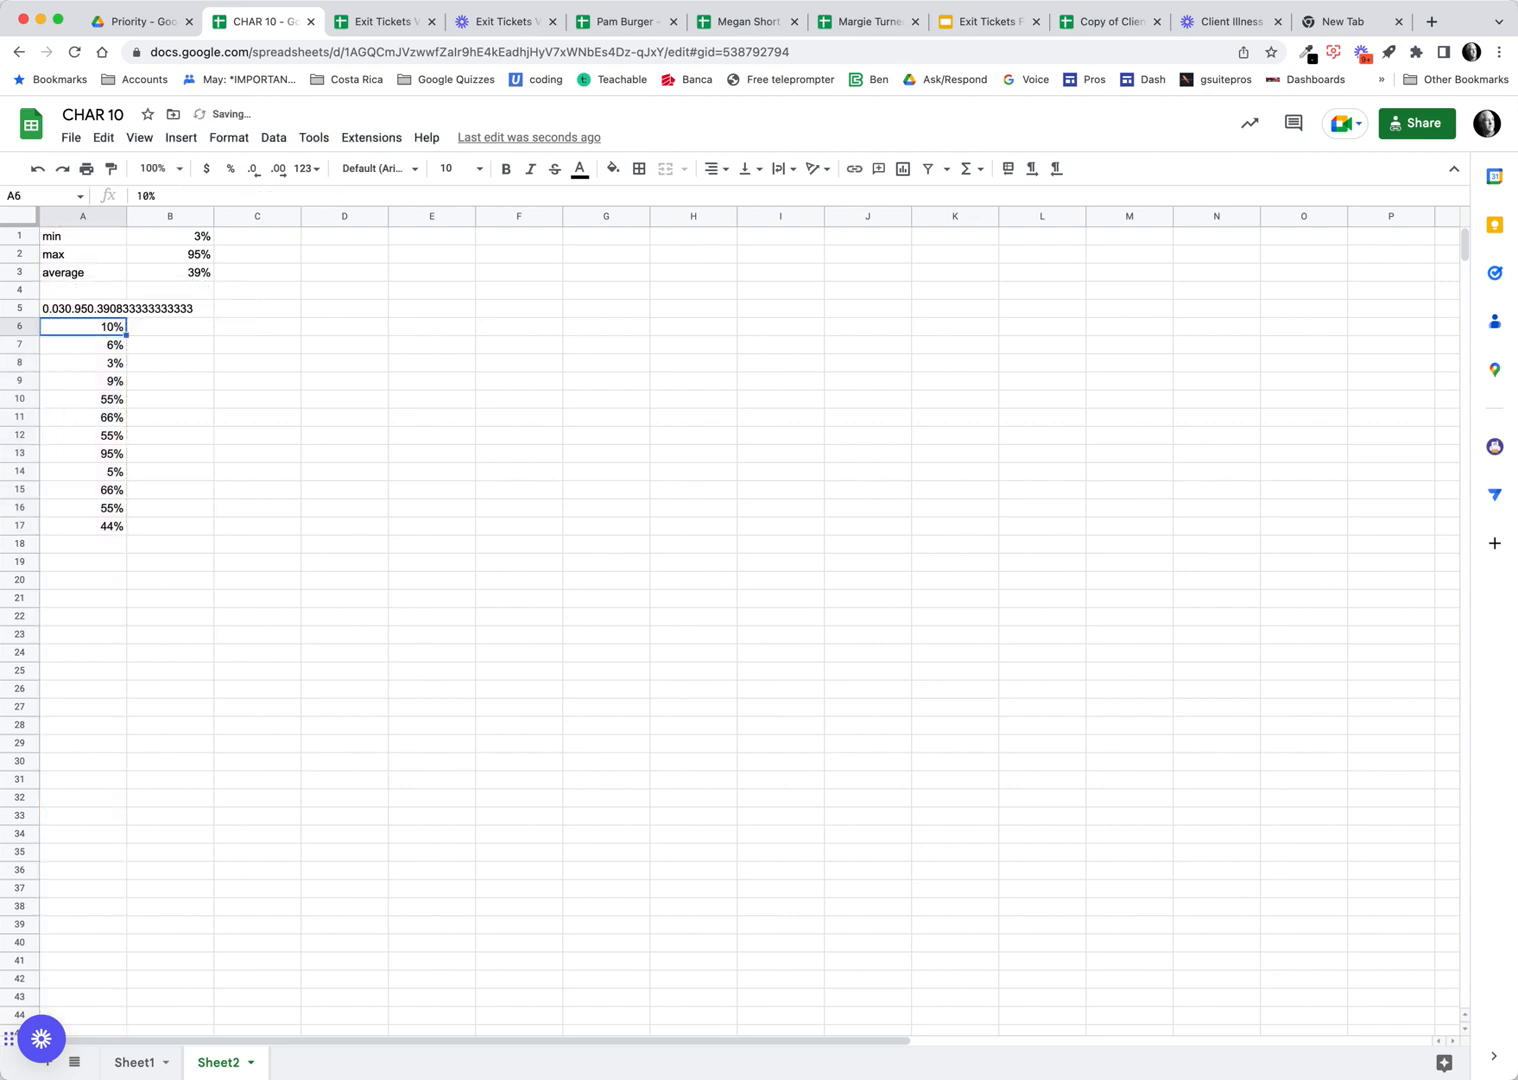
# Step: Insert CHAR(10) directly after MIN(A6:A) in the A5 formula, ahead of &MAX(A6:A)
pyautogui.click(98, 313)
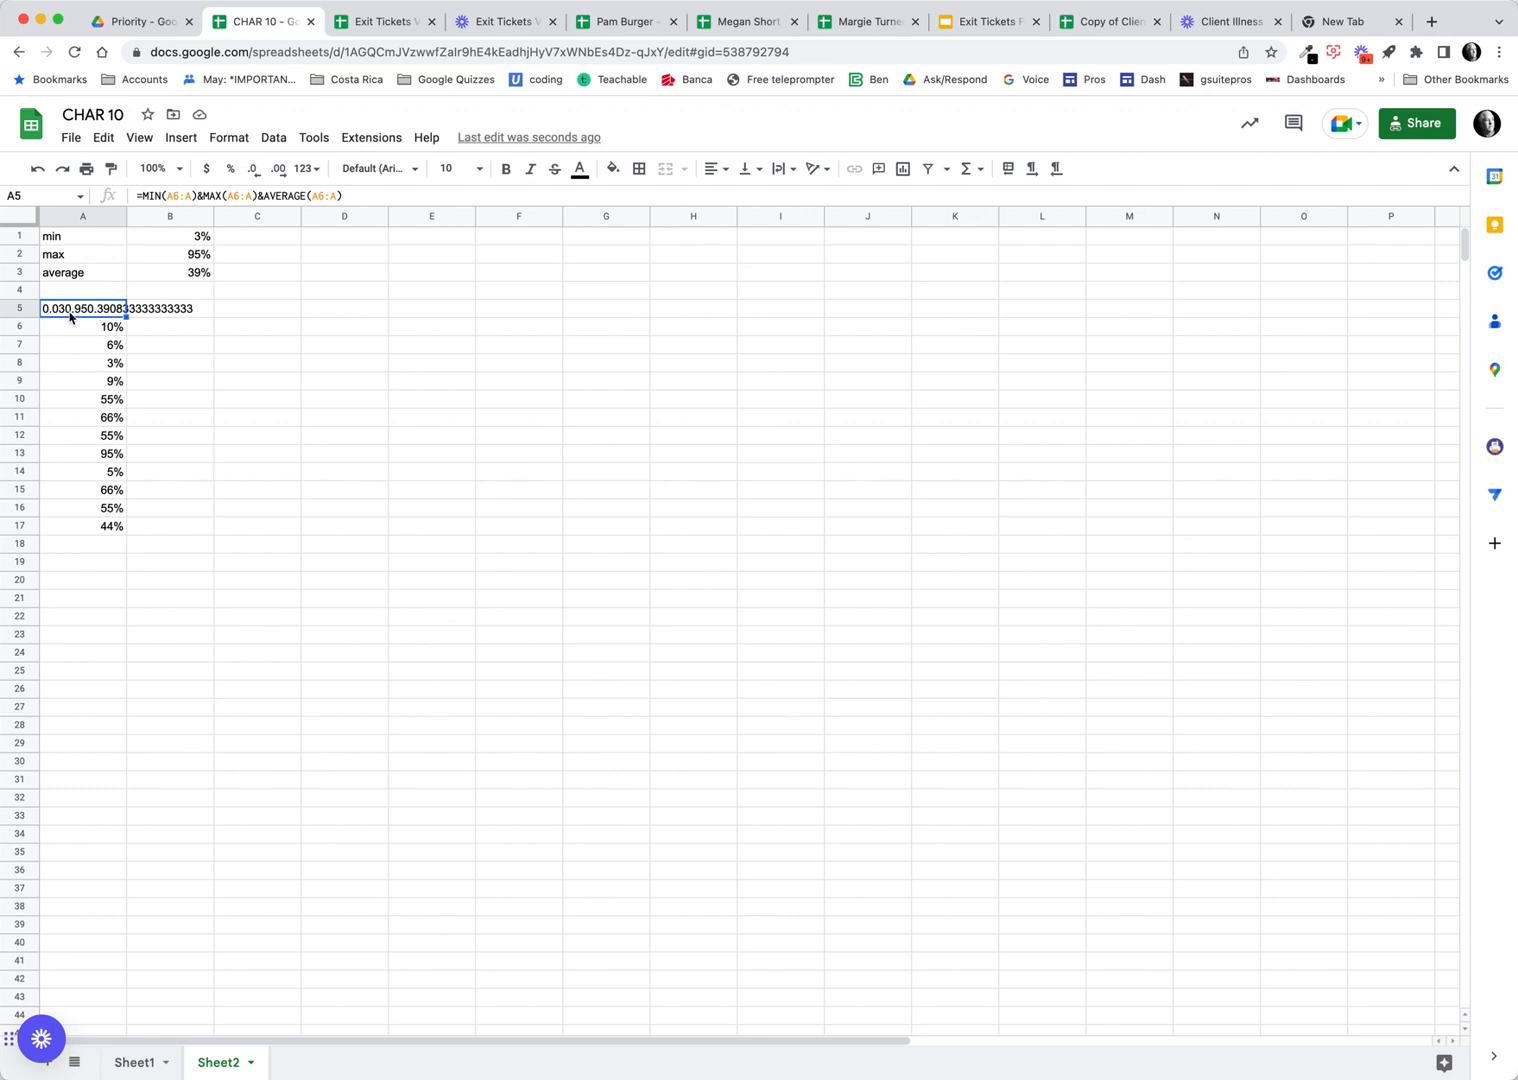
pyautogui.click(196, 197)
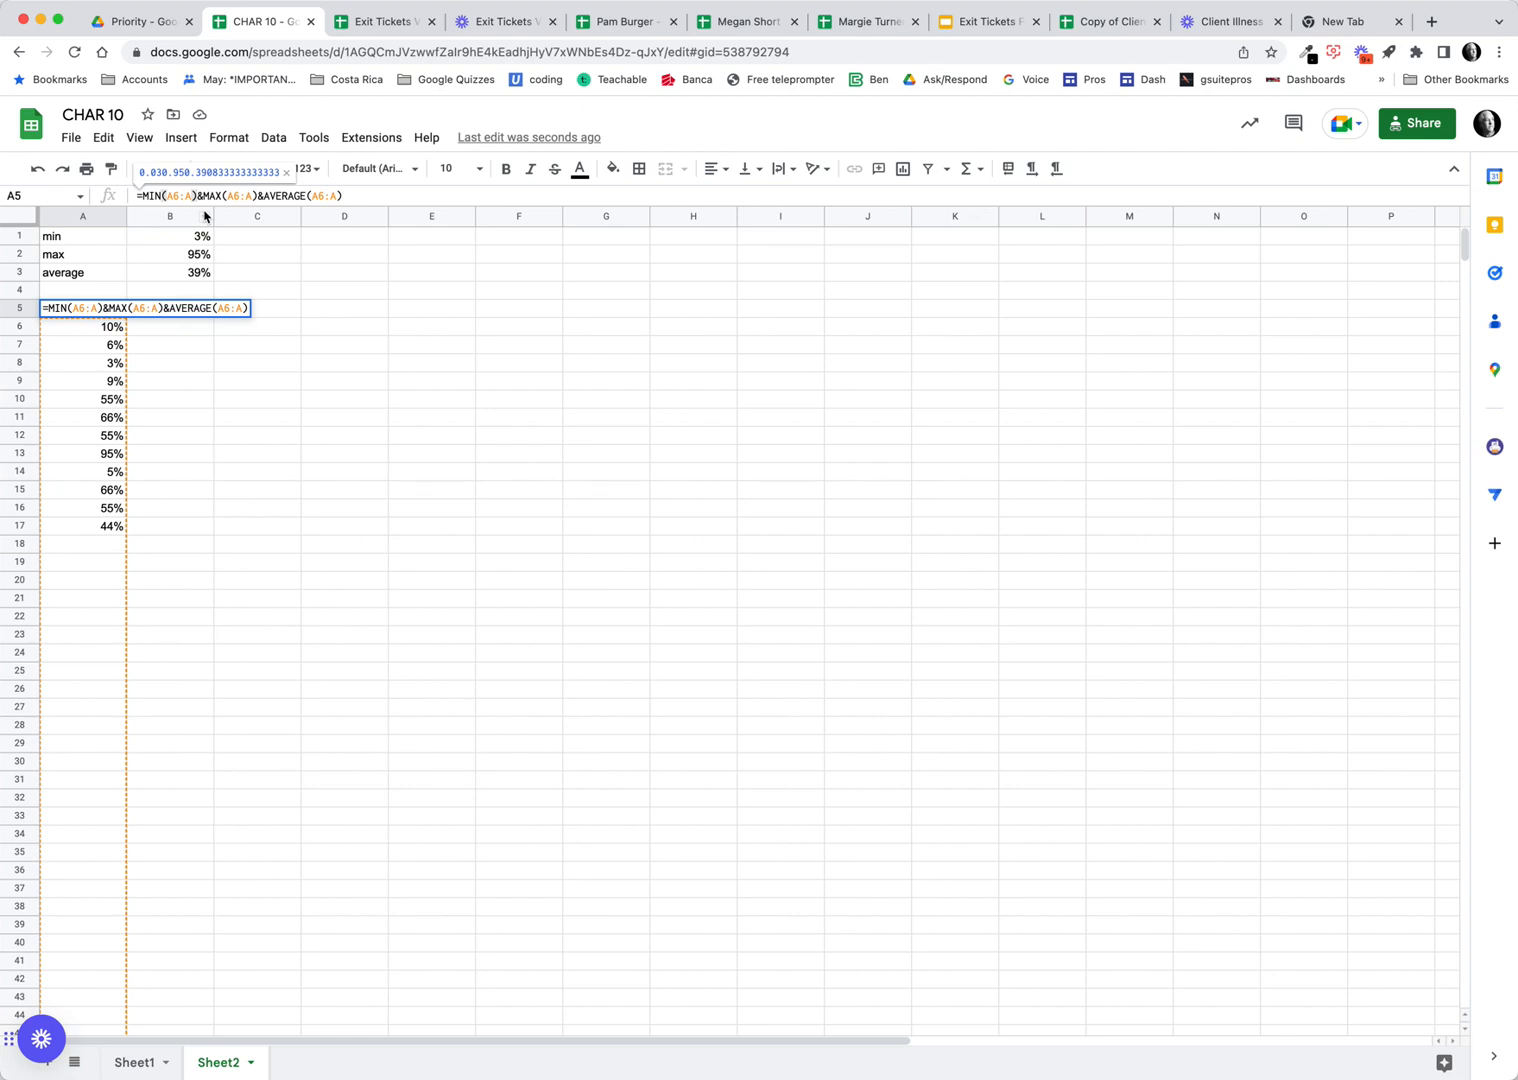
pyautogui.write('CHAR')
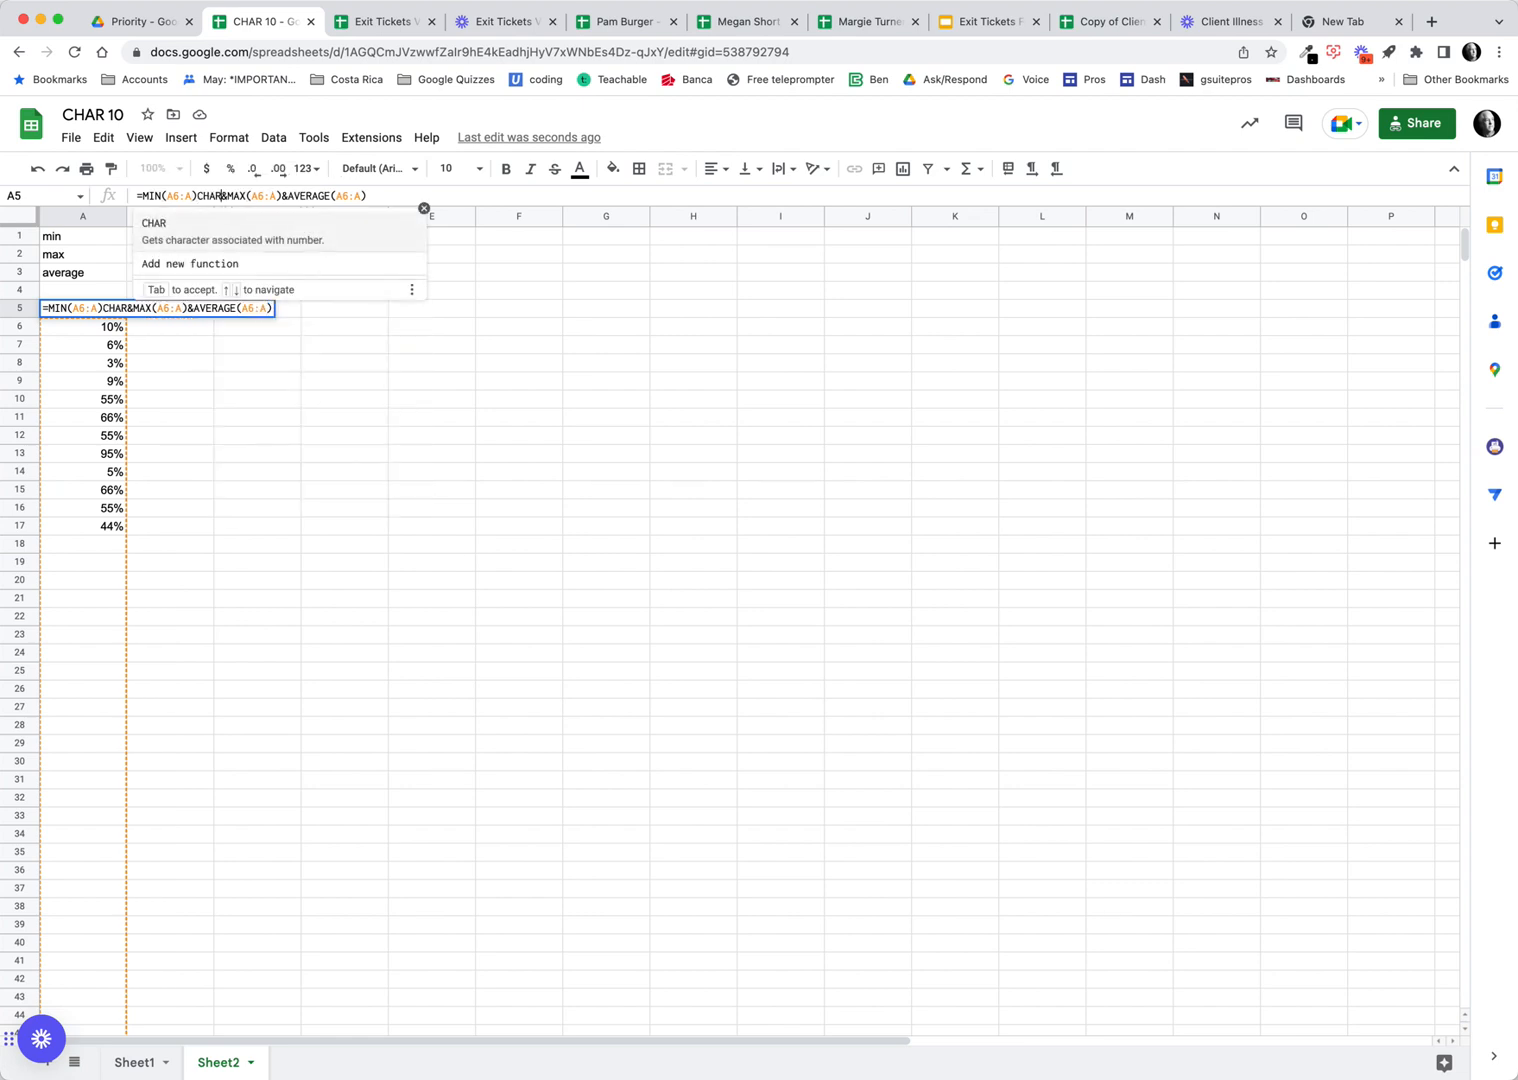
pyautogui.write('(')
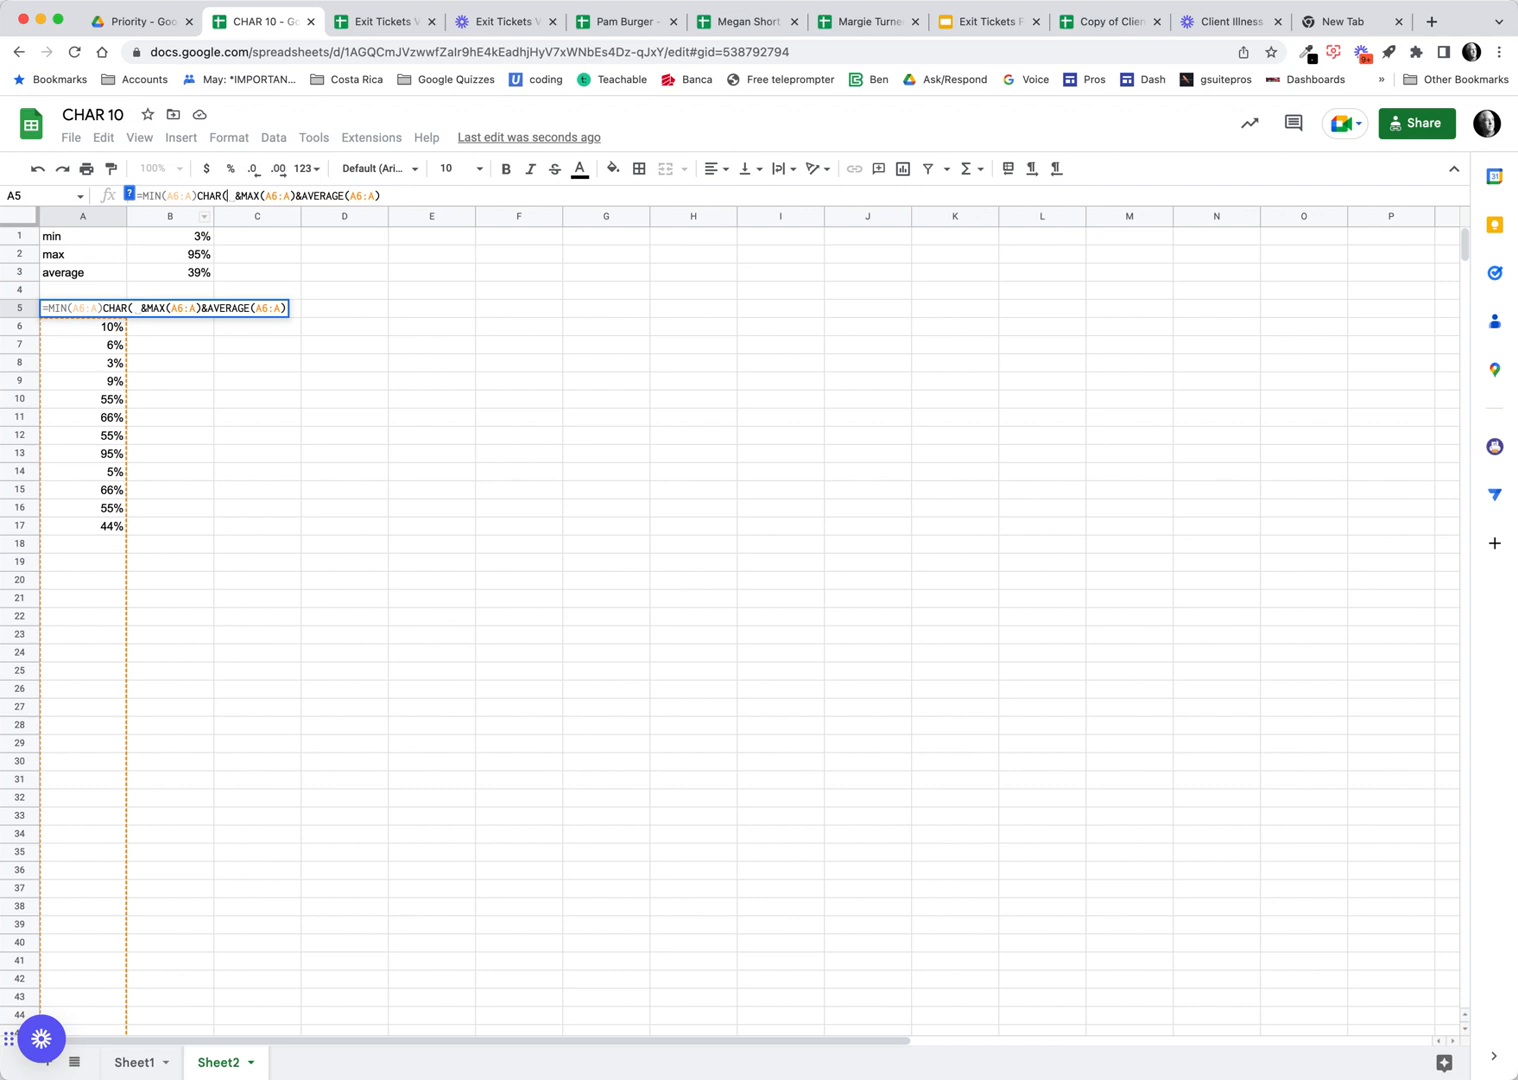
pyautogui.write('10&')
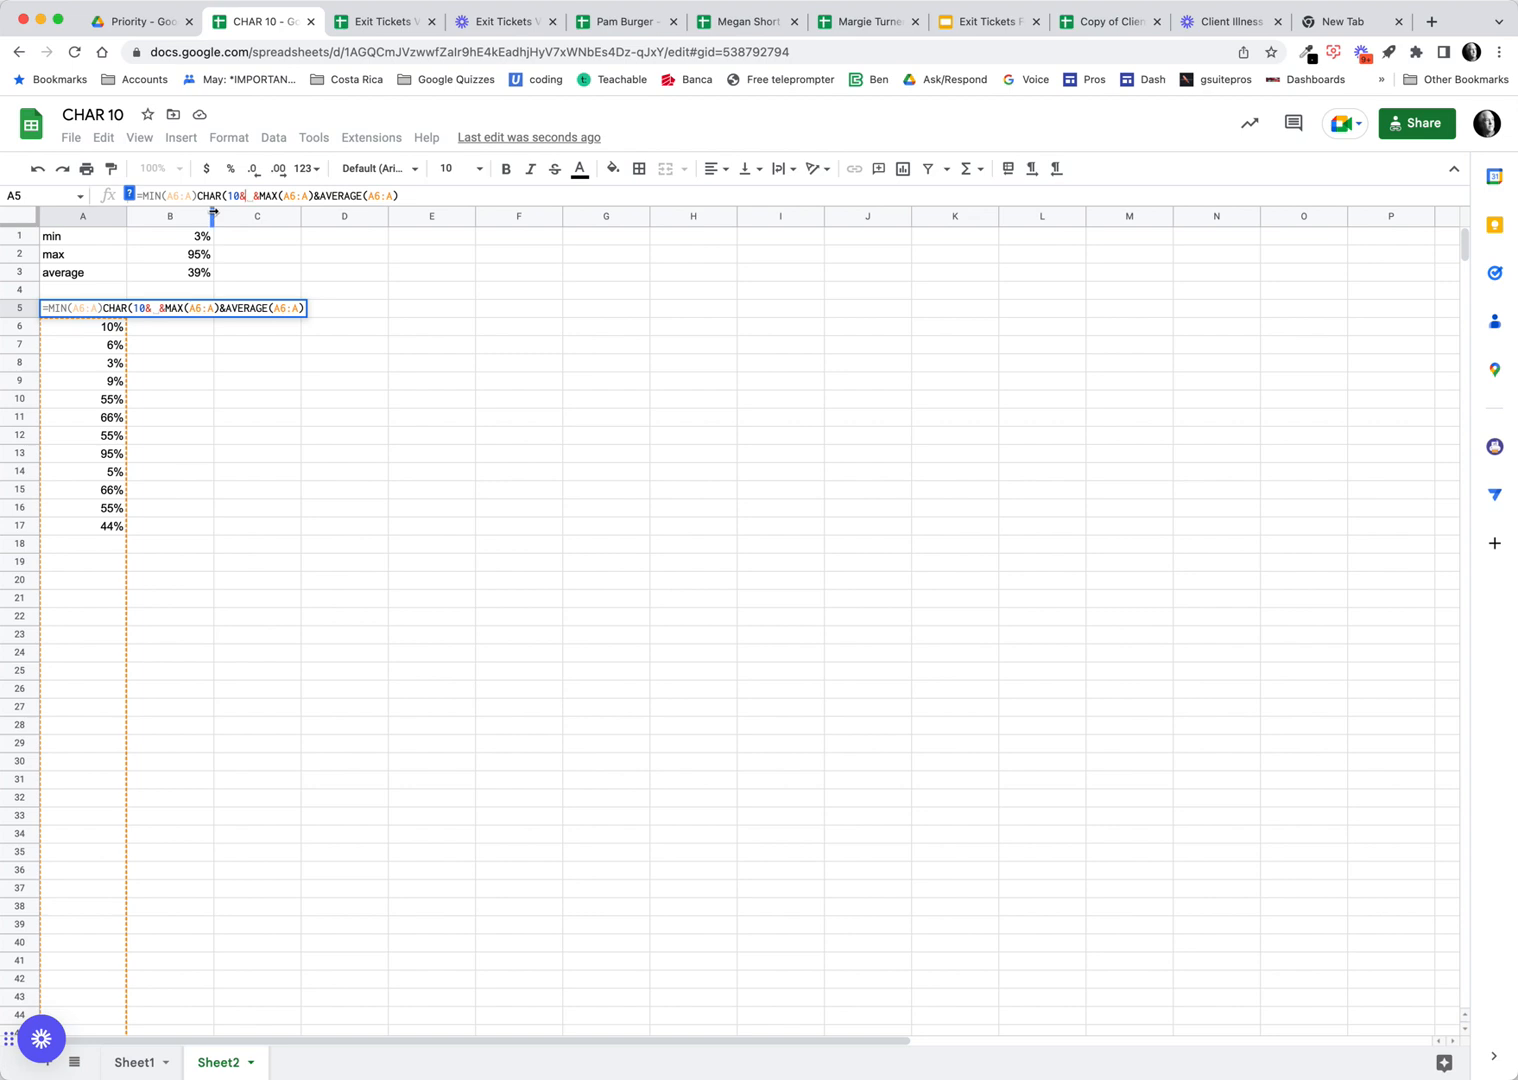
pyautogui.press('BackSpace')
pyautogui.press('BackSpace')
pyautogui.write(')')
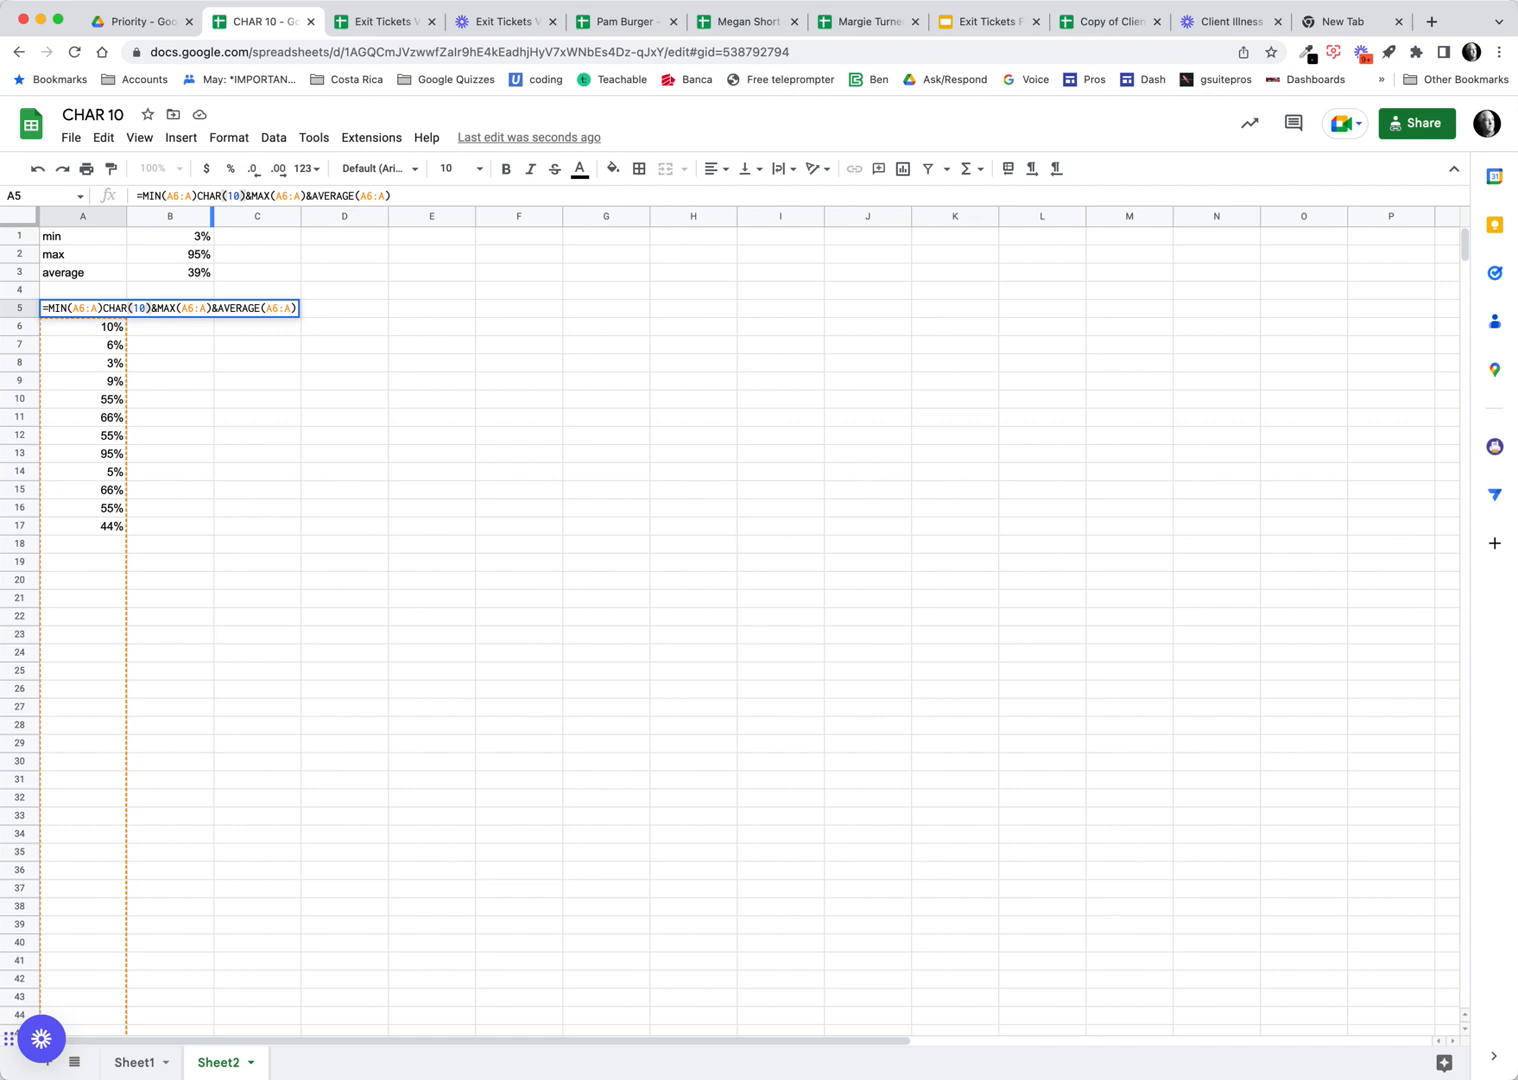
# Step: Insert CHAR(10)& before AVERAGE(A6:A) in the A5 formula and enter the formula
pyautogui.click(307, 196)
pyautogui.write('CHAR')
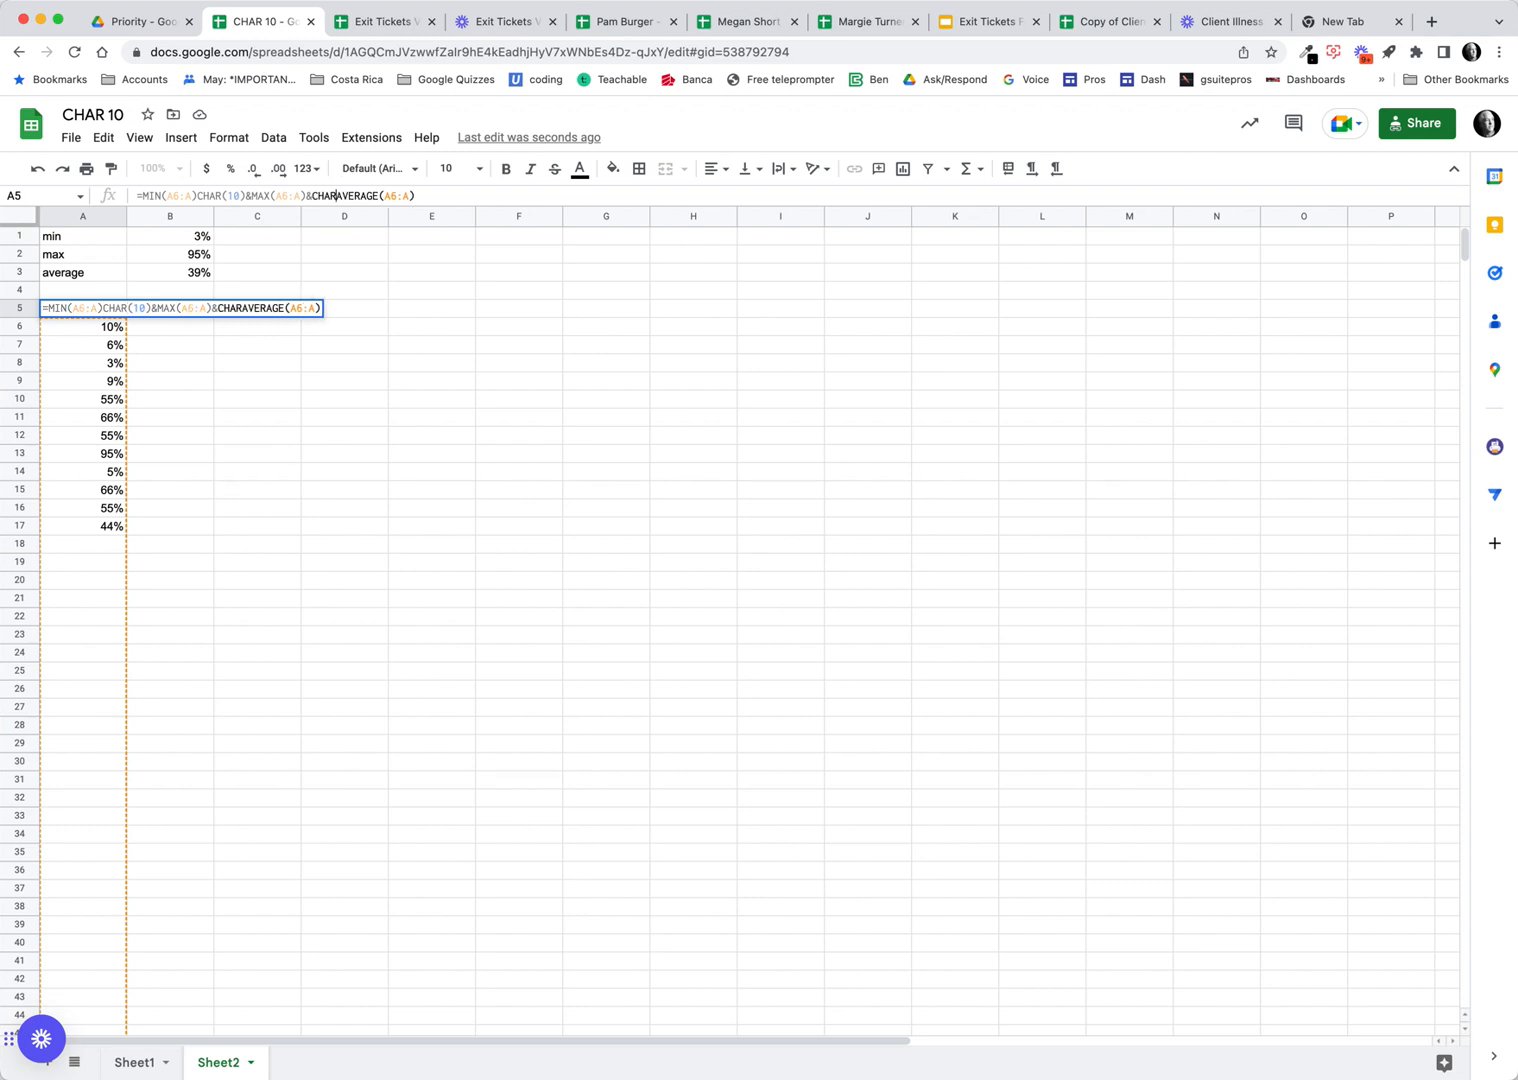
pyautogui.write('(10')
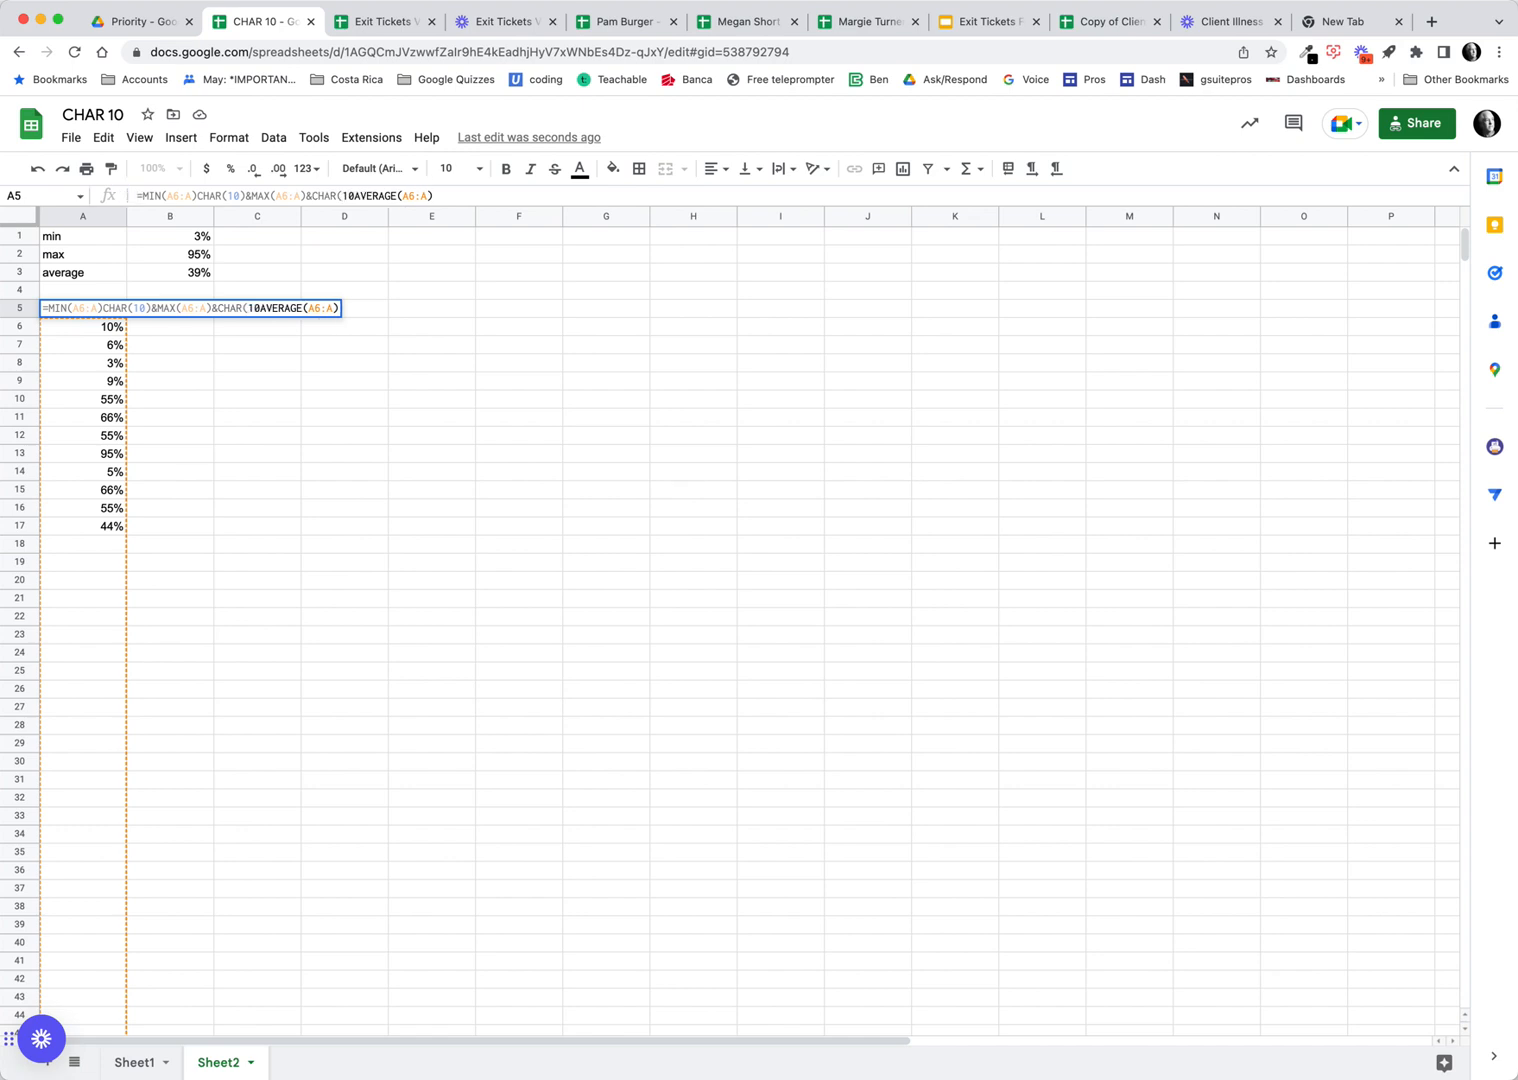
pyautogui.write(')')
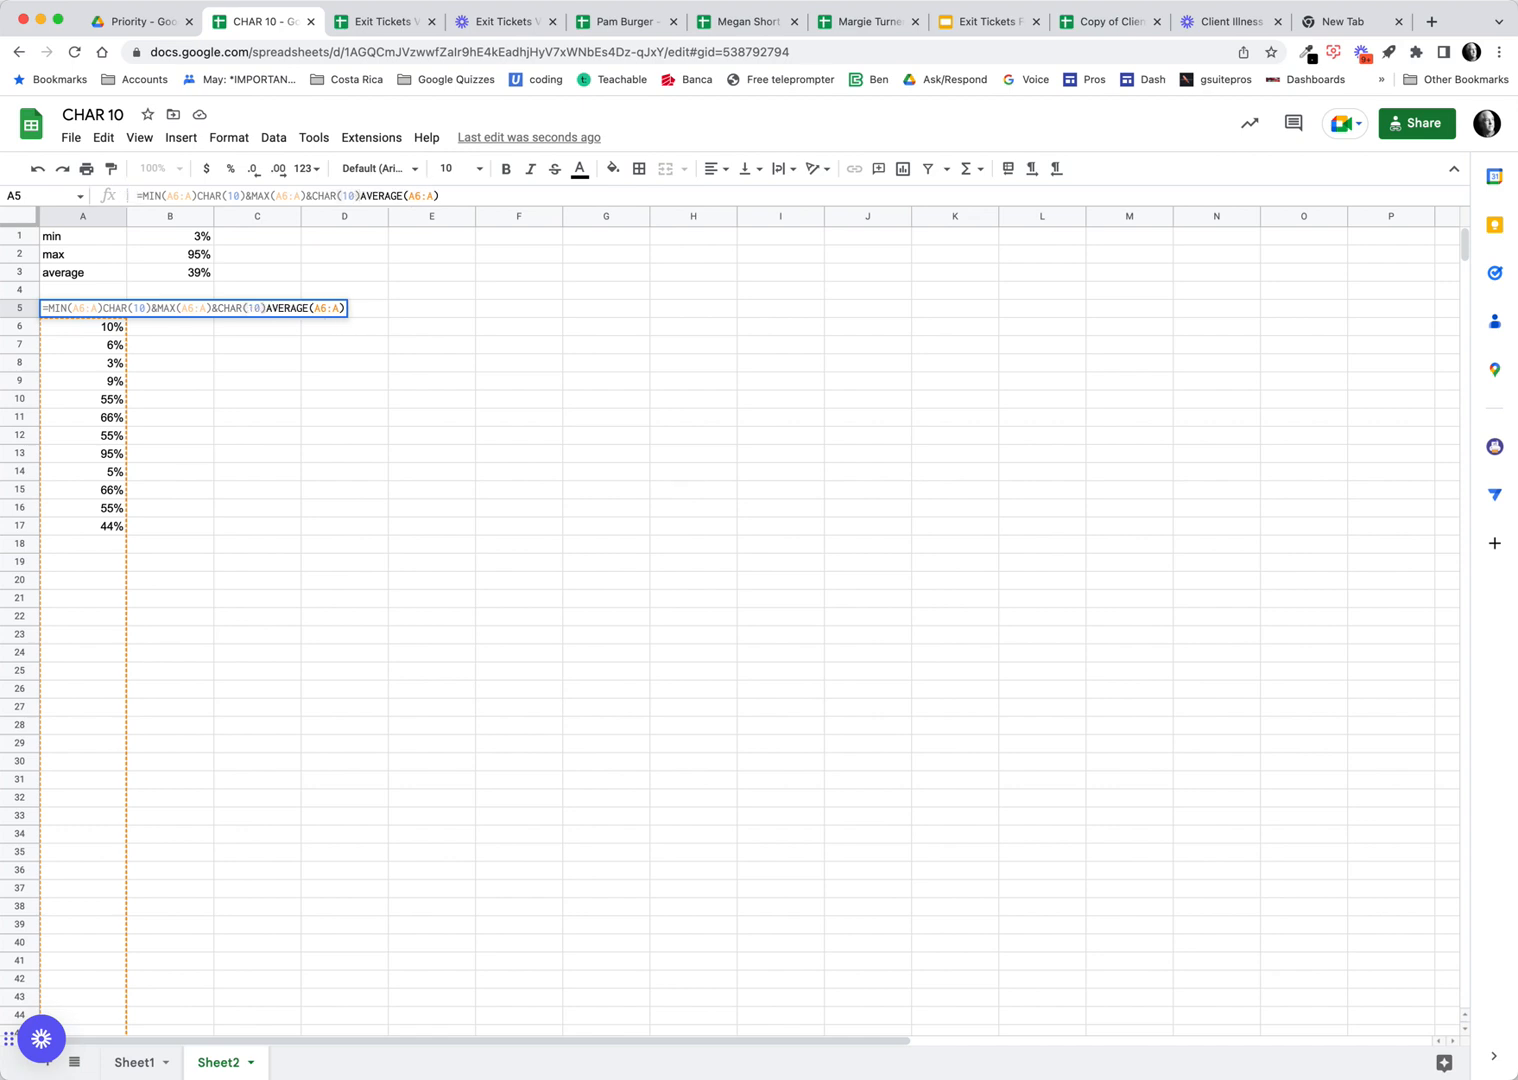
pyautogui.write('&')
pyautogui.press('Return')
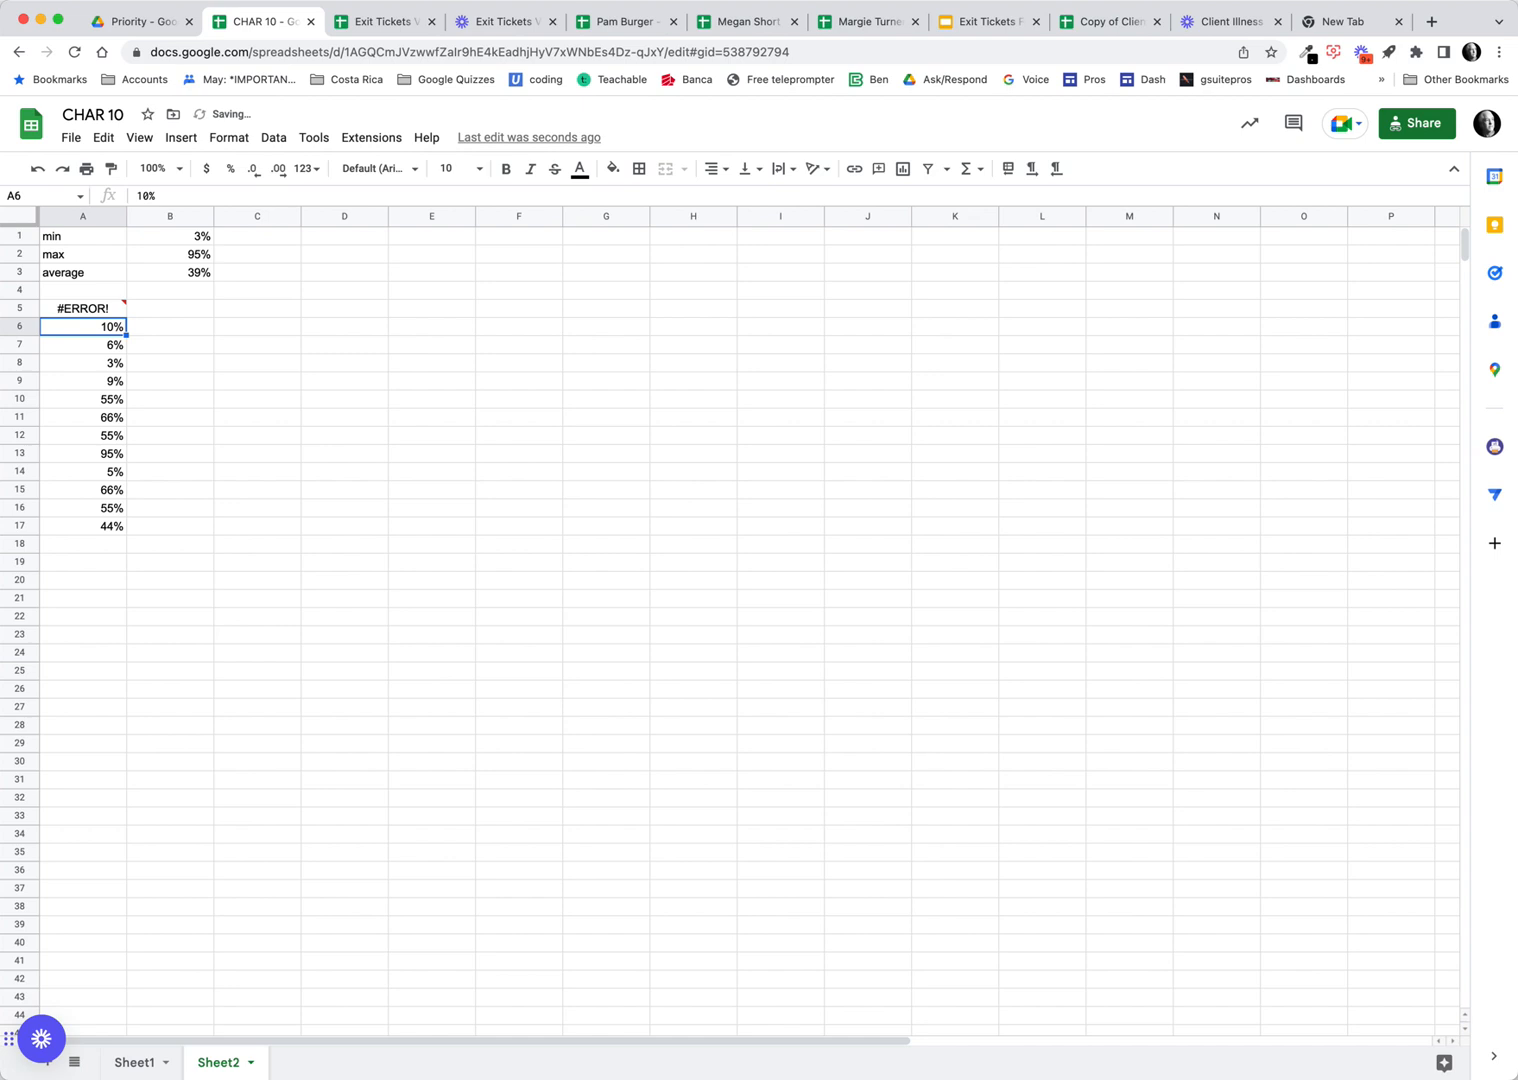
# Step: Add the missing & between MIN(A6:A) and the first CHAR(10) in the A5 formula
pyautogui.click(95, 300)
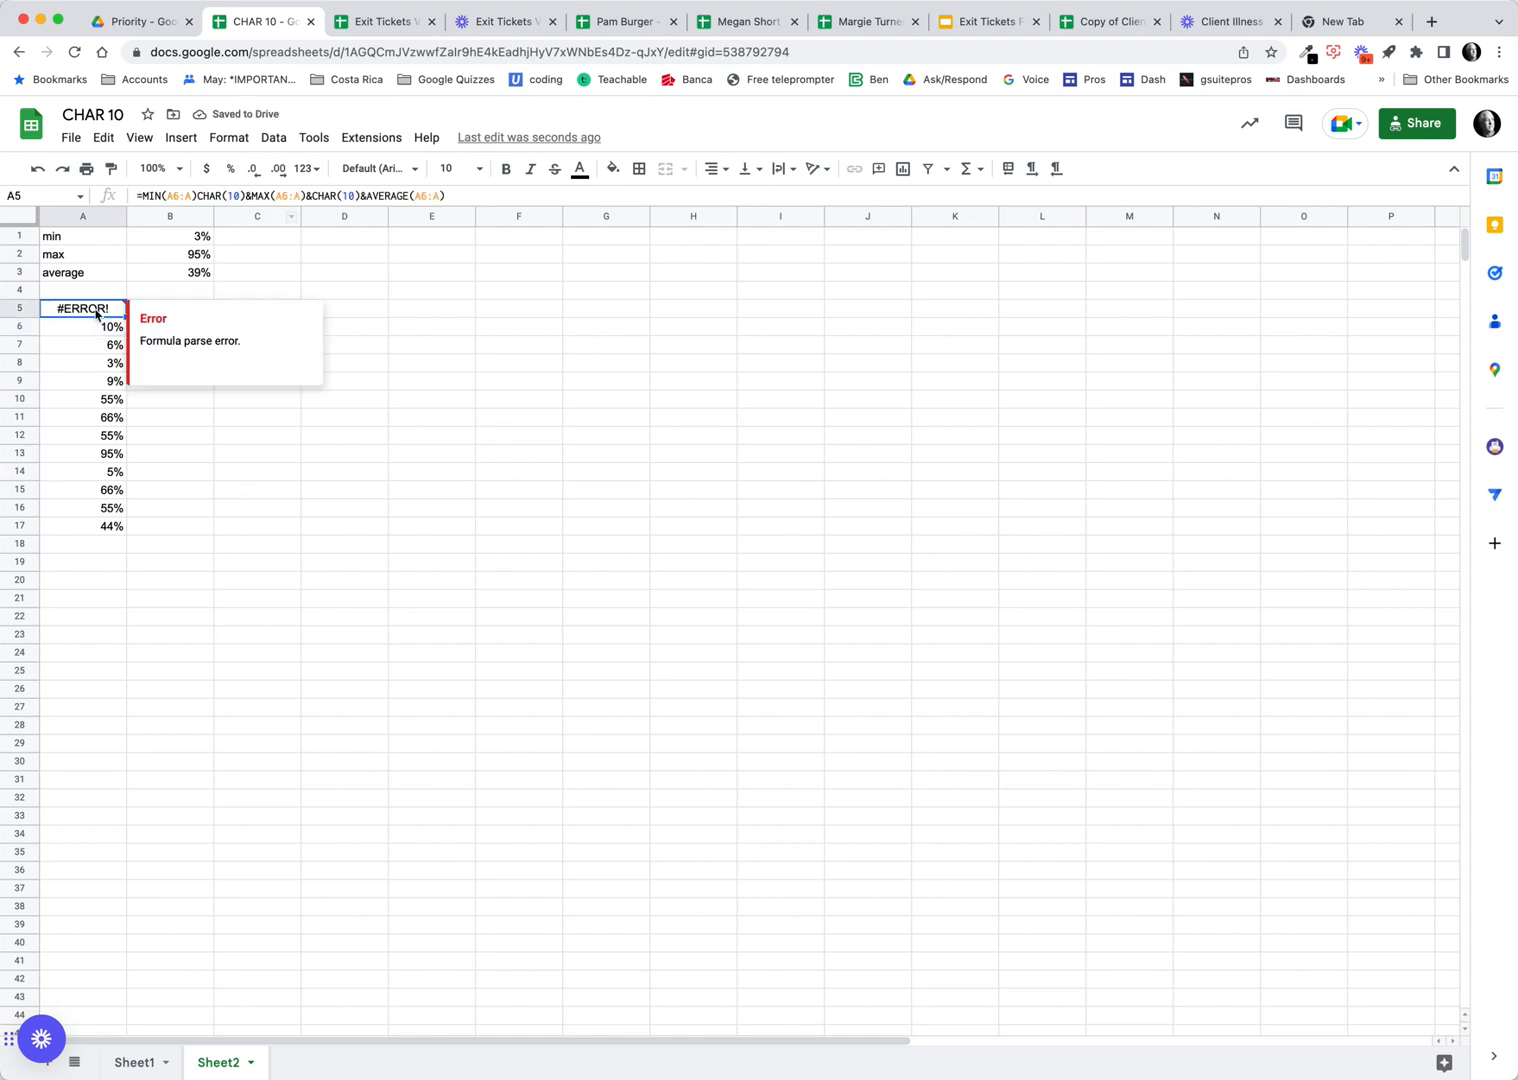
pyautogui.click(196, 199)
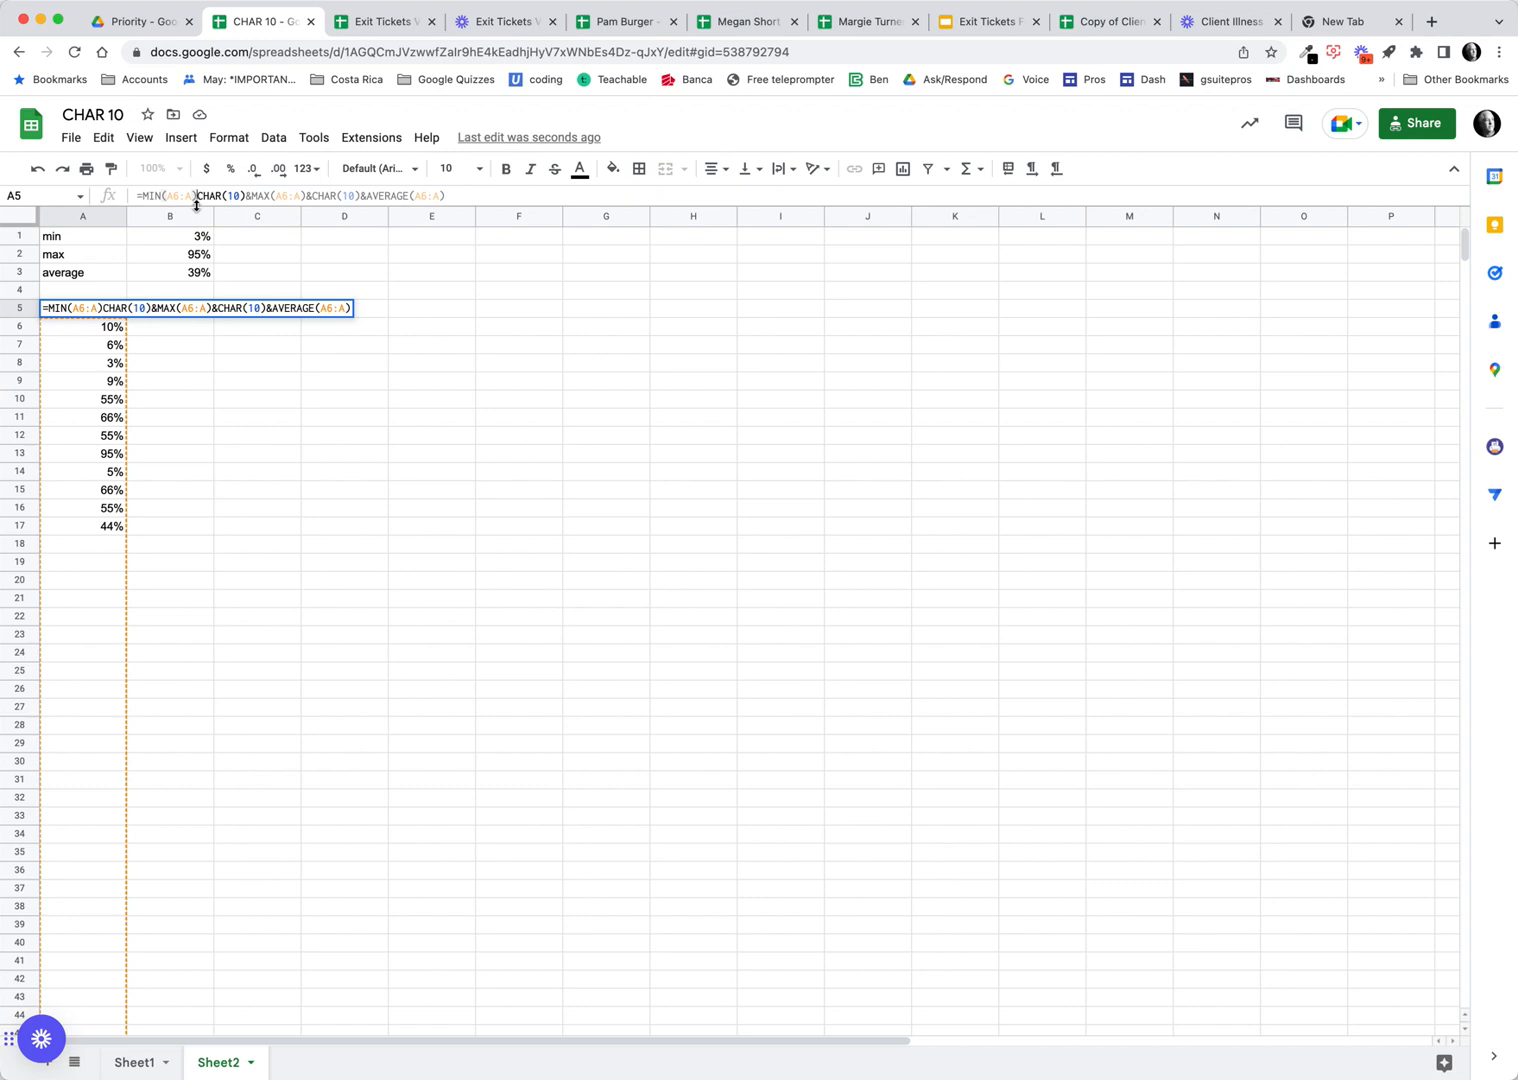
pyautogui.write('&')
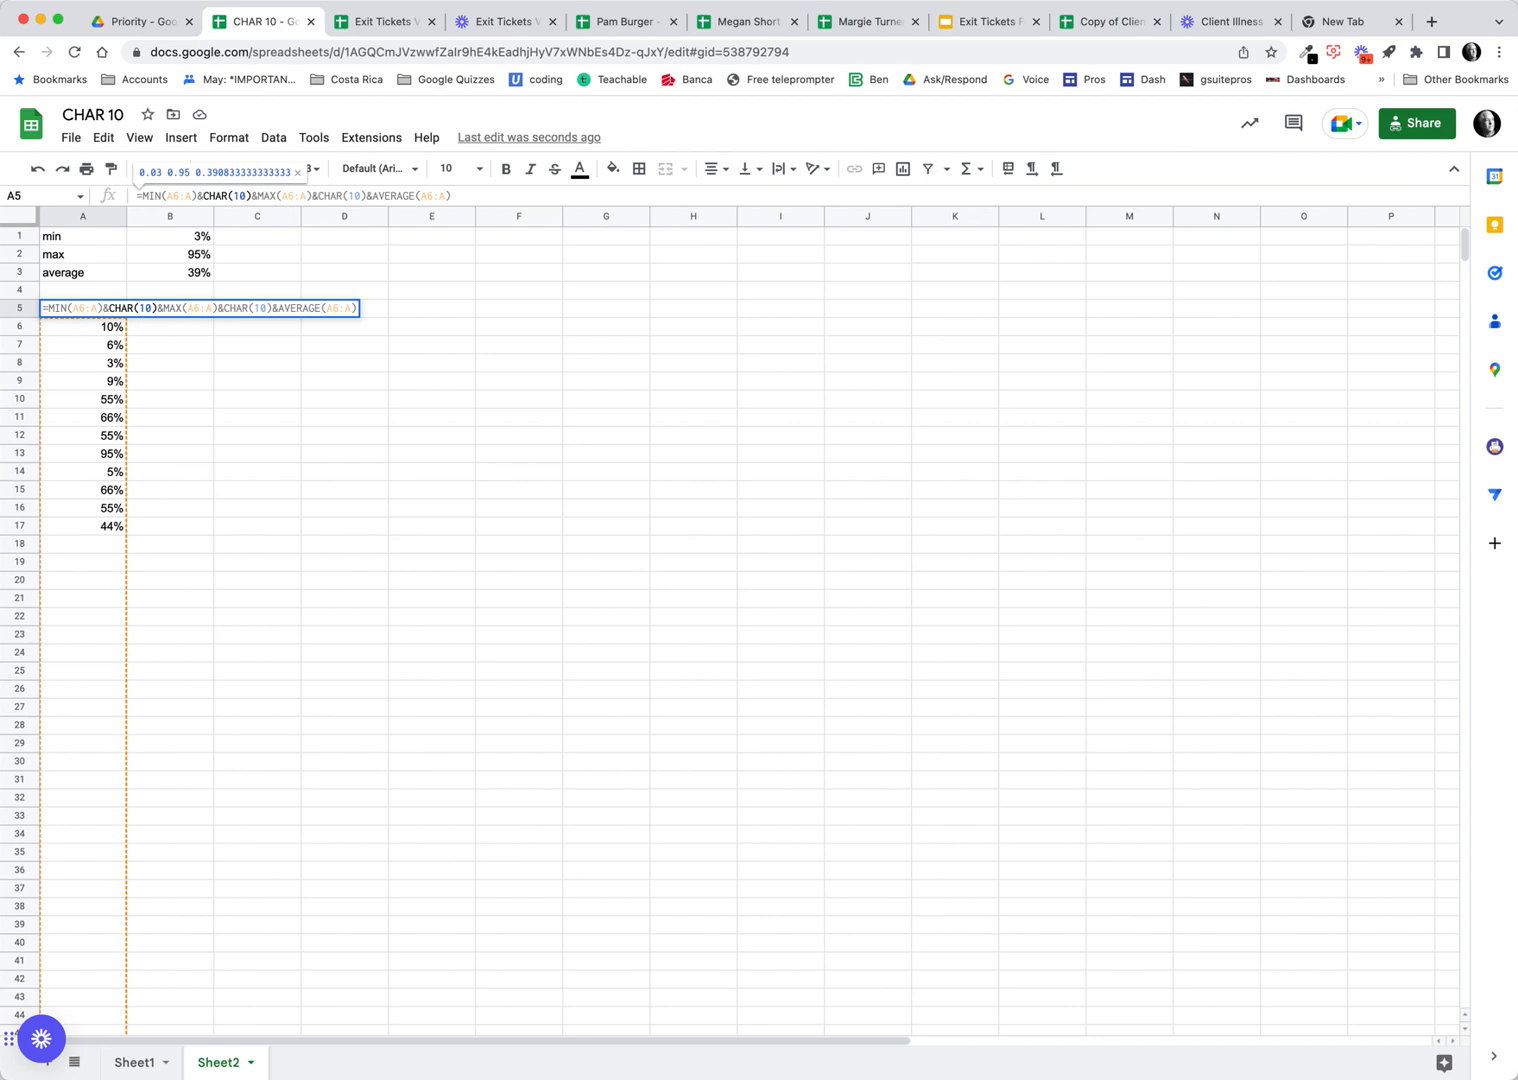
pyautogui.press('Return')
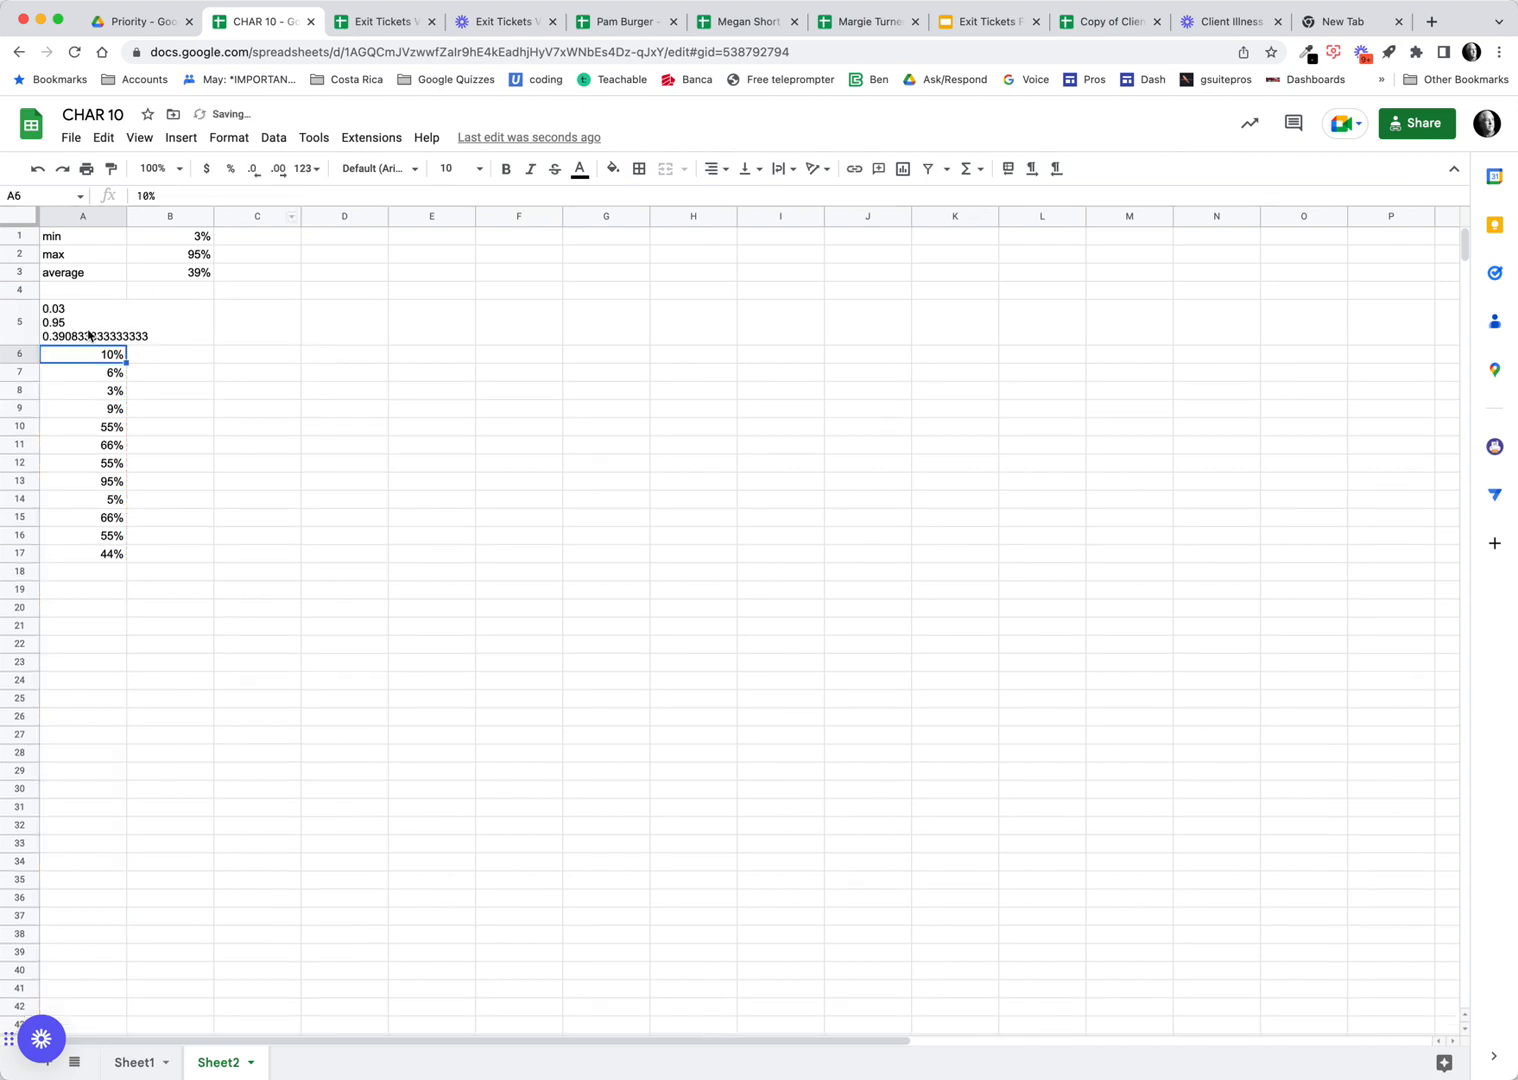
# Step: Add the text label "MIN: "& in front of MIN(A6:A) in the A5 formula and enter it
pyautogui.click(92, 333)
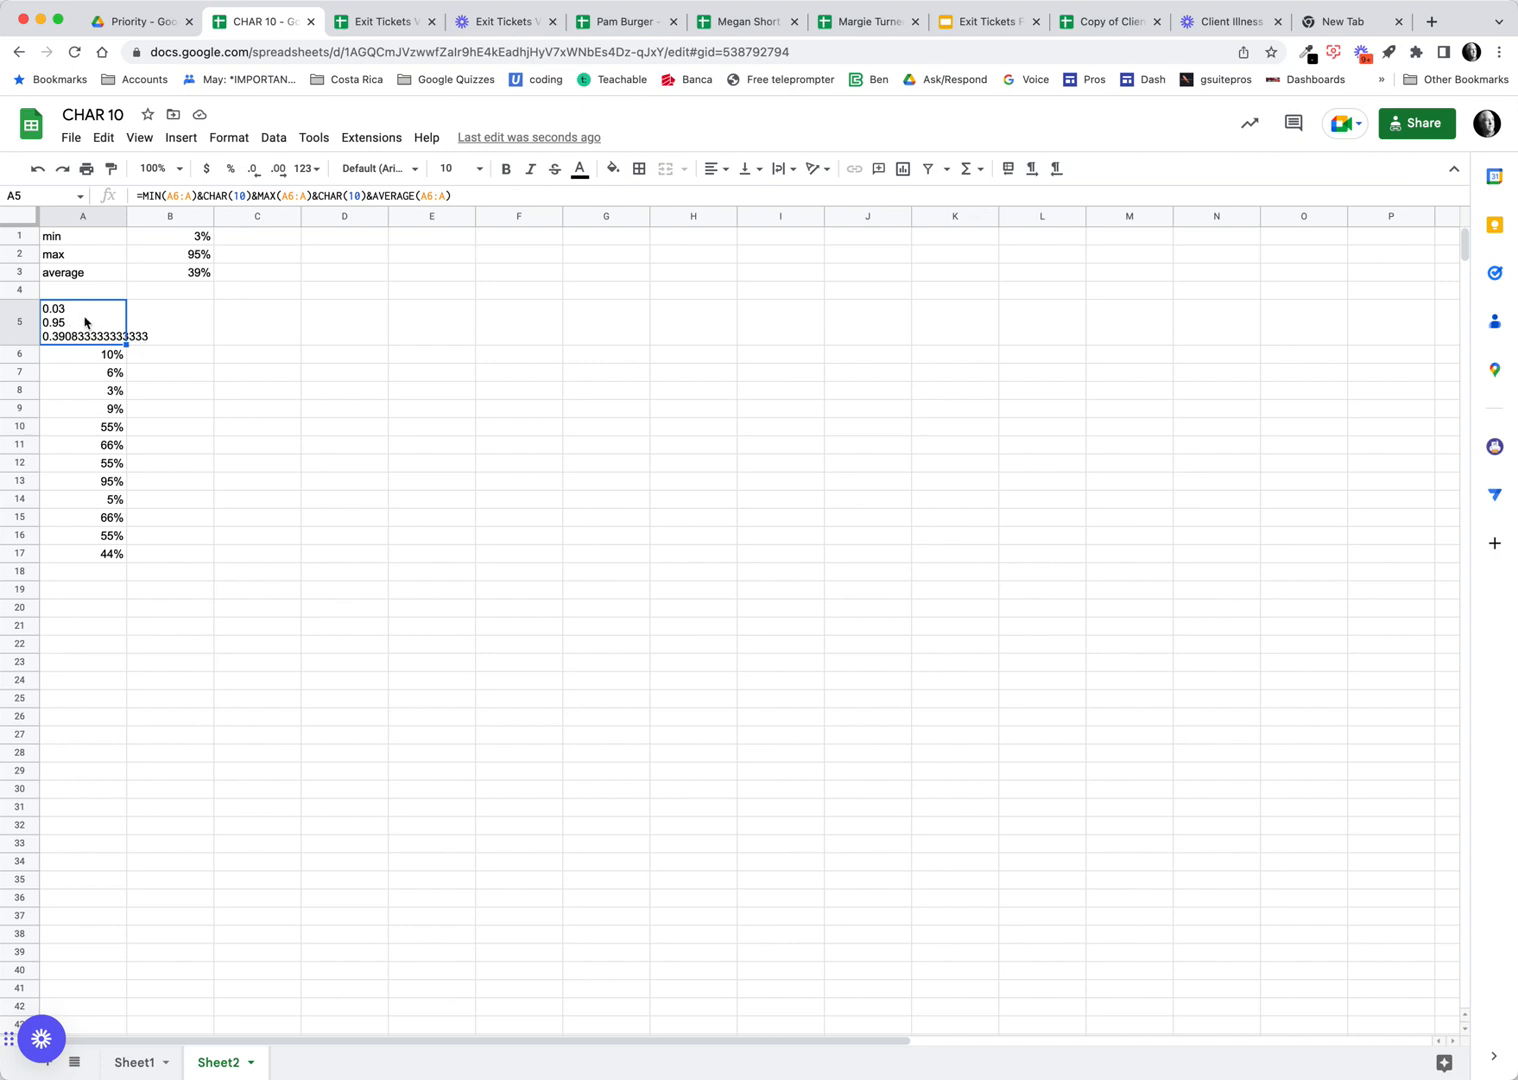
pyautogui.click(144, 196)
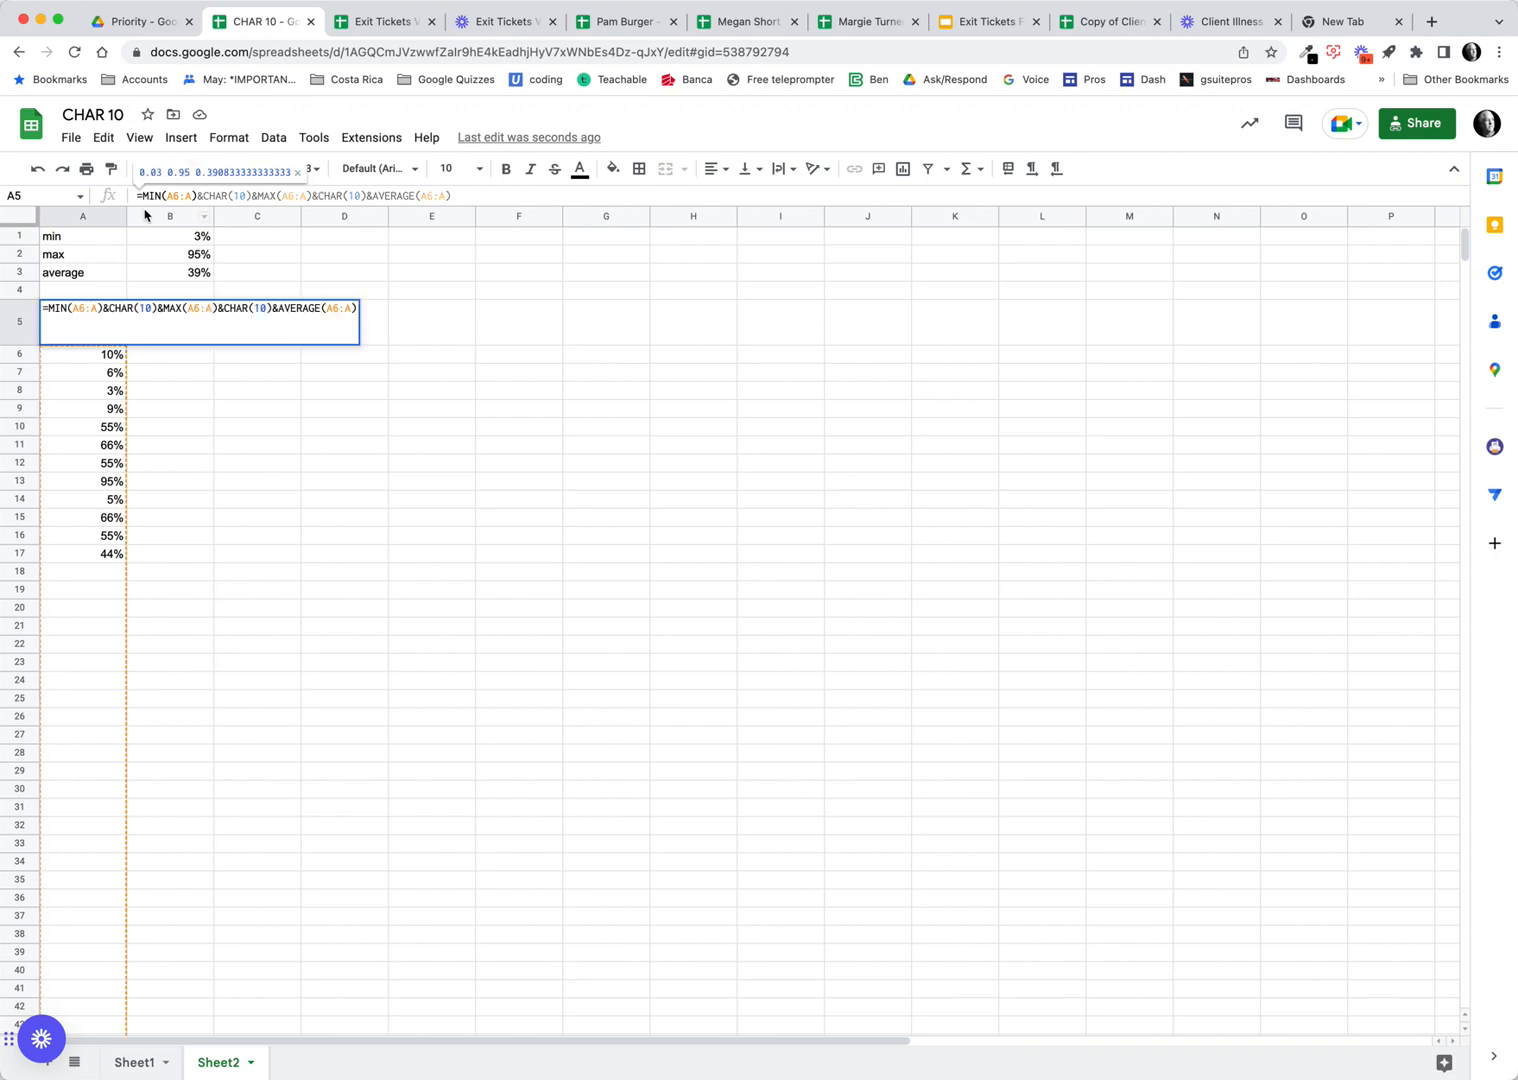
pyautogui.click(141, 196)
pyautogui.write('"MIN')
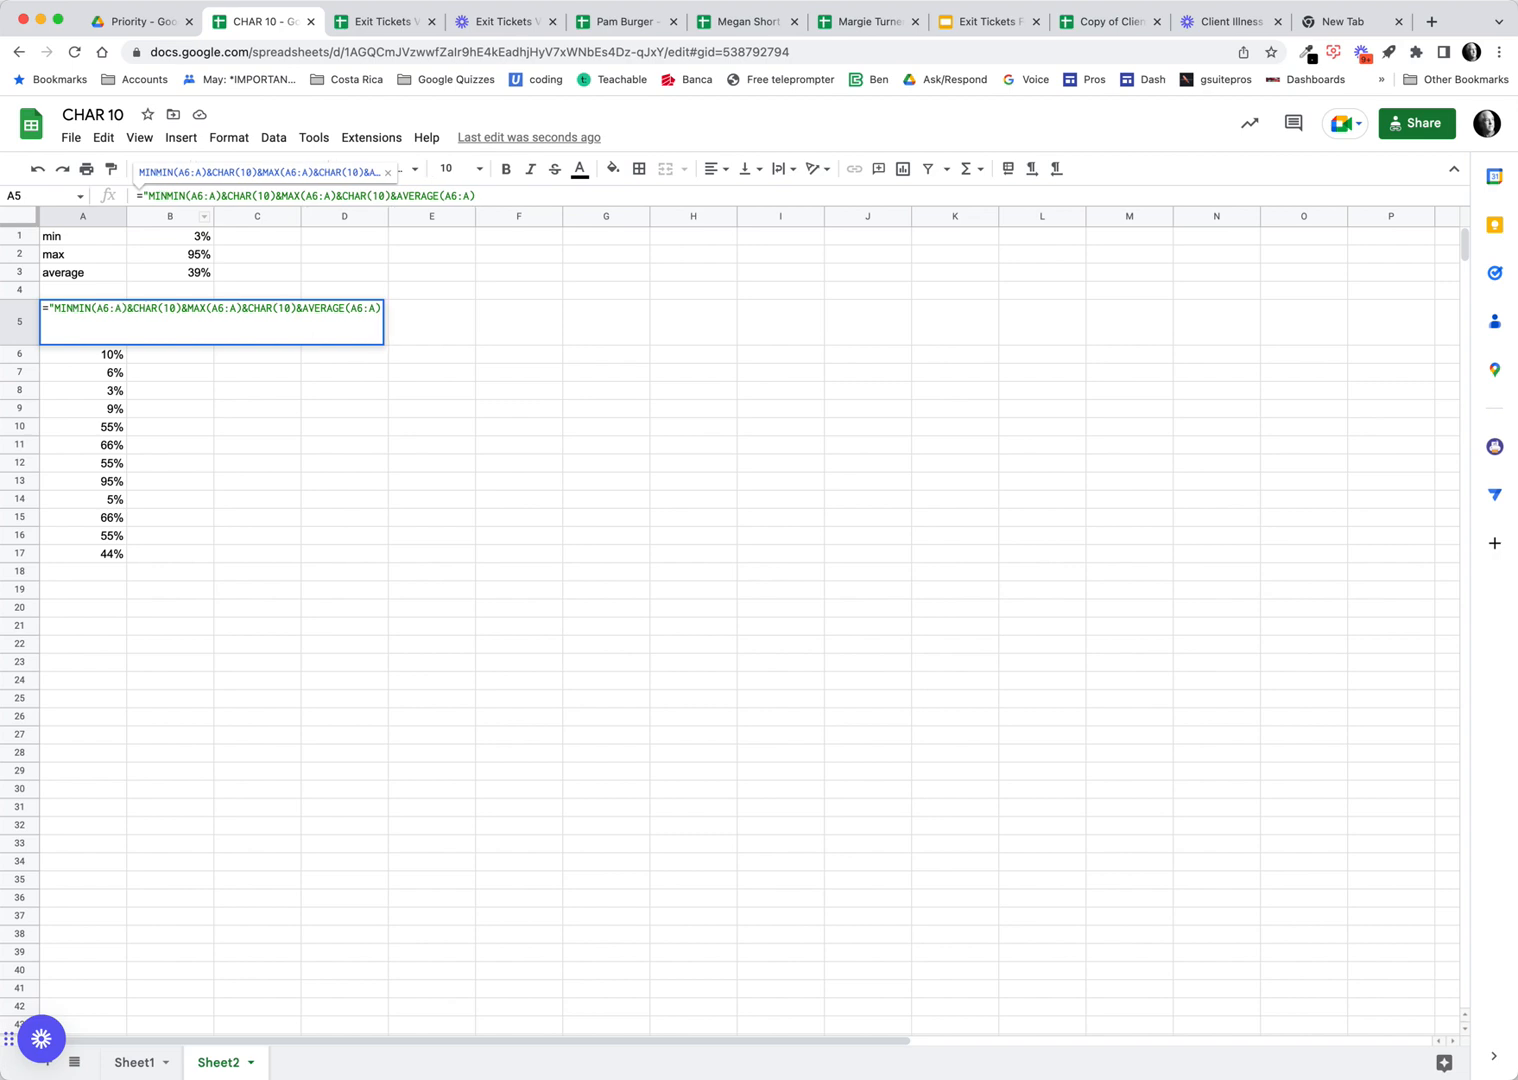
pyautogui.write('"')
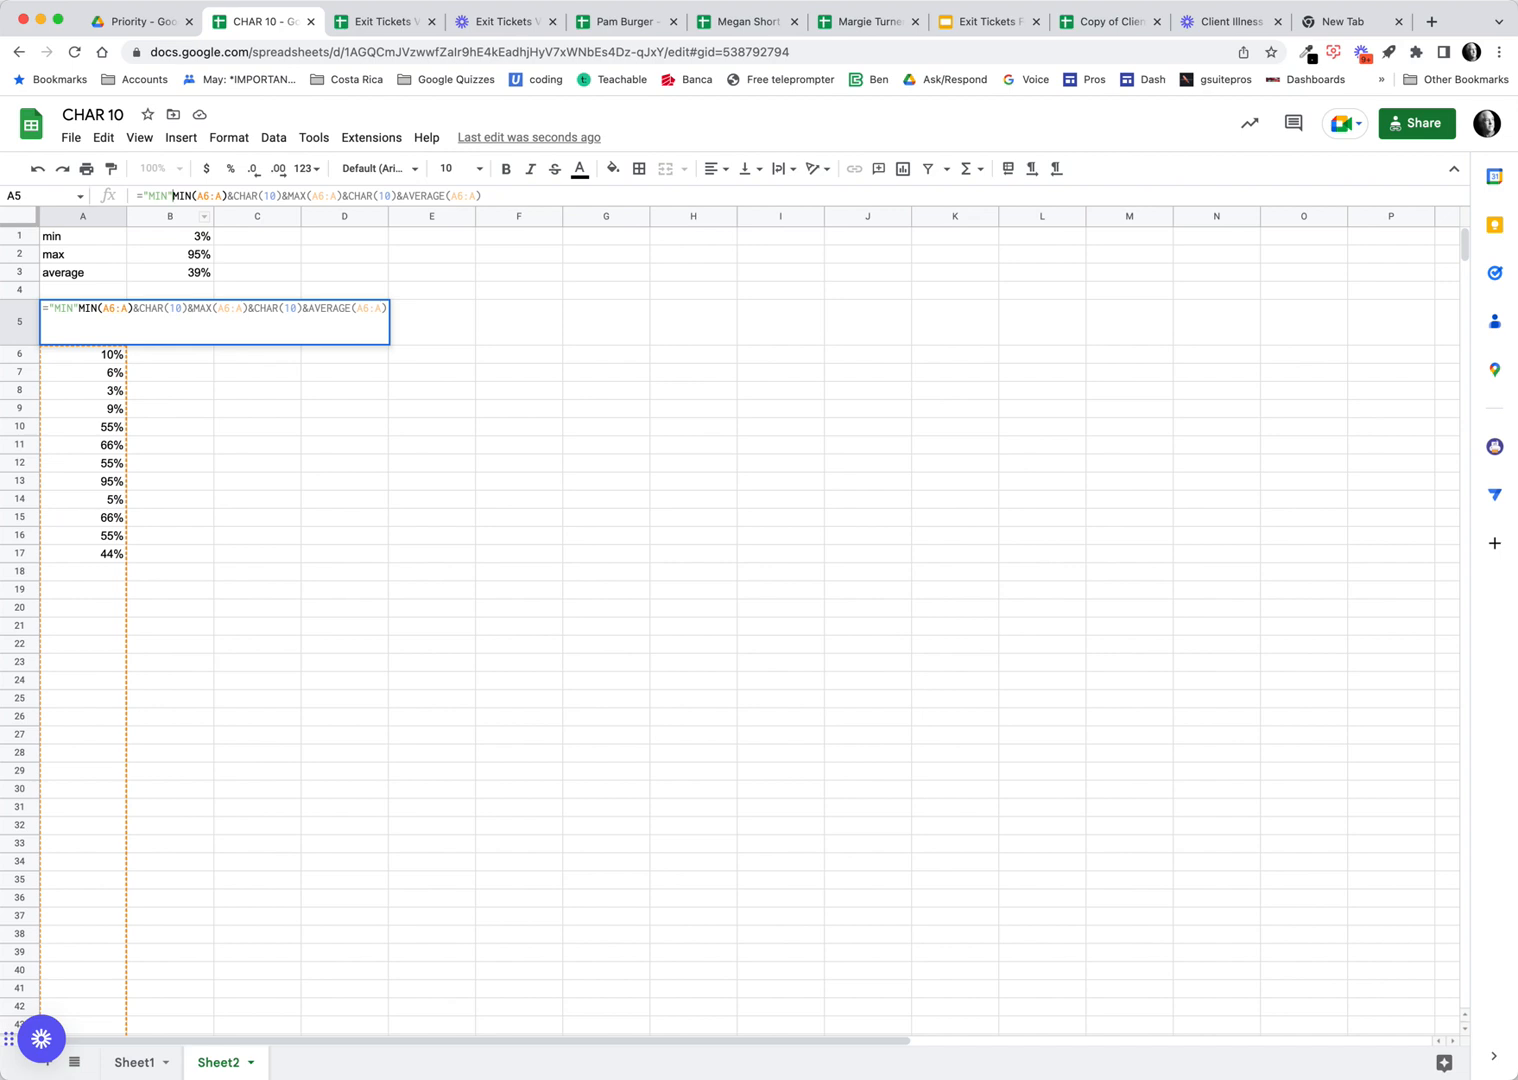
pyautogui.press('BackSpace')
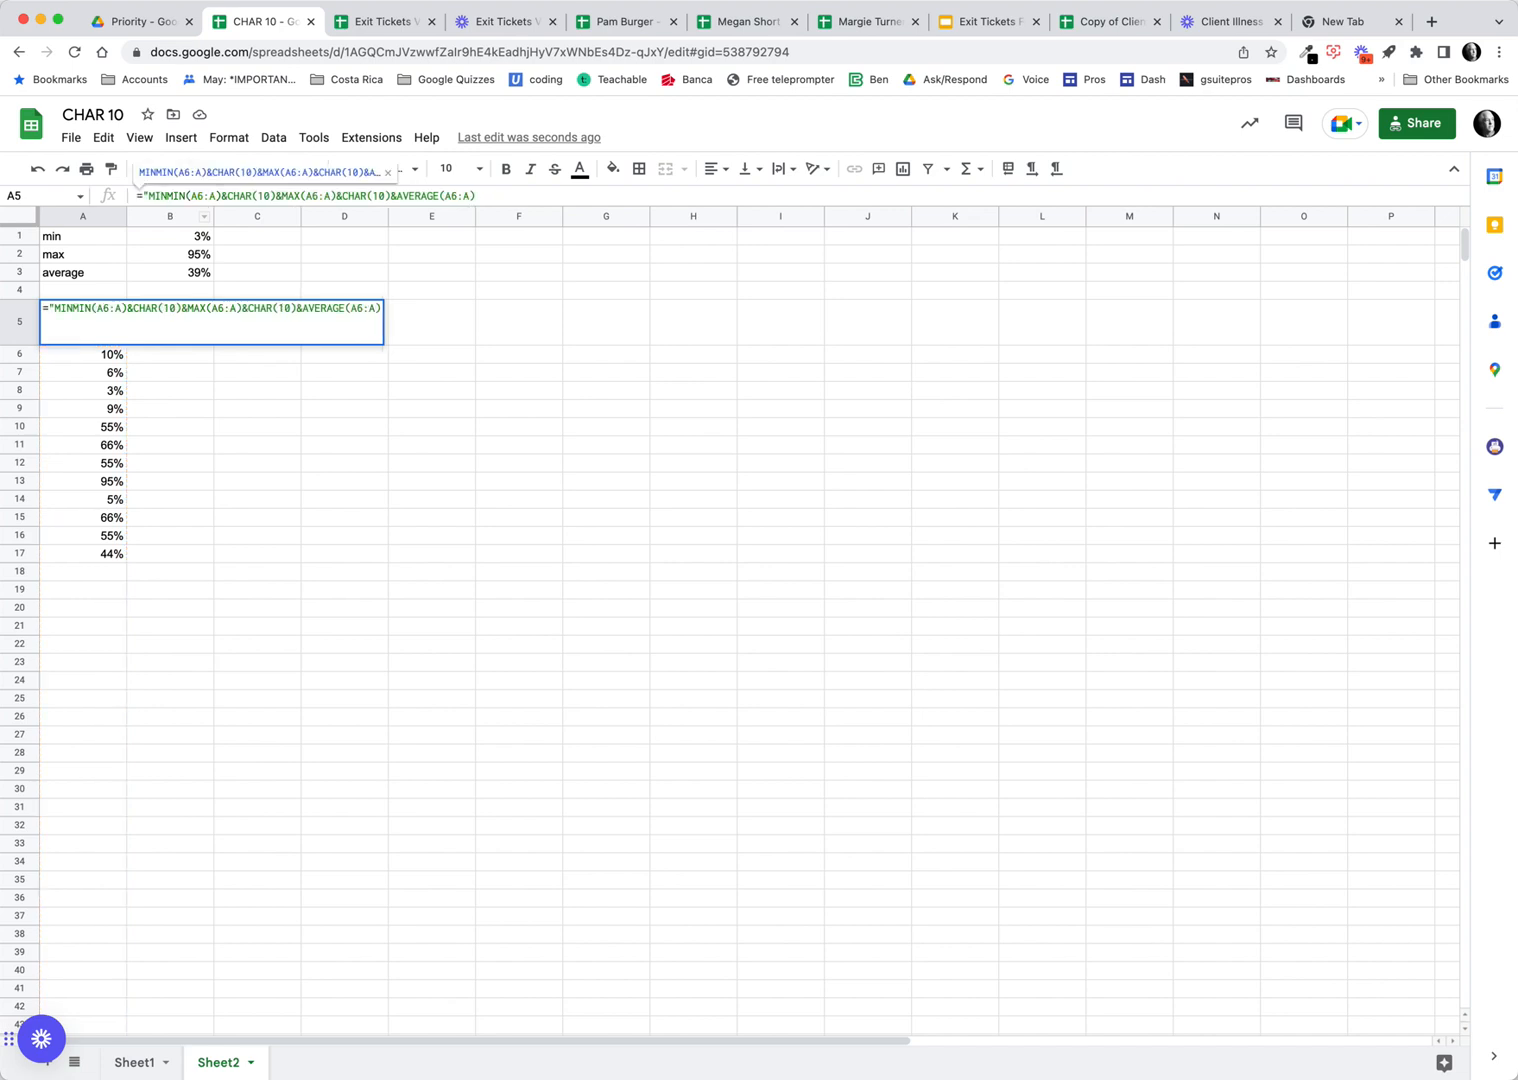
pyautogui.write(':')
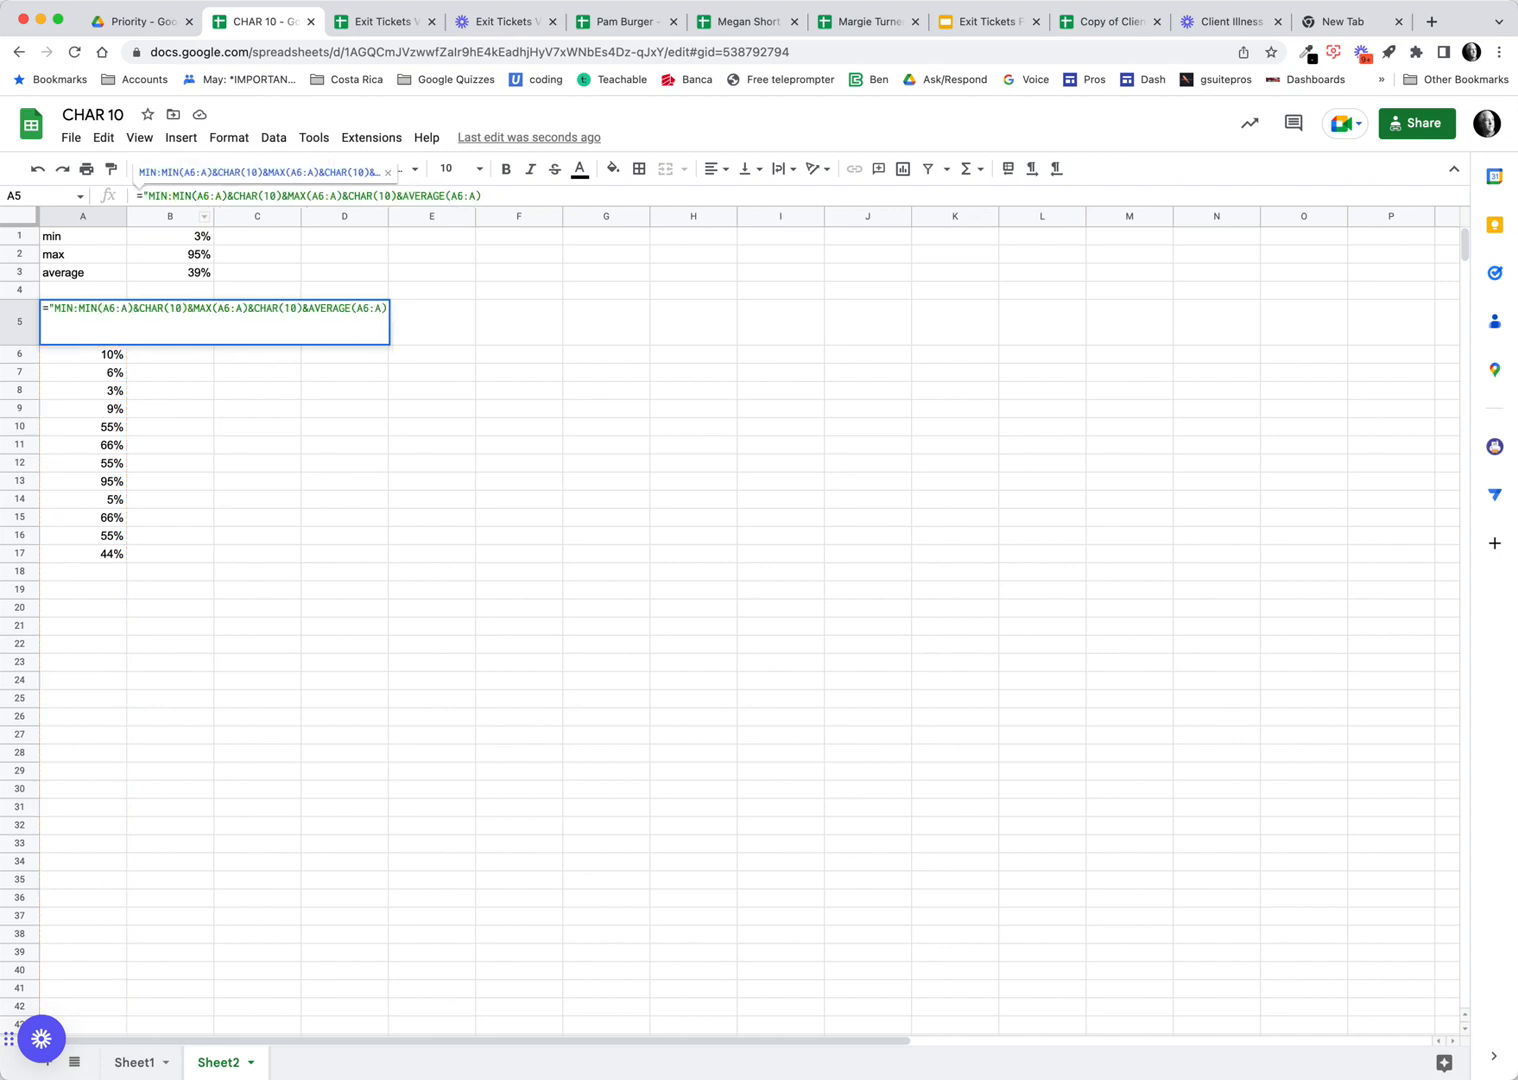
pyautogui.write(' "')
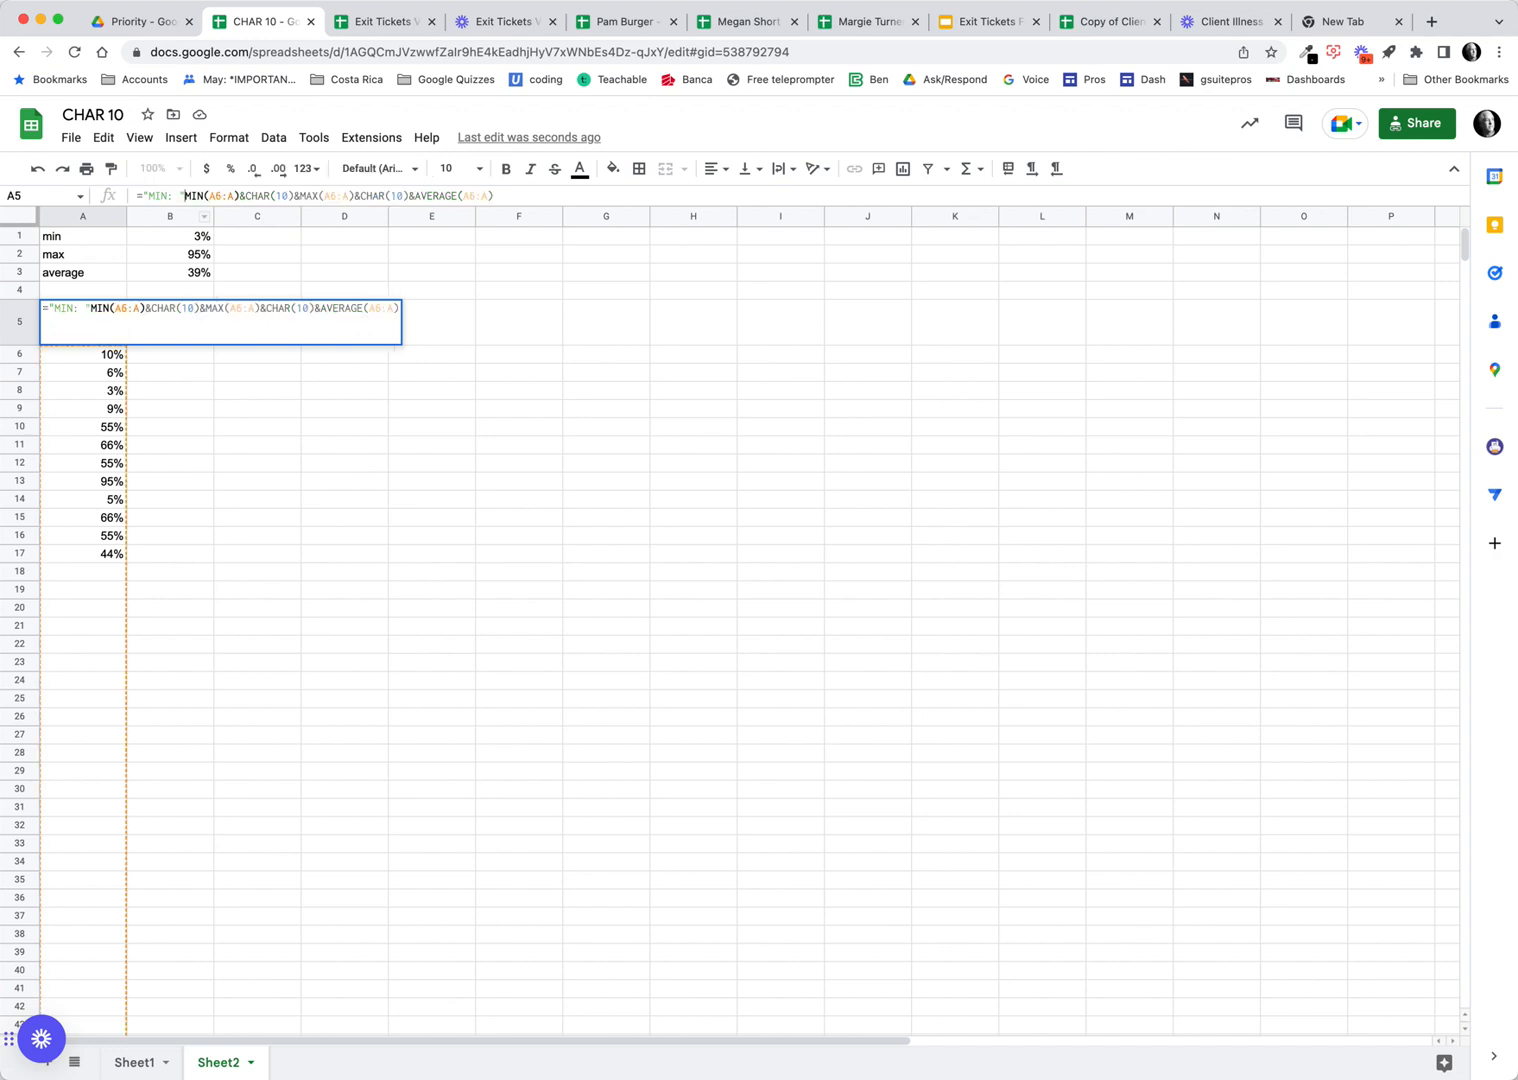
pyautogui.write('&')
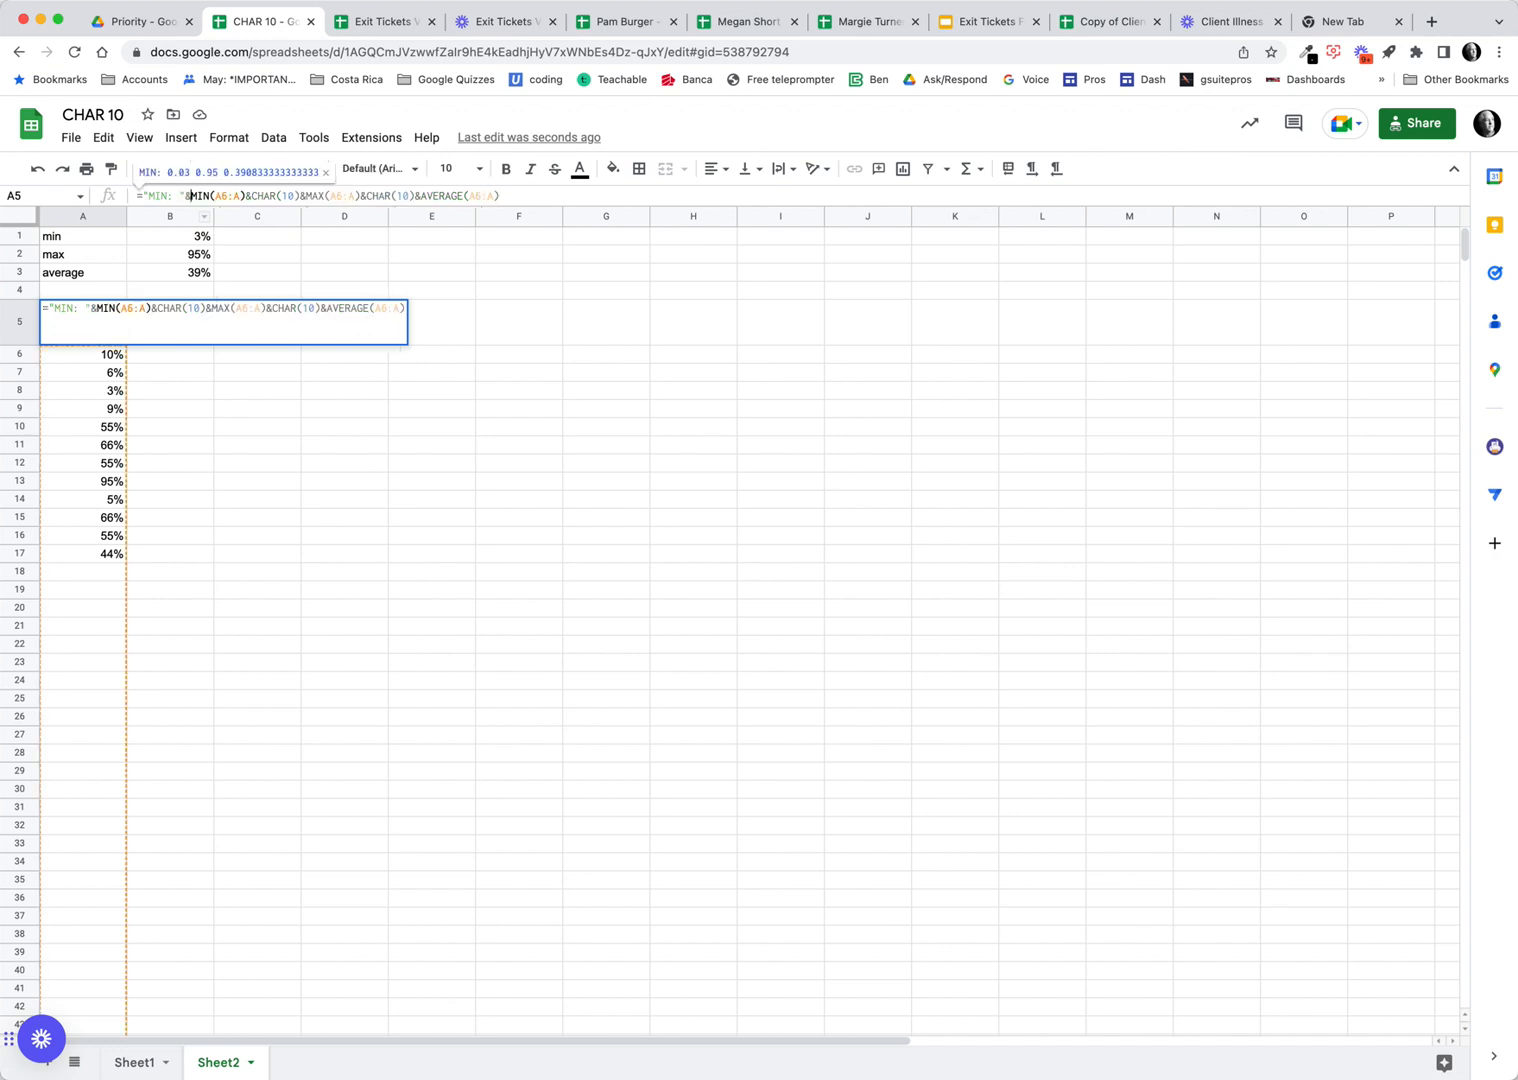
pyautogui.press('Return')
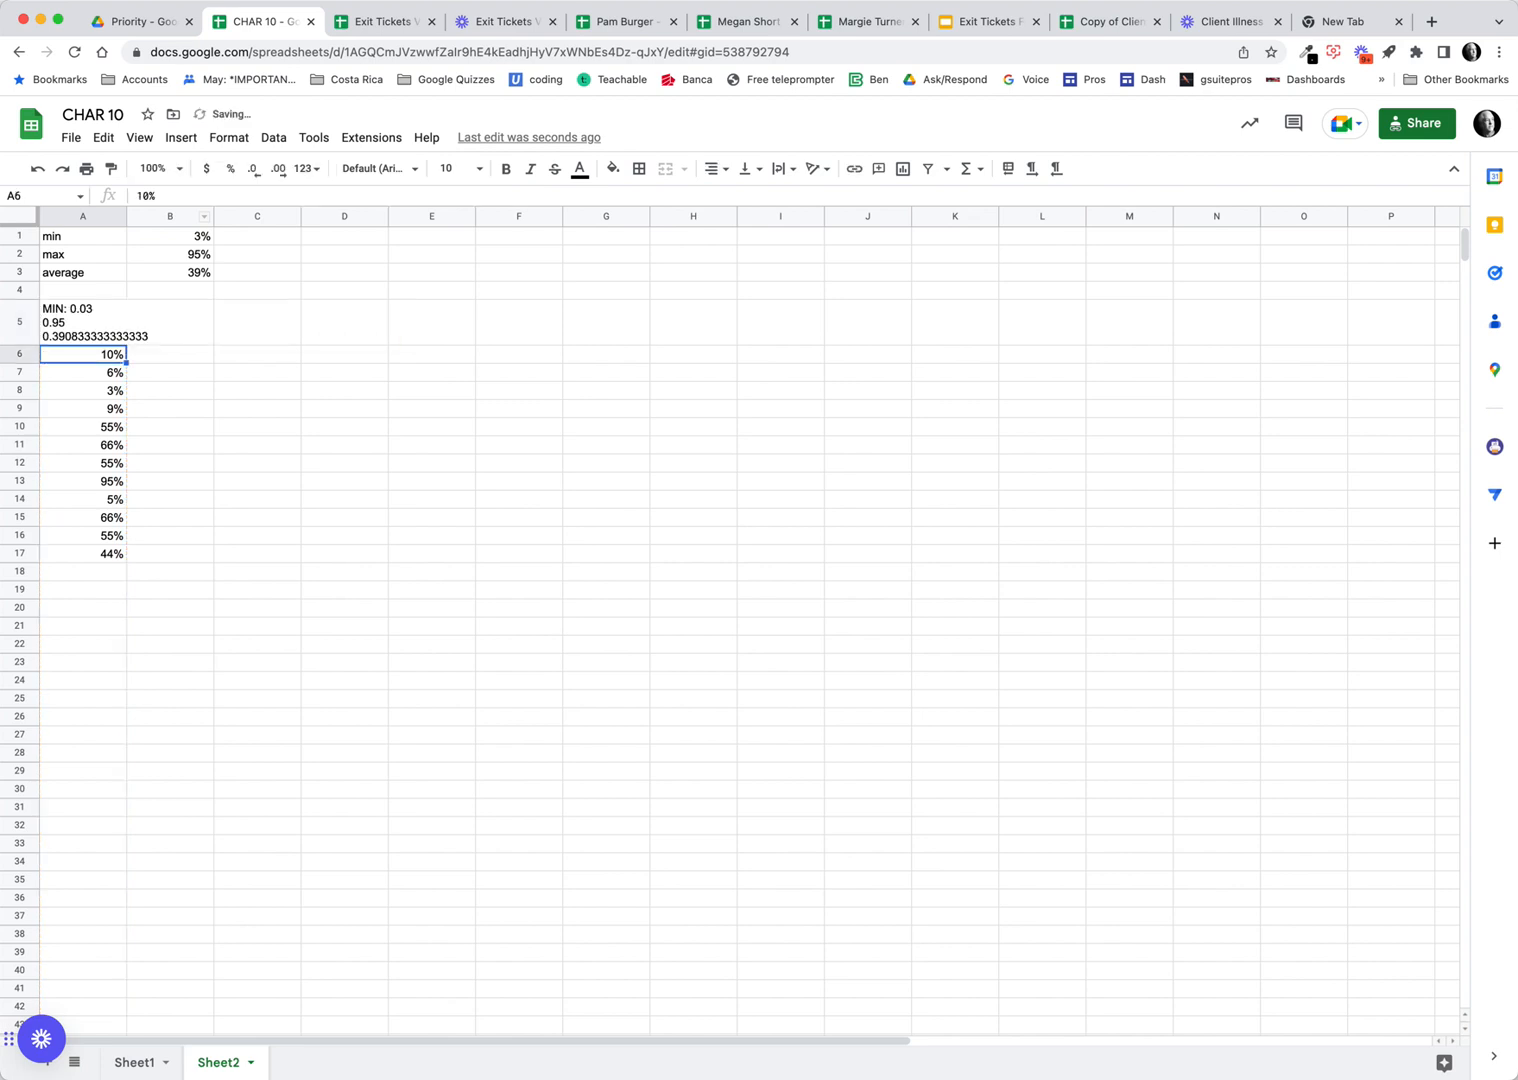
# Step: Add the text label "MAX: "& in front of MAX(A6:A) in the A5 formula and enter it
pyautogui.click(90, 328)
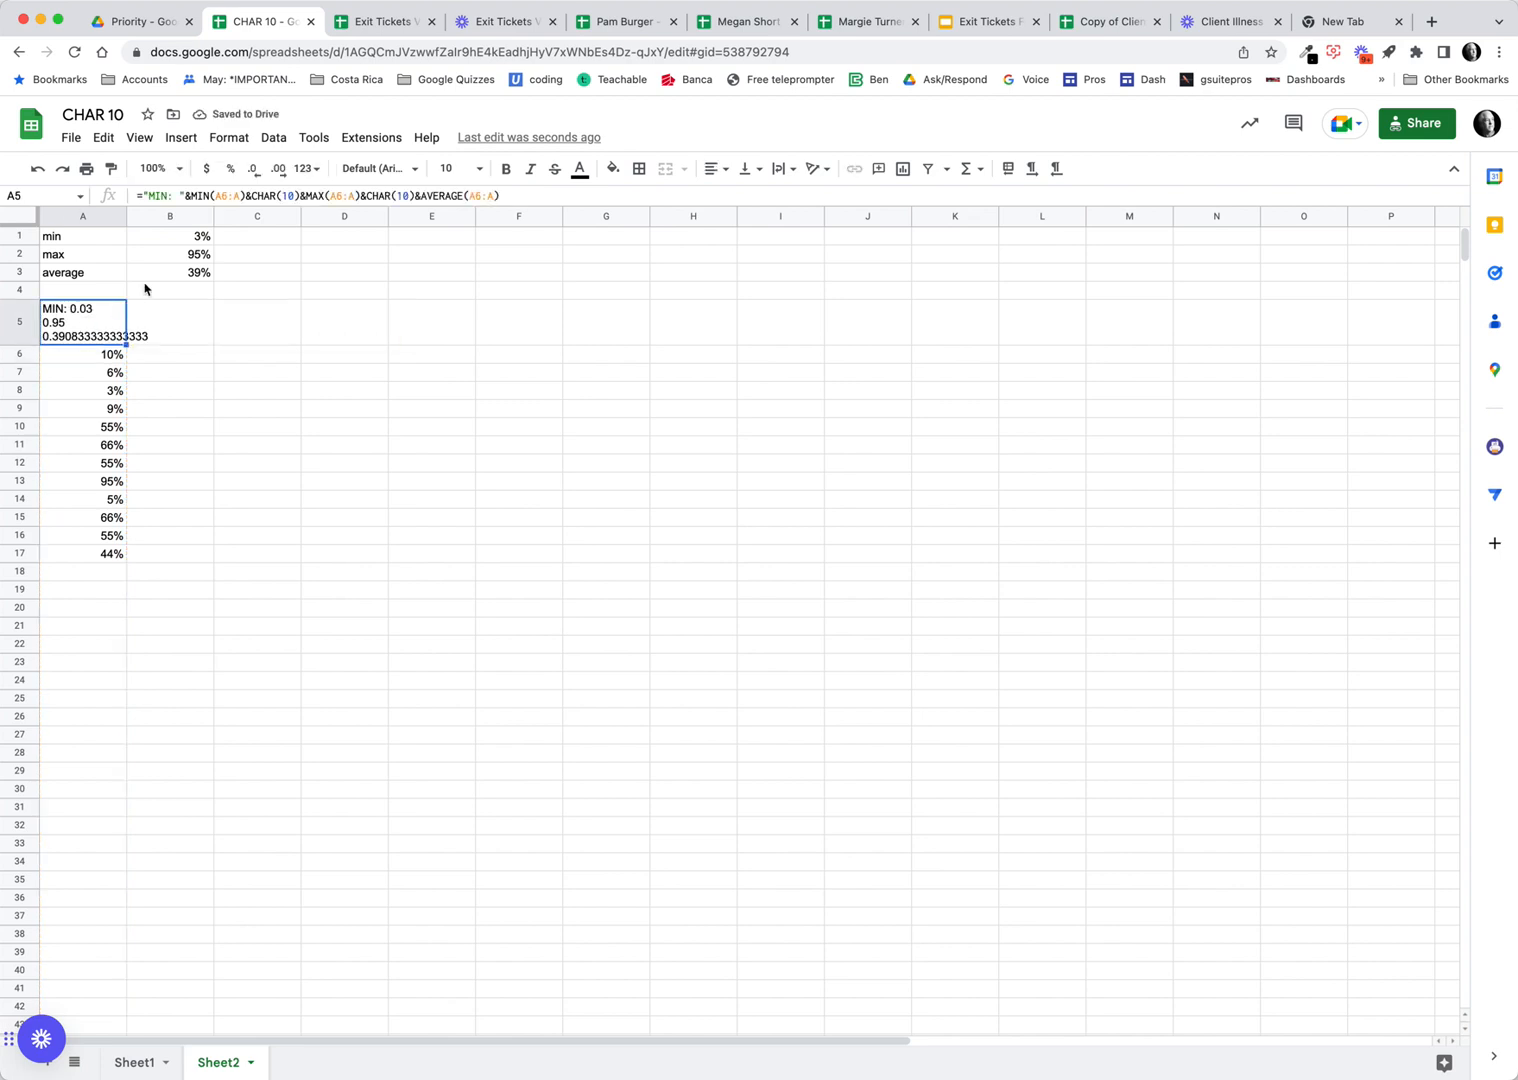
pyautogui.click(304, 196)
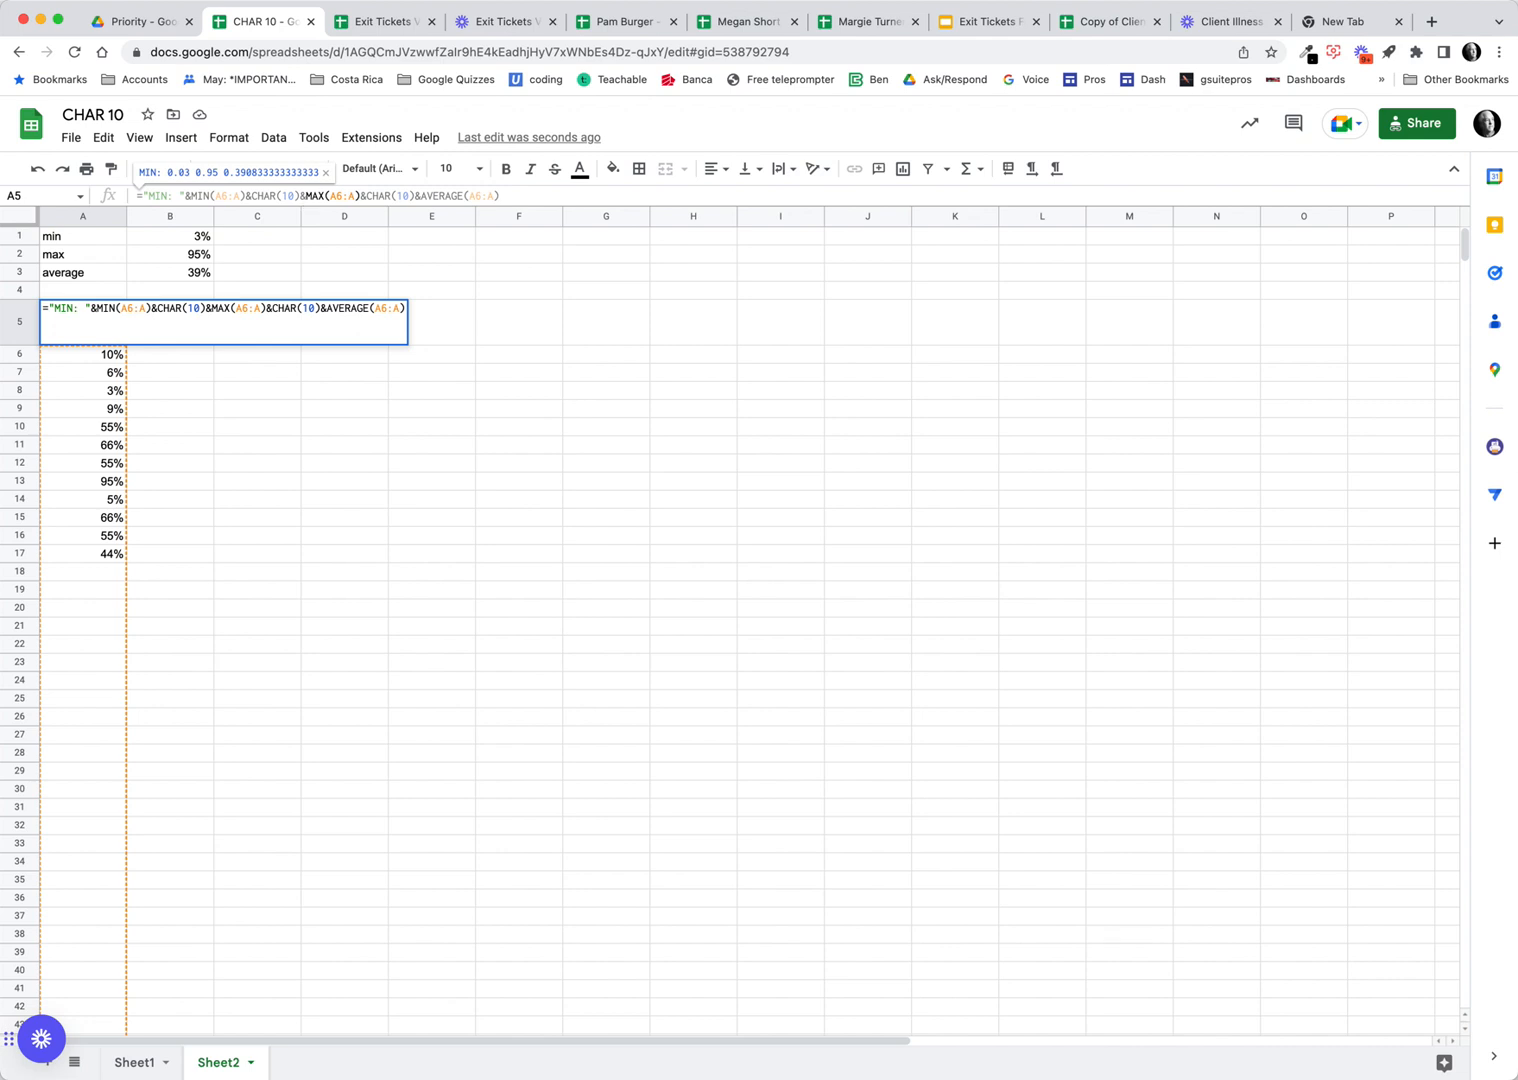
pyautogui.write('"MAX')
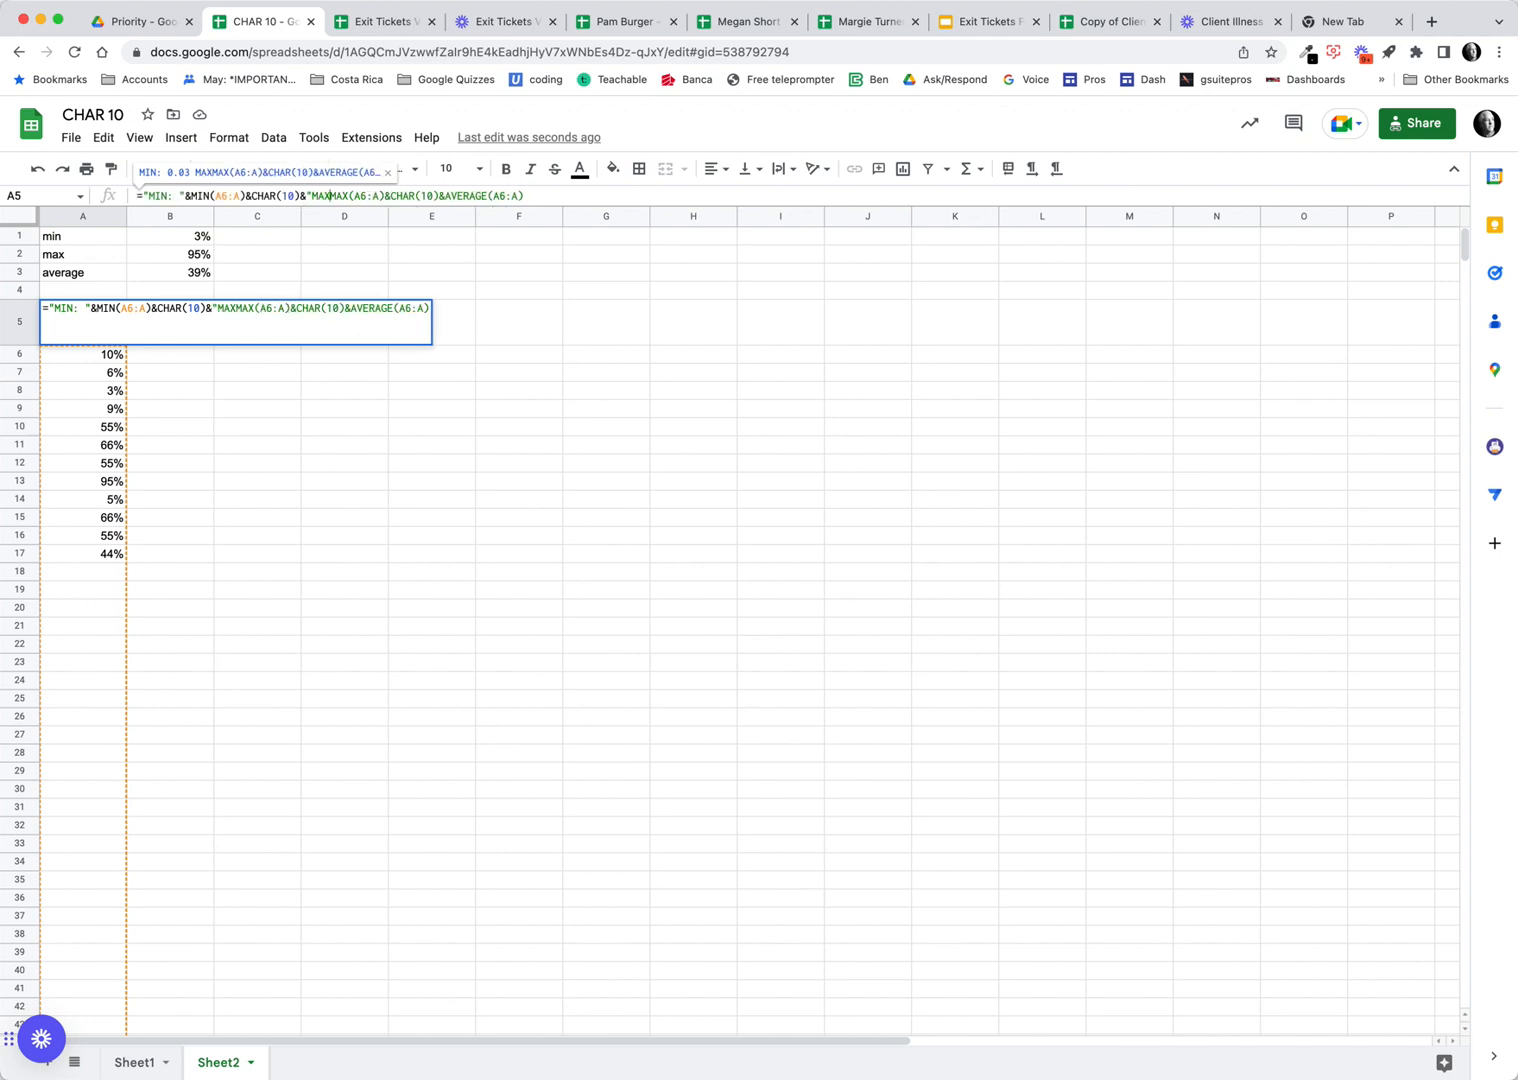
pyautogui.write(': "')
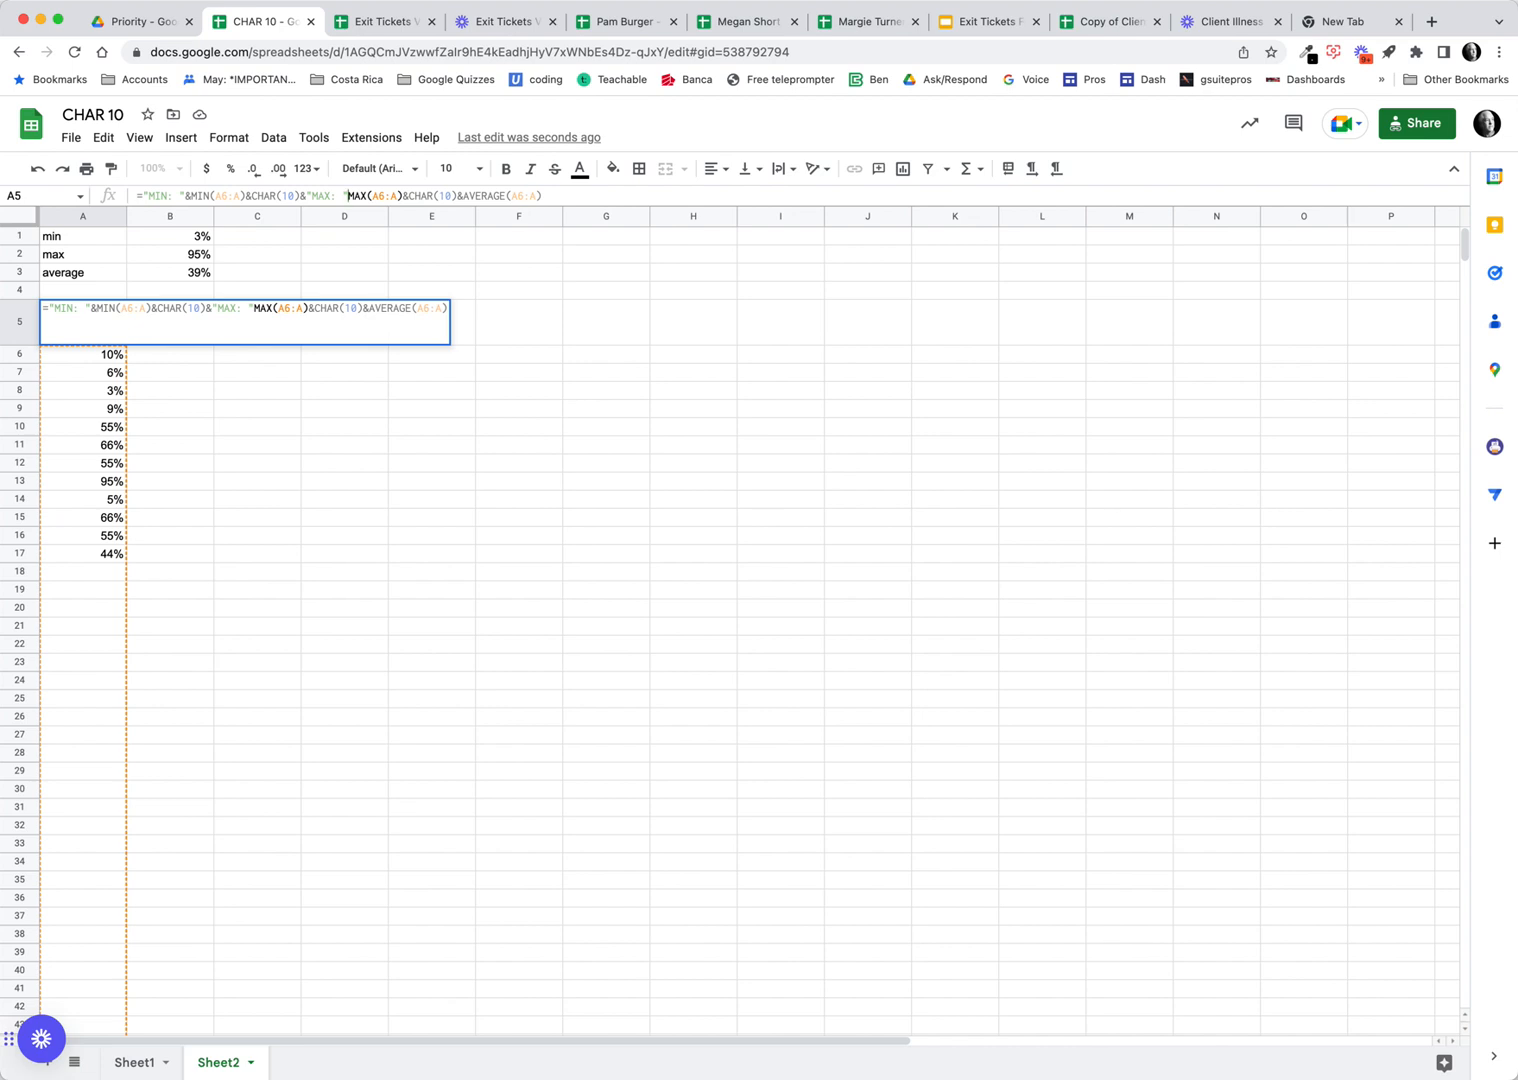
pyautogui.write('&')
pyautogui.press('Return')
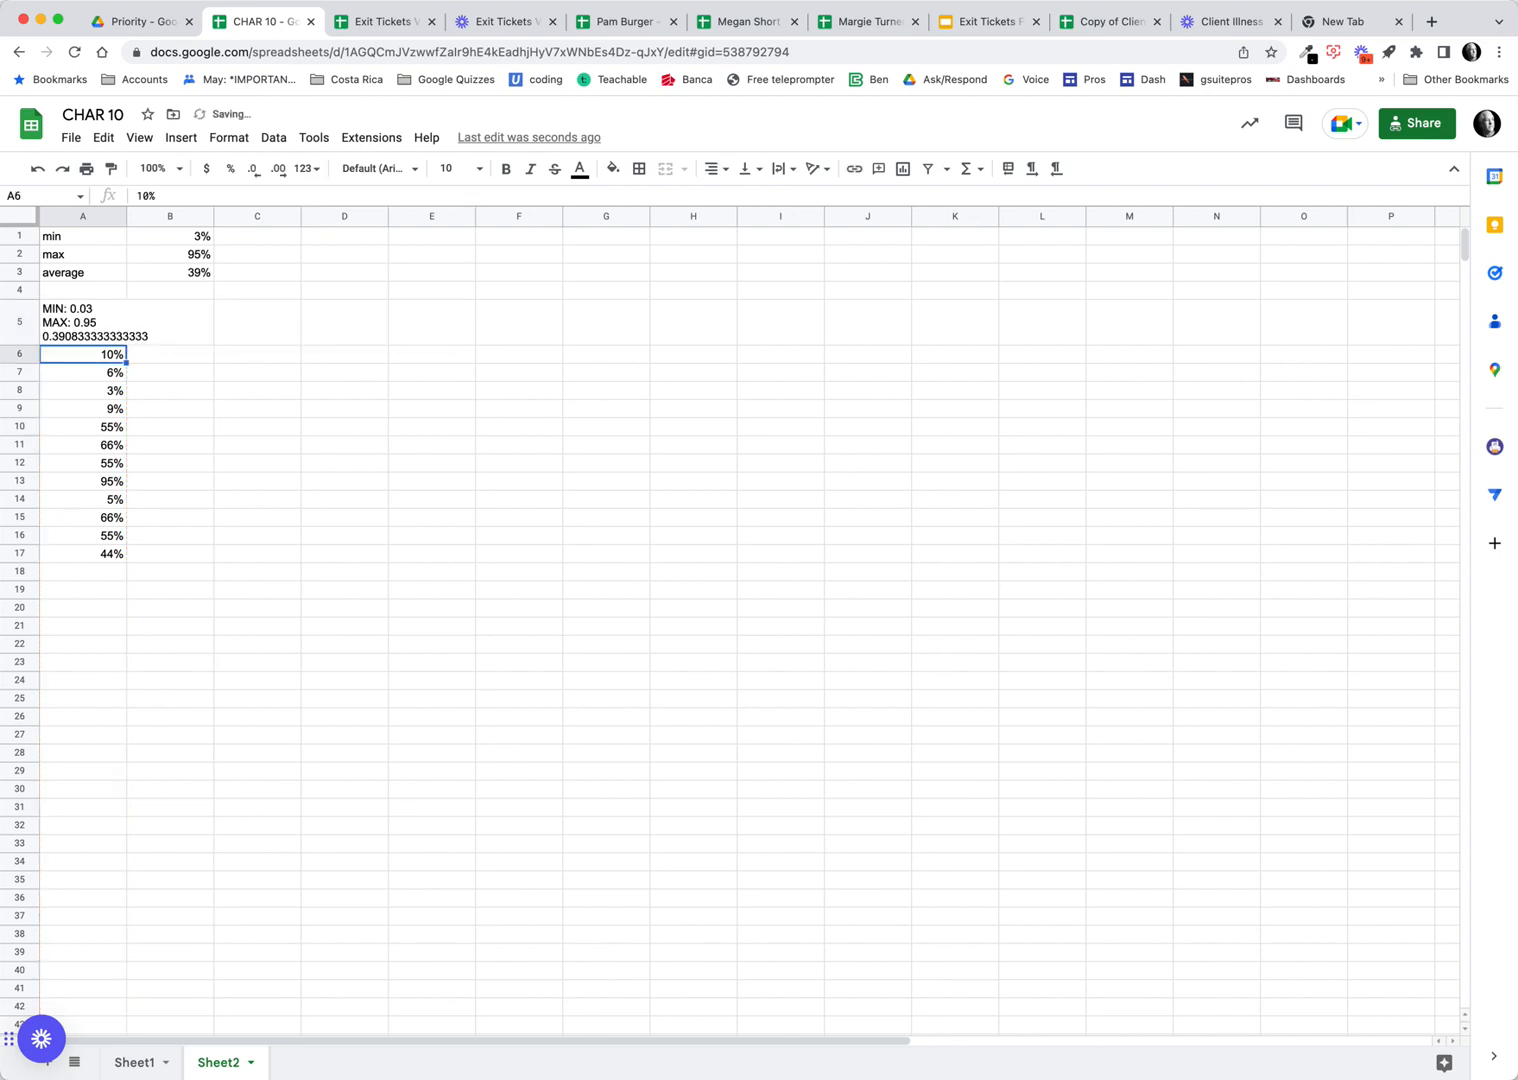
# Step: Copy the &"MAX: " label in front of AVERAGE(A6:A) in the A5 formula, change it to "AVERAGE: "& and enter the formula
pyautogui.click(105, 330)
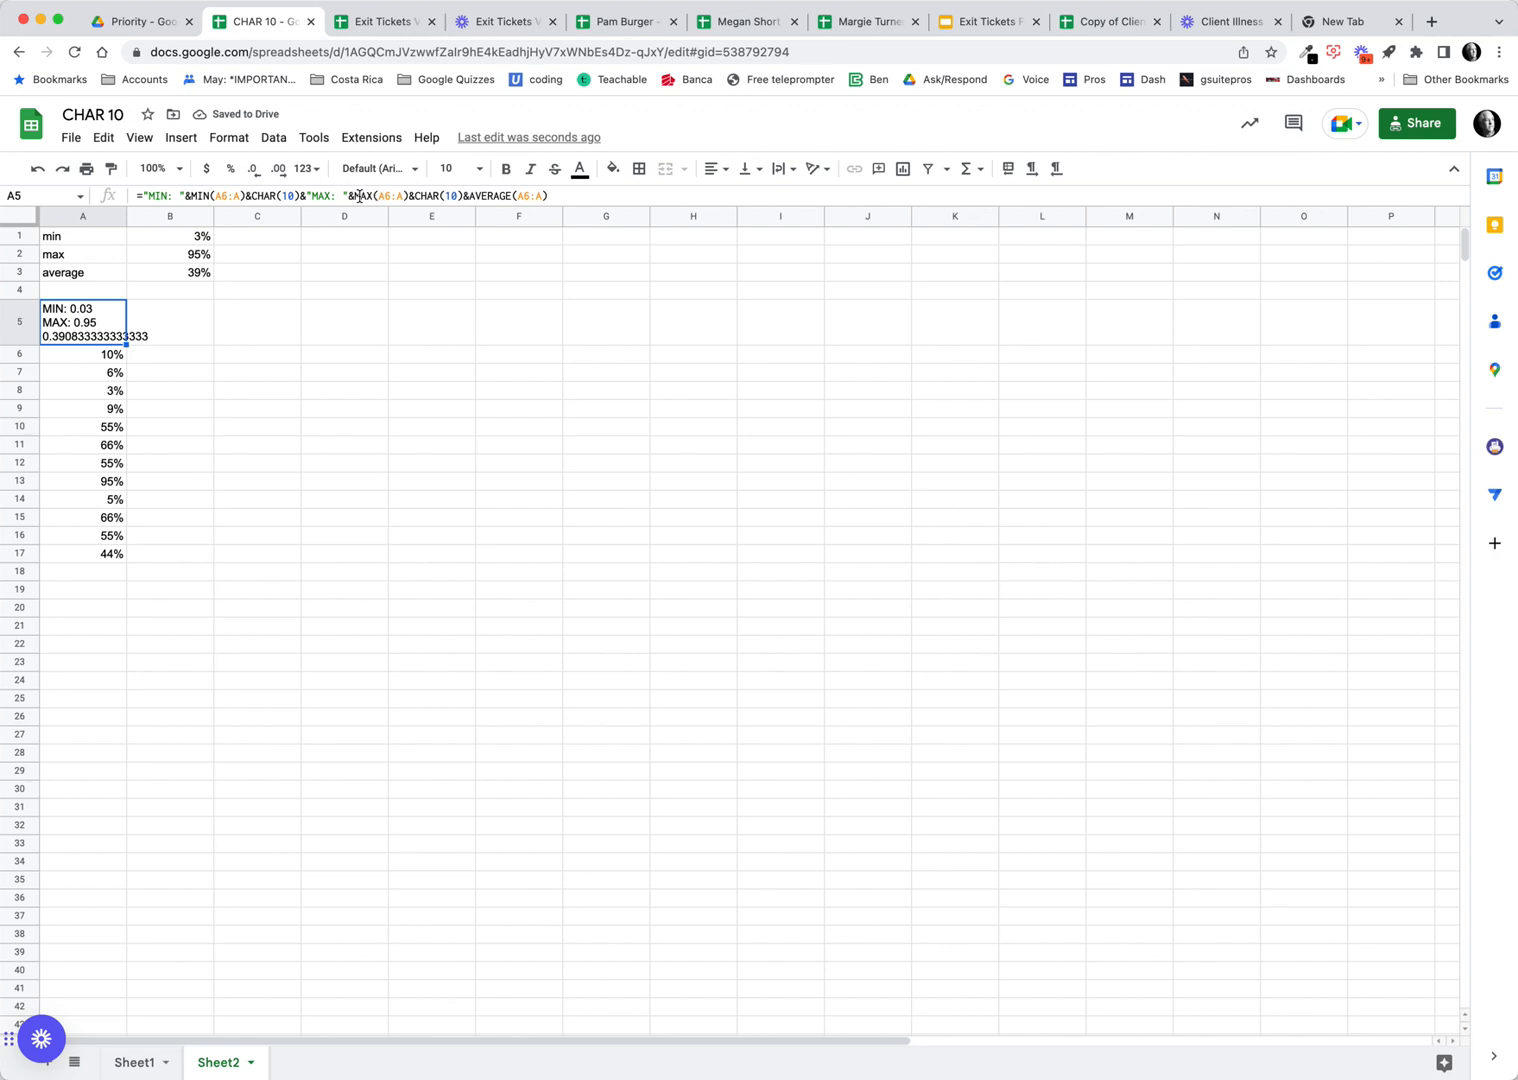
pyautogui.click(304, 196)
pyautogui.moveTo(304, 196); pyautogui.dragTo(349, 195)
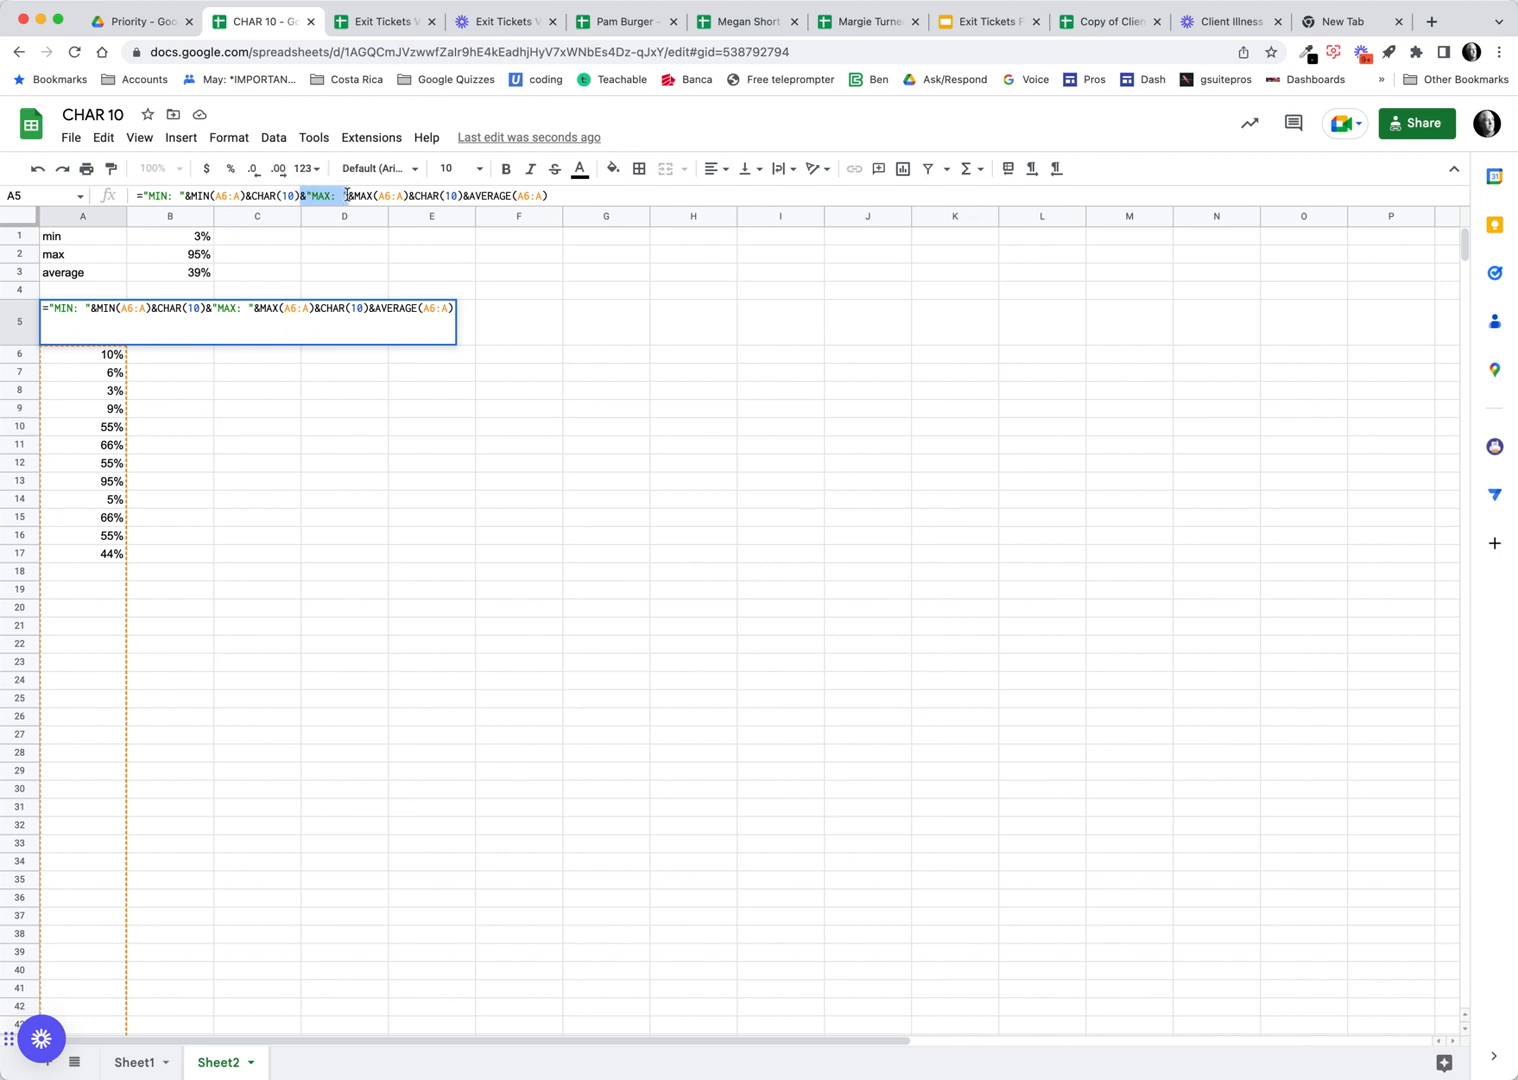
pyautogui.hotkey('ctrl', 'c')
pyautogui.click(471, 196)
pyautogui.hotkey('ctrl', 'v')
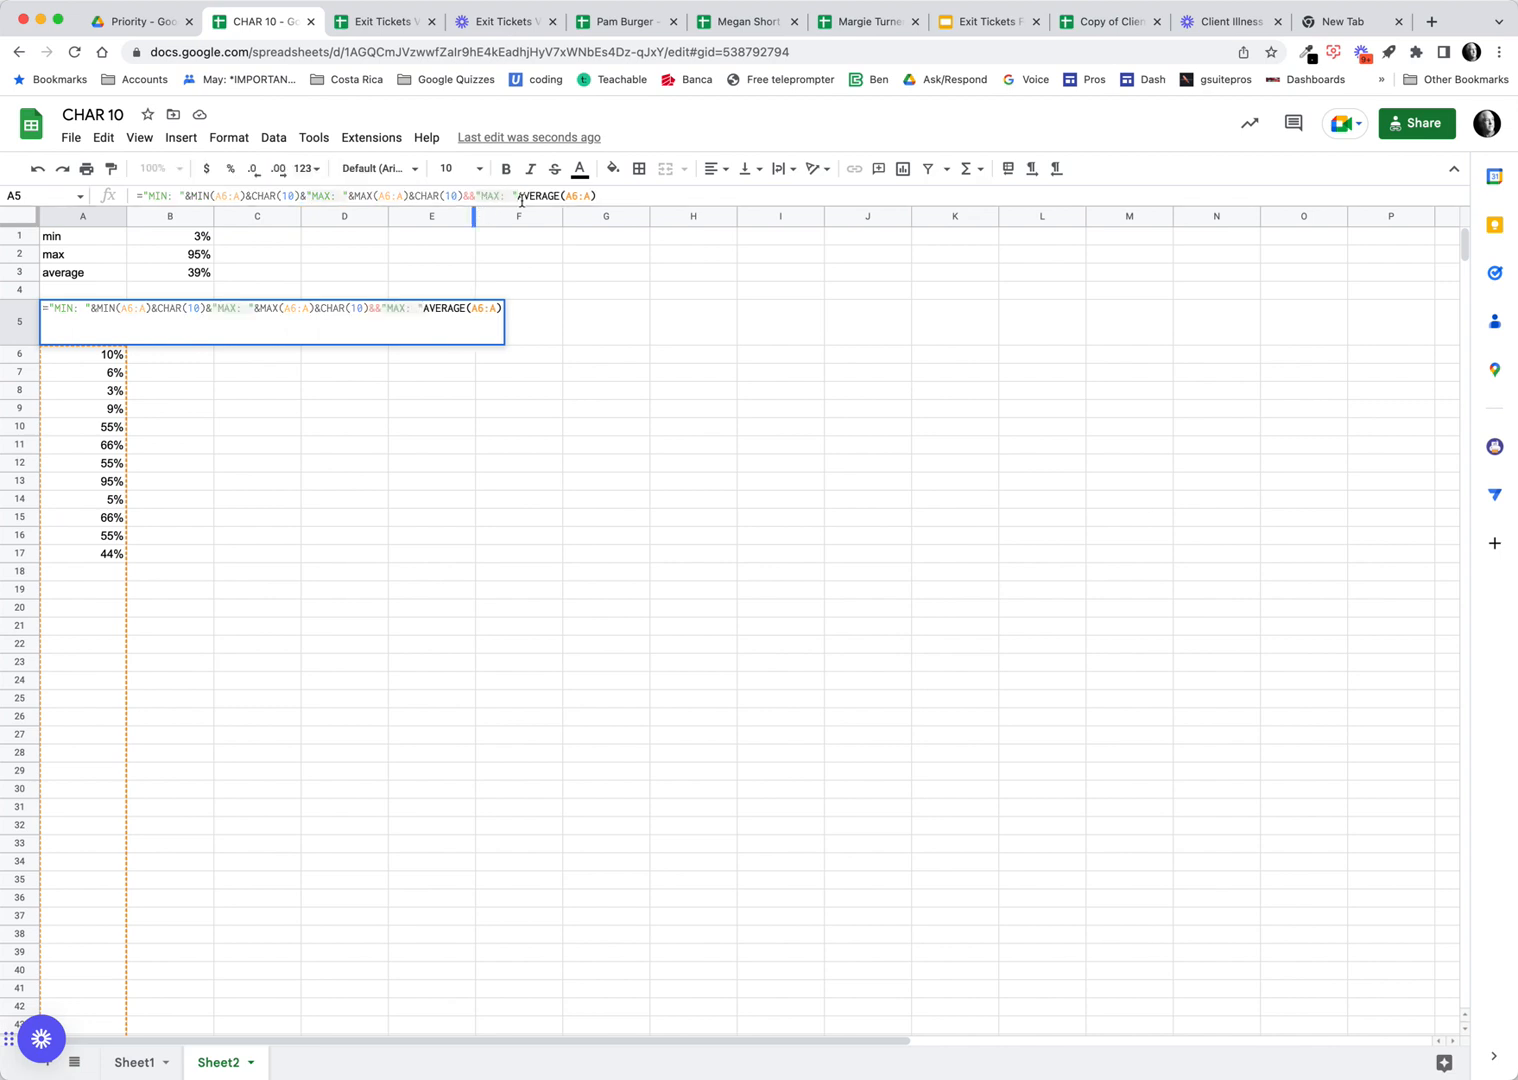
pyautogui.write('&')
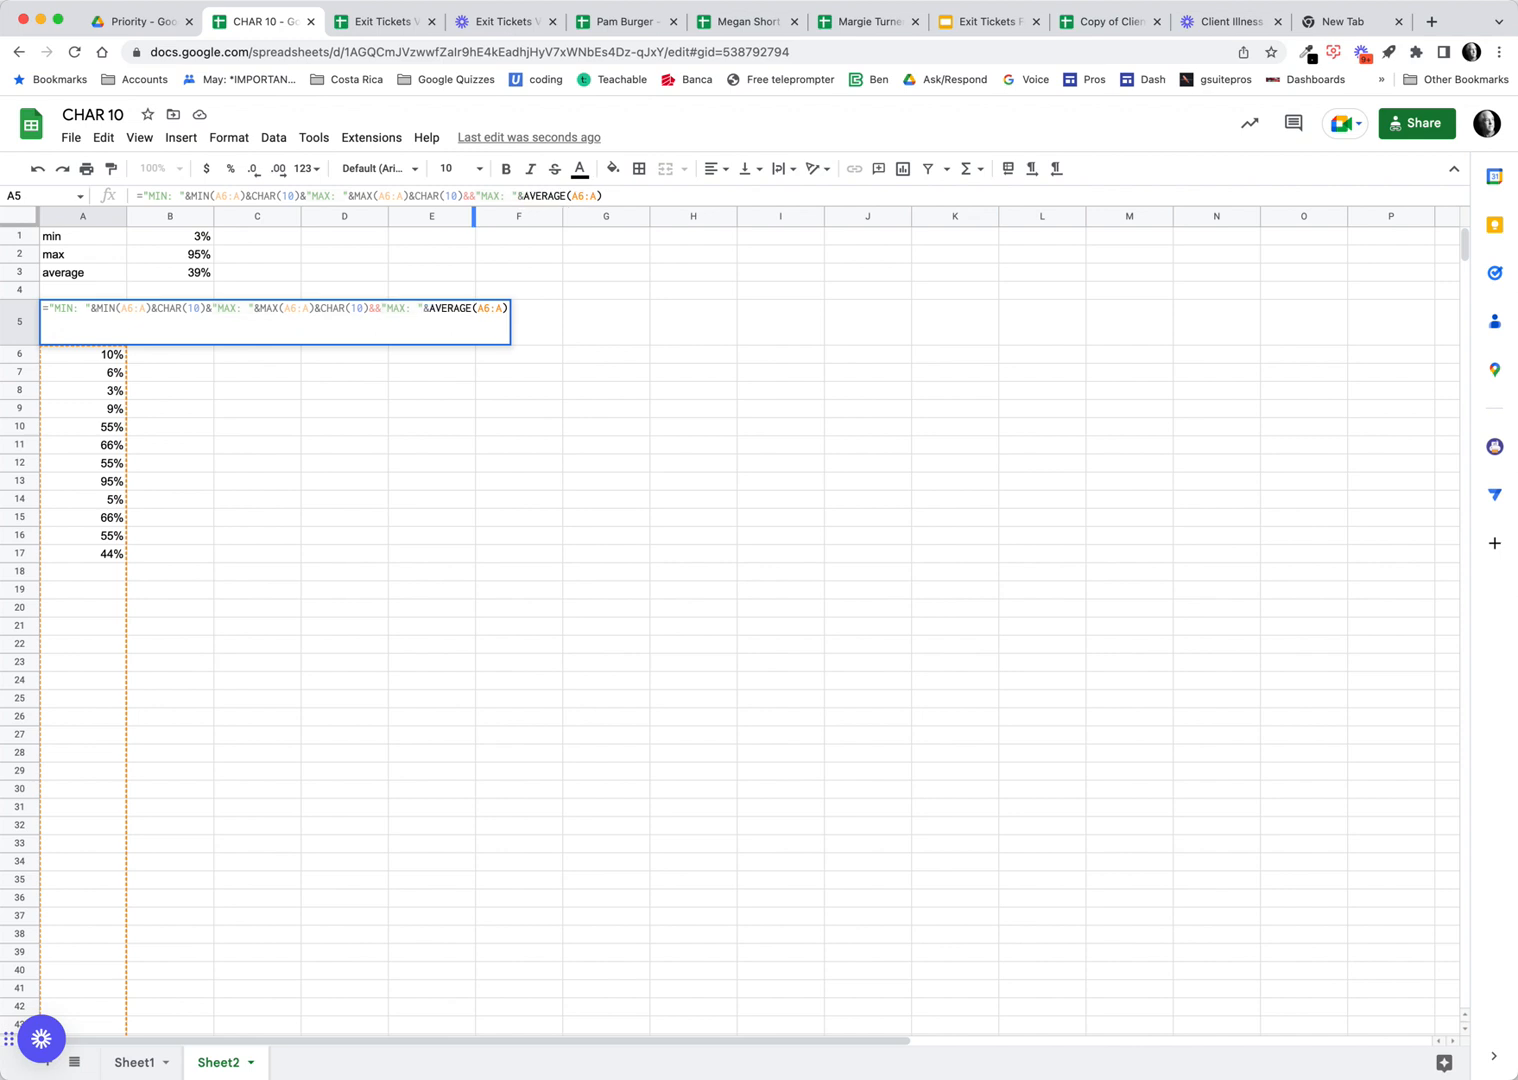
pyautogui.moveTo(480, 196); pyautogui.dragTo(498, 196)
pyautogui.write('A')
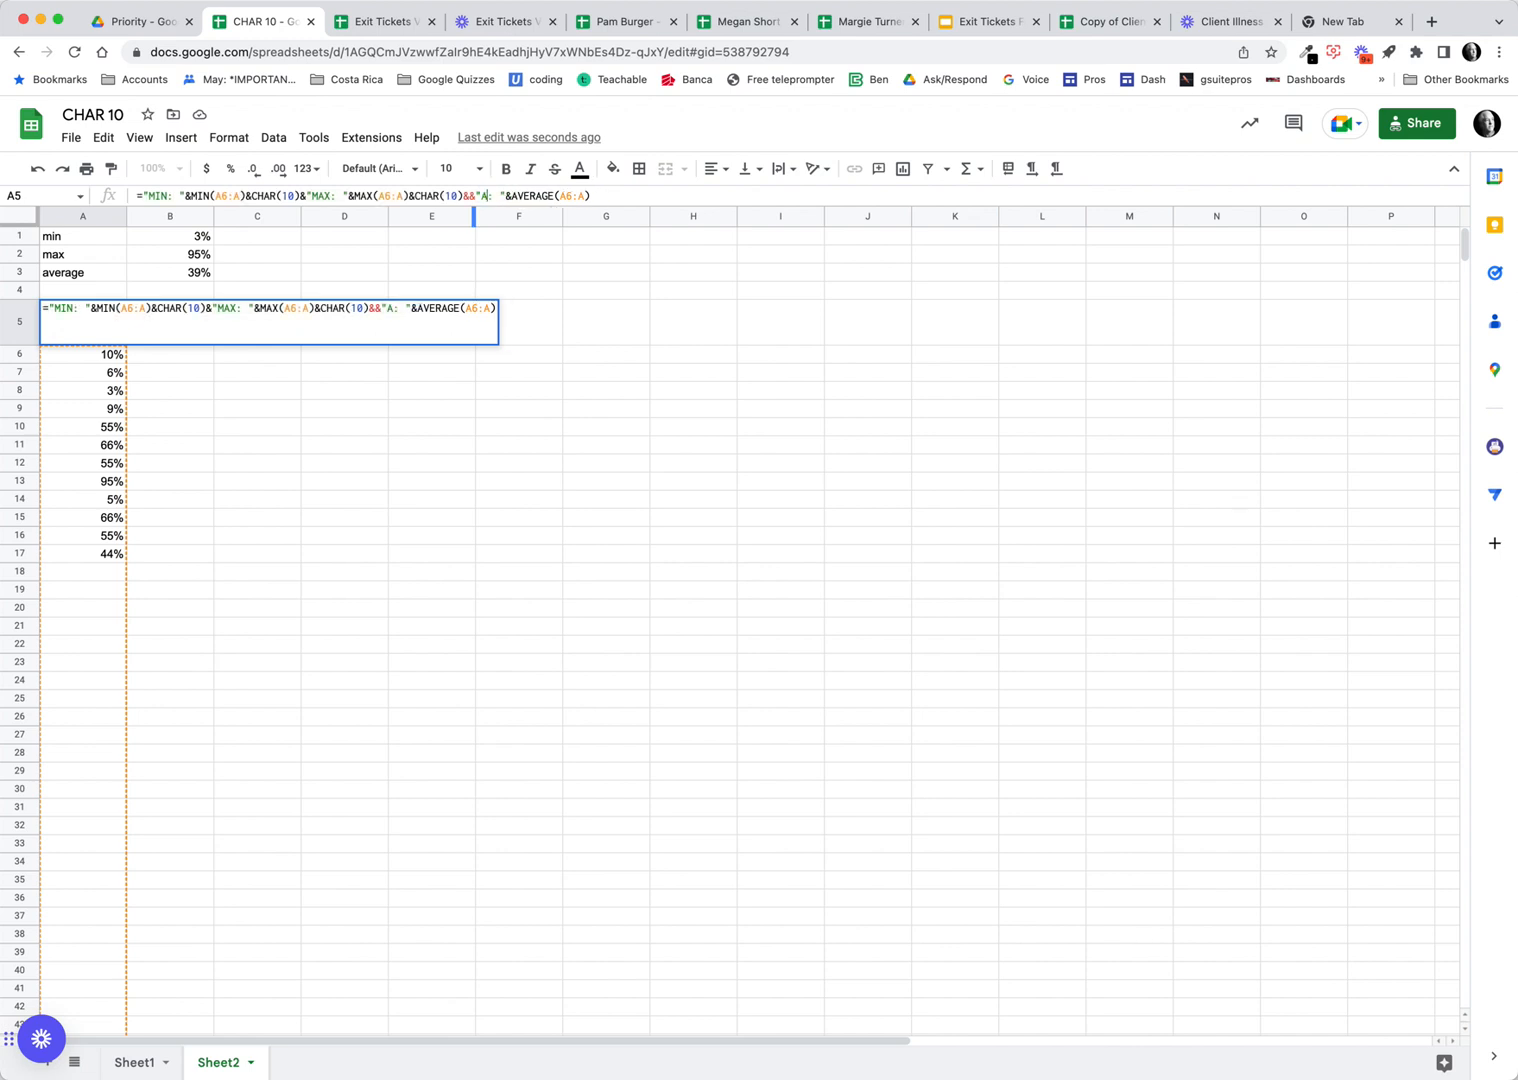
pyautogui.write('VERAGE')
pyautogui.press('Return')
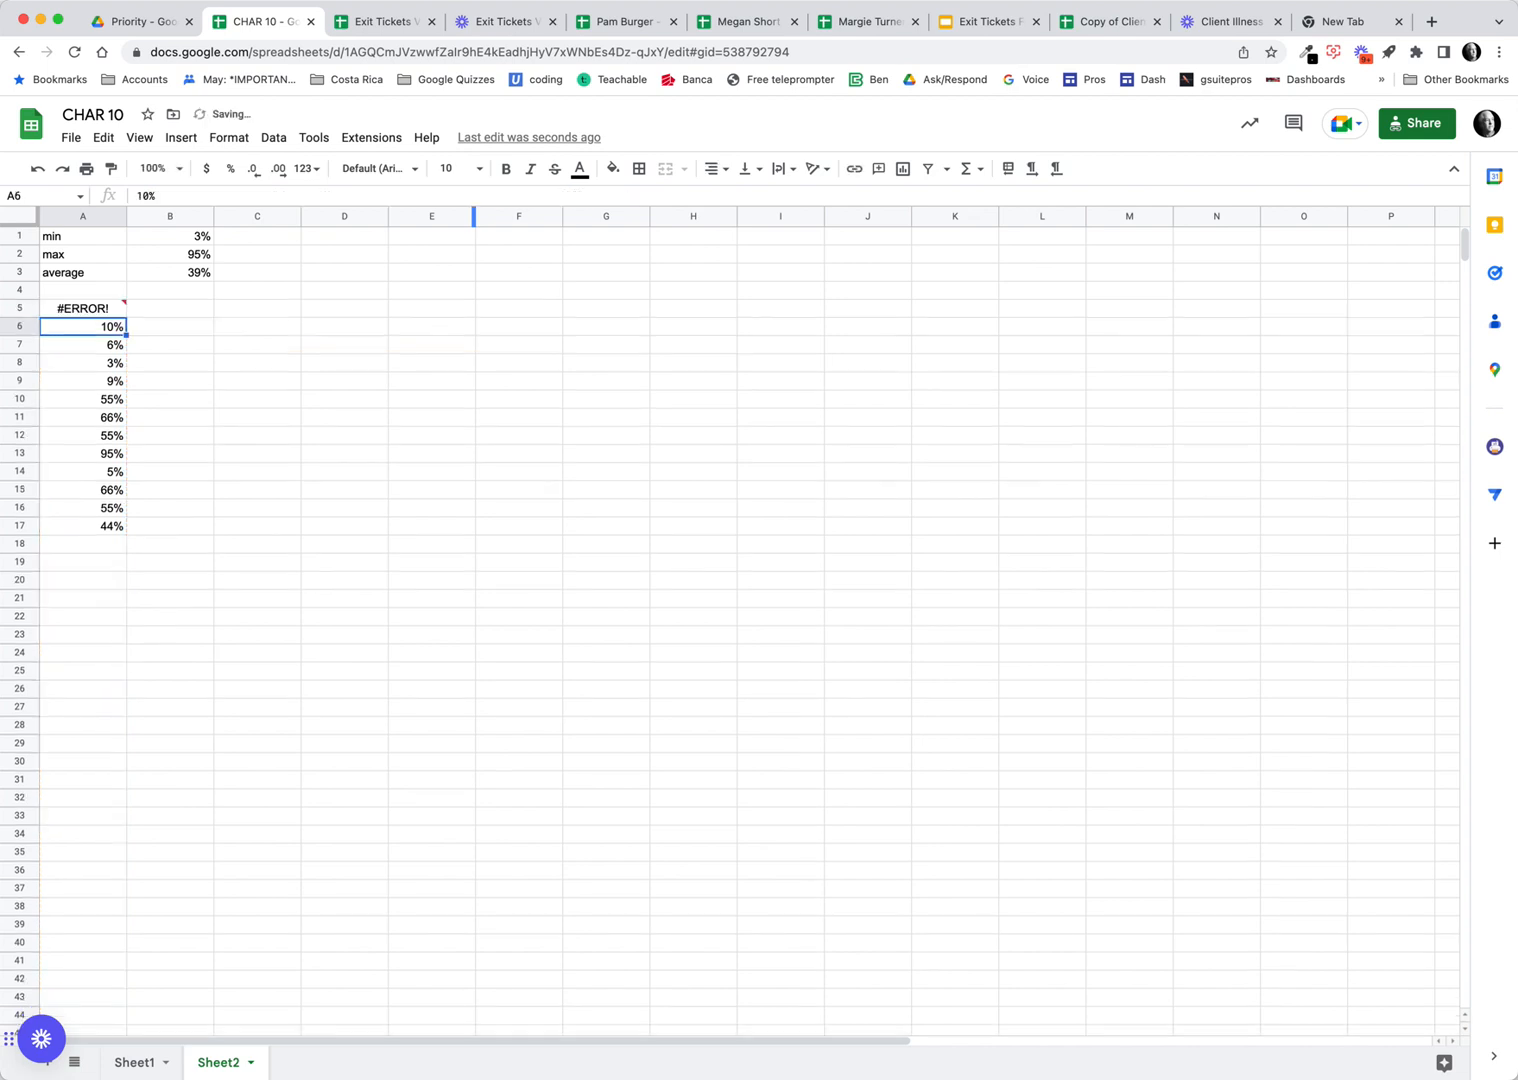
# Step: Remove the duplicate & before "AVERAGE: " in the A5 formula, enter it, and widen column A slightly
pyautogui.click(106, 312)
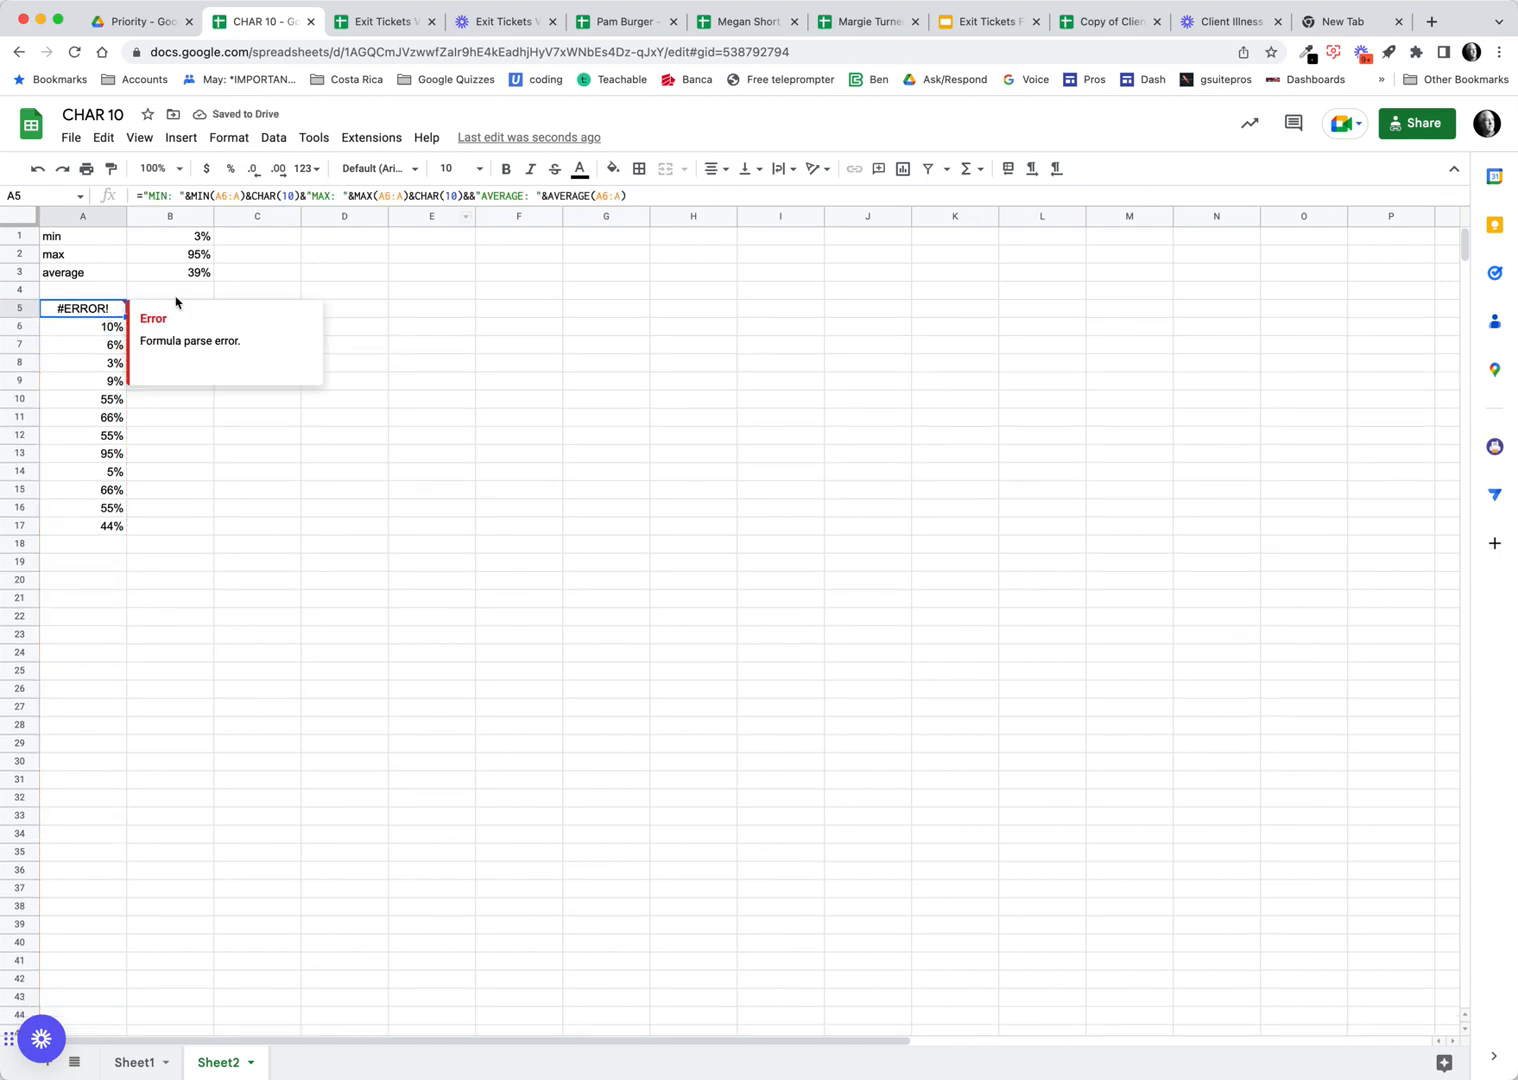
pyautogui.click(466, 196)
pyautogui.press('BackSpace')
pyautogui.press('Return')
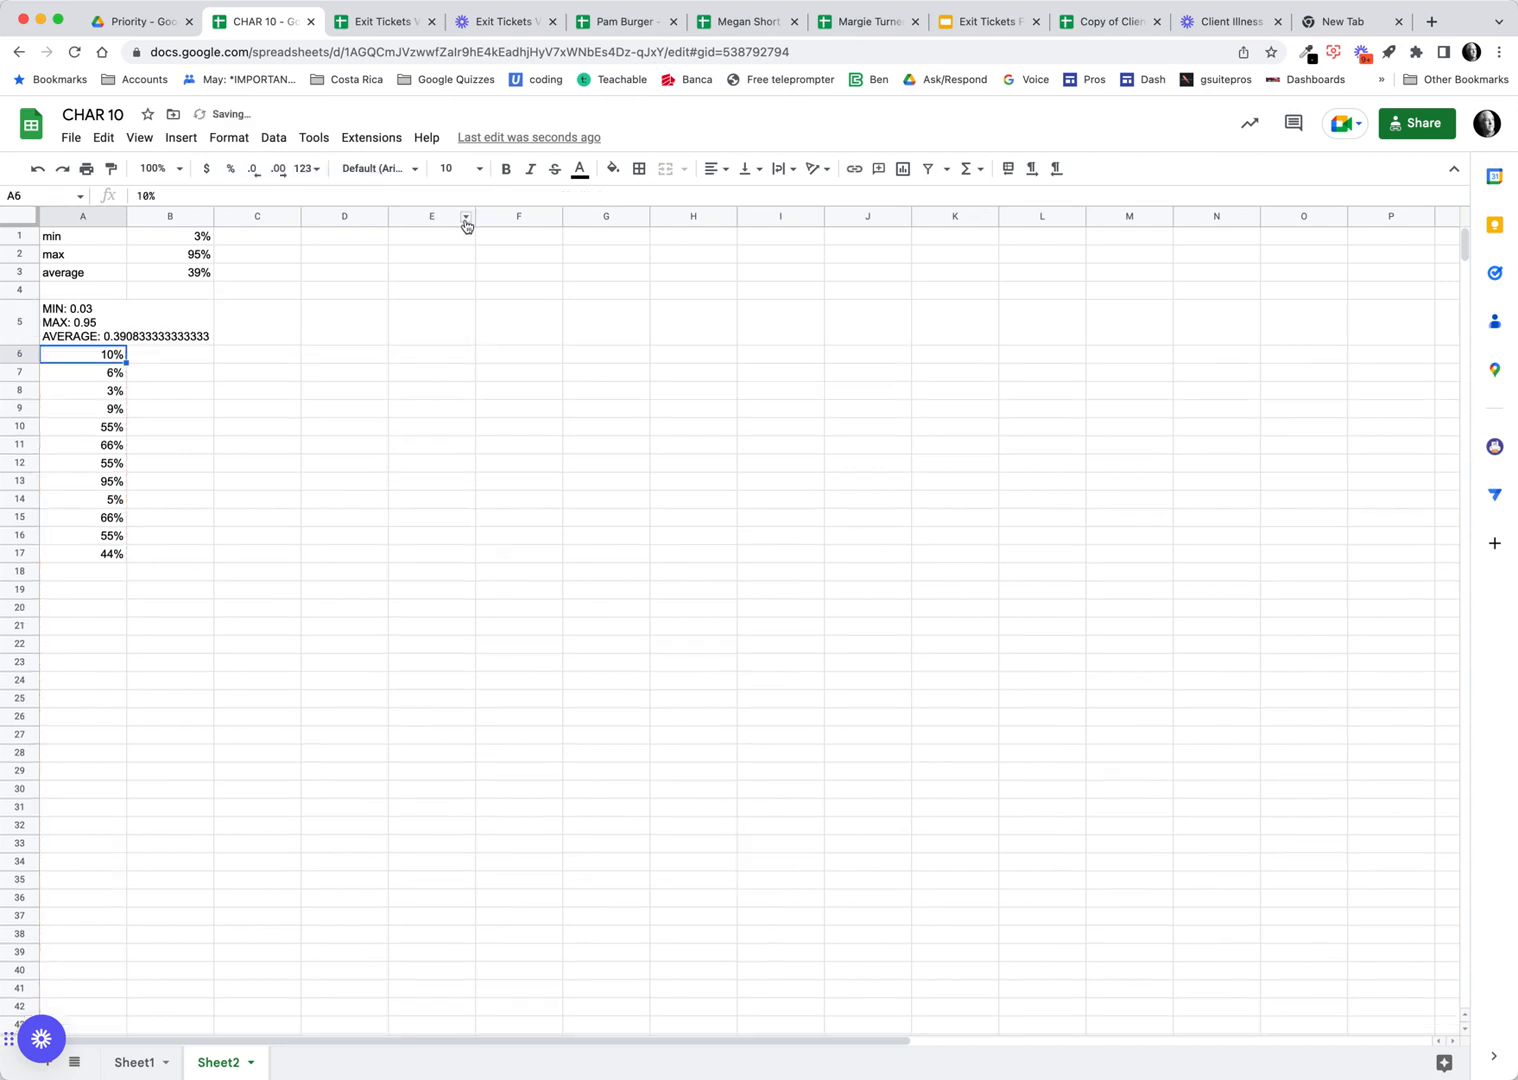
pyautogui.click(99, 335)
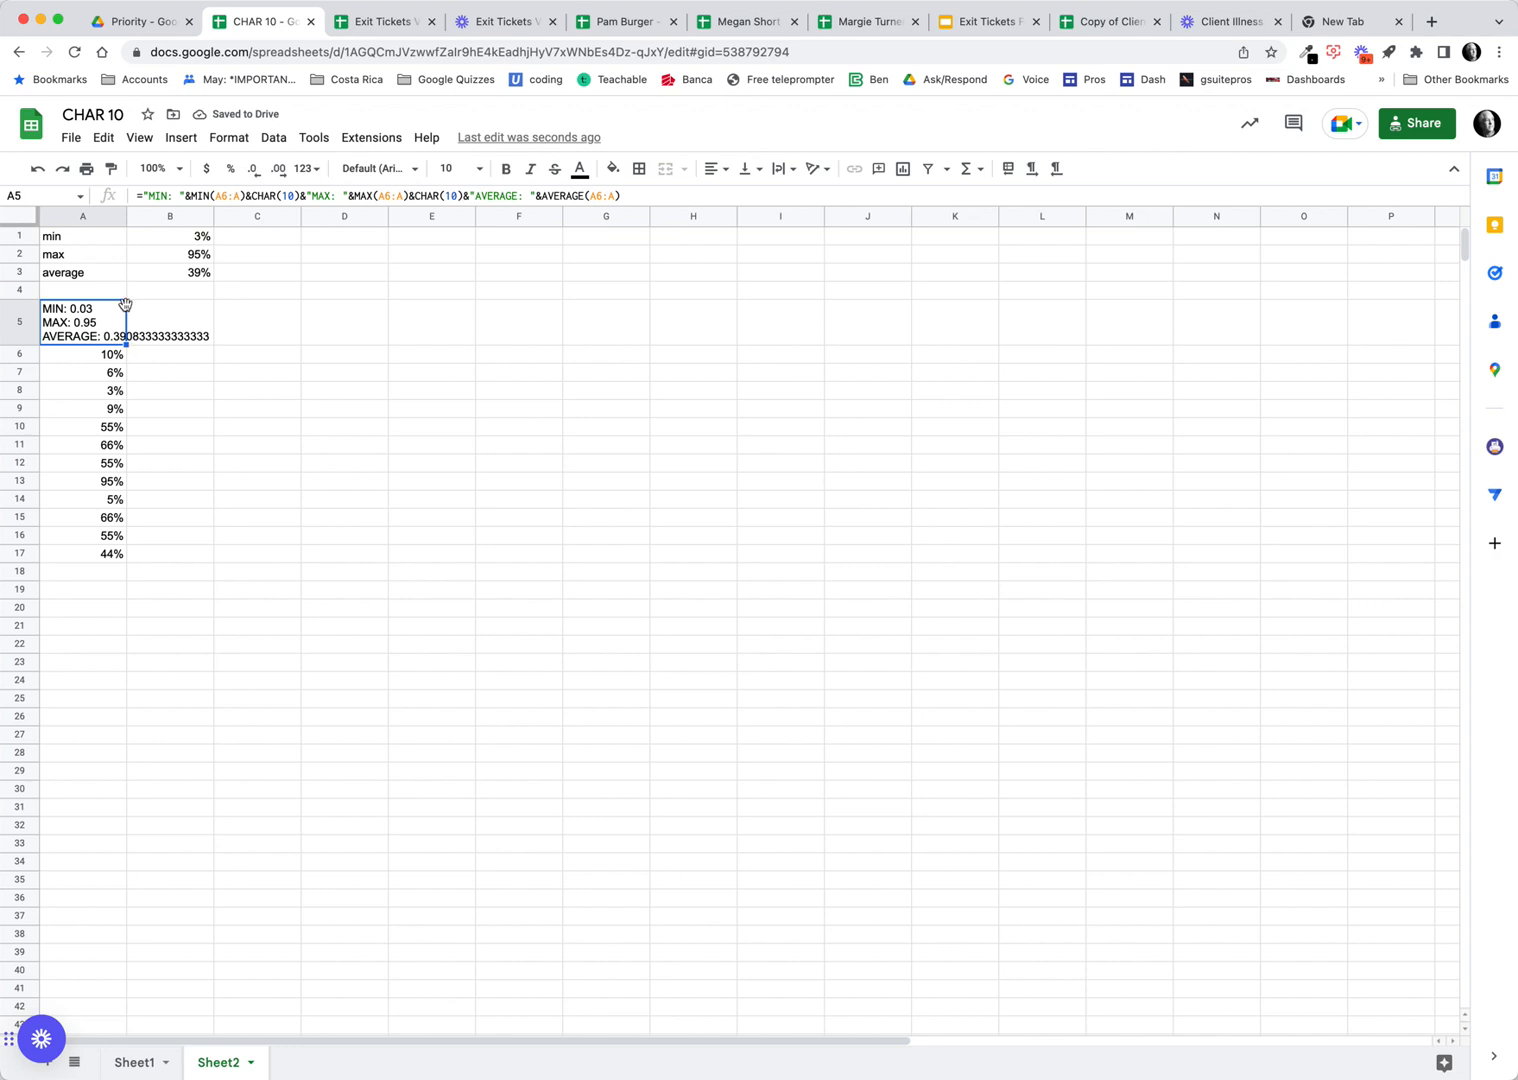
pyautogui.moveTo(126, 216); pyautogui.dragTo(143, 216)
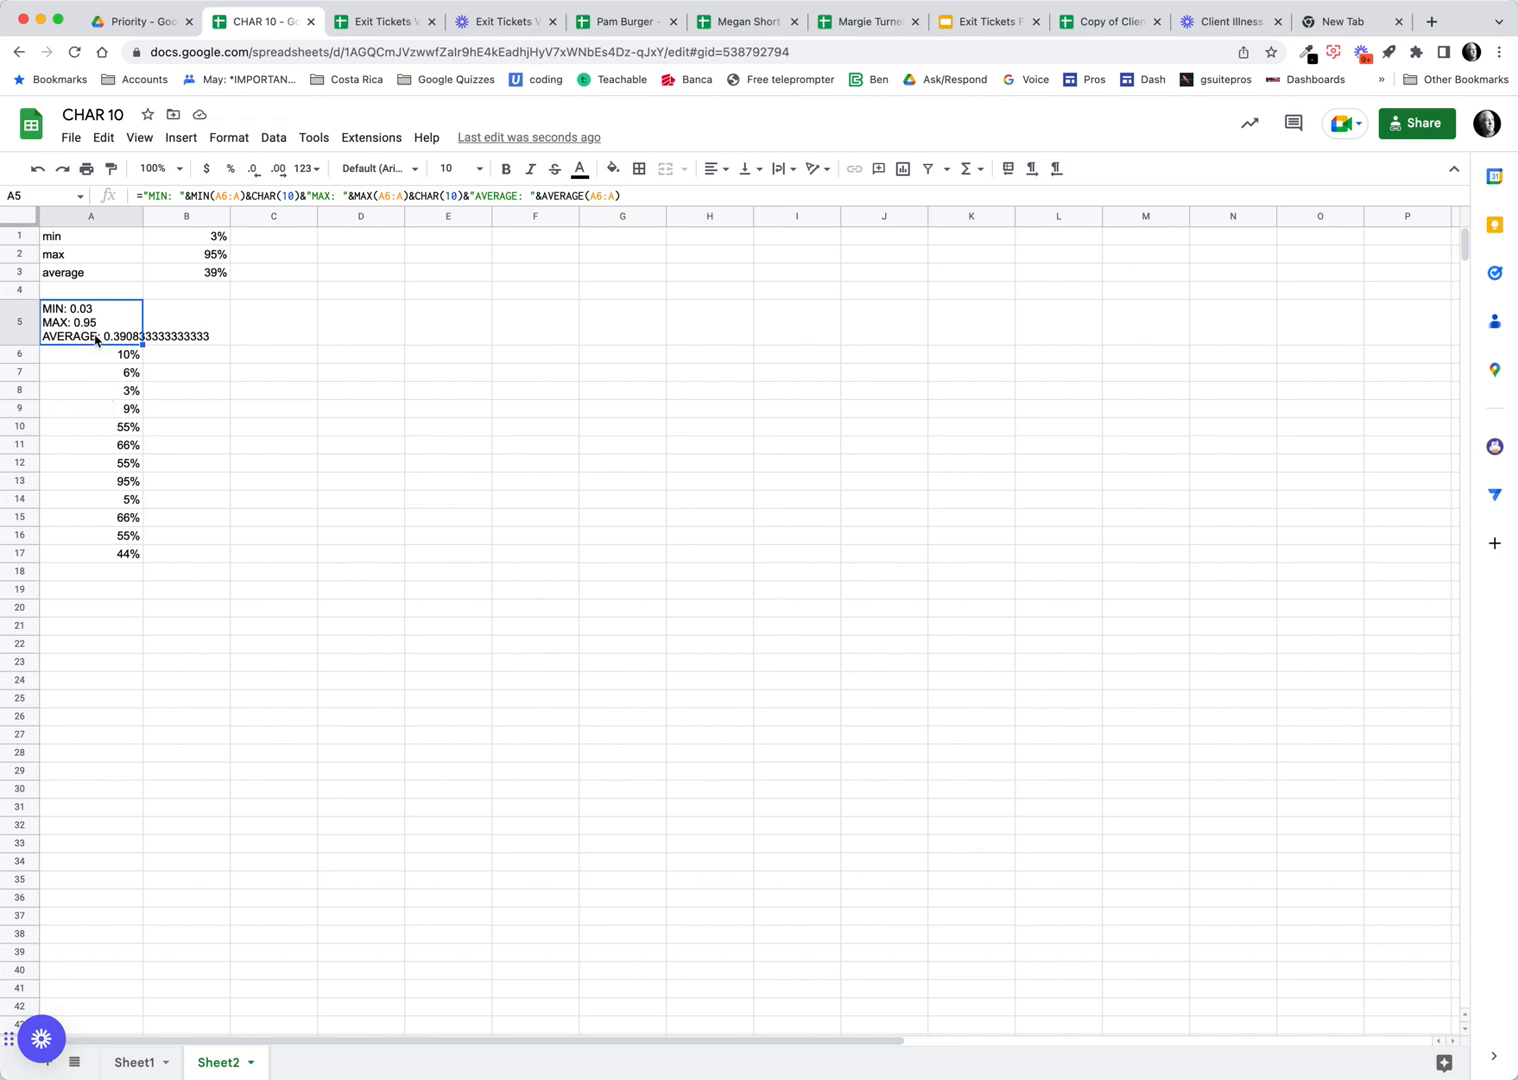
# Step: Insert TEXT( before MIN(A6:A) in the A5 formula and a comma after it to start the format argument
pyautogui.click(190, 196)
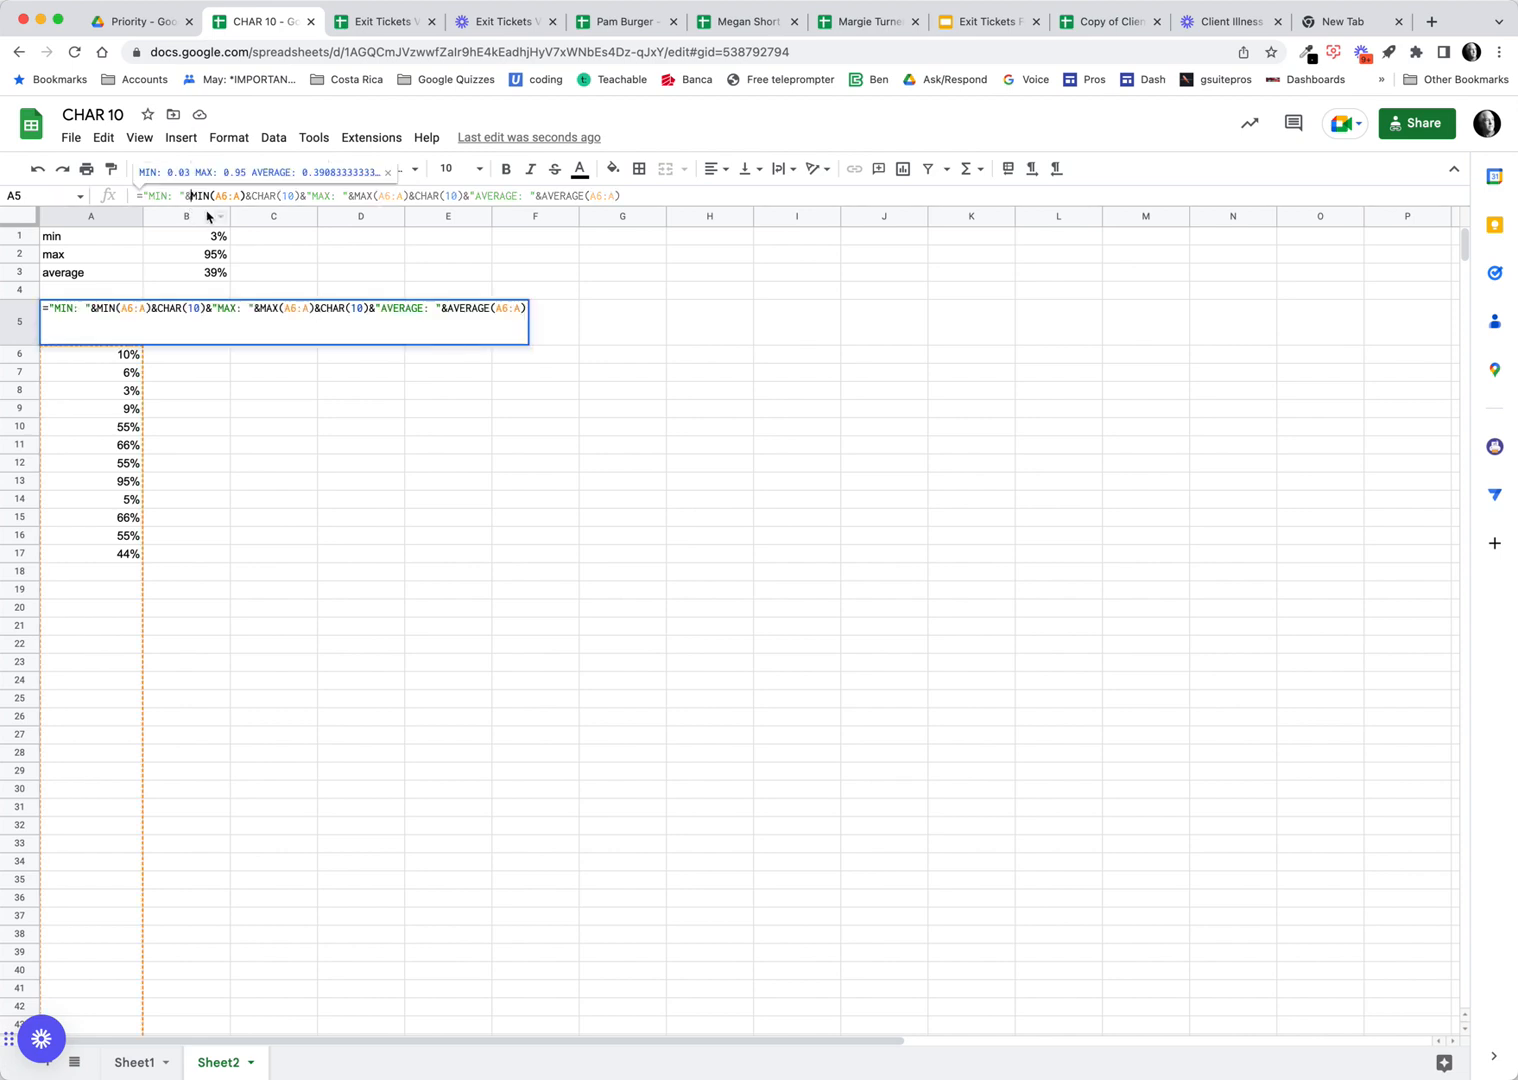
pyautogui.write('TEXT')
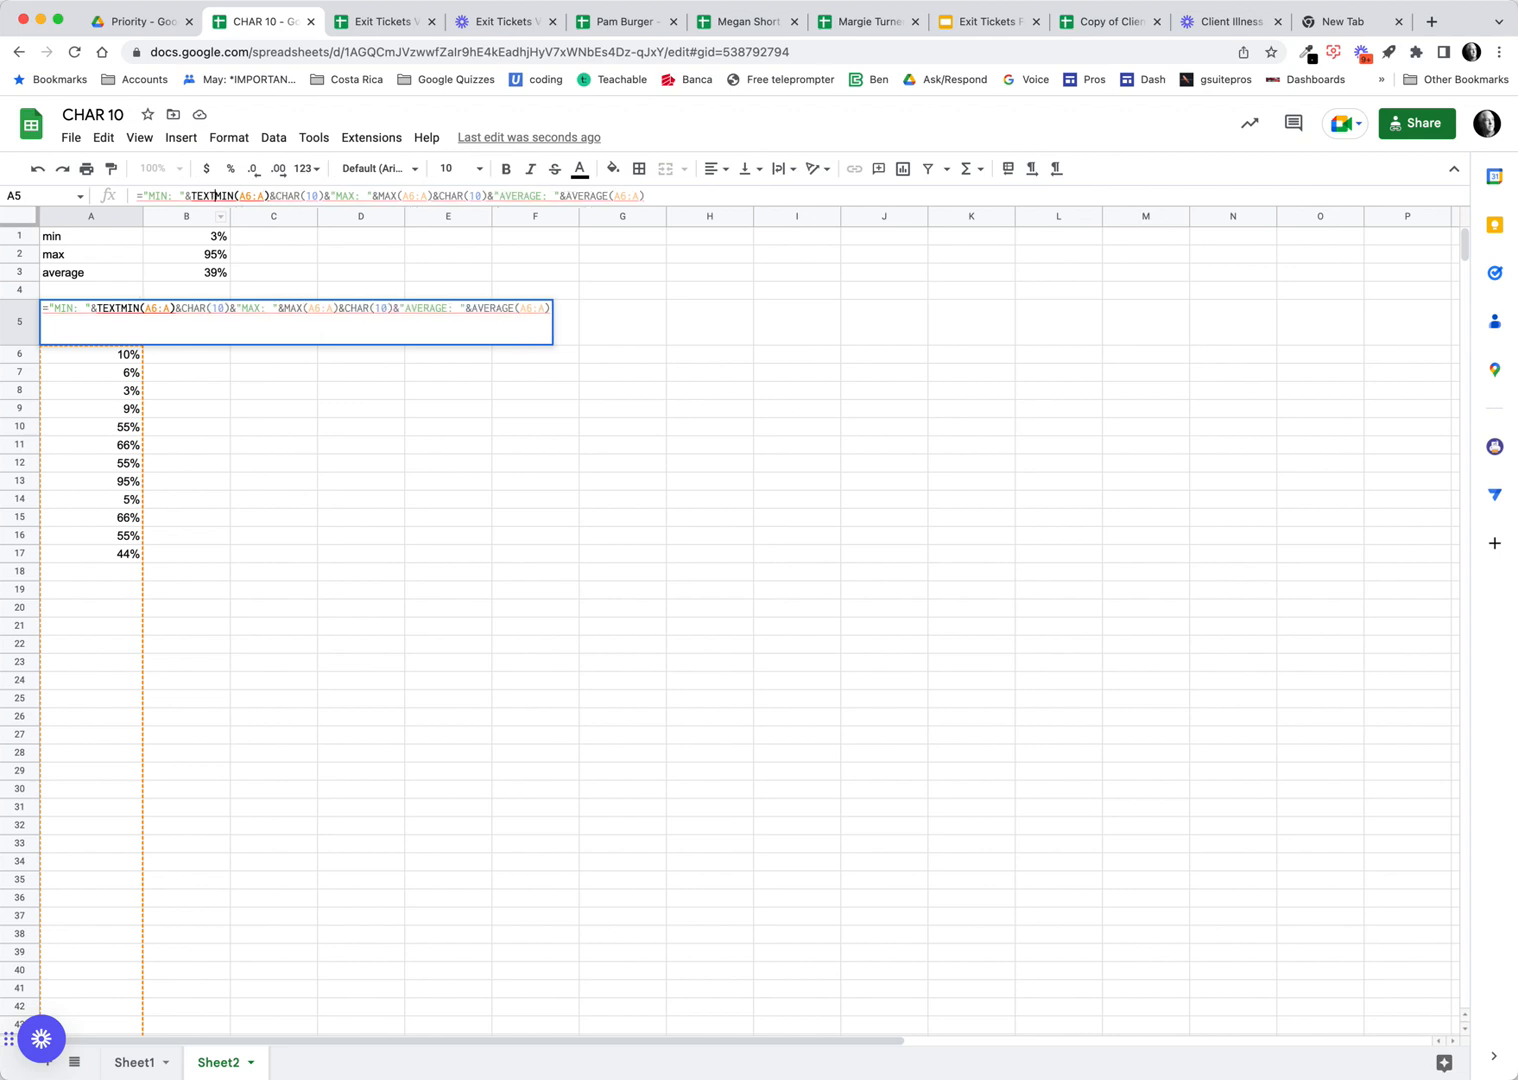
pyautogui.write('(')
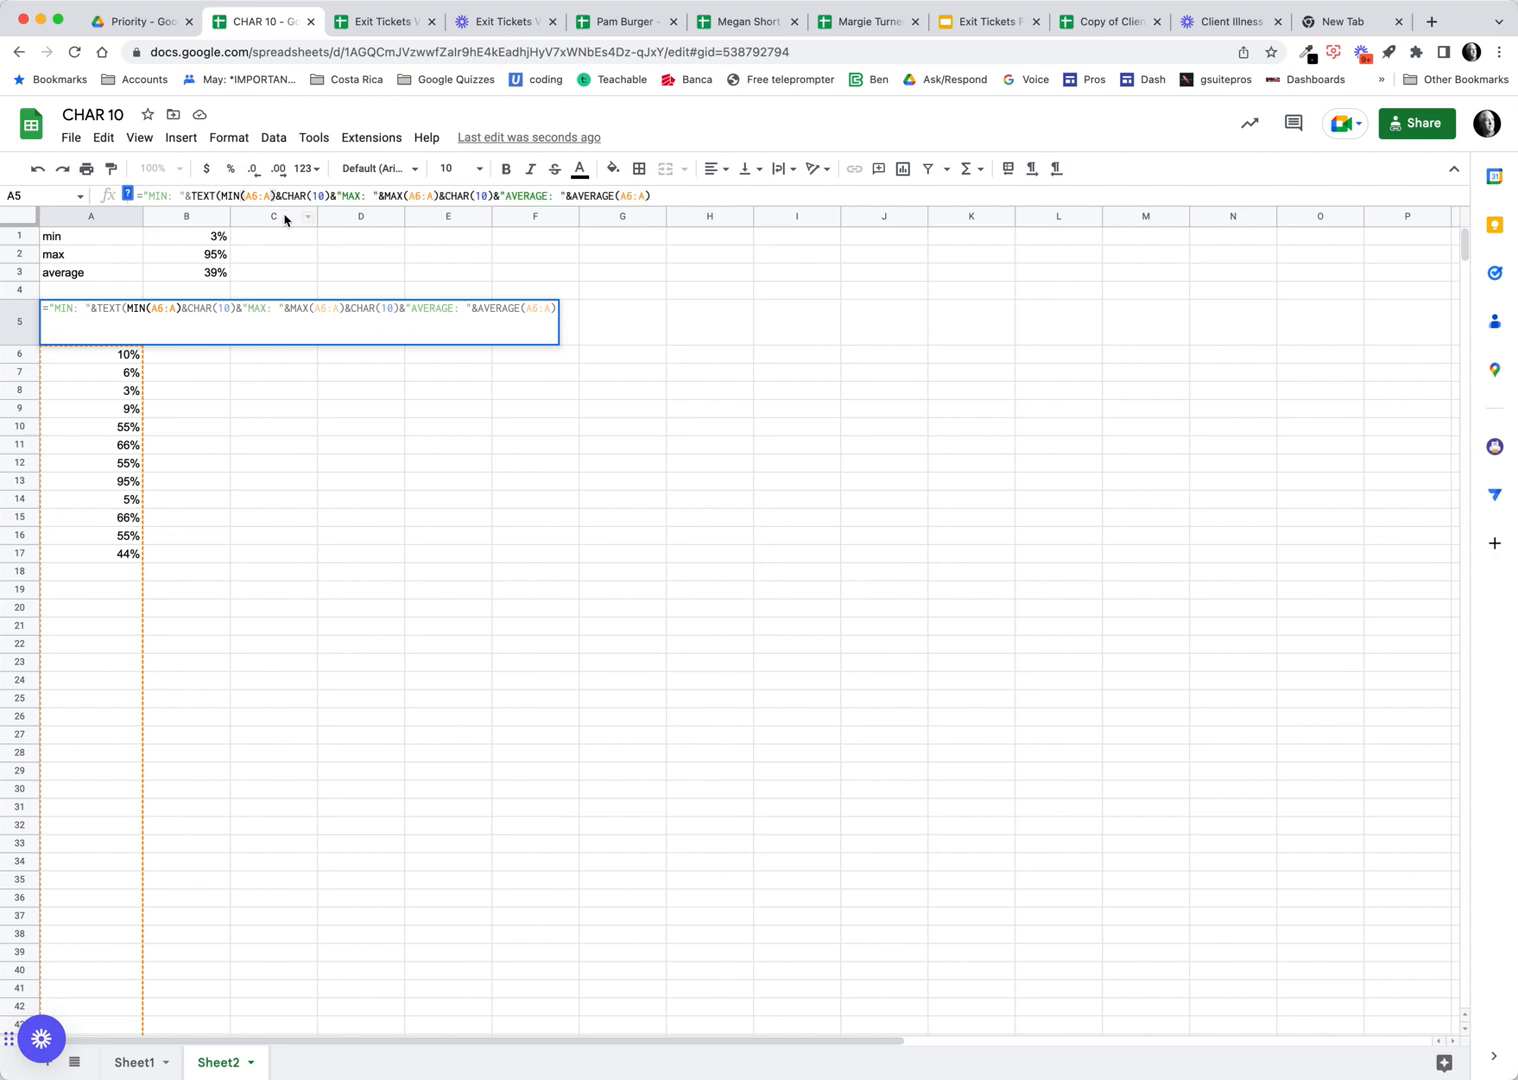
pyautogui.click(128, 194)
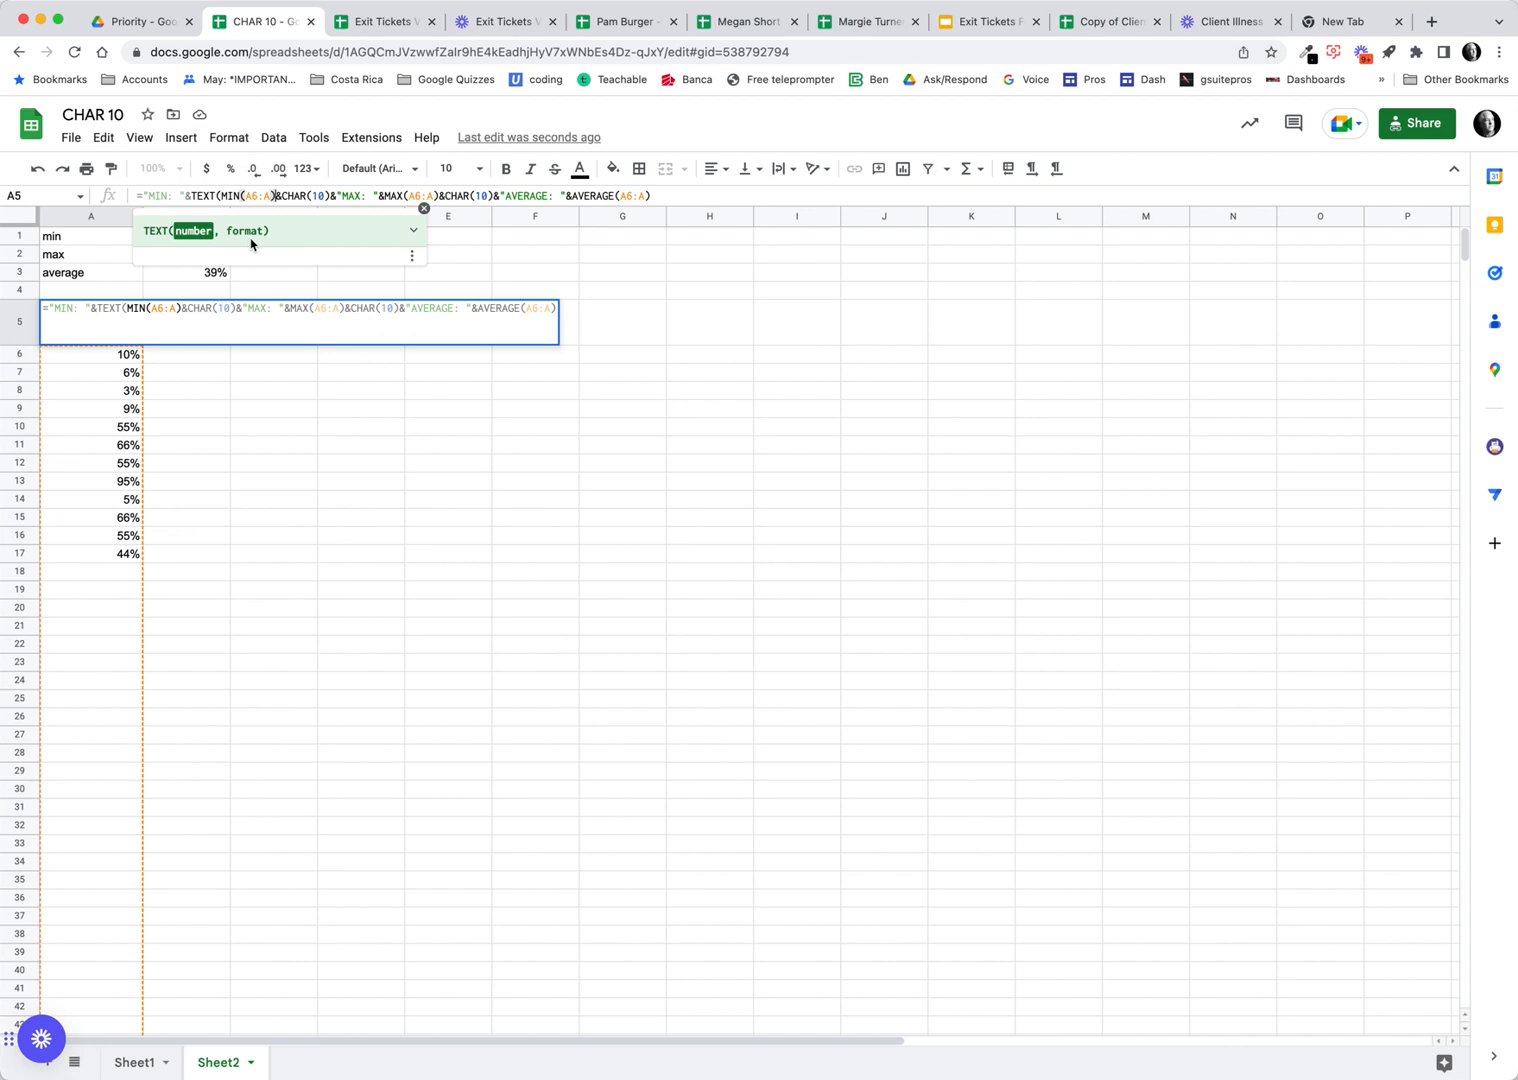
pyautogui.write(', ')
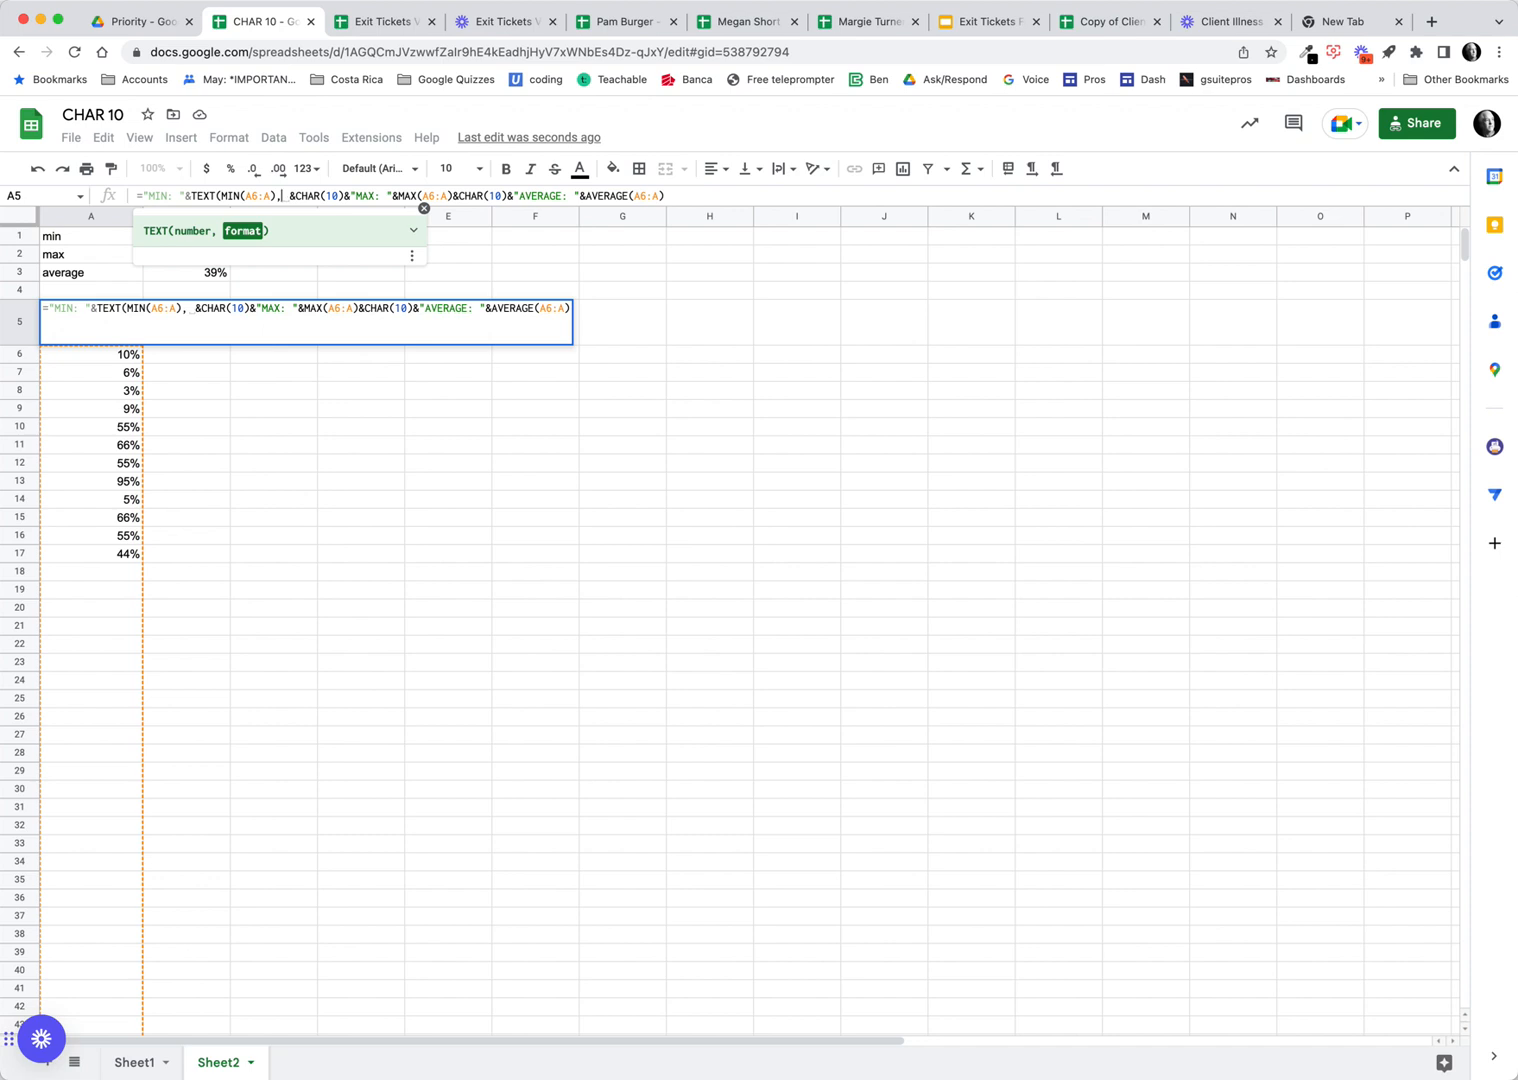
pyautogui.write('o%')
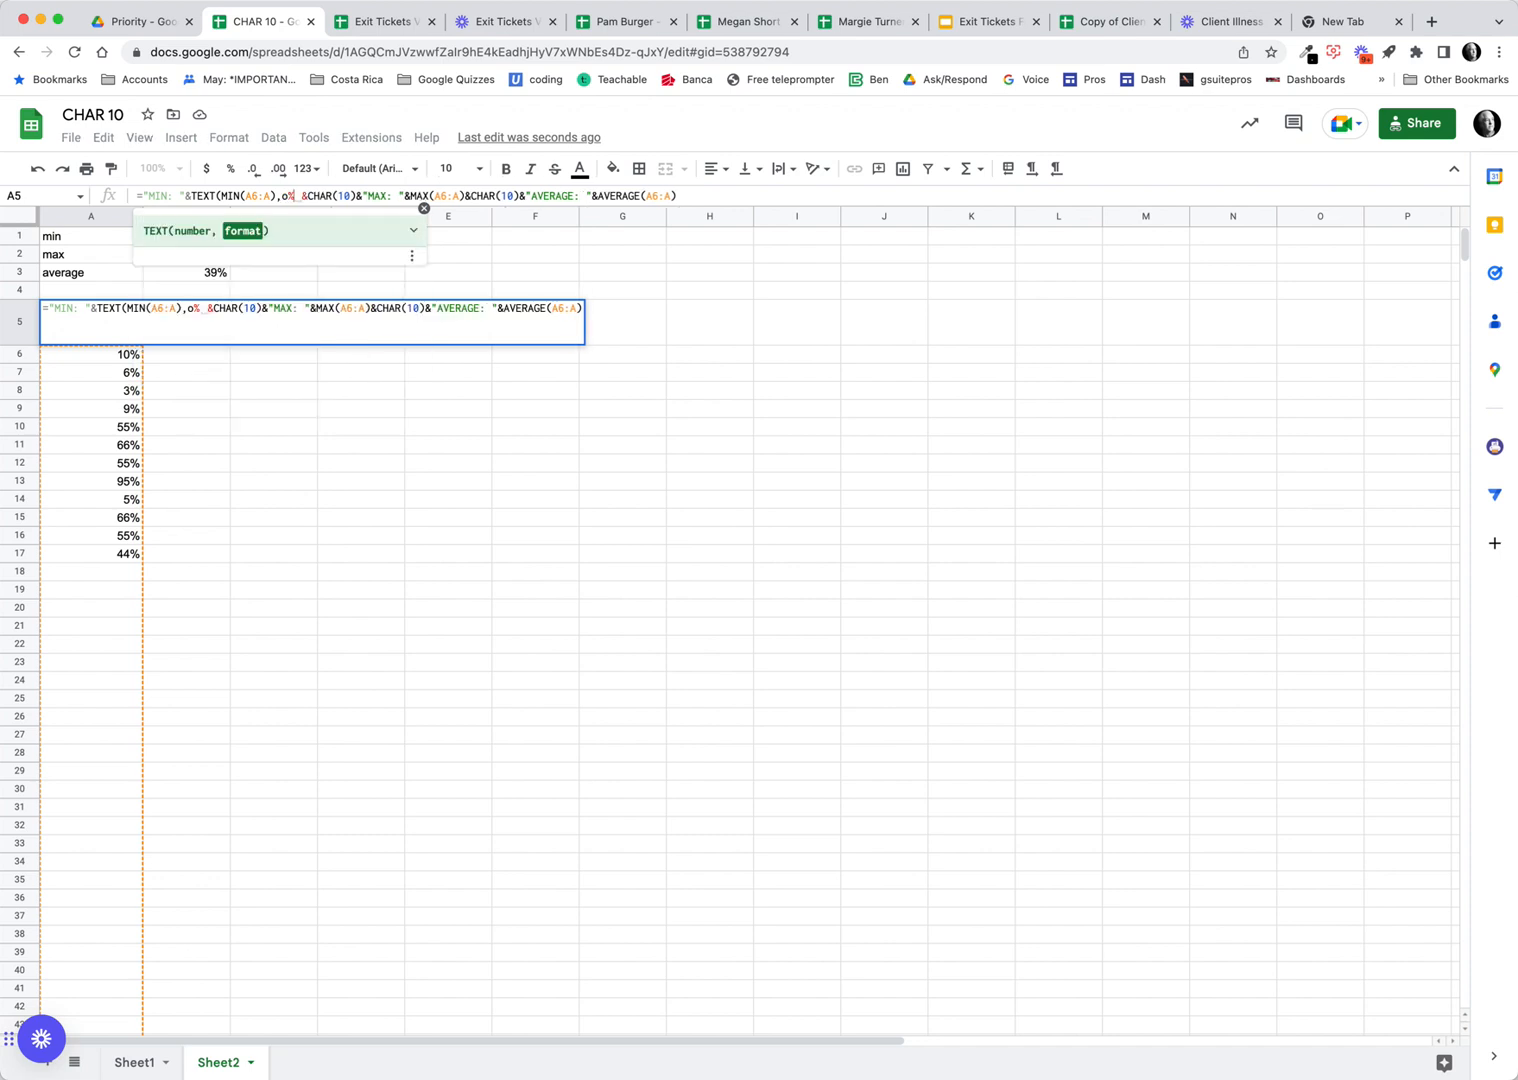
pyautogui.press('BackSpace')
pyautogui.press('BackSpace')
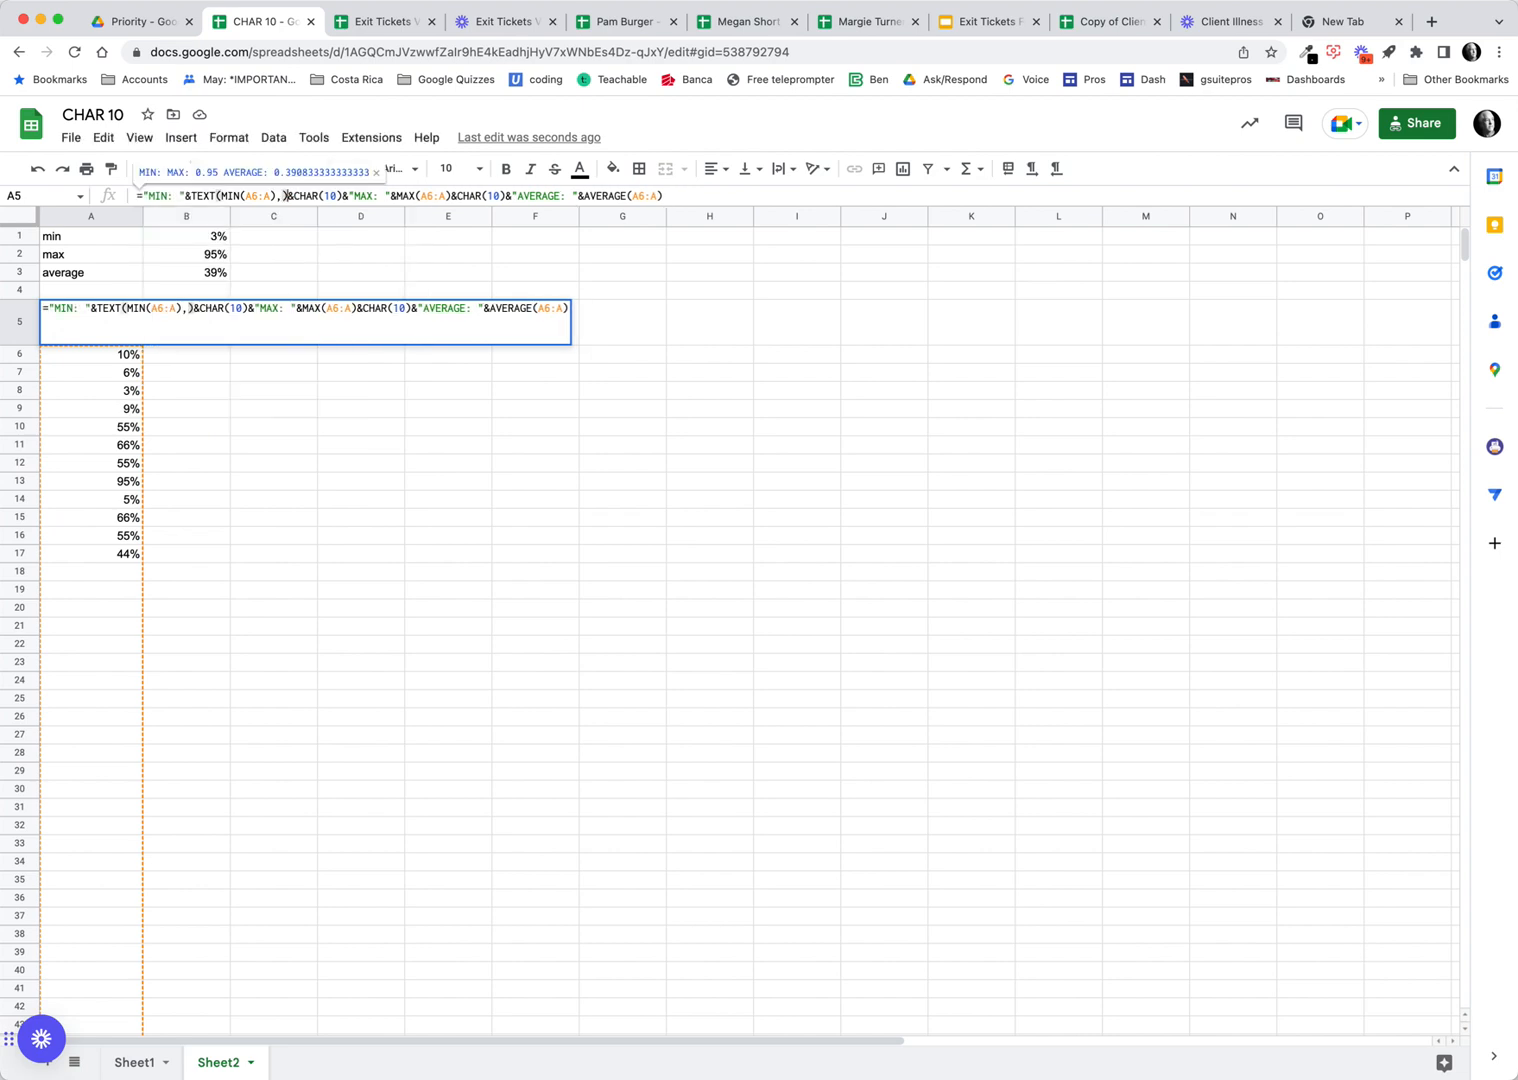
pyautogui.write('%_')
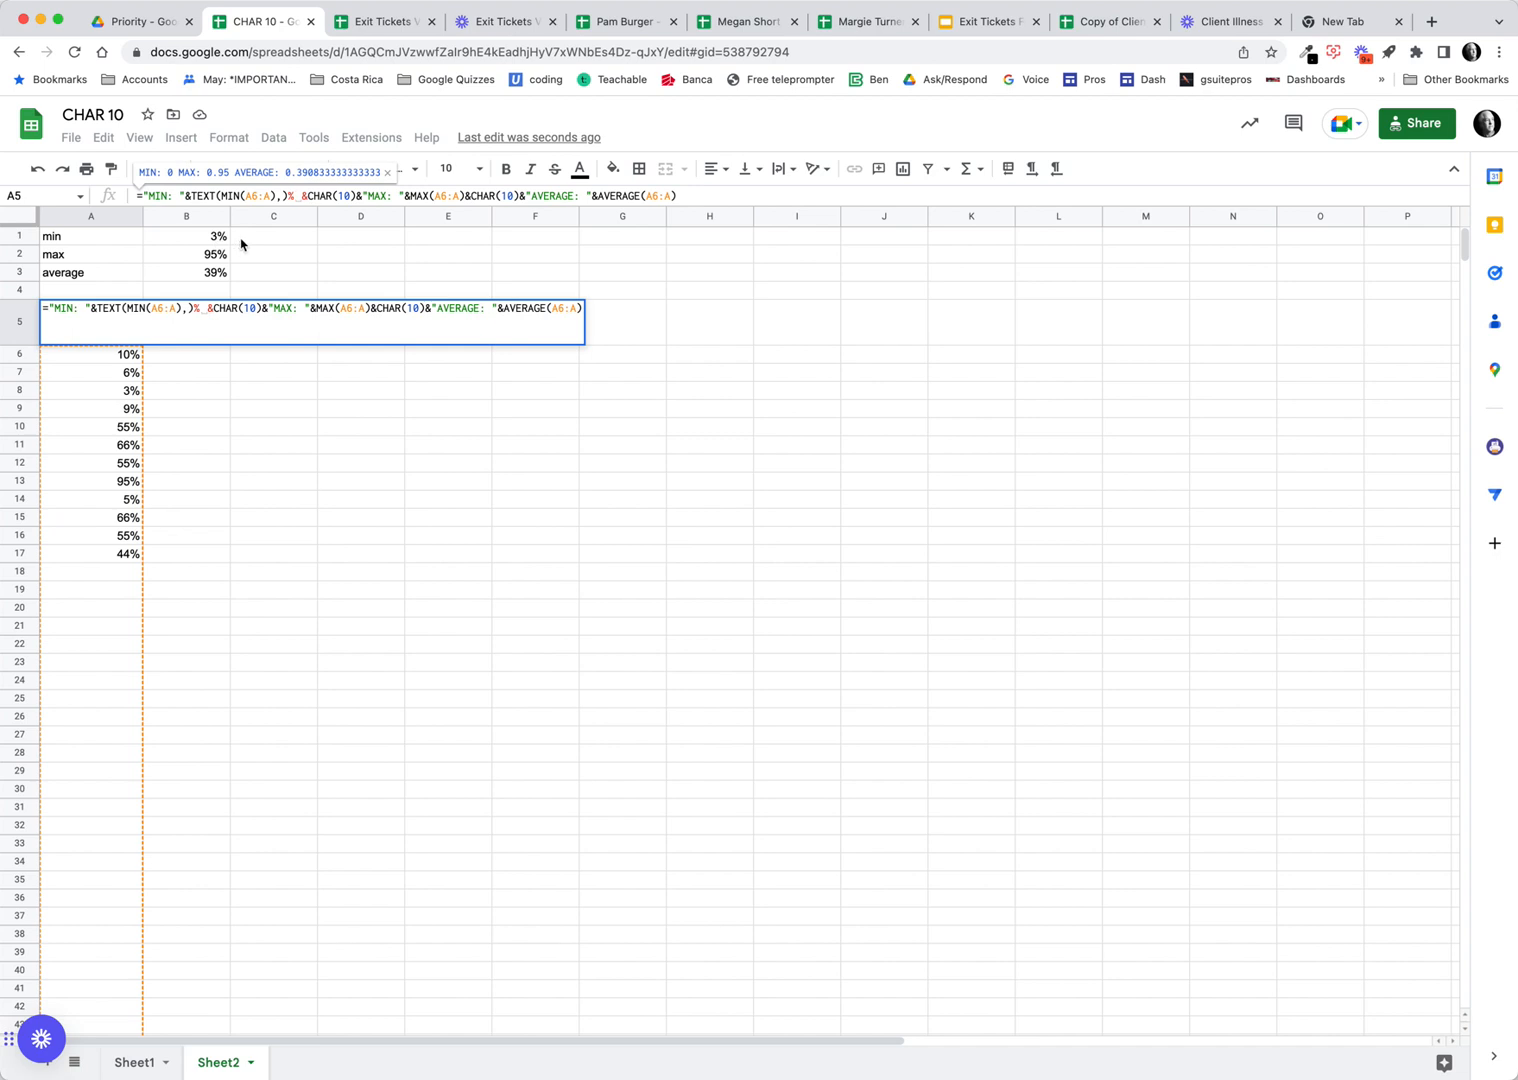
pyautogui.press('BackSpace')
pyautogui.press('BackSpace')
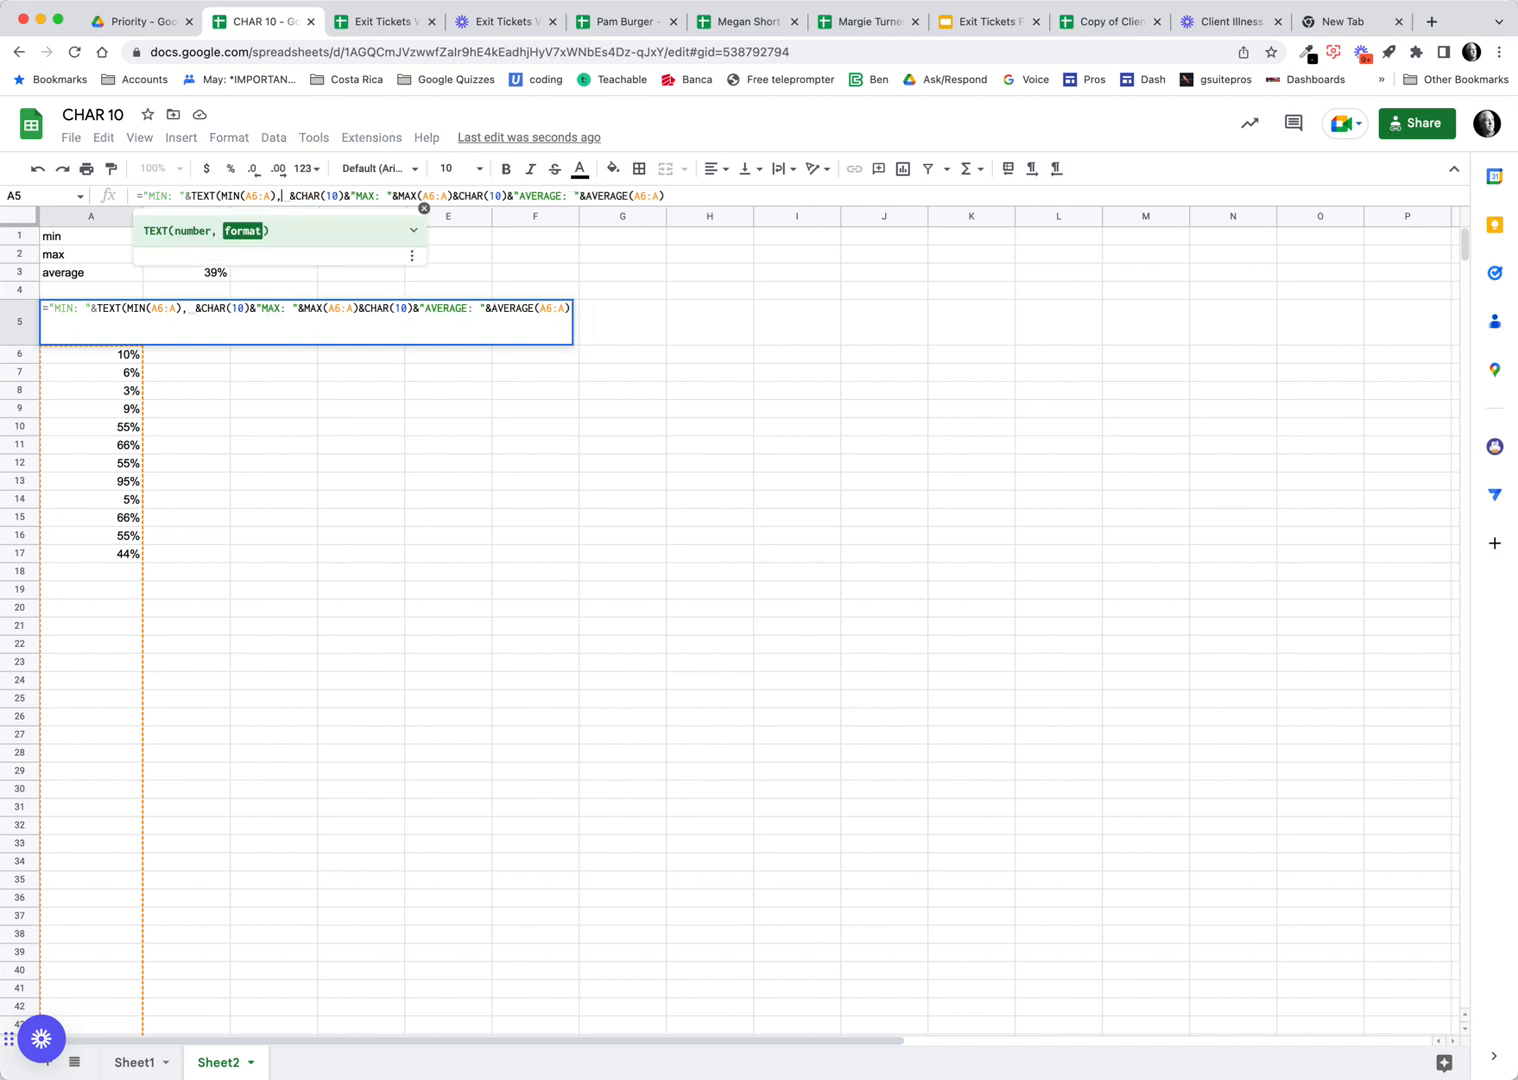
# Step: Set the format argument of the TEXT function around MIN(A6:A) to "0%", close its parenthesis and enter the formula
pyautogui.write('0')
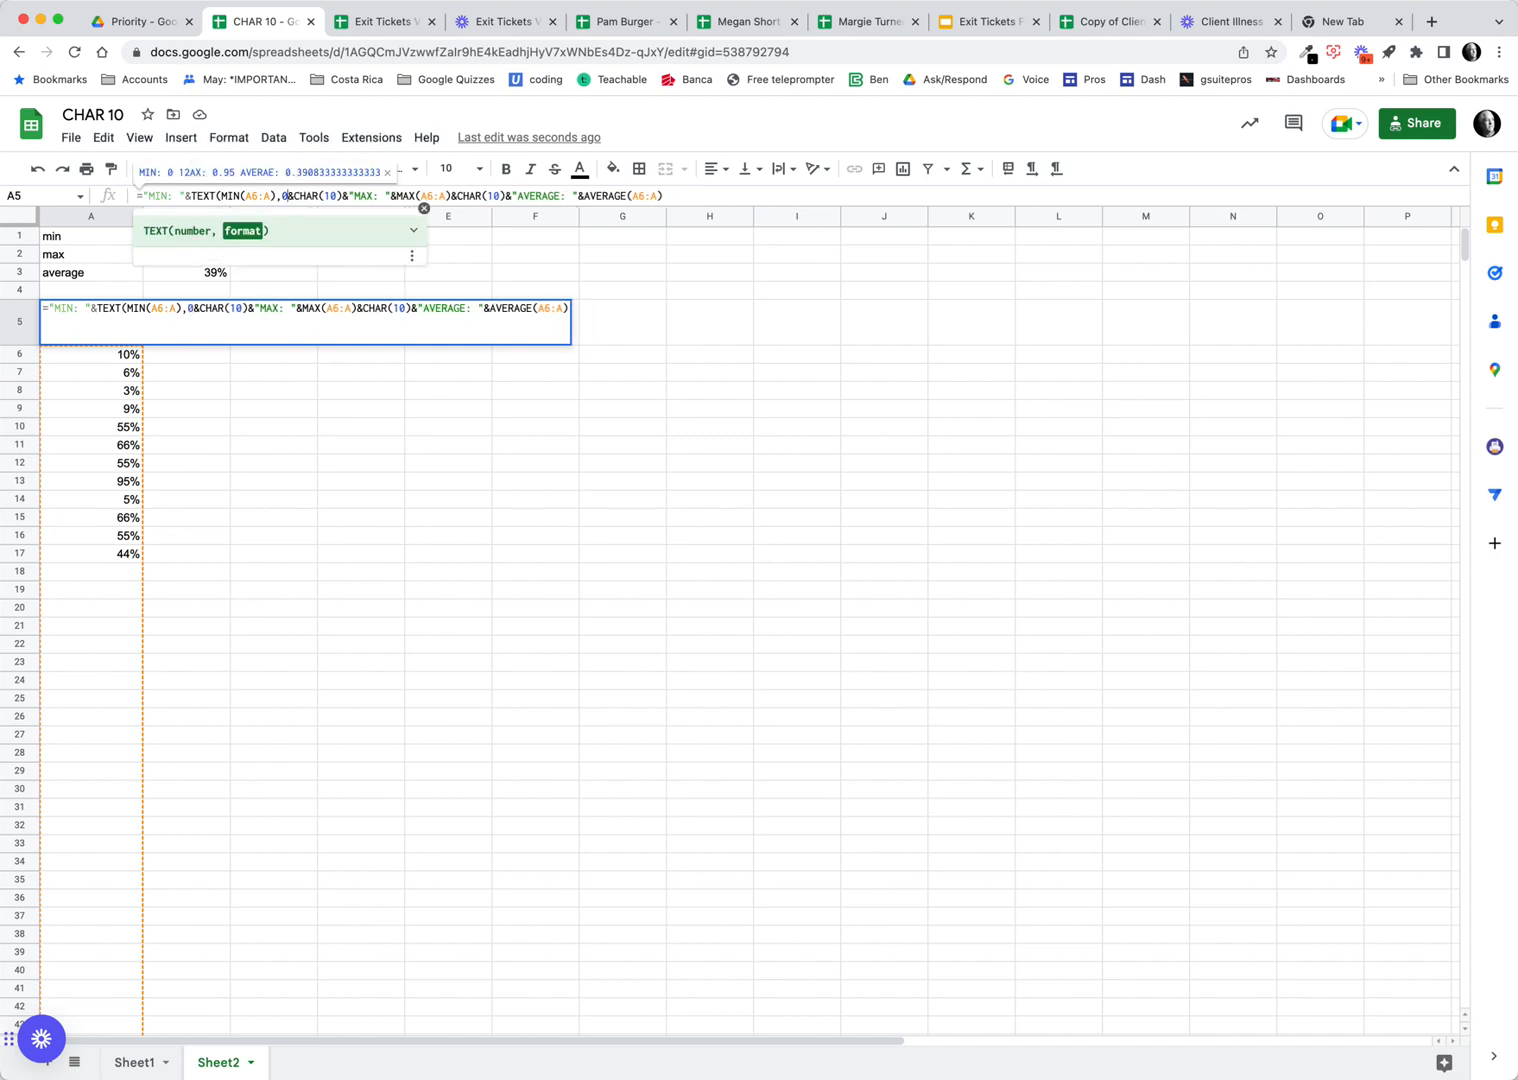
pyautogui.write('%')
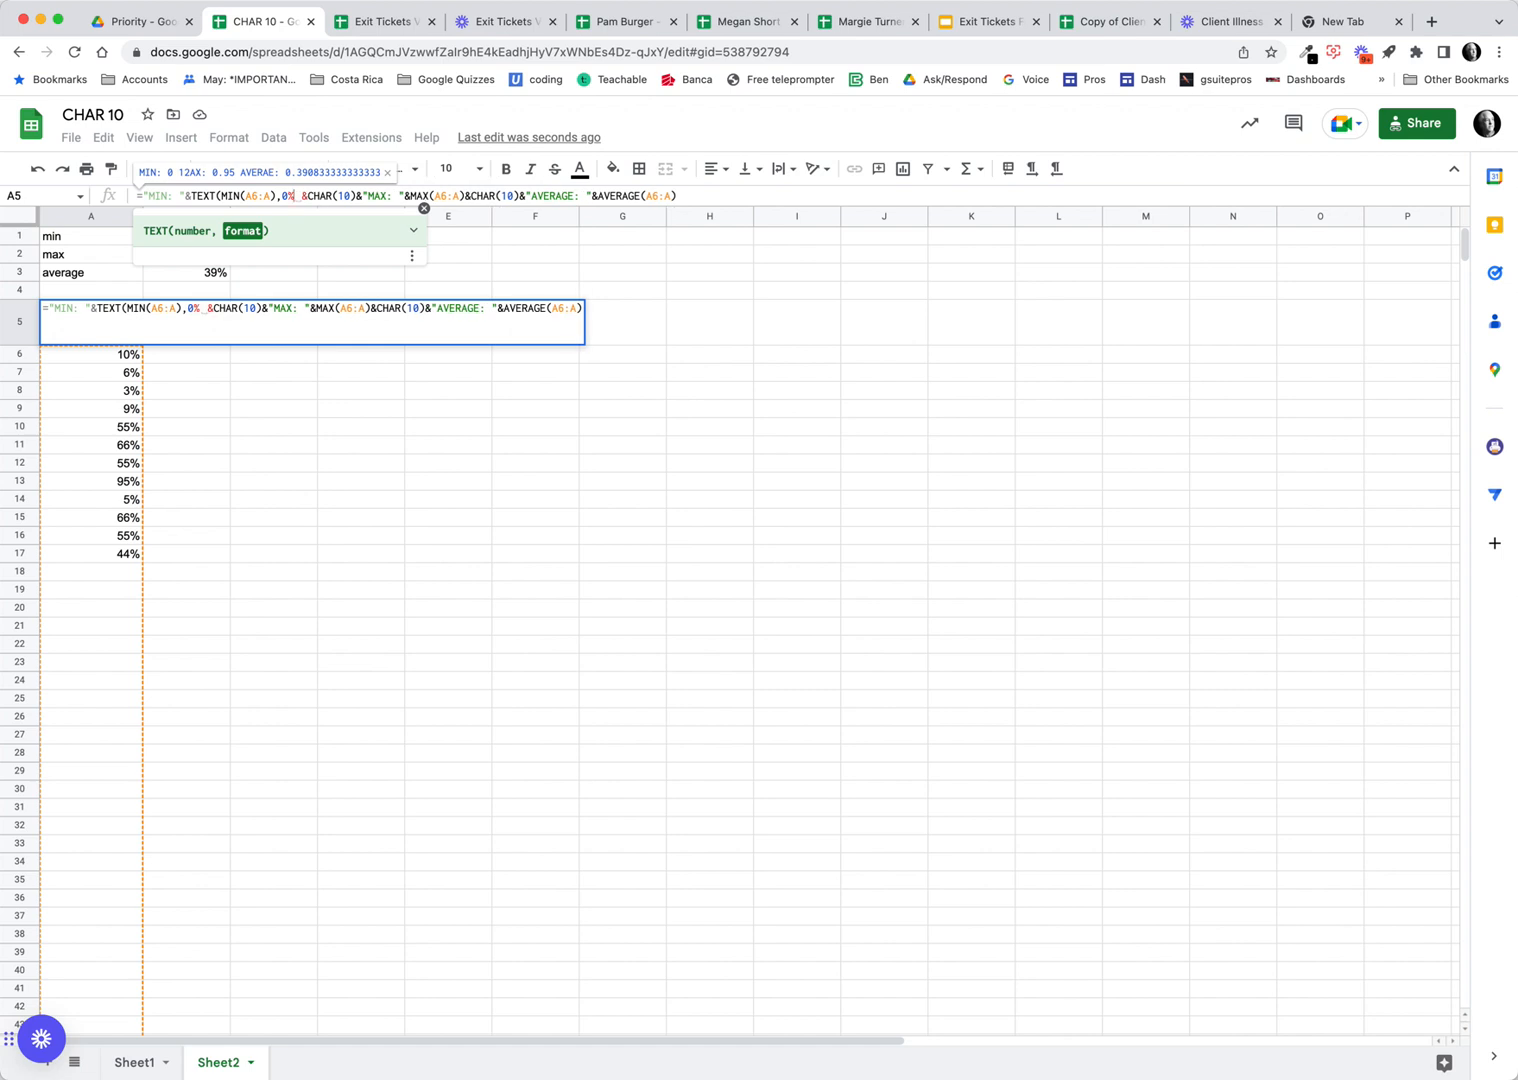
pyautogui.press('BackSpace')
pyautogui.click(281, 196)
pyautogui.write('"')
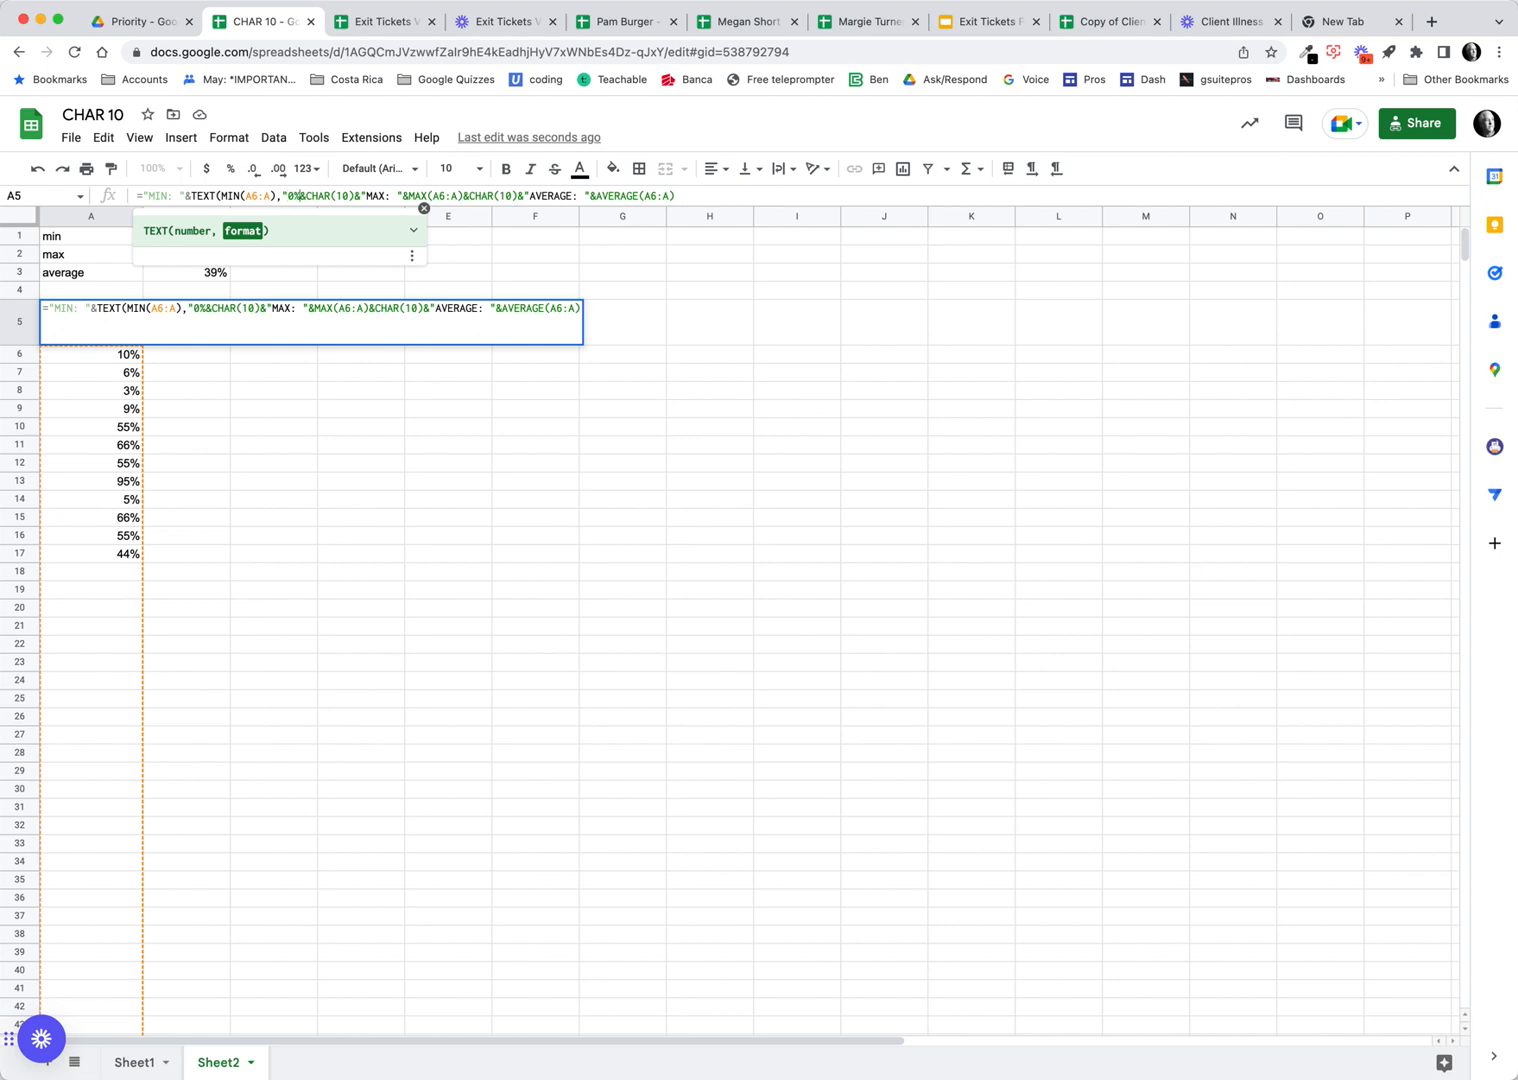
pyautogui.click(298, 196)
pyautogui.write('"')
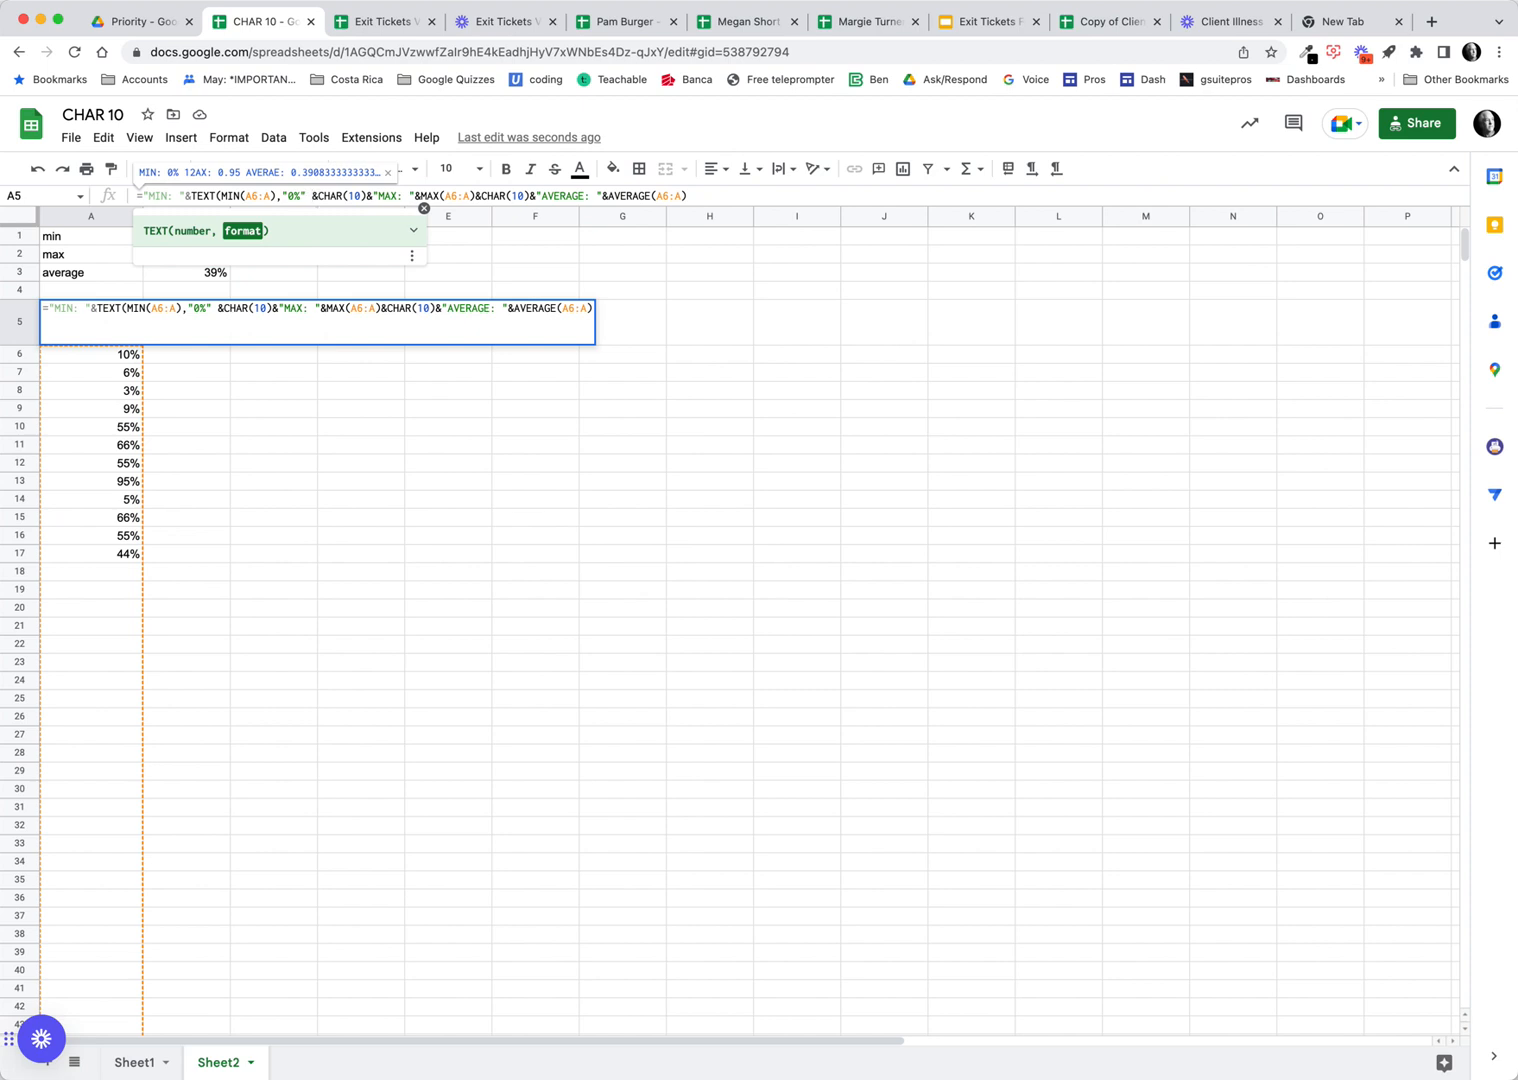
pyautogui.write(' )')
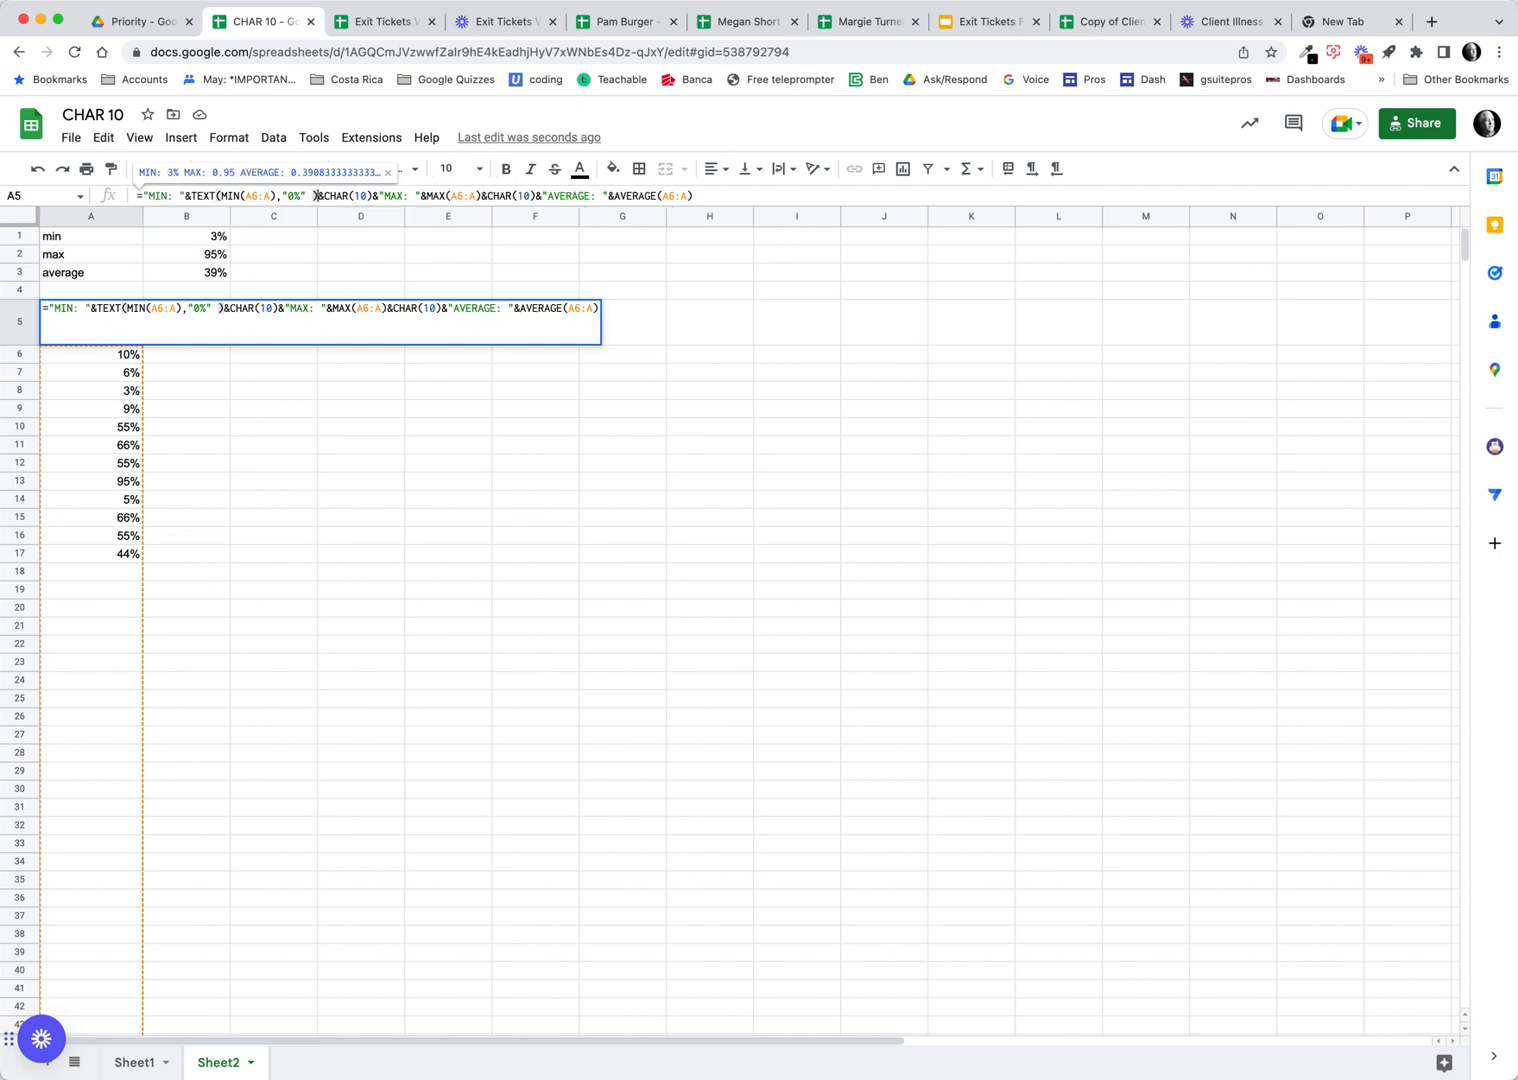
pyautogui.press('Return')
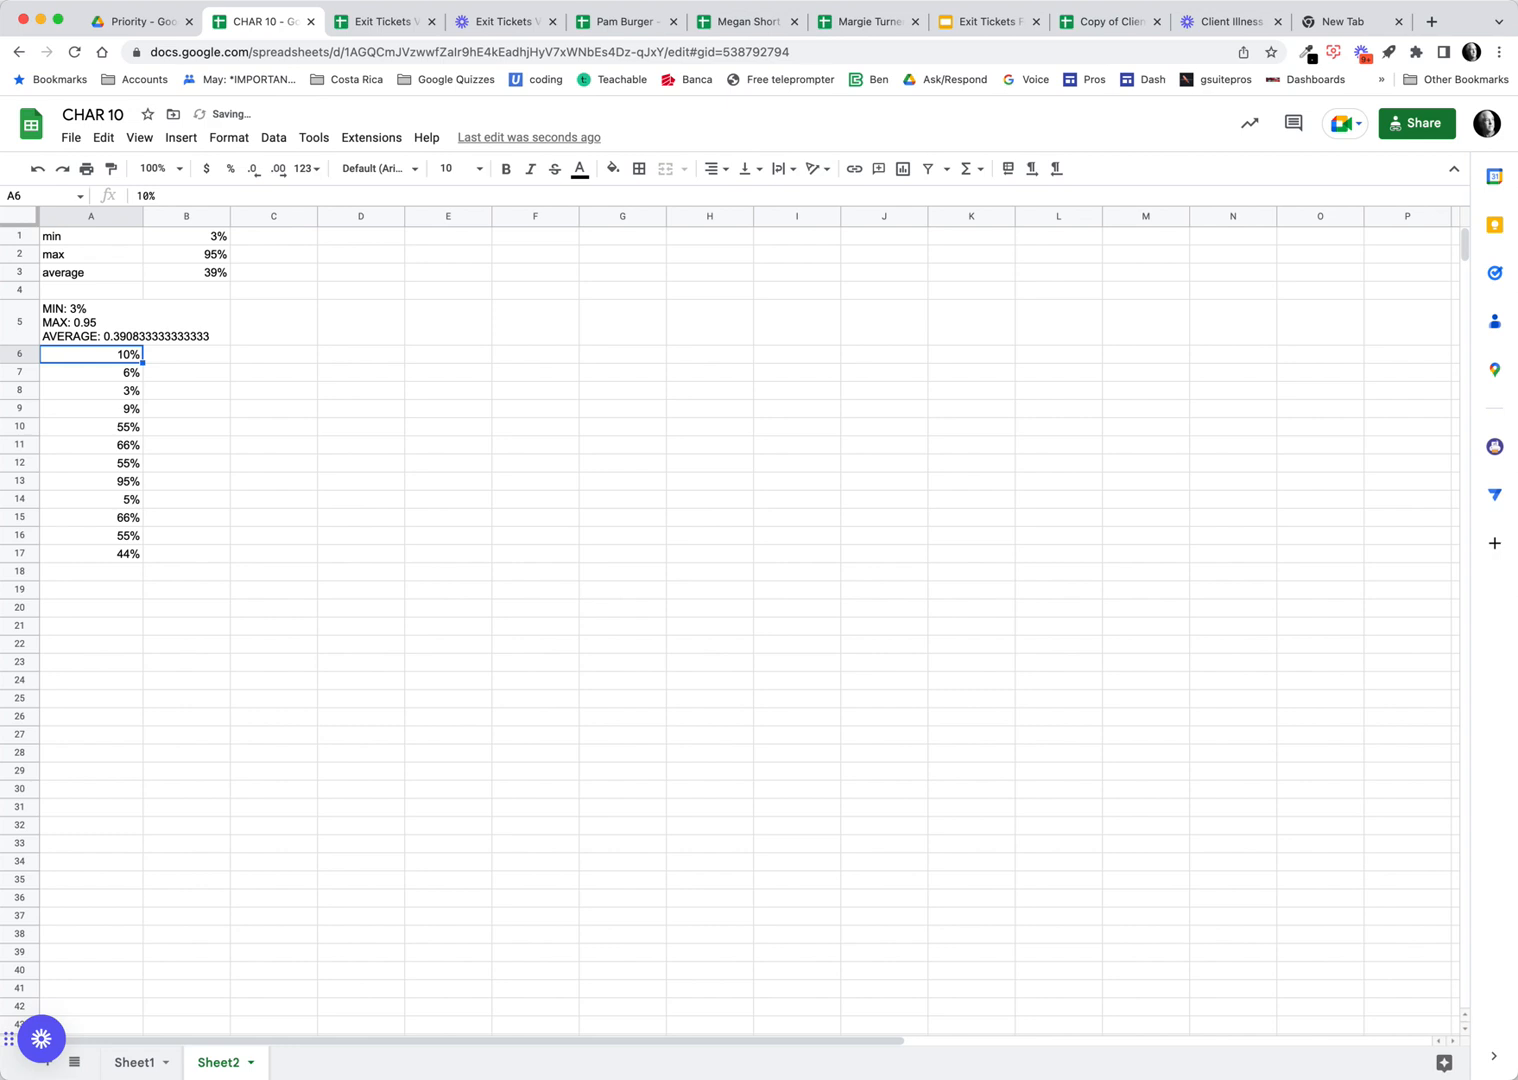
# Step: Insert TEXT( before MAX(A6:A) in the A5 formula
pyautogui.click(85, 316)
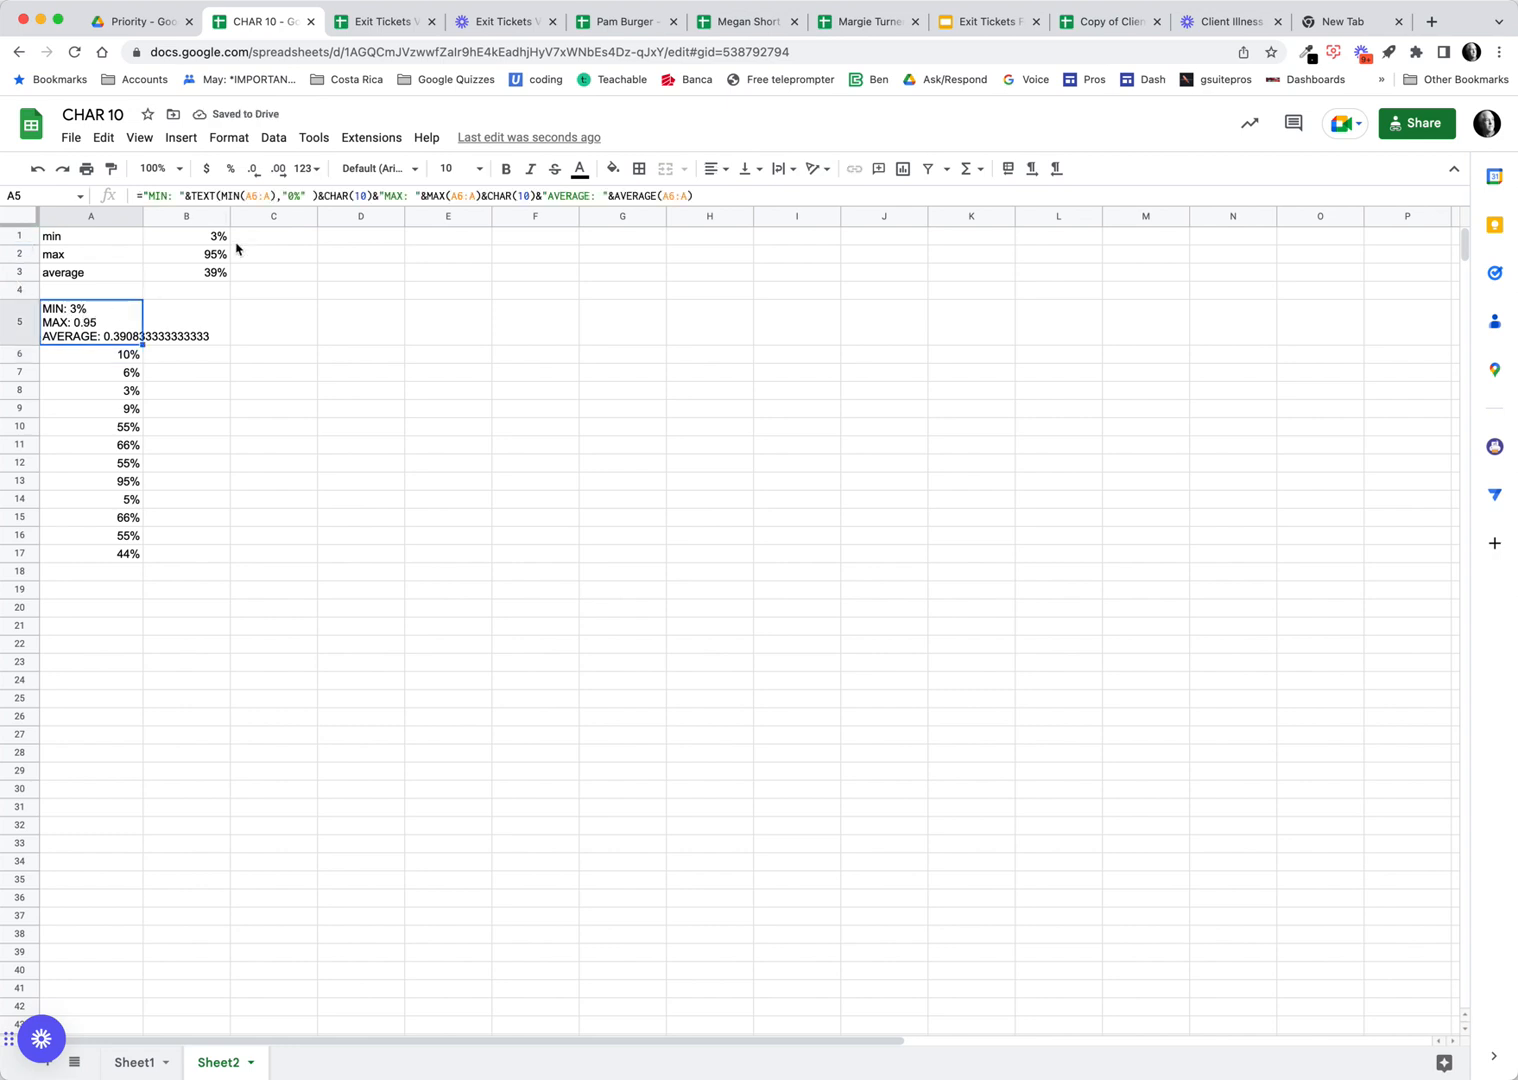
pyautogui.click(425, 195)
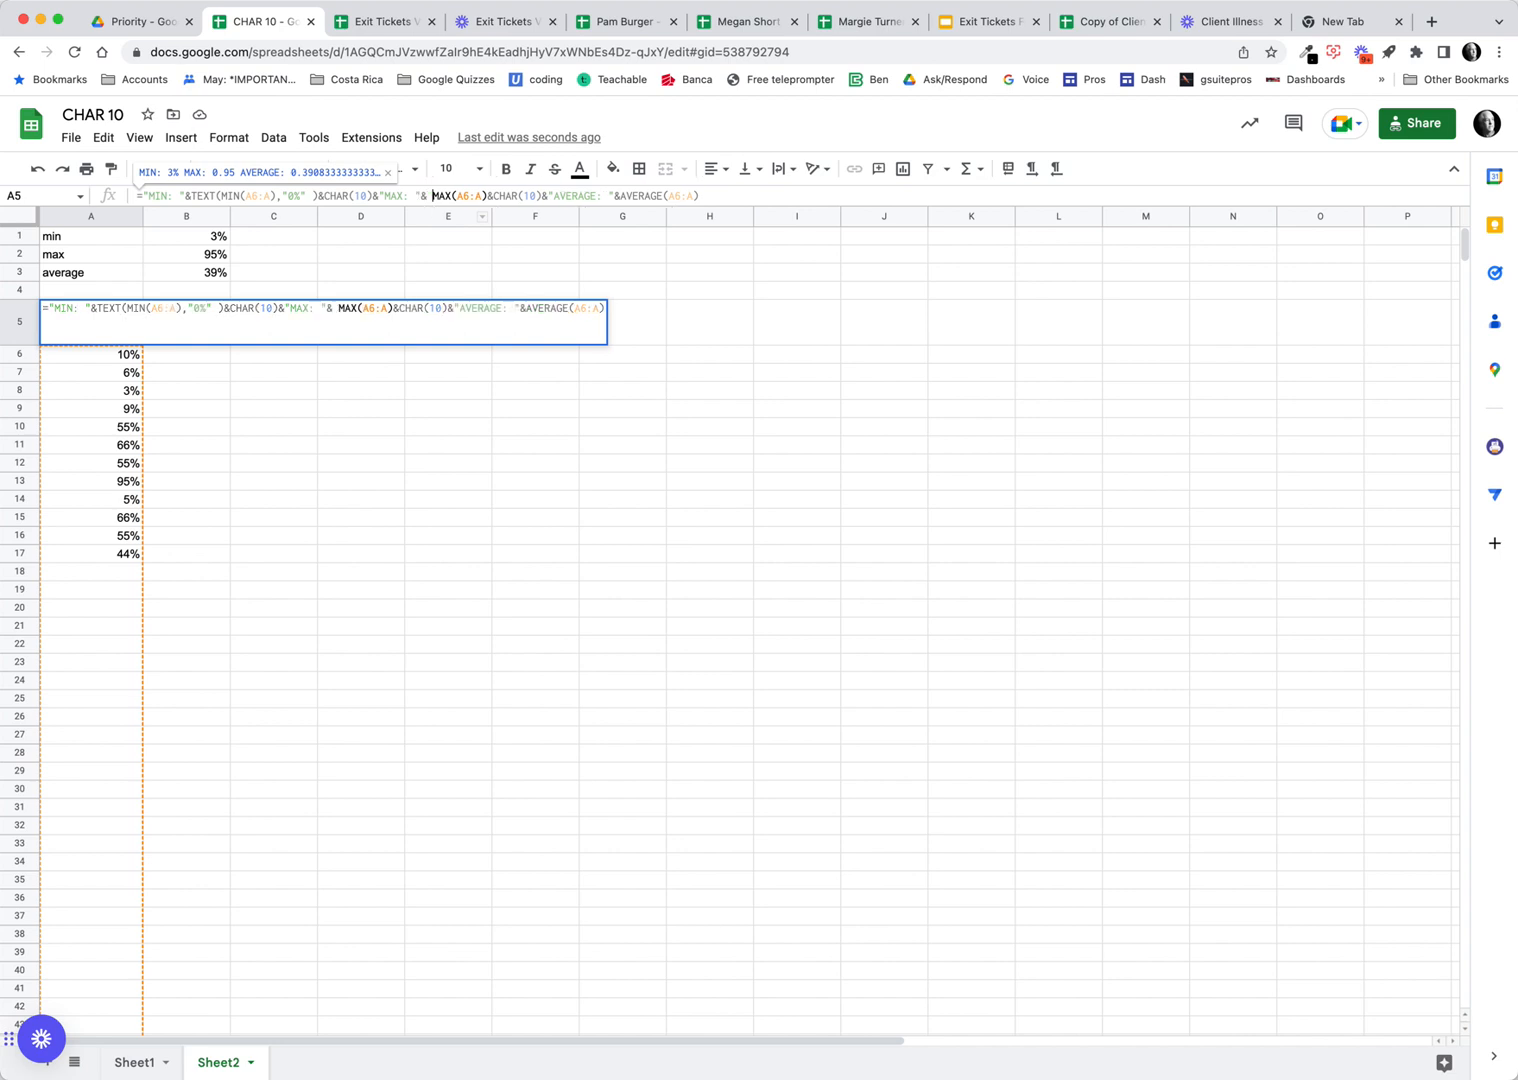
pyautogui.write('YEXY(')
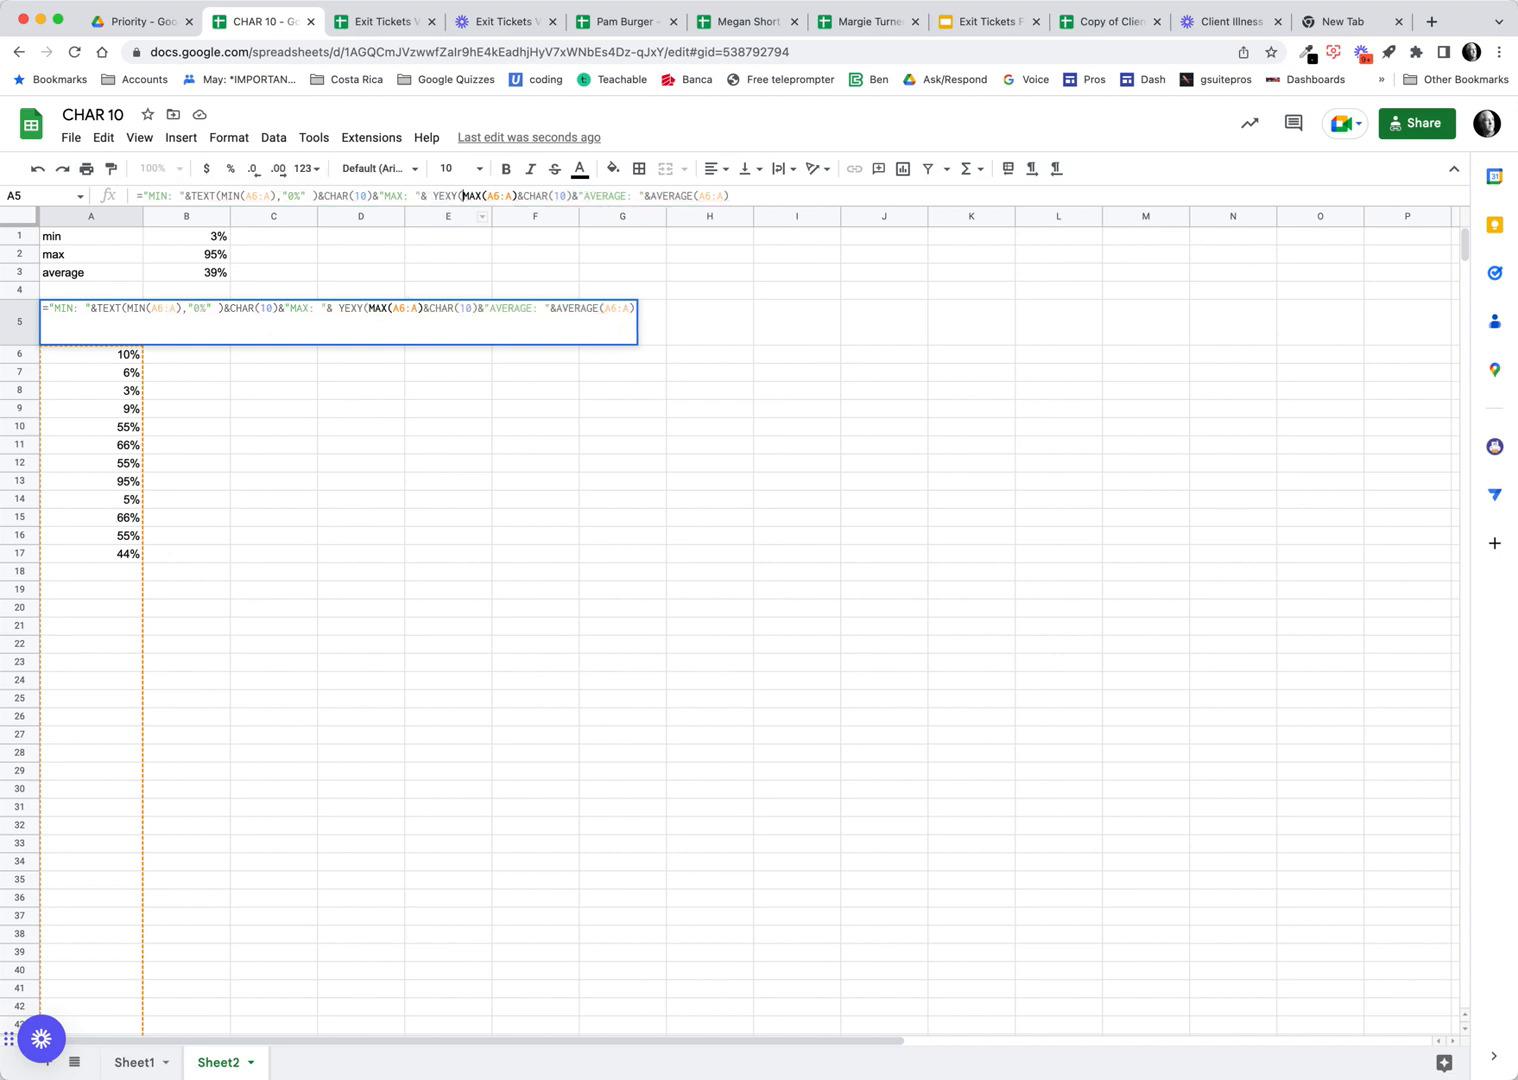
pyautogui.click(446, 196)
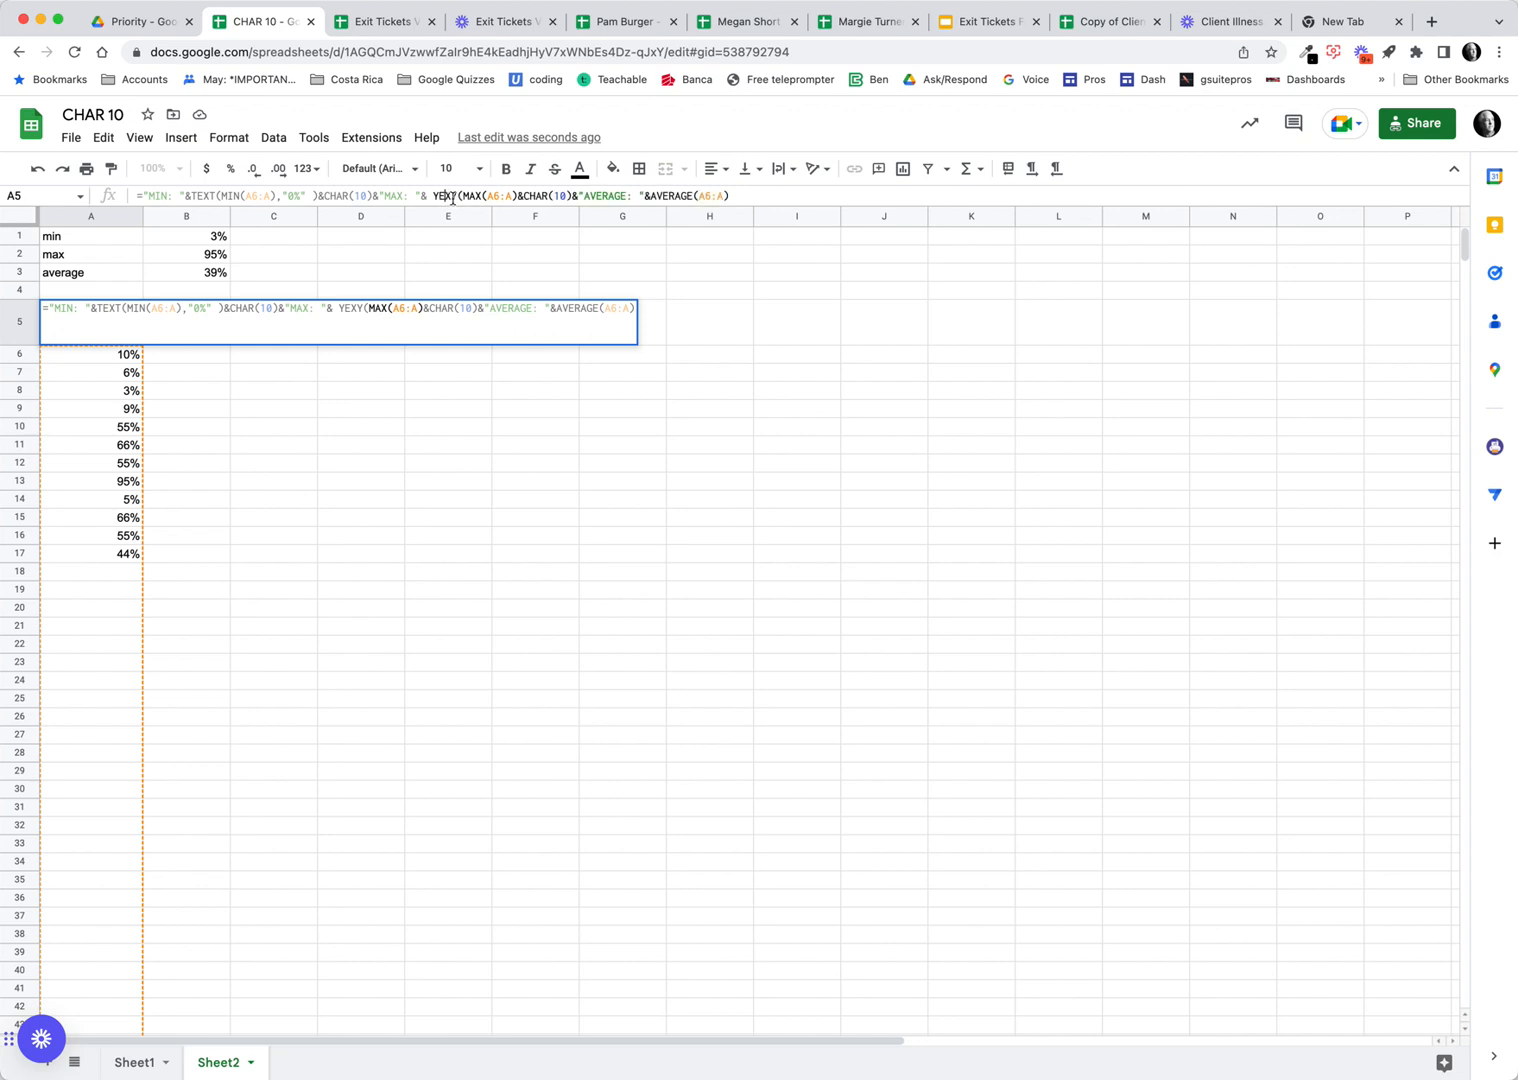
pyautogui.doubleClick(446, 196)
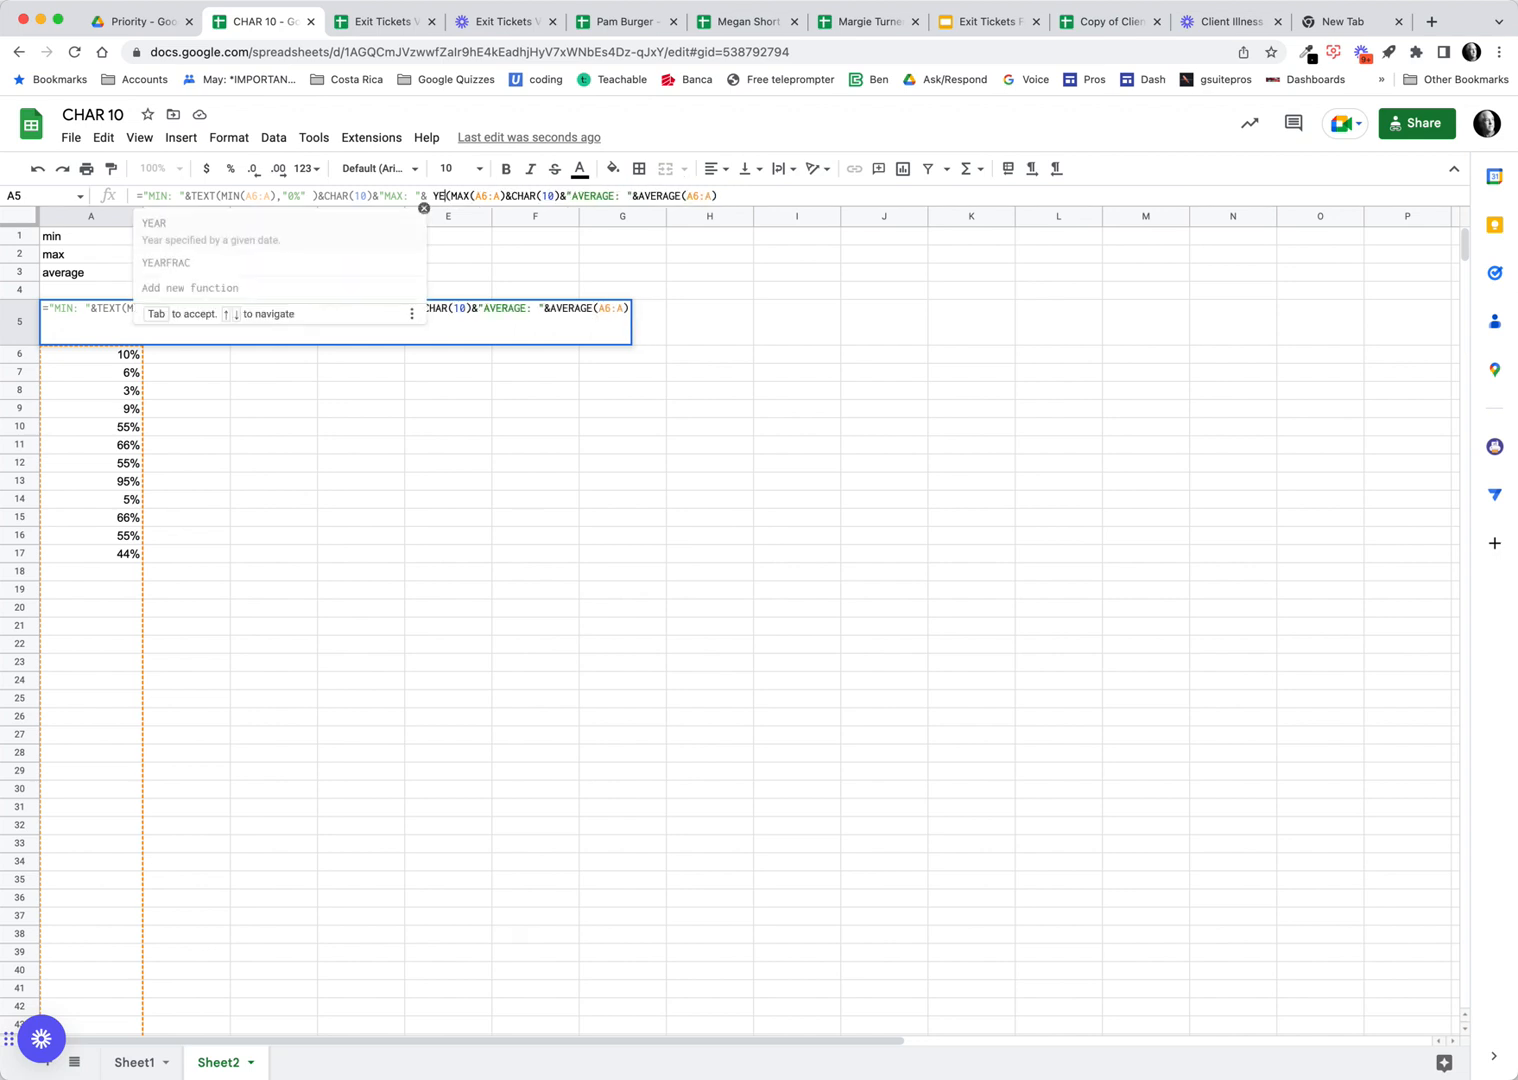
pyautogui.write('TEXT')
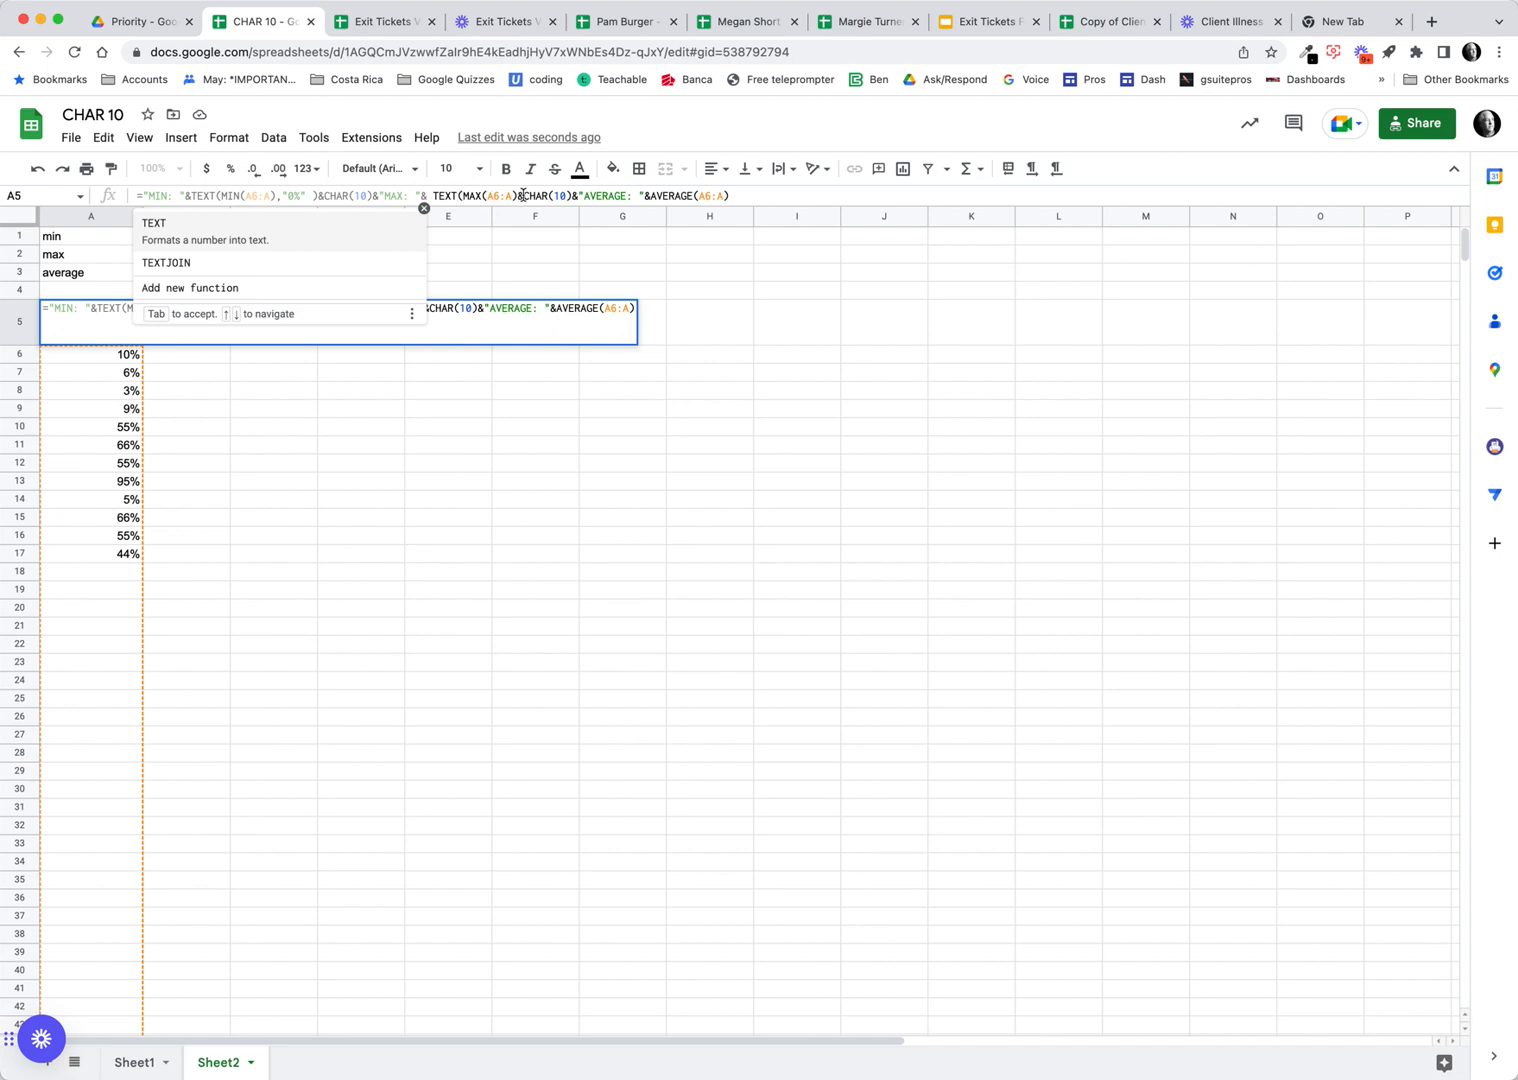
# Step: Add a comma and the "0%" format argument after MAX(A6:A) in the A5 formula
pyautogui.click(518, 196)
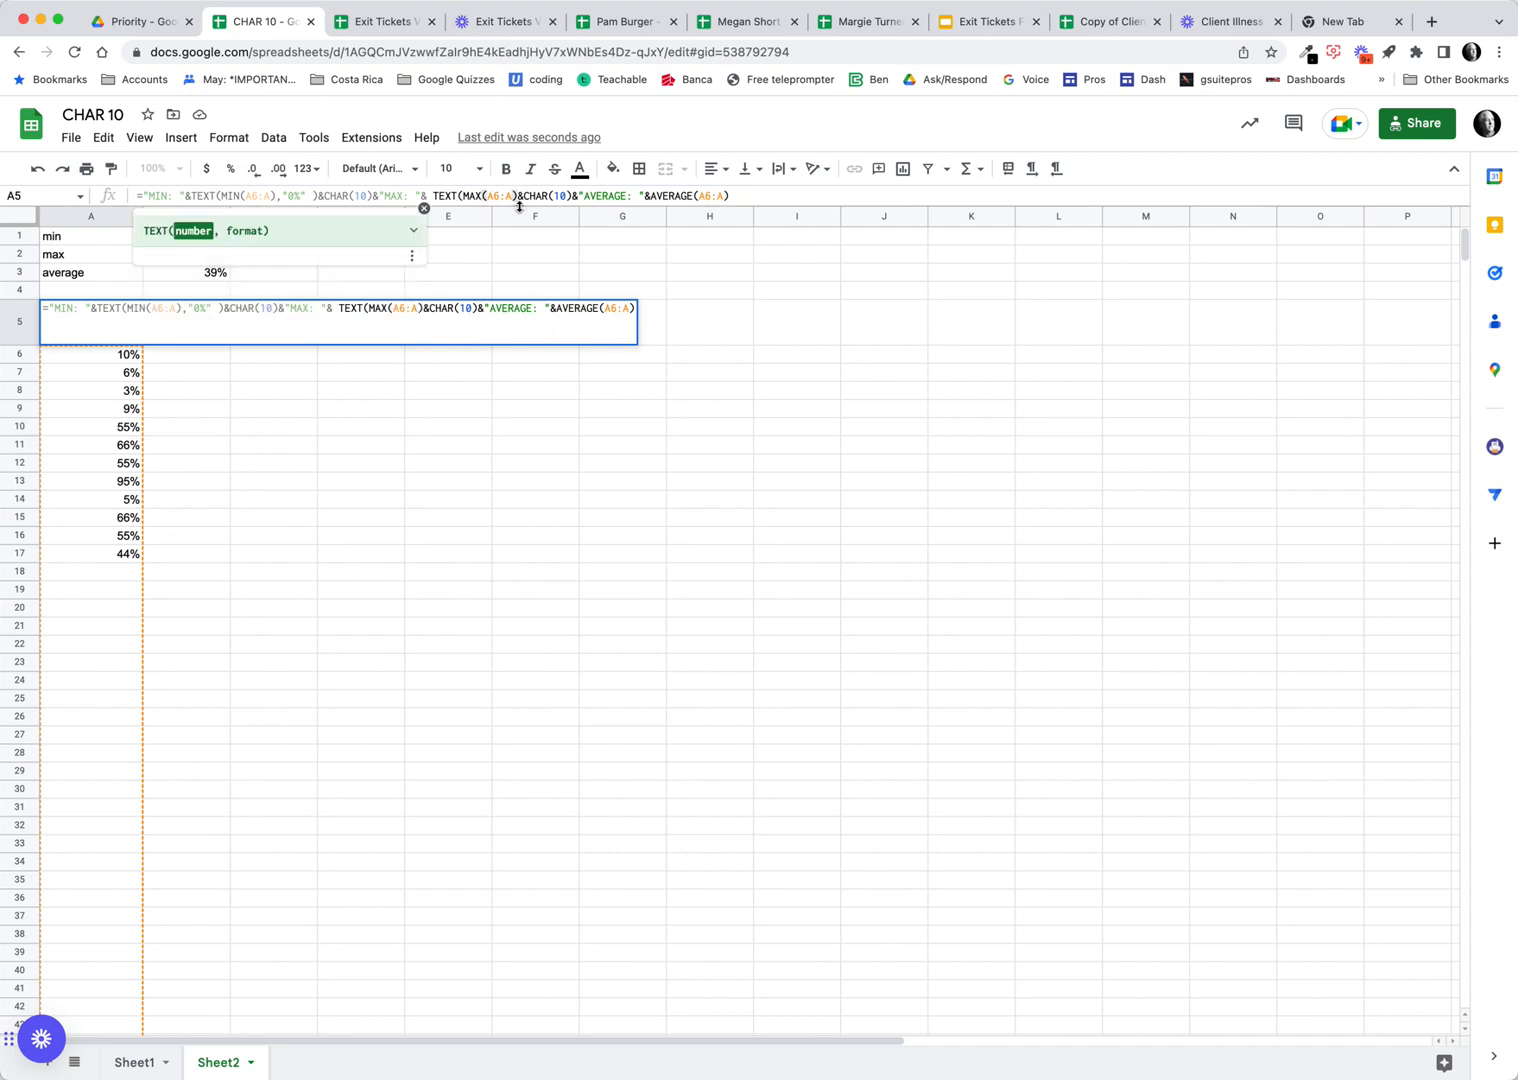
pyautogui.write(',')
pyautogui.press('BackSpace')
pyautogui.write('"')
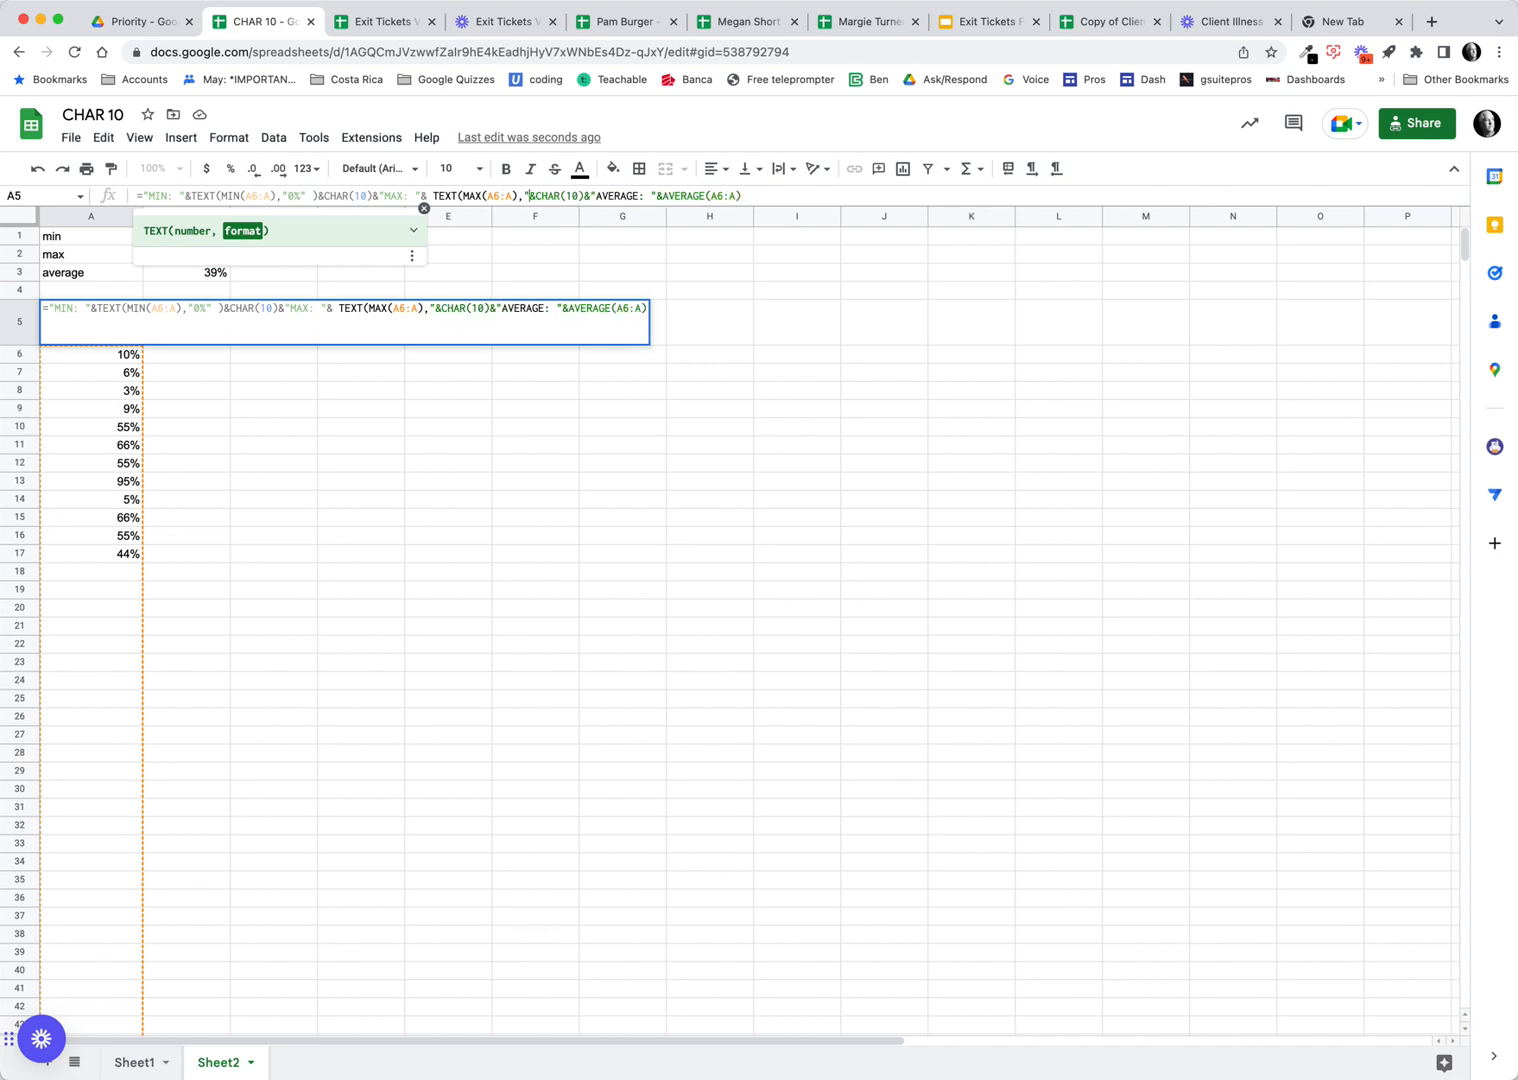
pyautogui.write('0%')
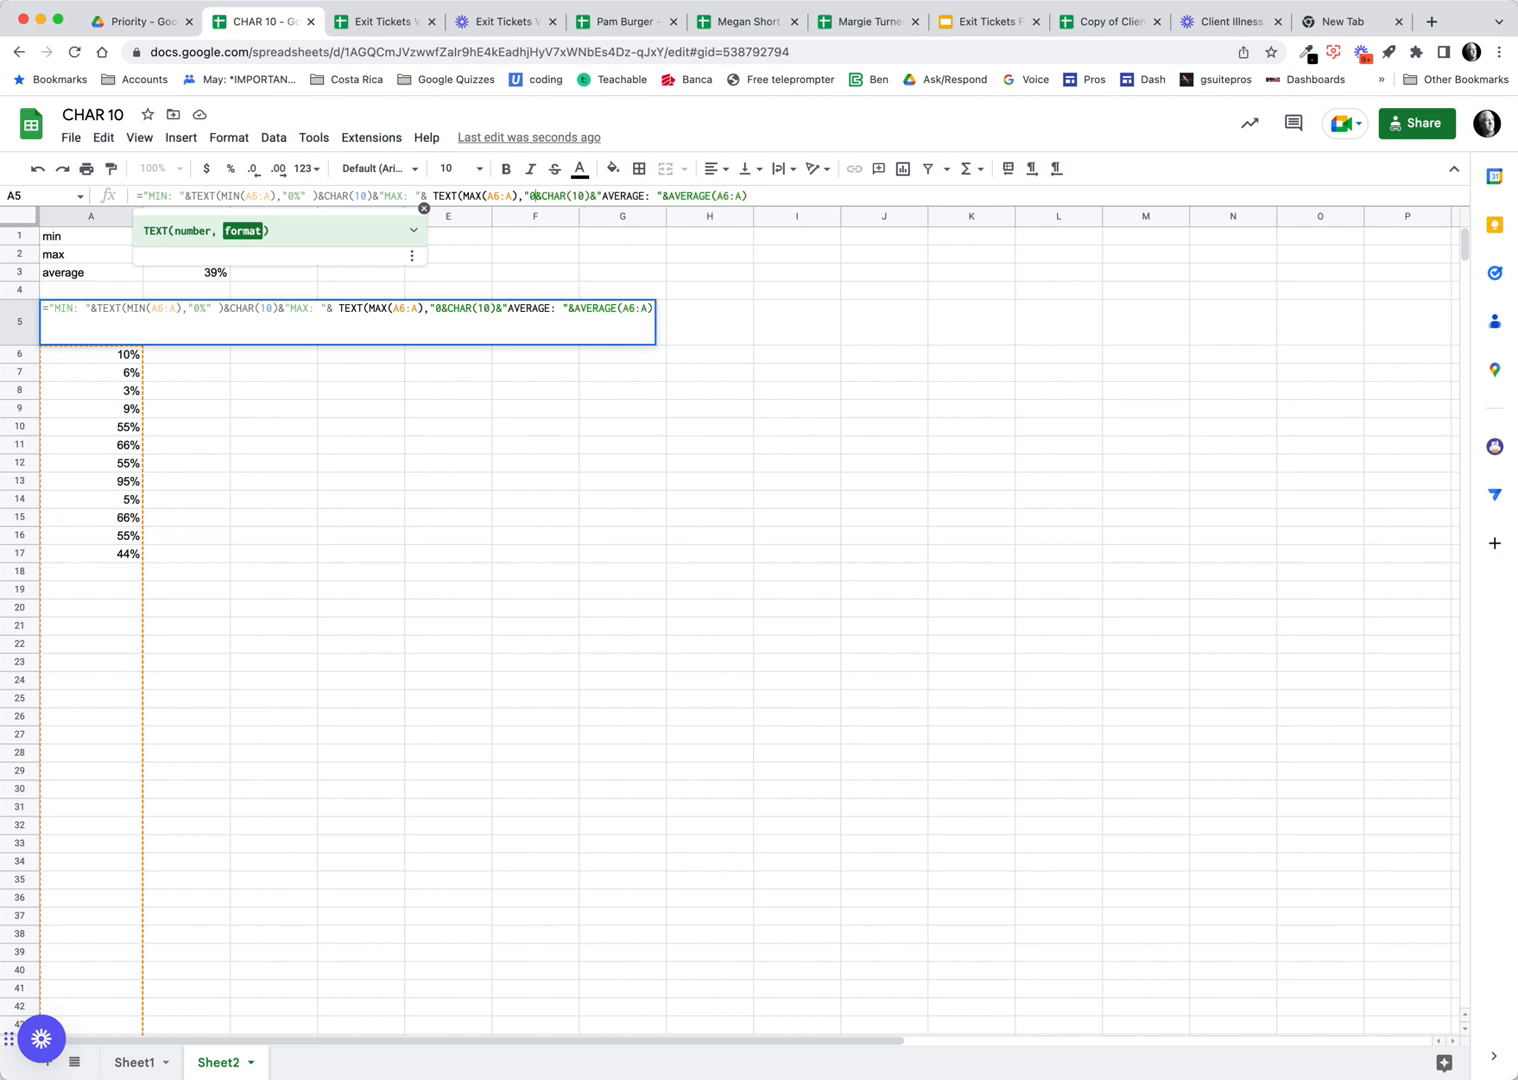
pyautogui.write('"')
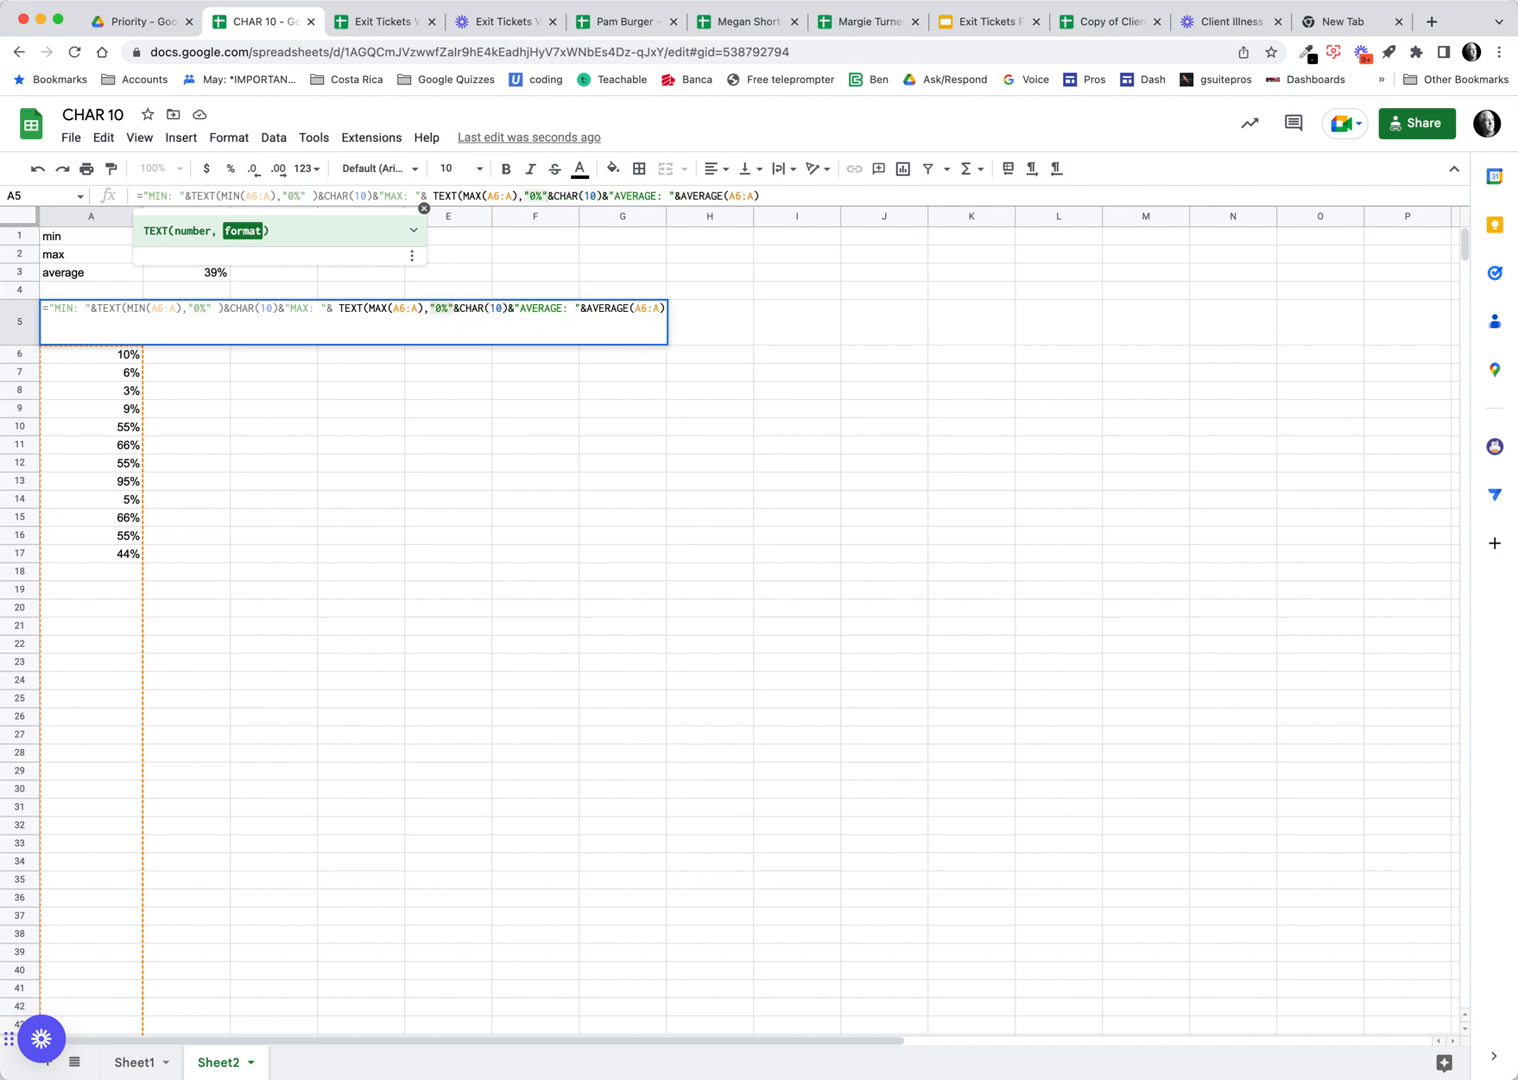
# Step: Wrap AVERAGE(A6:A) in the A5 formula in a TEXT function with the "0%" format and enter the formula
pyautogui.click(677, 195)
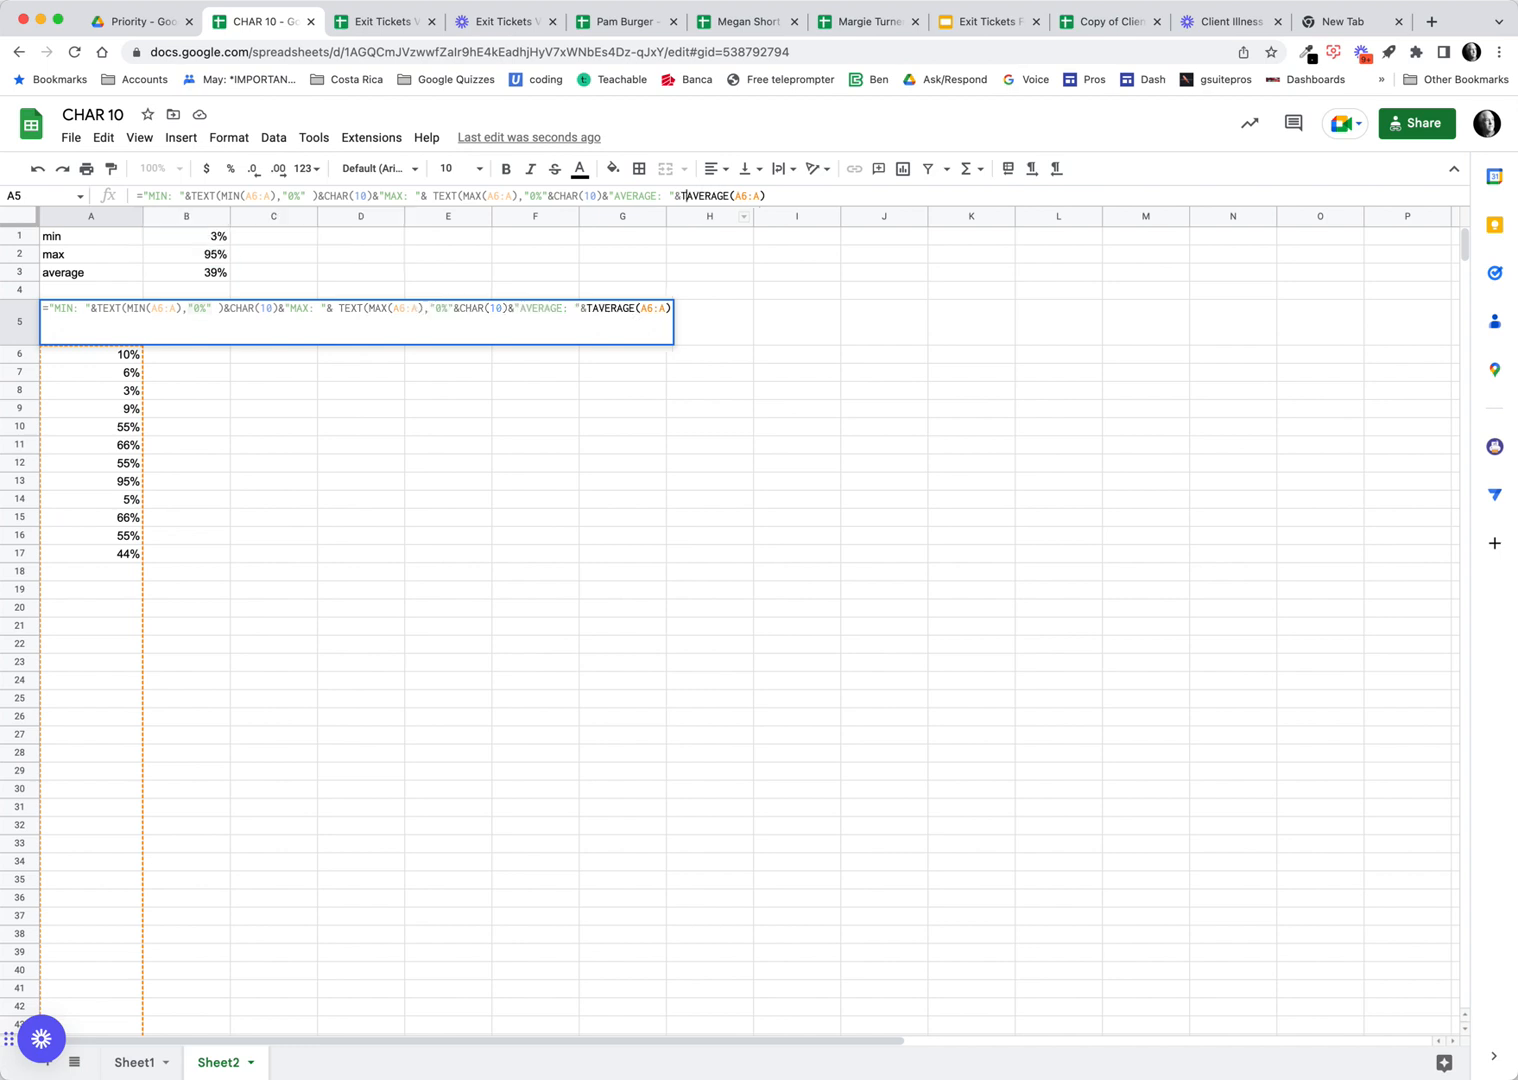
pyautogui.write('TEXT(')
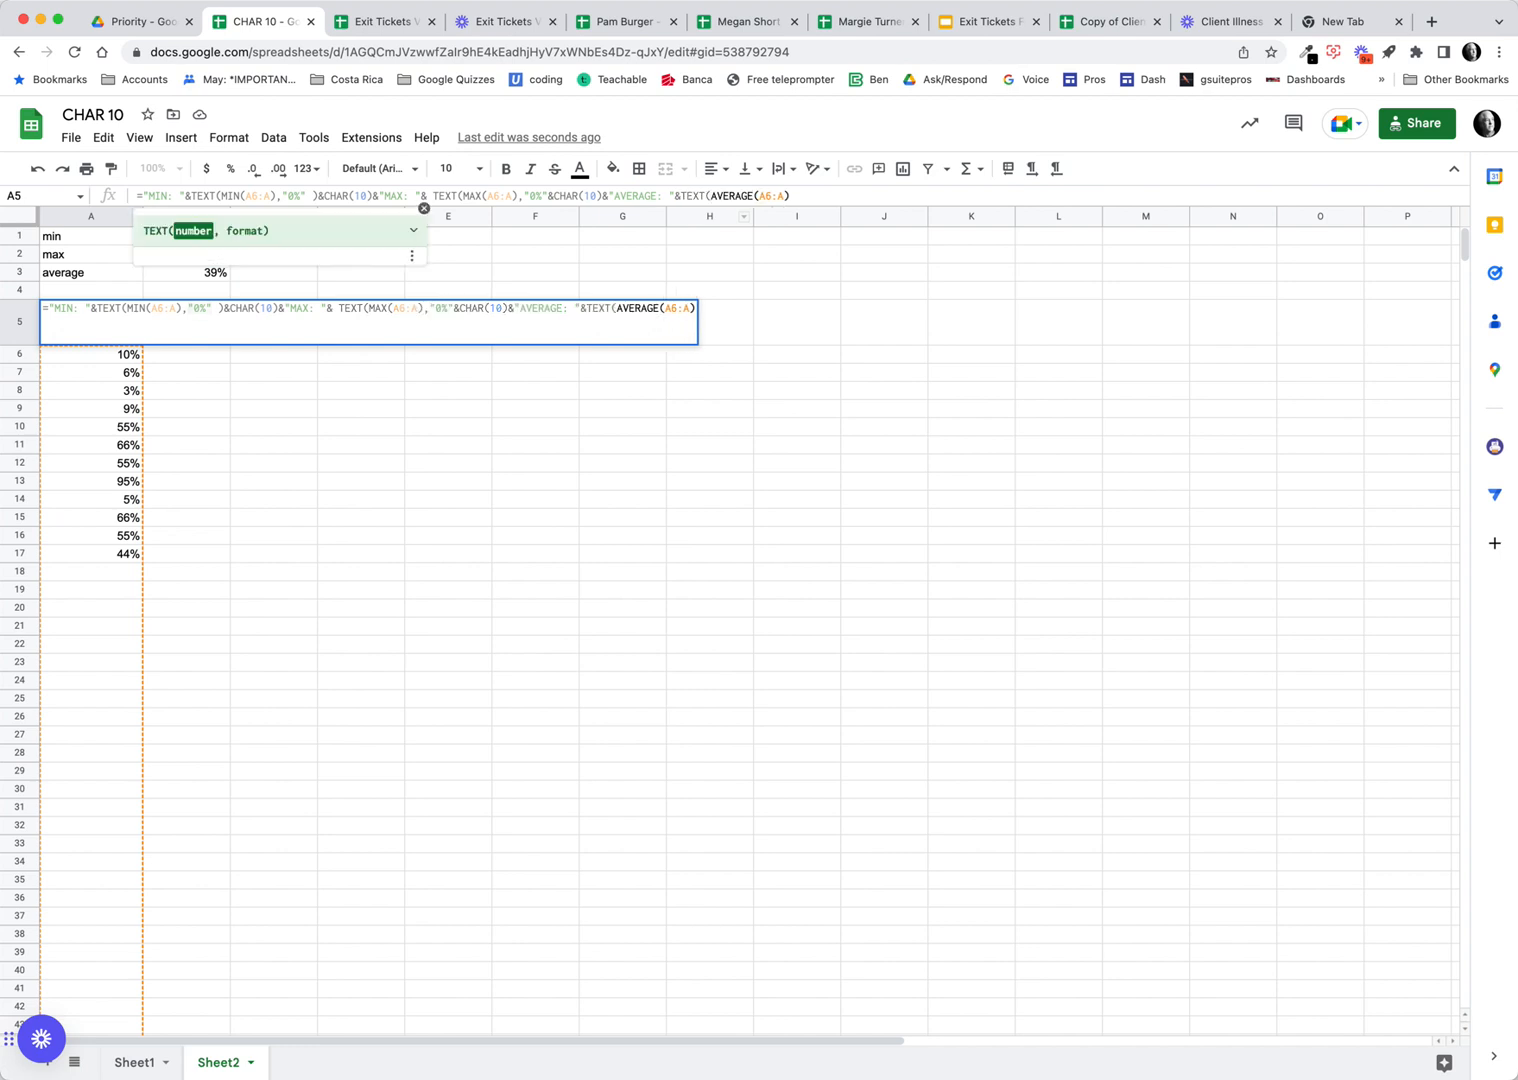
pyautogui.click(794, 197)
pyautogui.write(',')
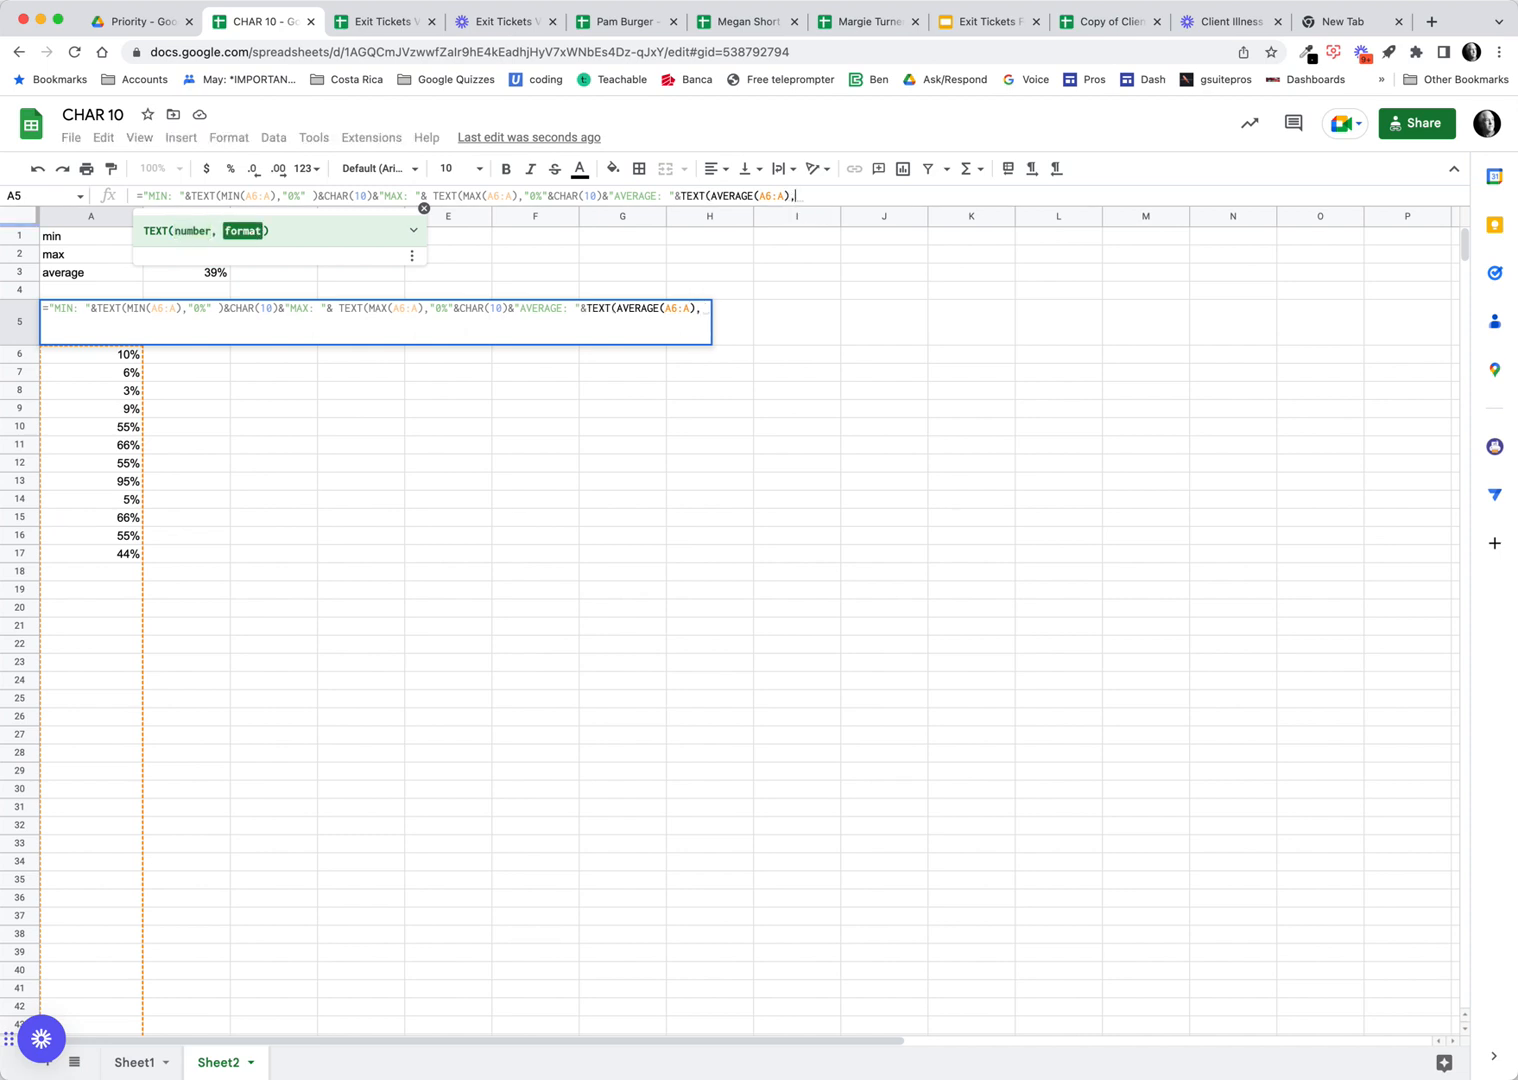
pyautogui.write('"')
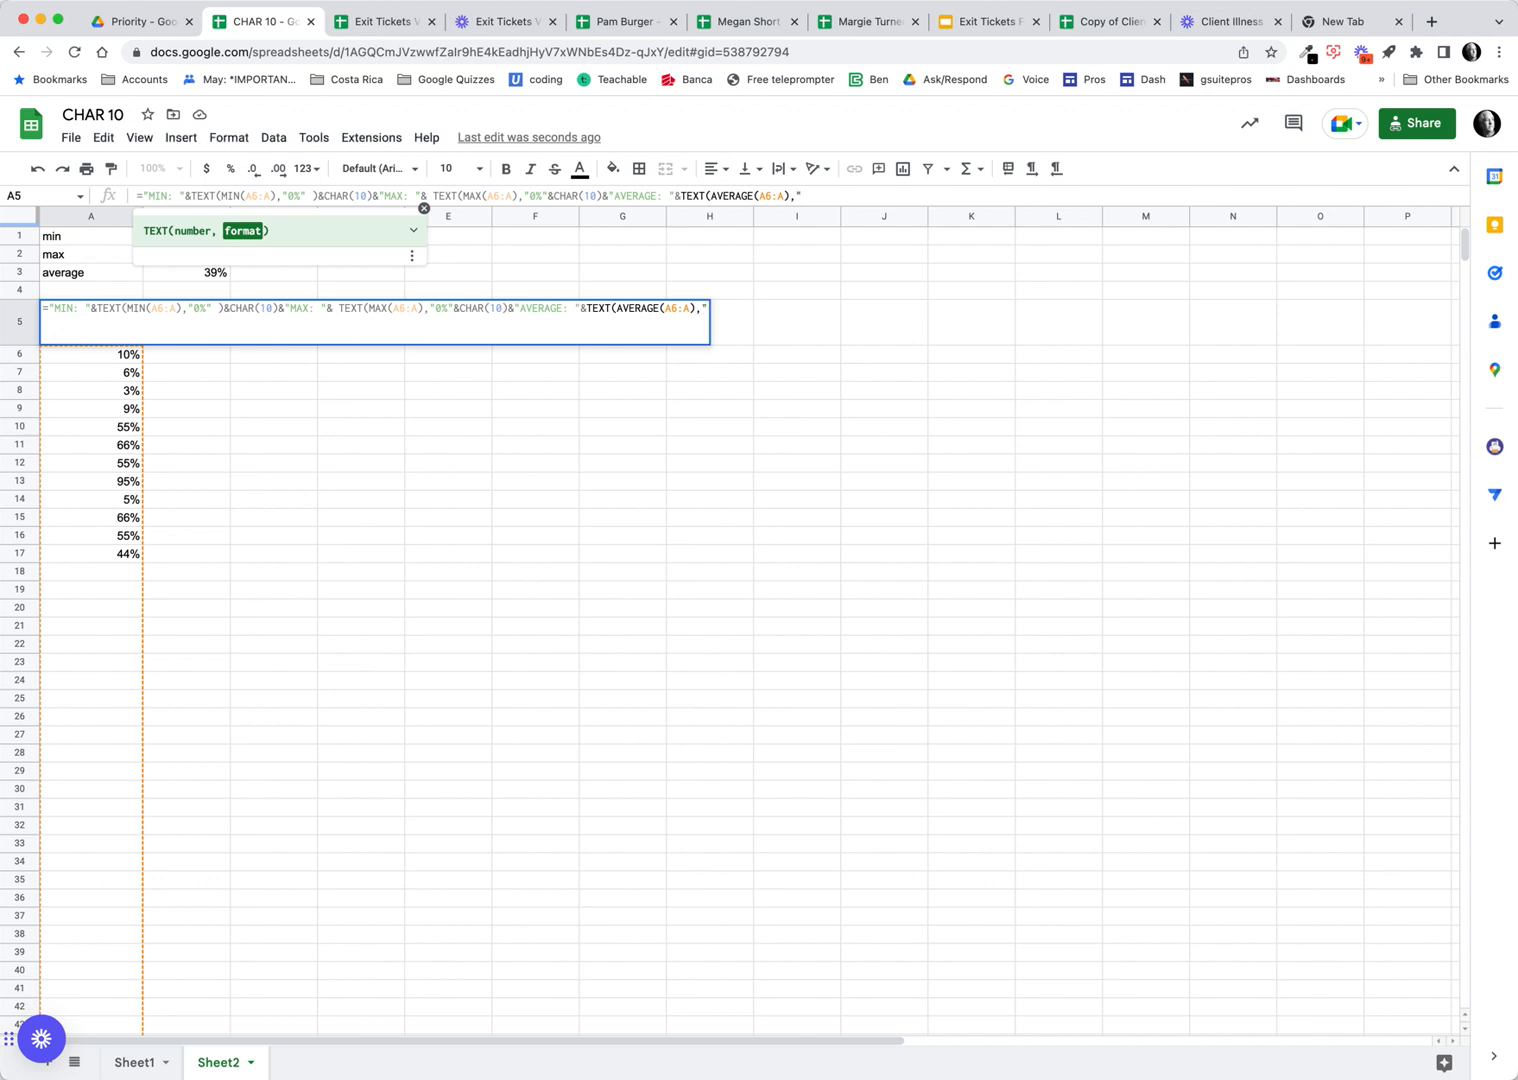
pyautogui.write('0%")')
pyautogui.press('Return')
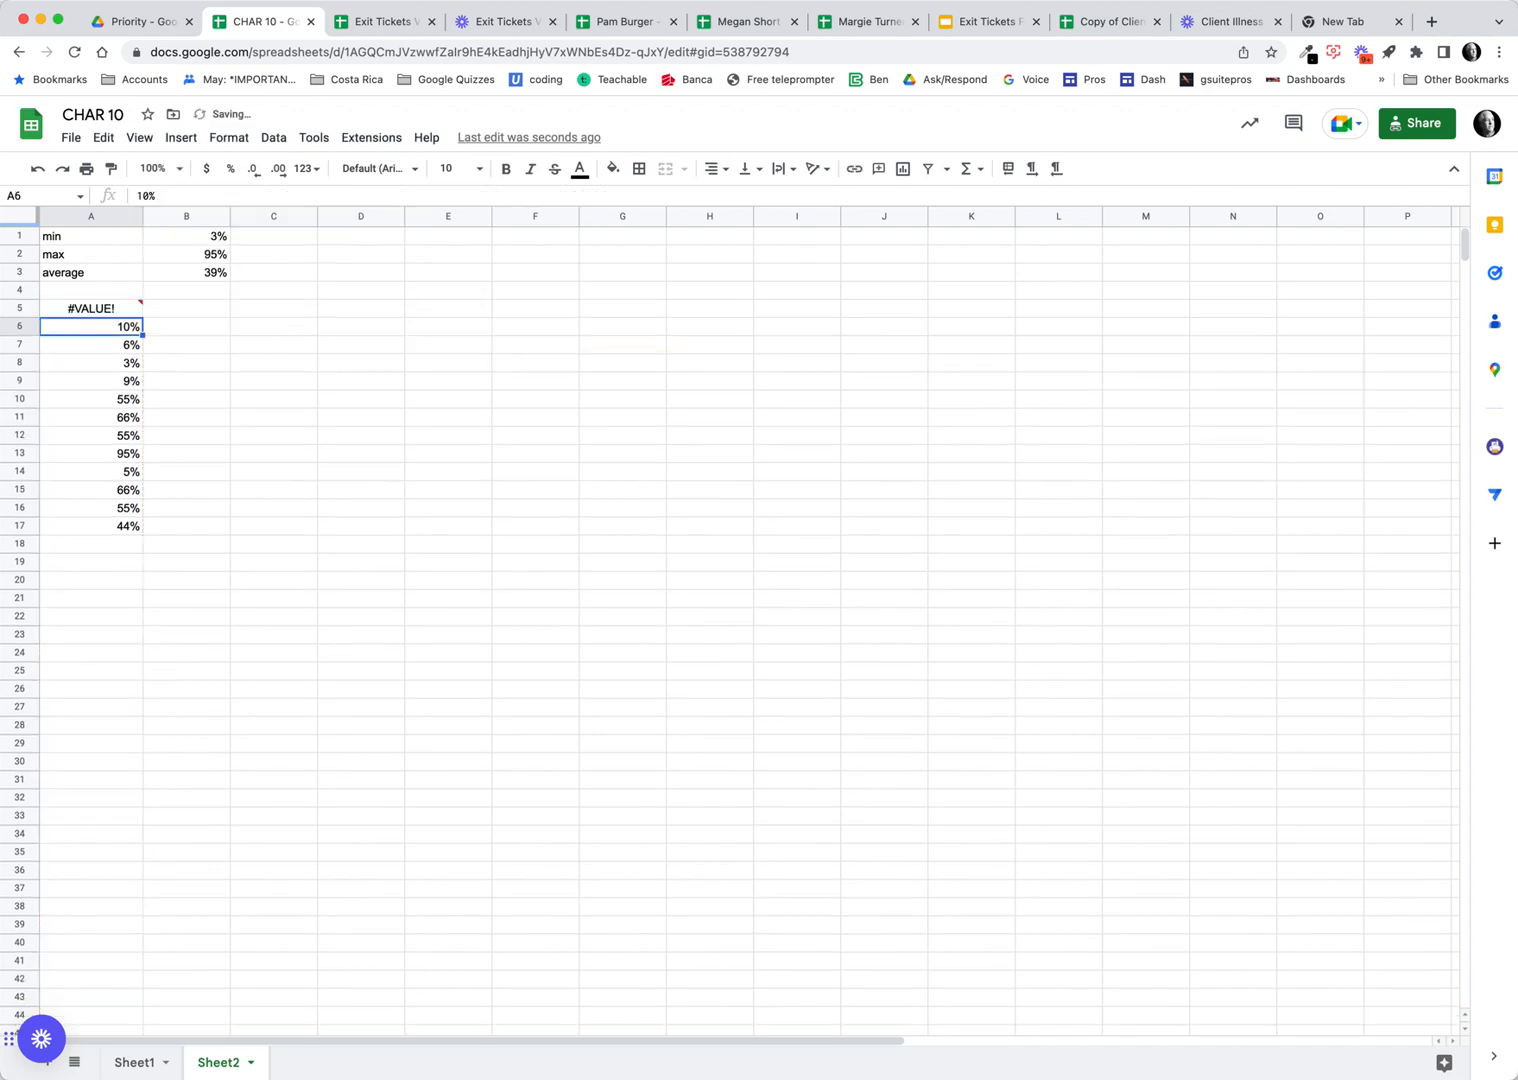
# Step: Remove the extra closing parenthesis at the end of the A5 formula, close the MAX TEXT function after its "0%" and enter the formula
pyautogui.click(93, 312)
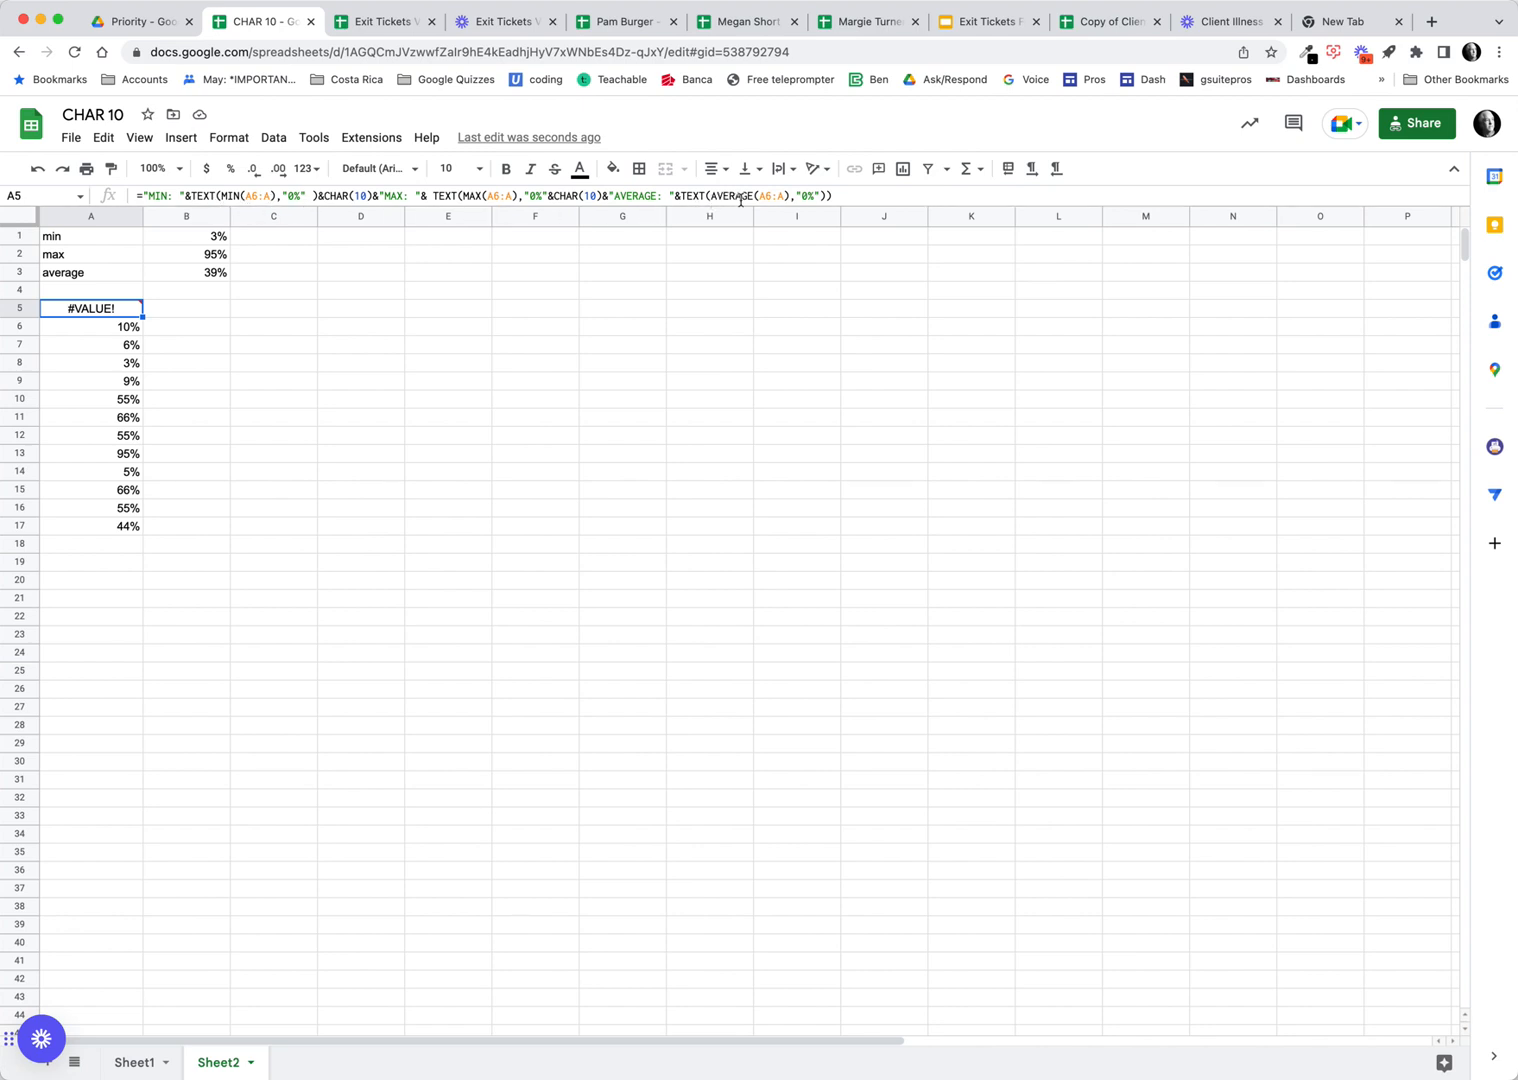
pyautogui.click(844, 196)
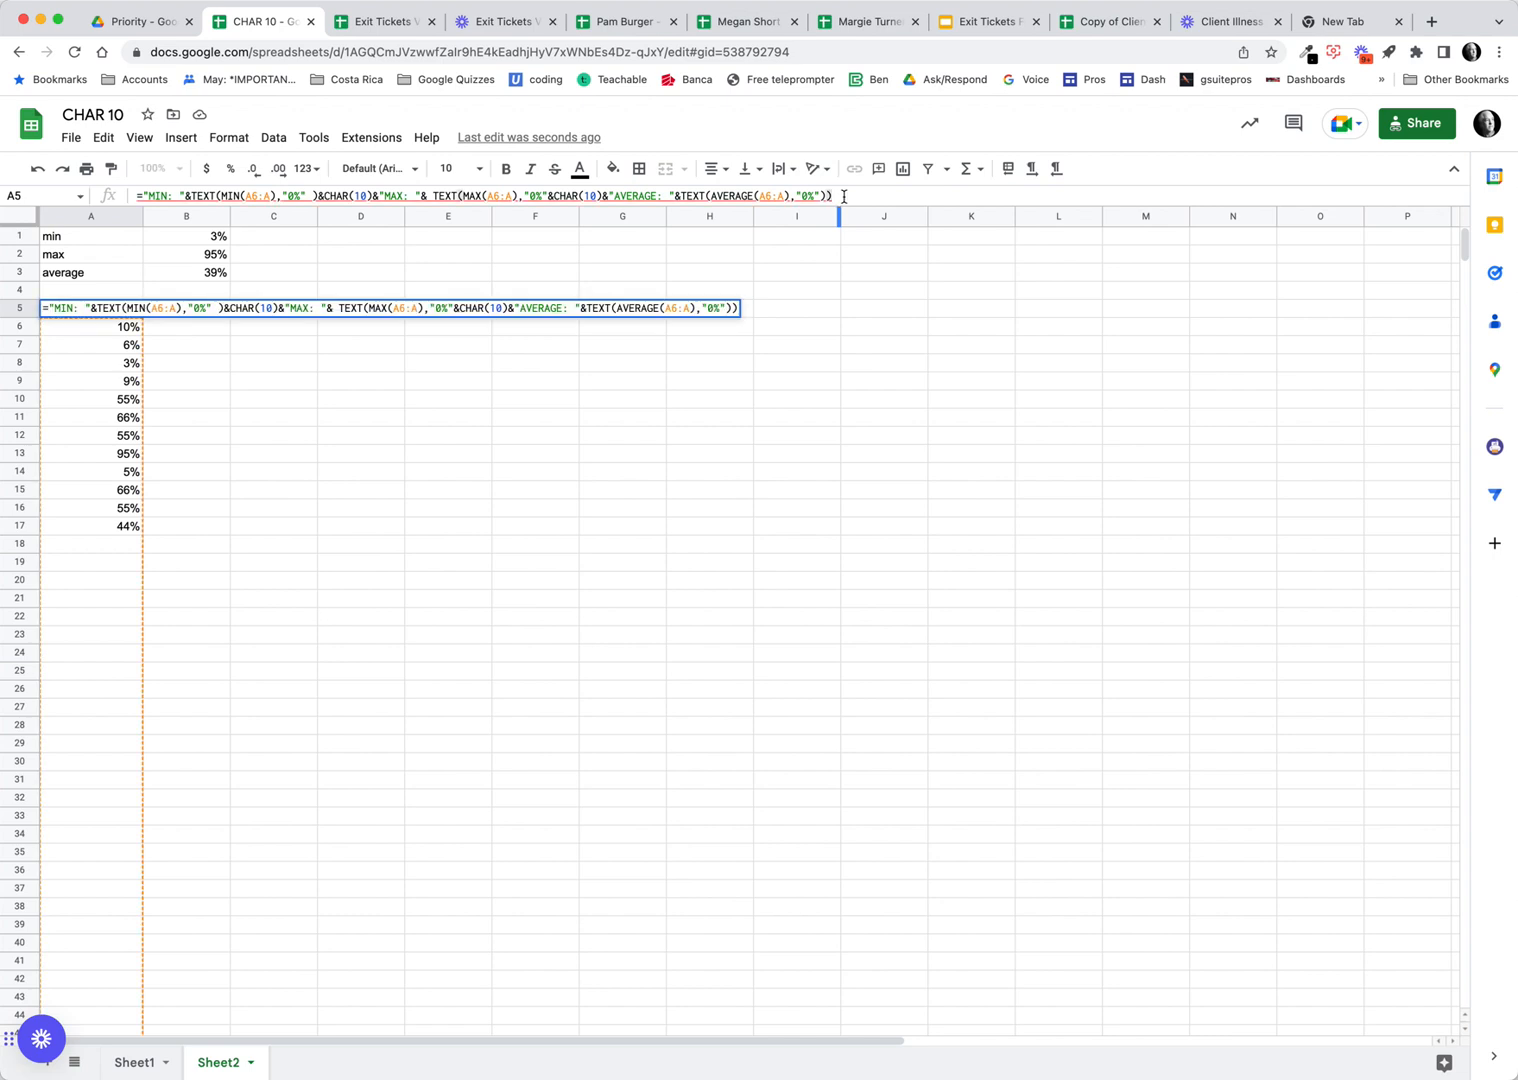
pyautogui.press('BackSpace')
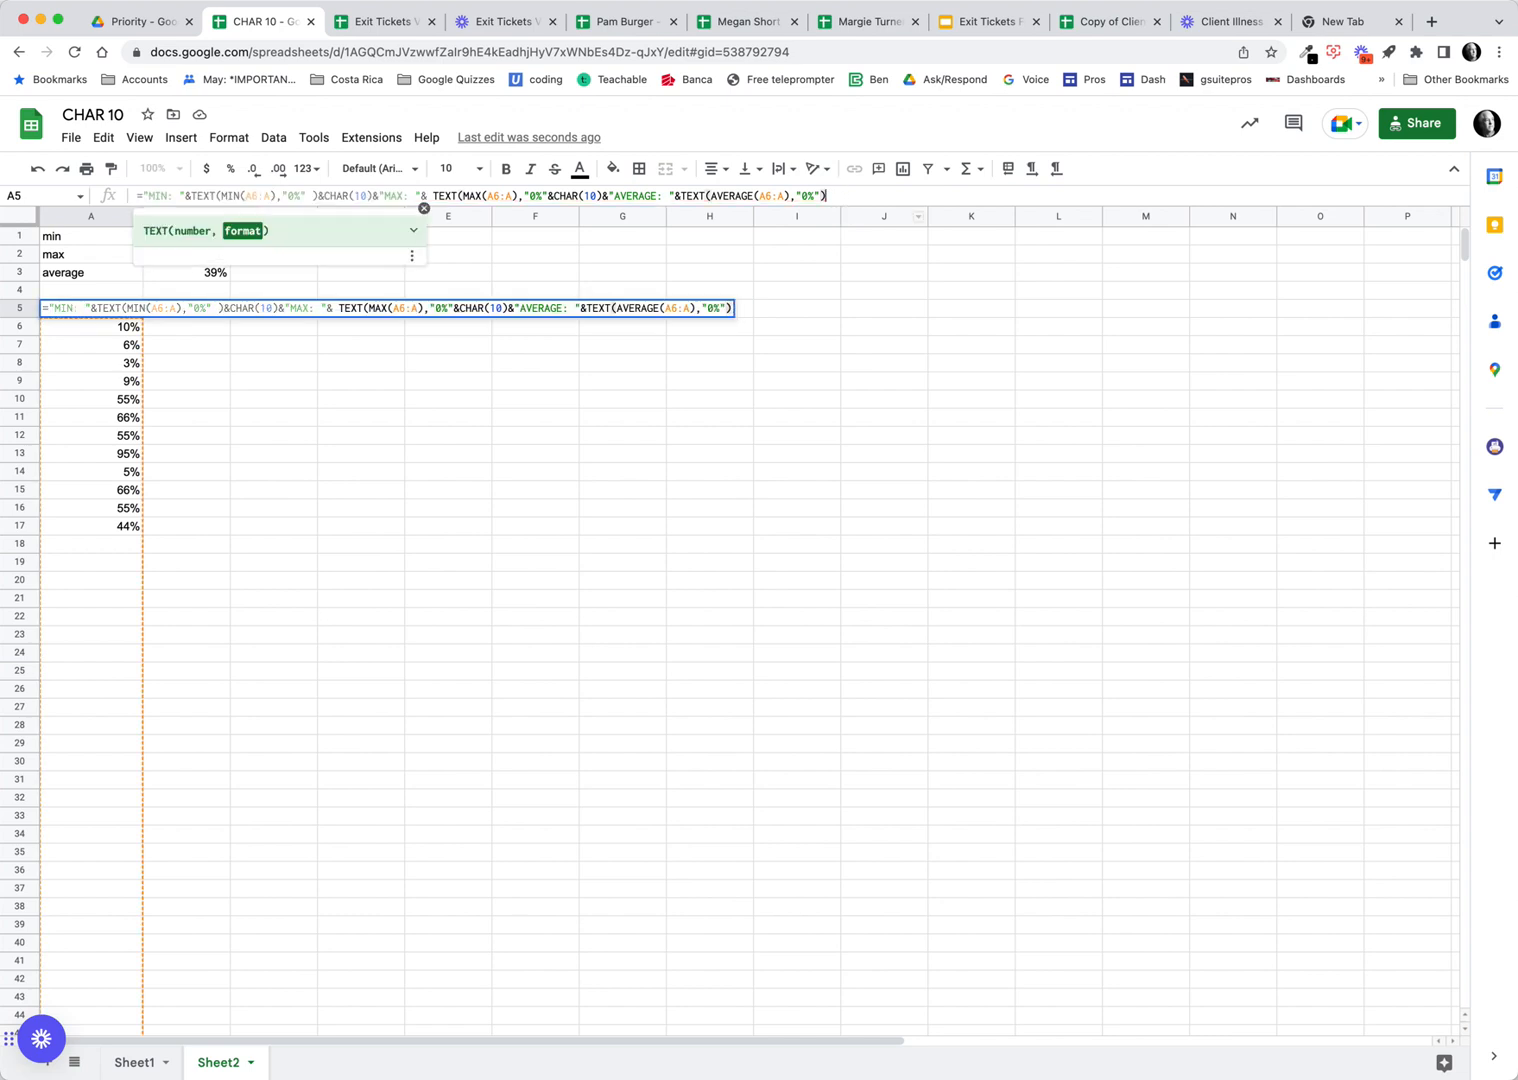
pyautogui.click(548, 197)
pyautogui.press('Return')
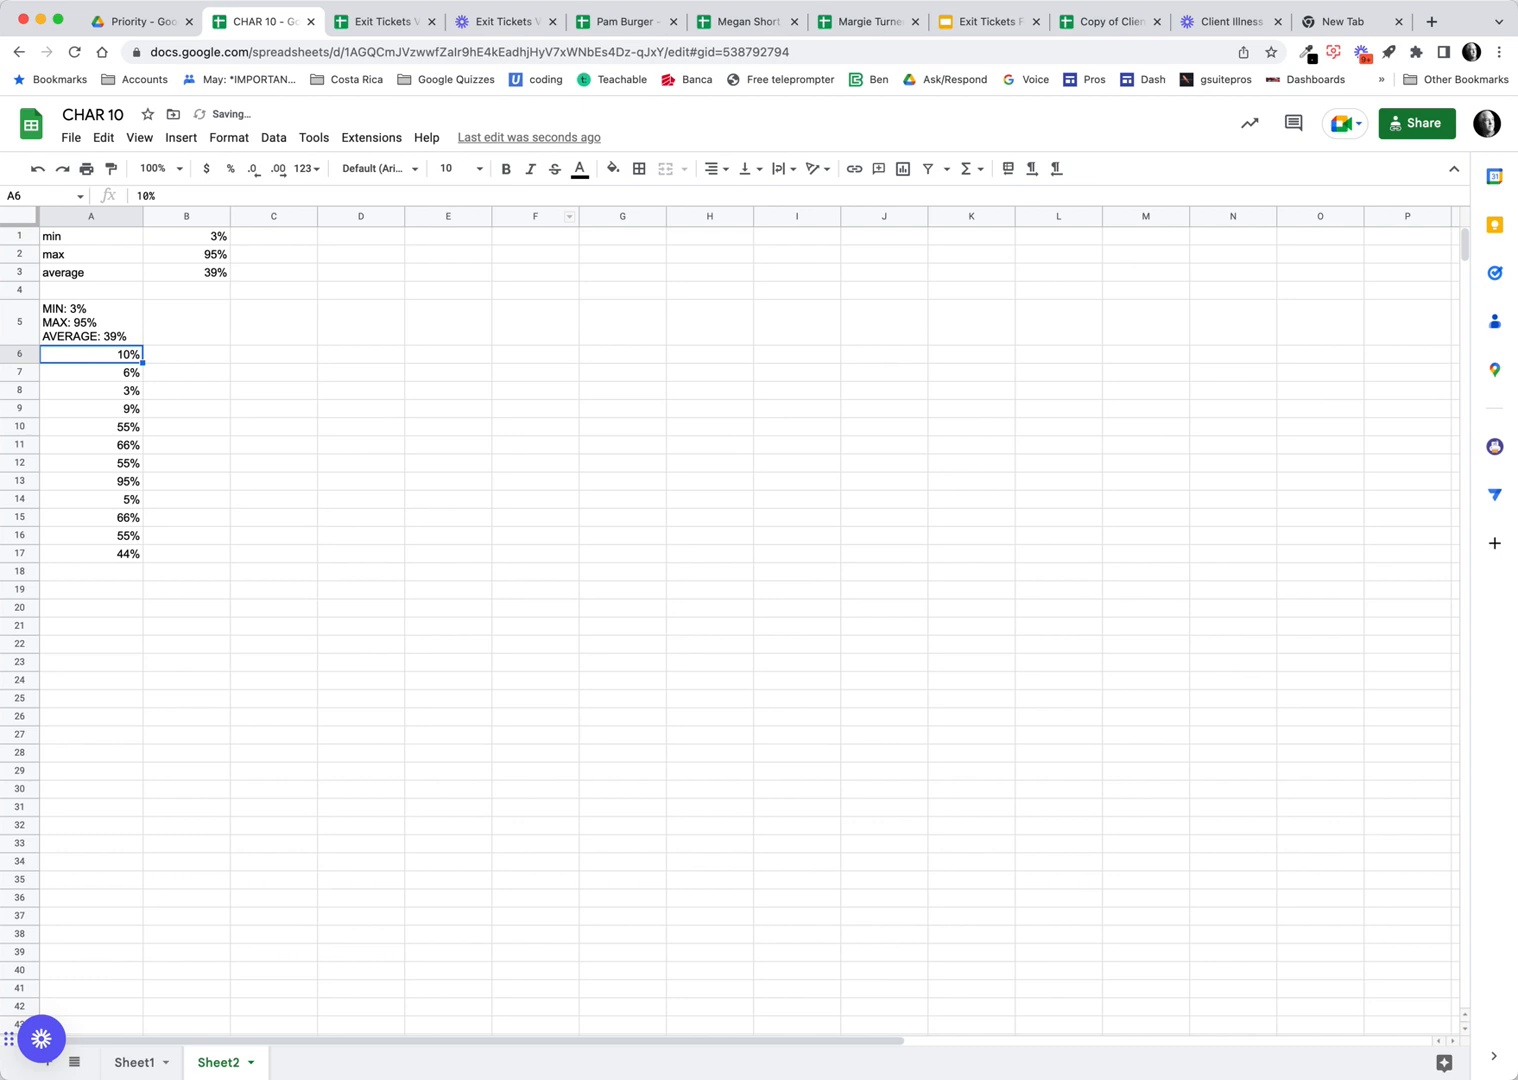
# Step: Make the text in cell A5 bold and center it horizontally
pyautogui.click(87, 318)
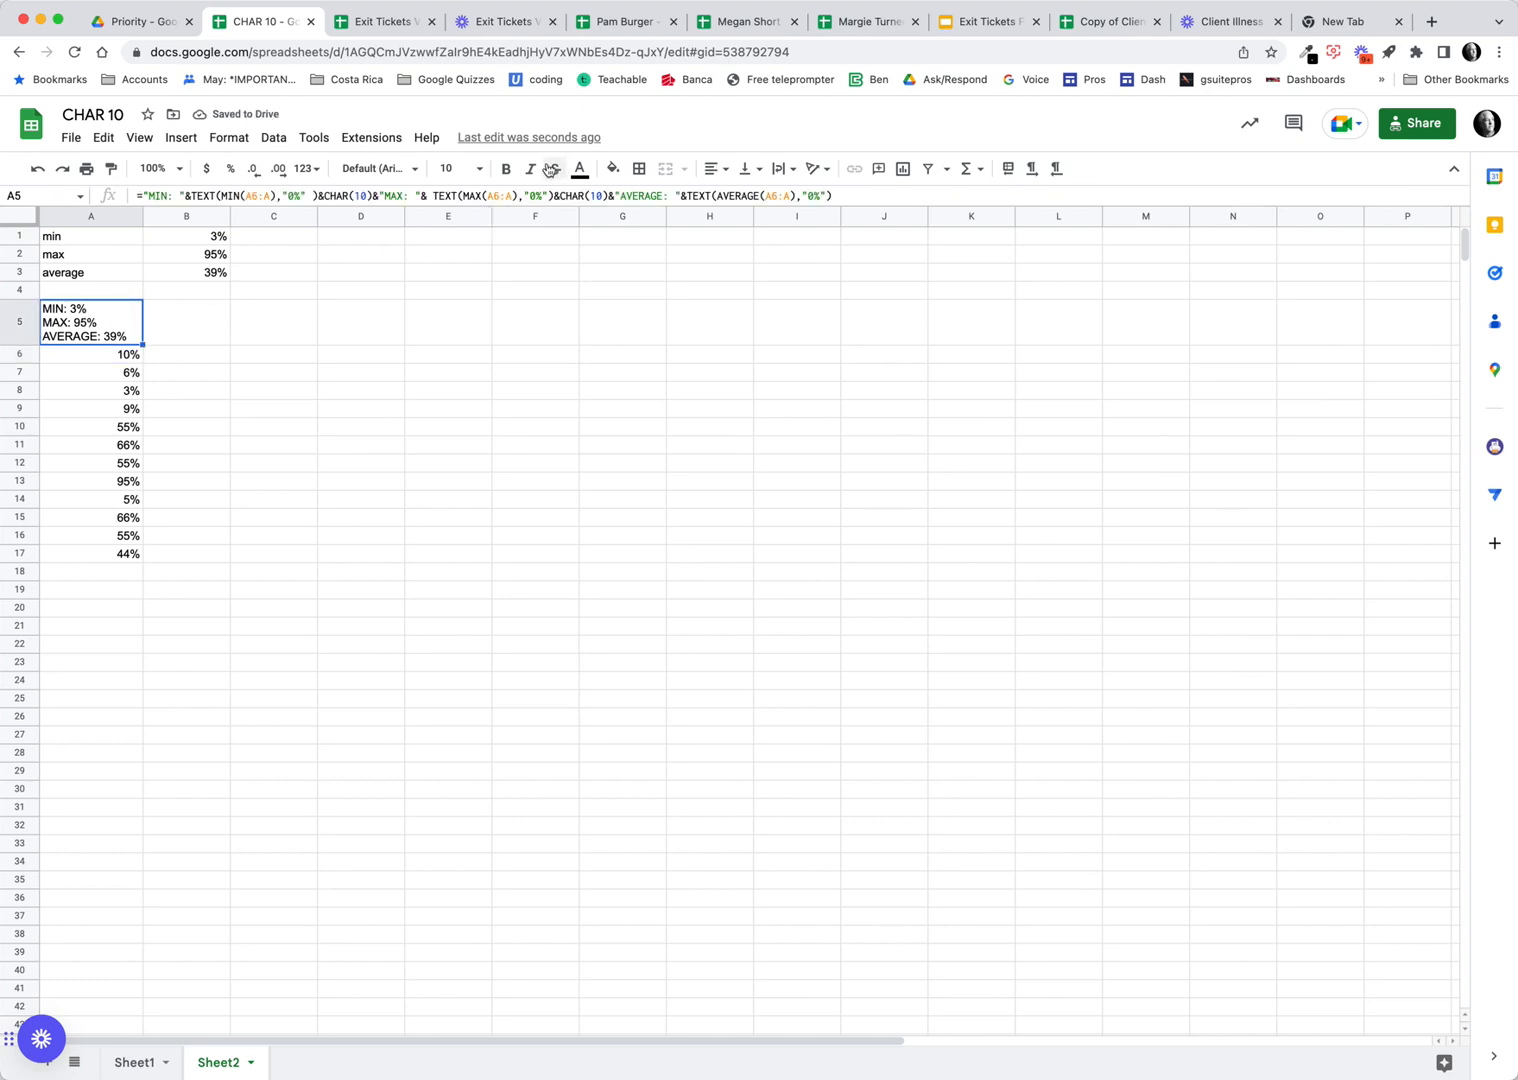
pyautogui.click(506, 169)
pyautogui.click(714, 168)
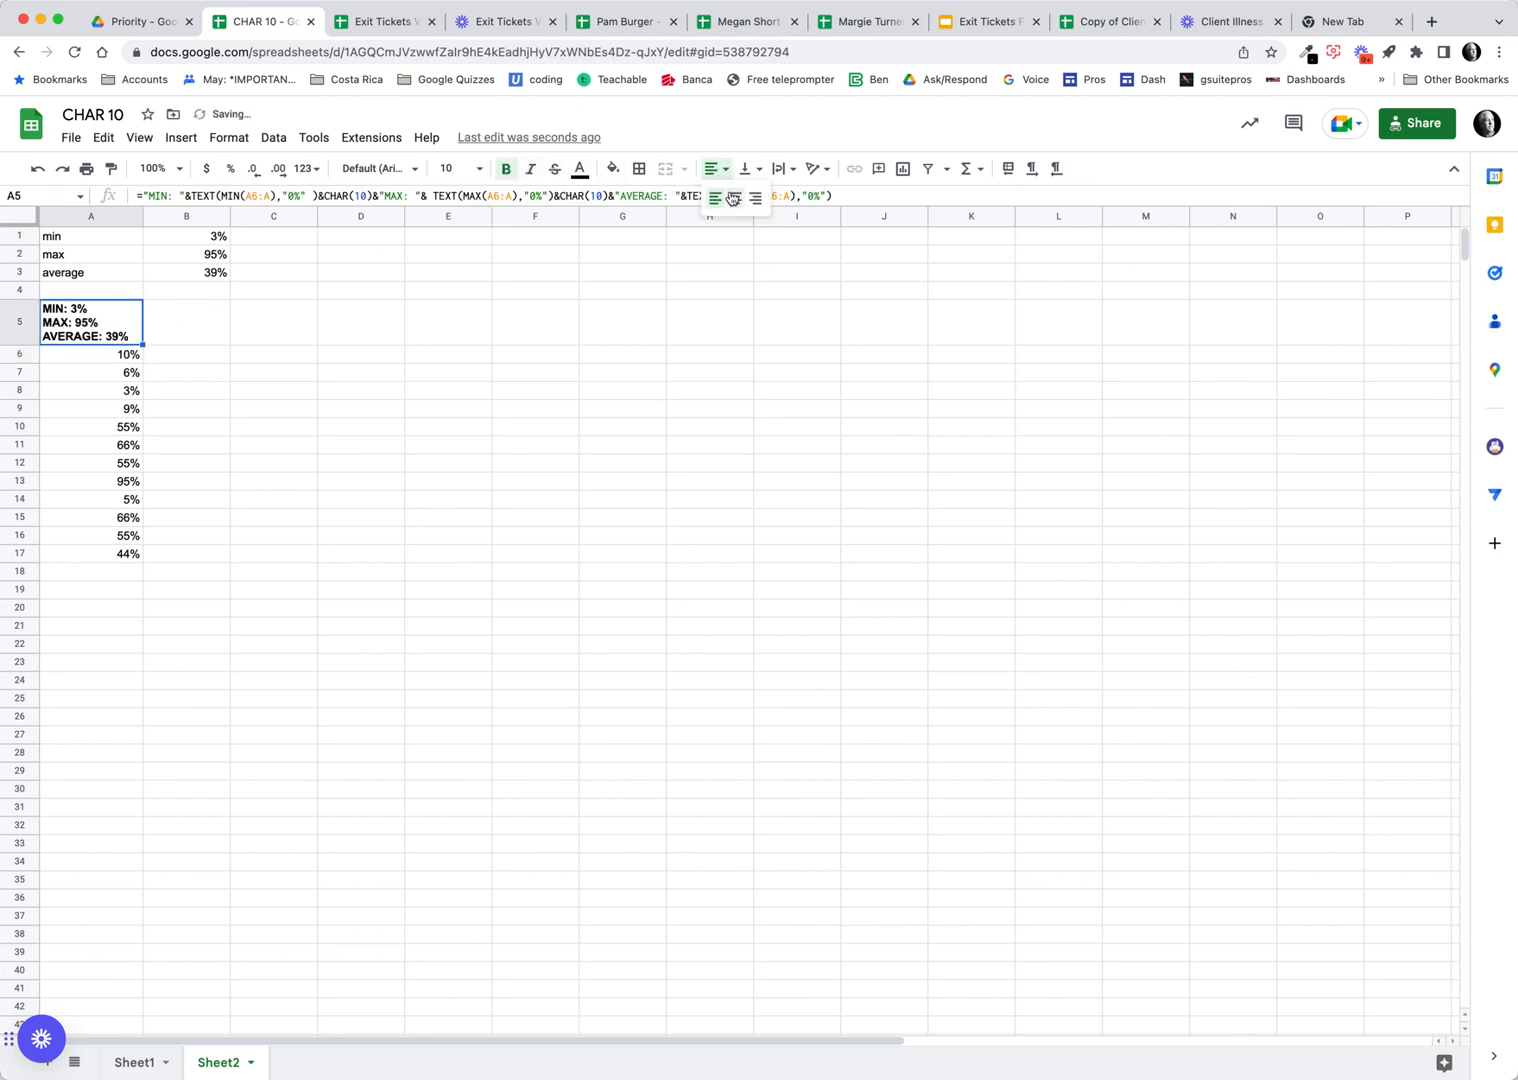
pyautogui.click(733, 198)
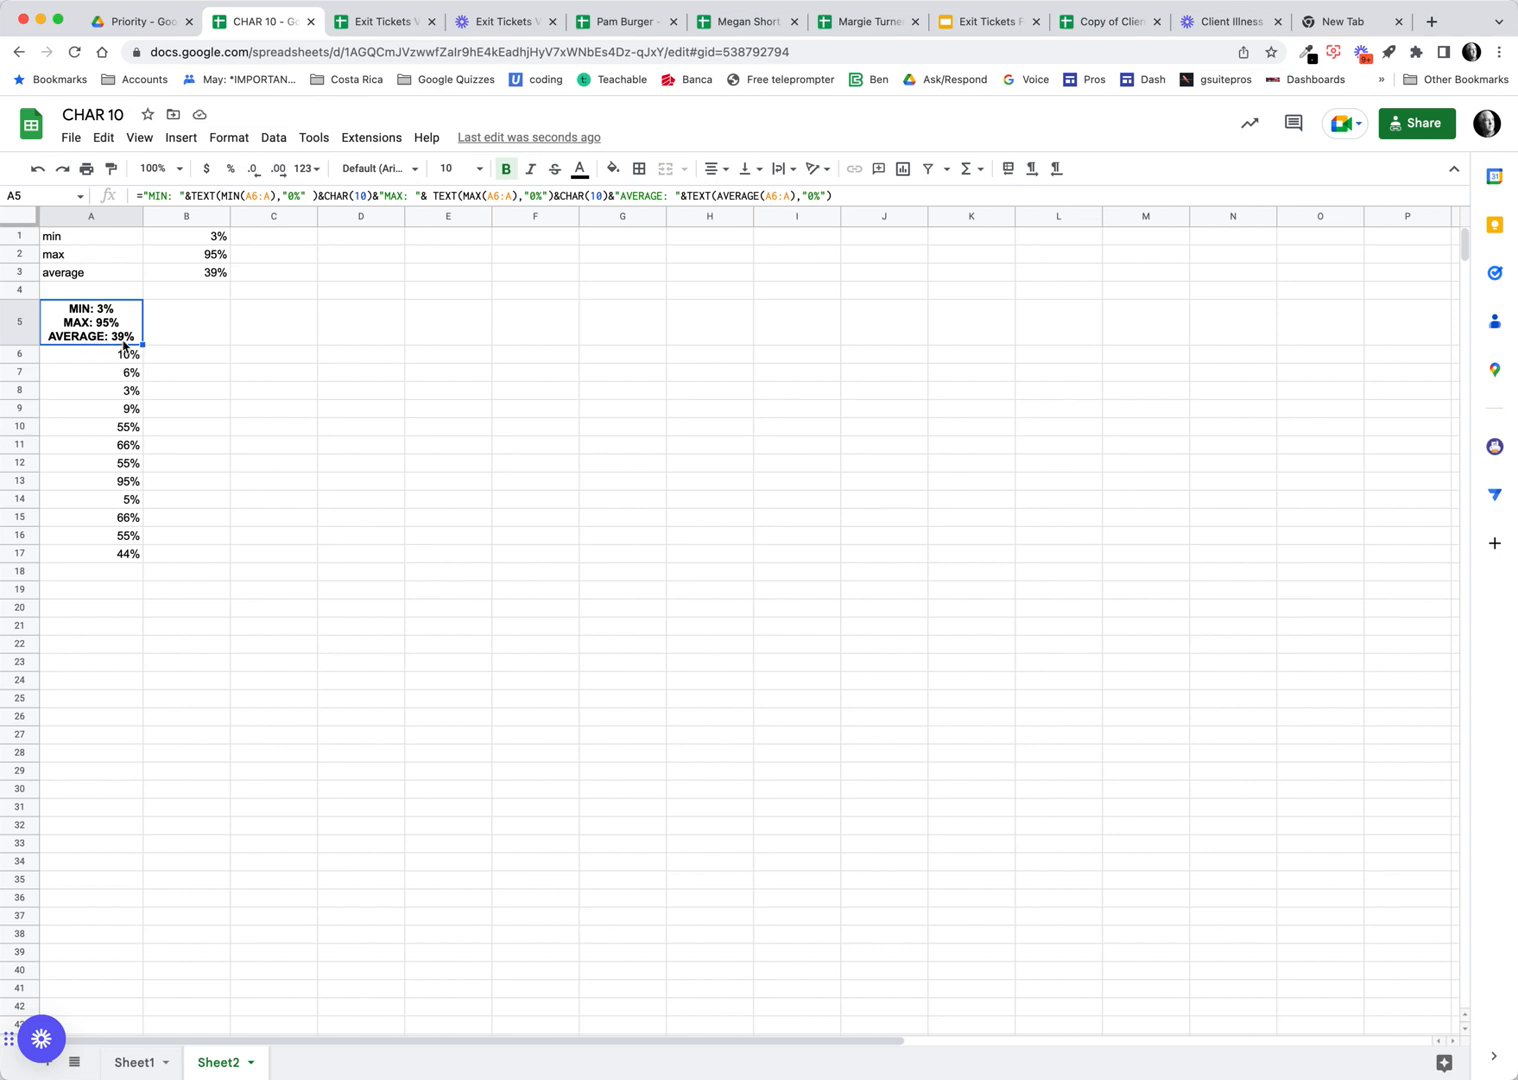
# Step: Set cell A8 to 10% and cell A7 to 12%
pyautogui.click(130, 396)
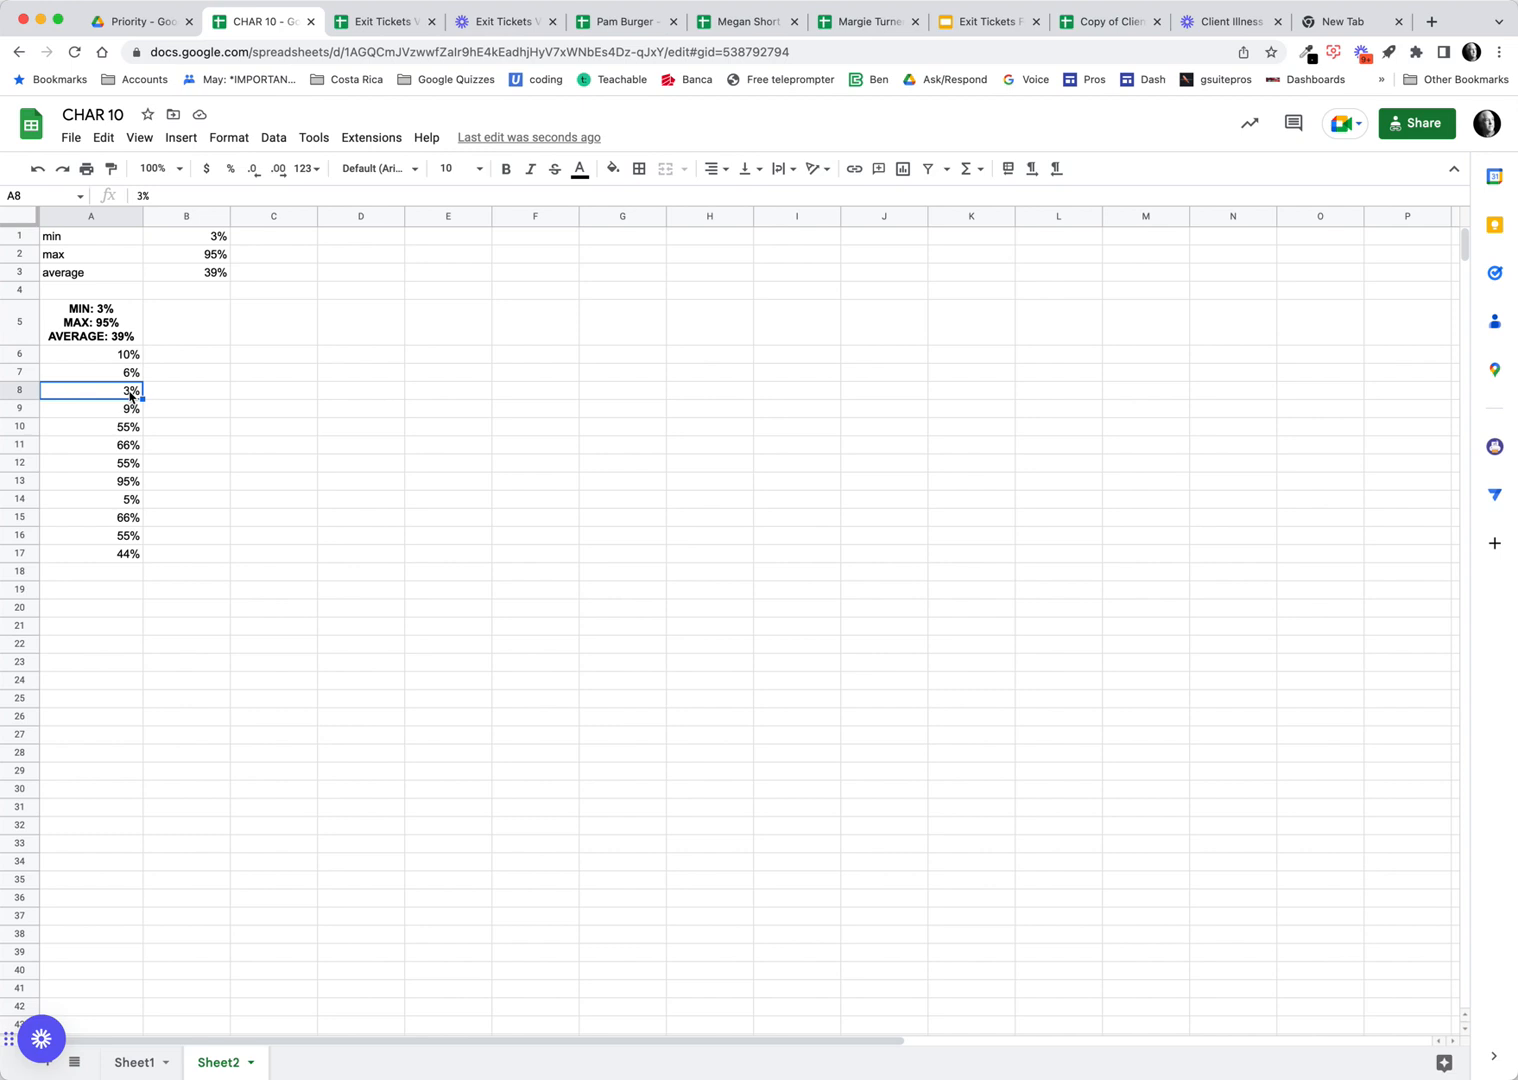
pyautogui.write('10')
pyautogui.press('Return')
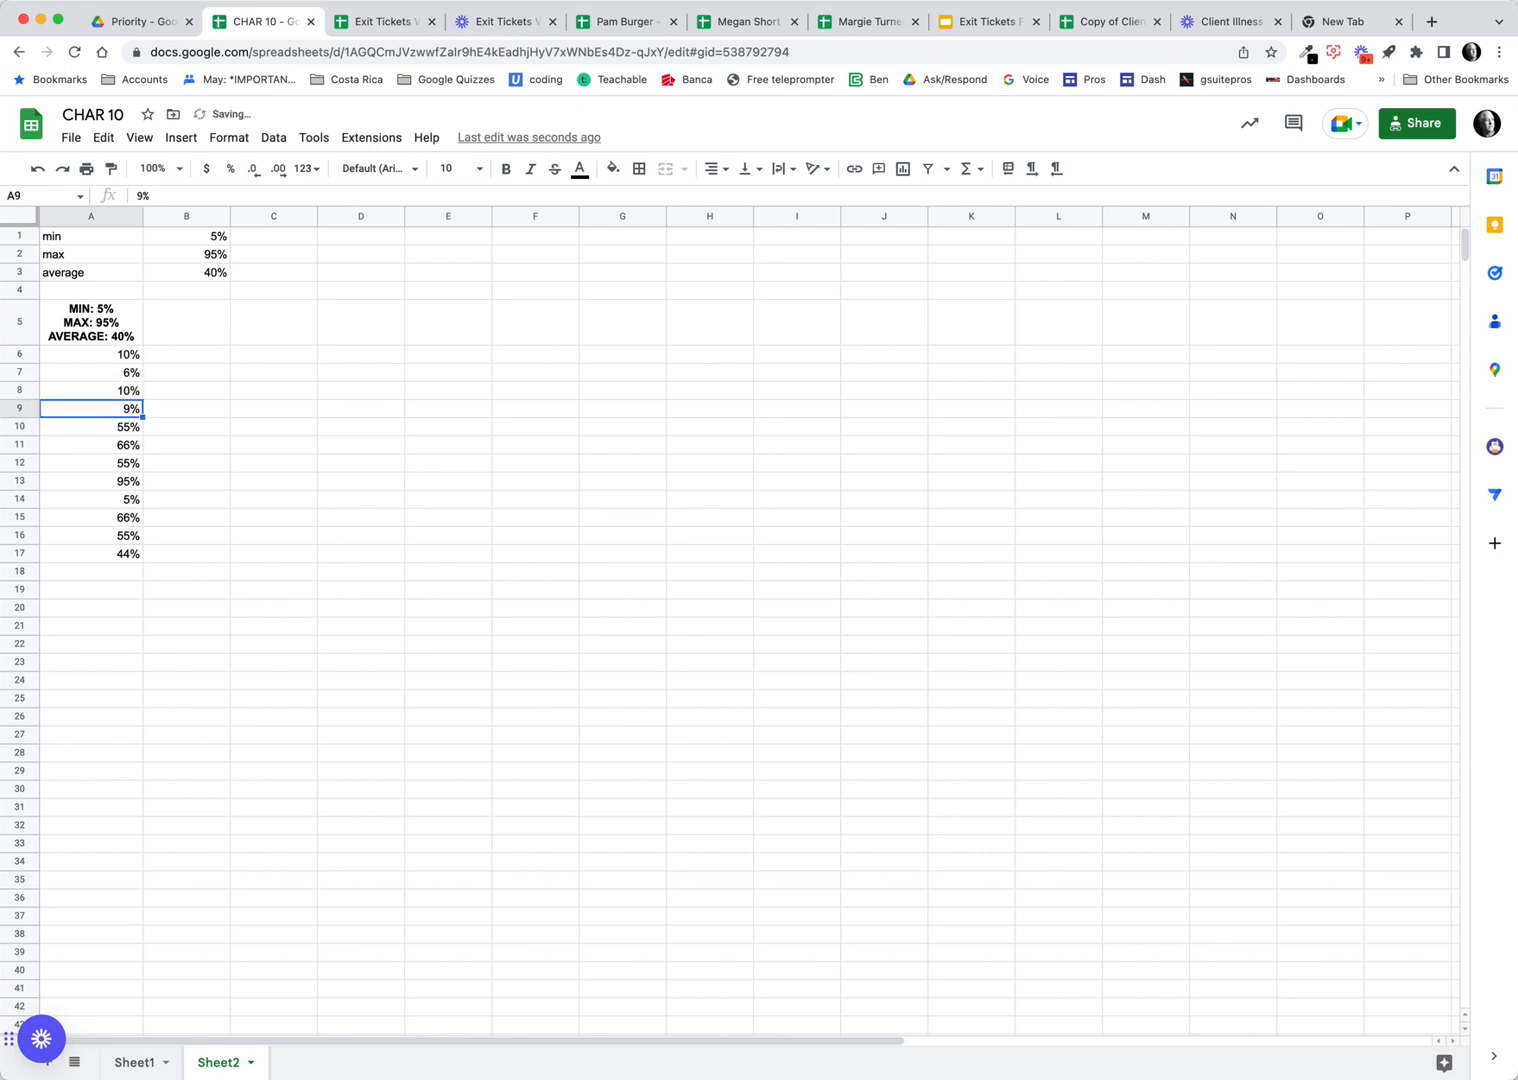
pyautogui.click(121, 376)
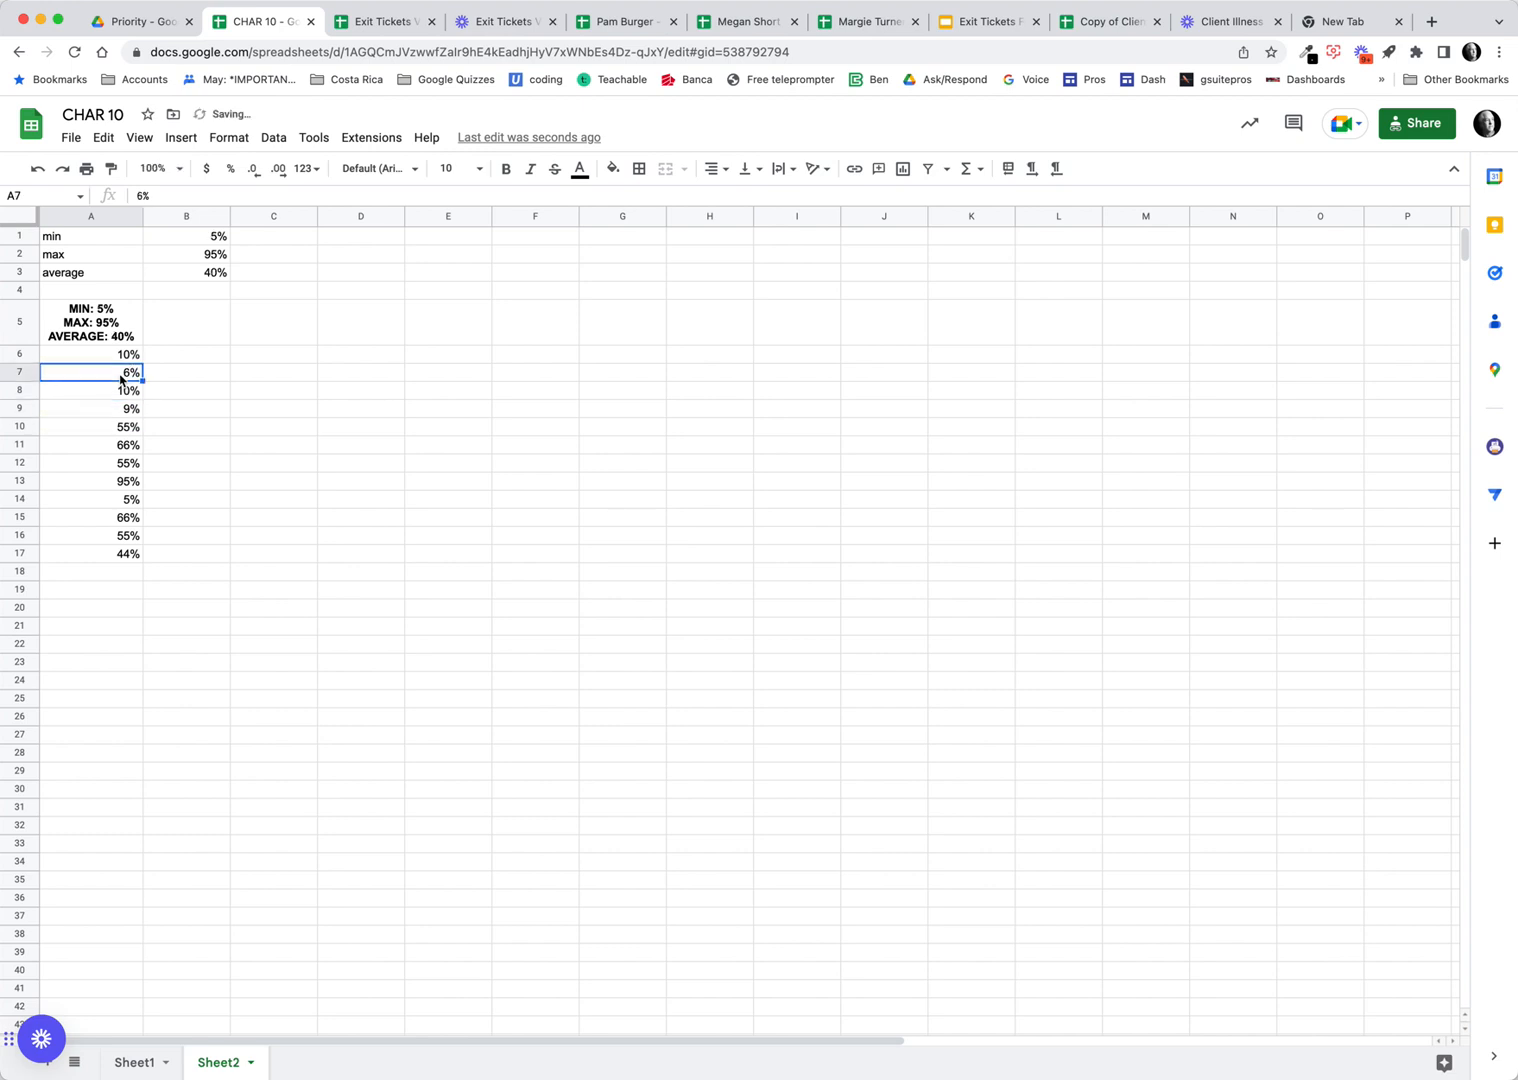
pyautogui.write('12')
pyautogui.press('Return')
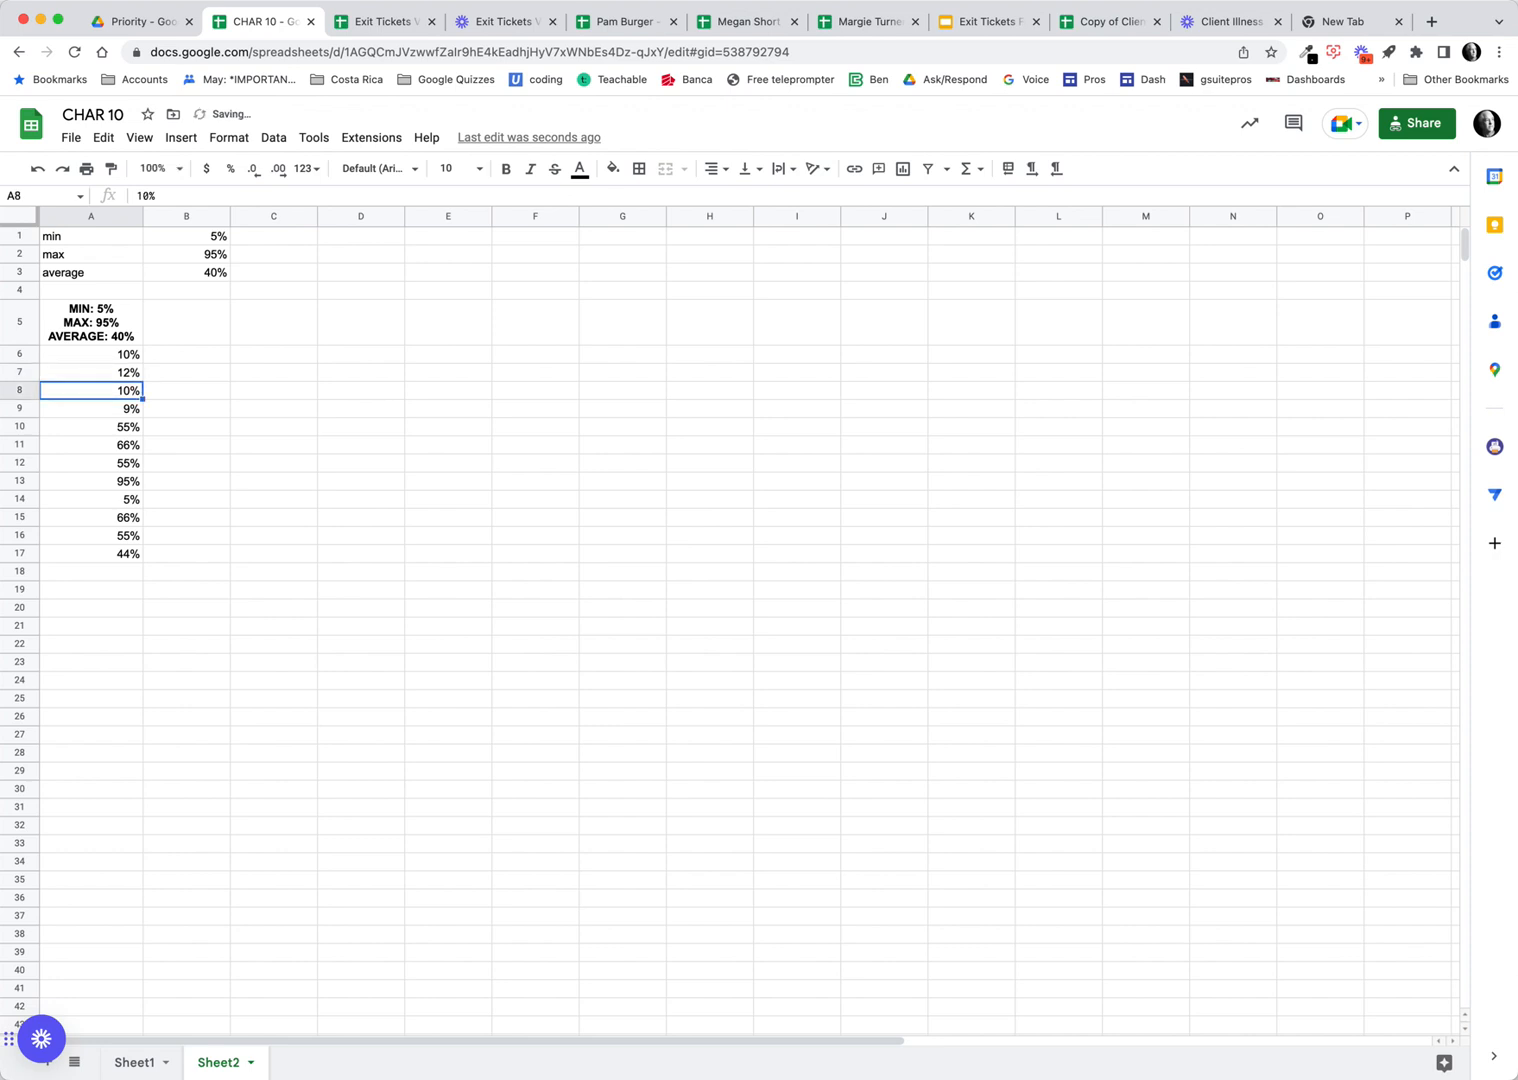
# Step: Set cell A14 to 132%
pyautogui.click(128, 503)
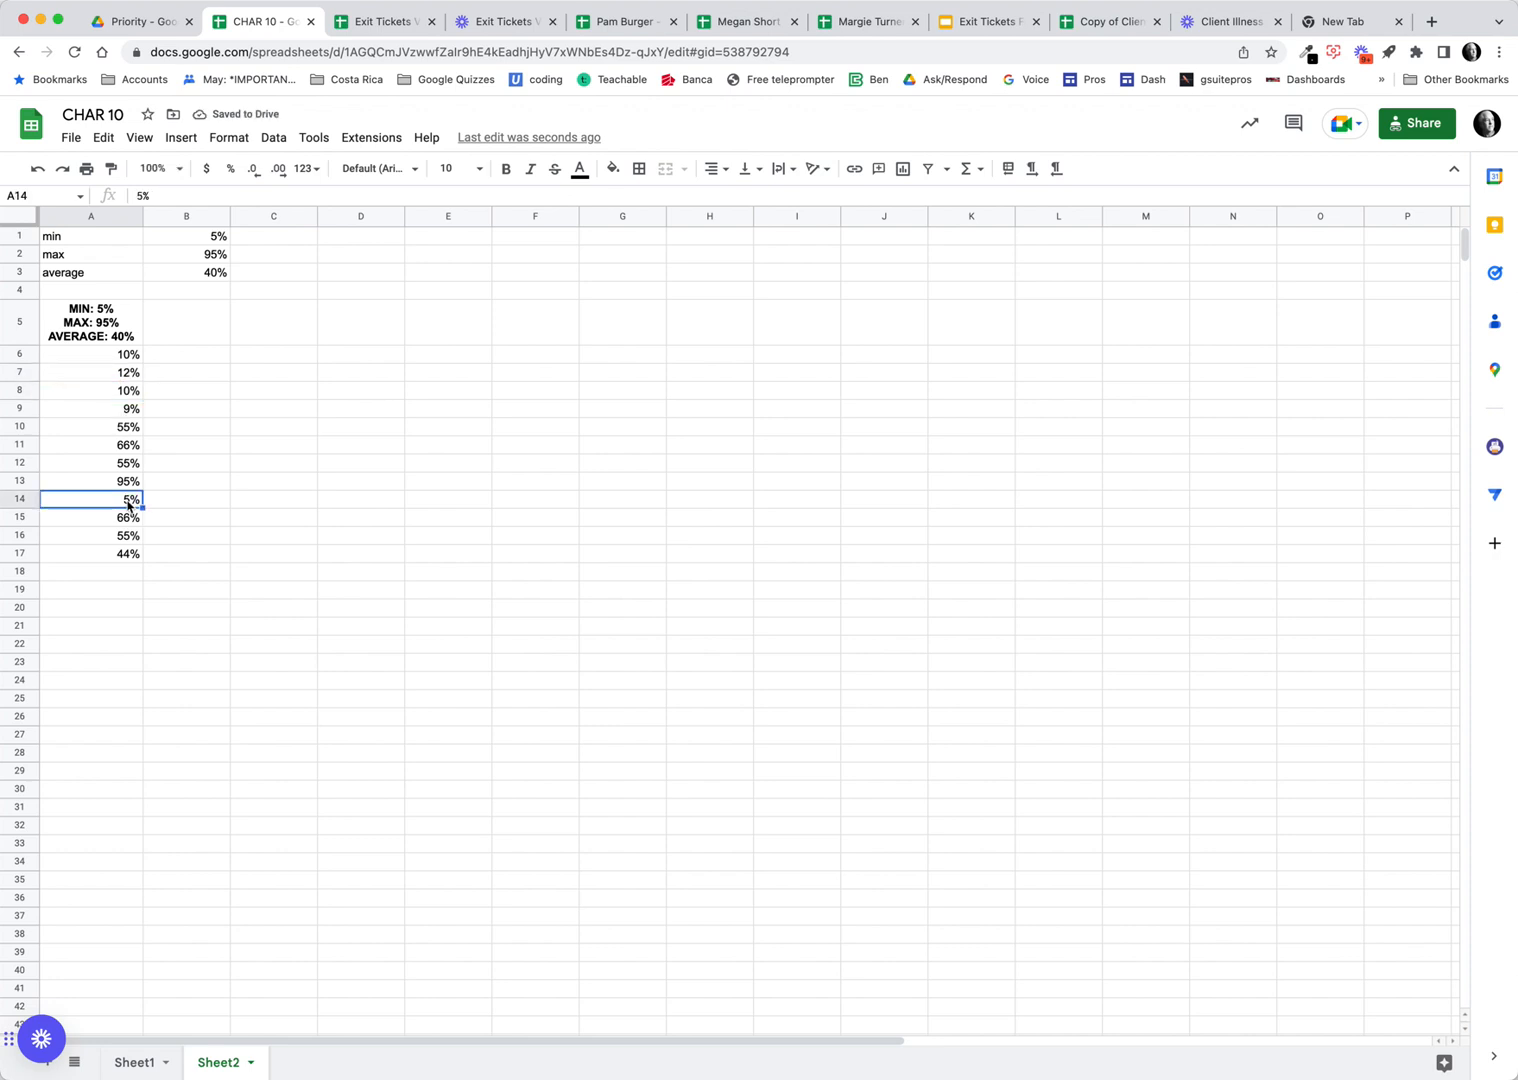
pyautogui.write('132')
pyautogui.press('Return')
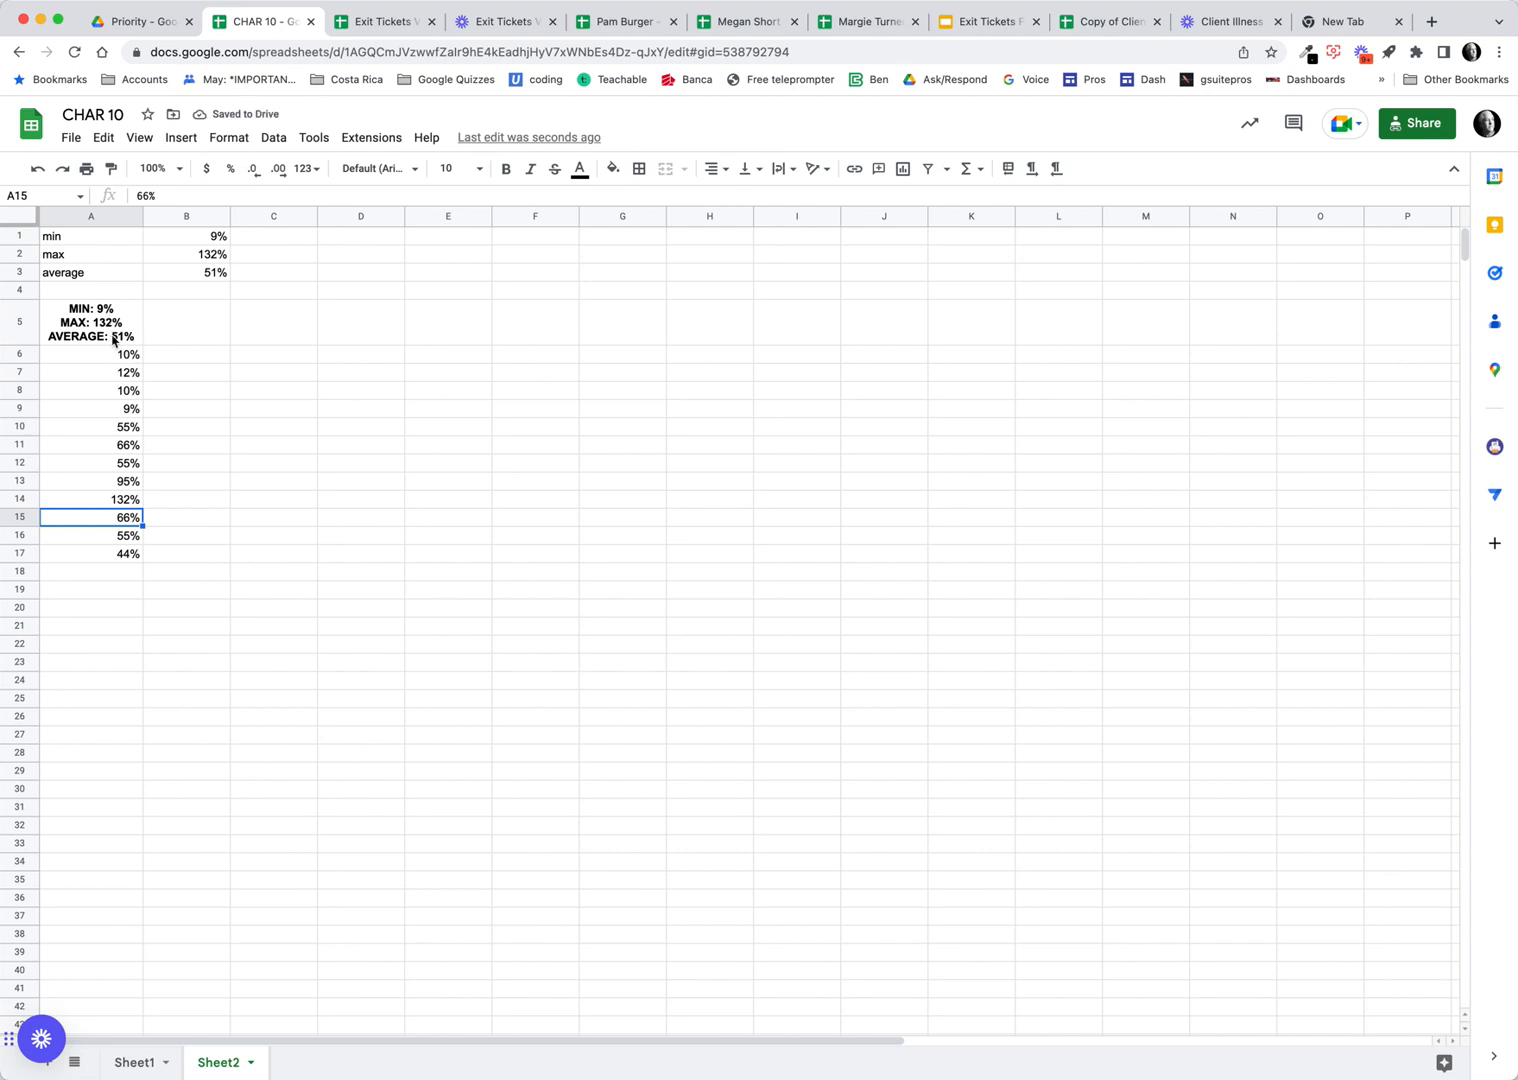
# Step: Replace the value in cell A14 with 13%
pyautogui.click(126, 505)
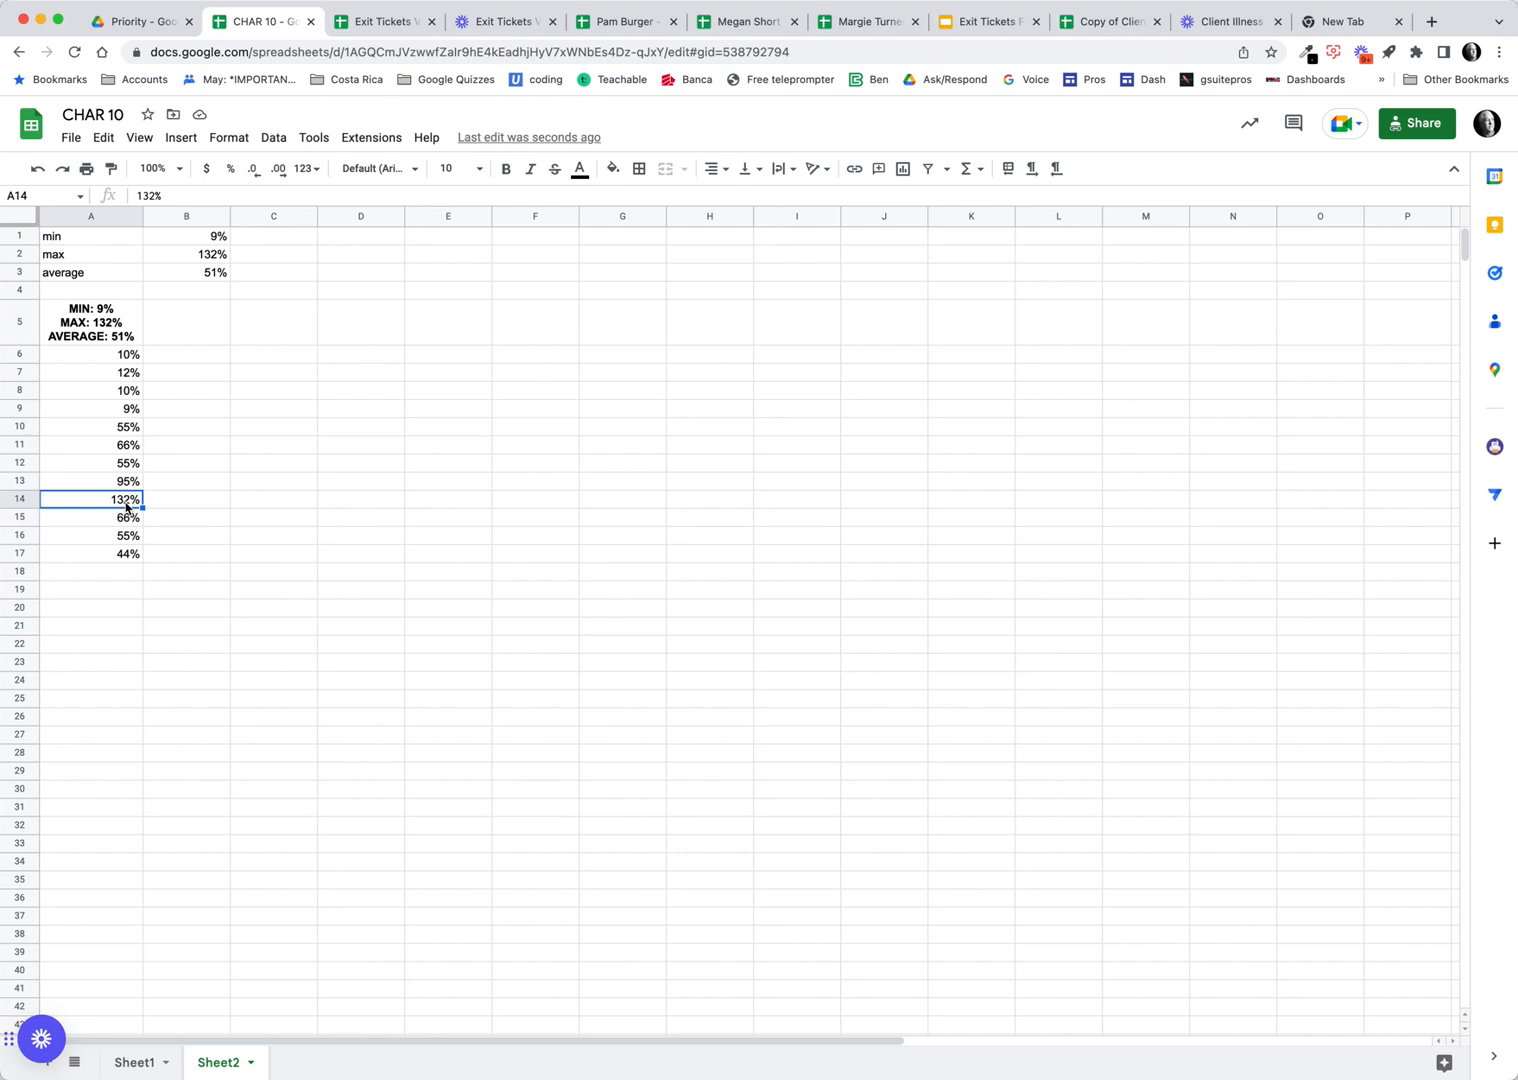
pyautogui.write('13')
pyautogui.press('Return')
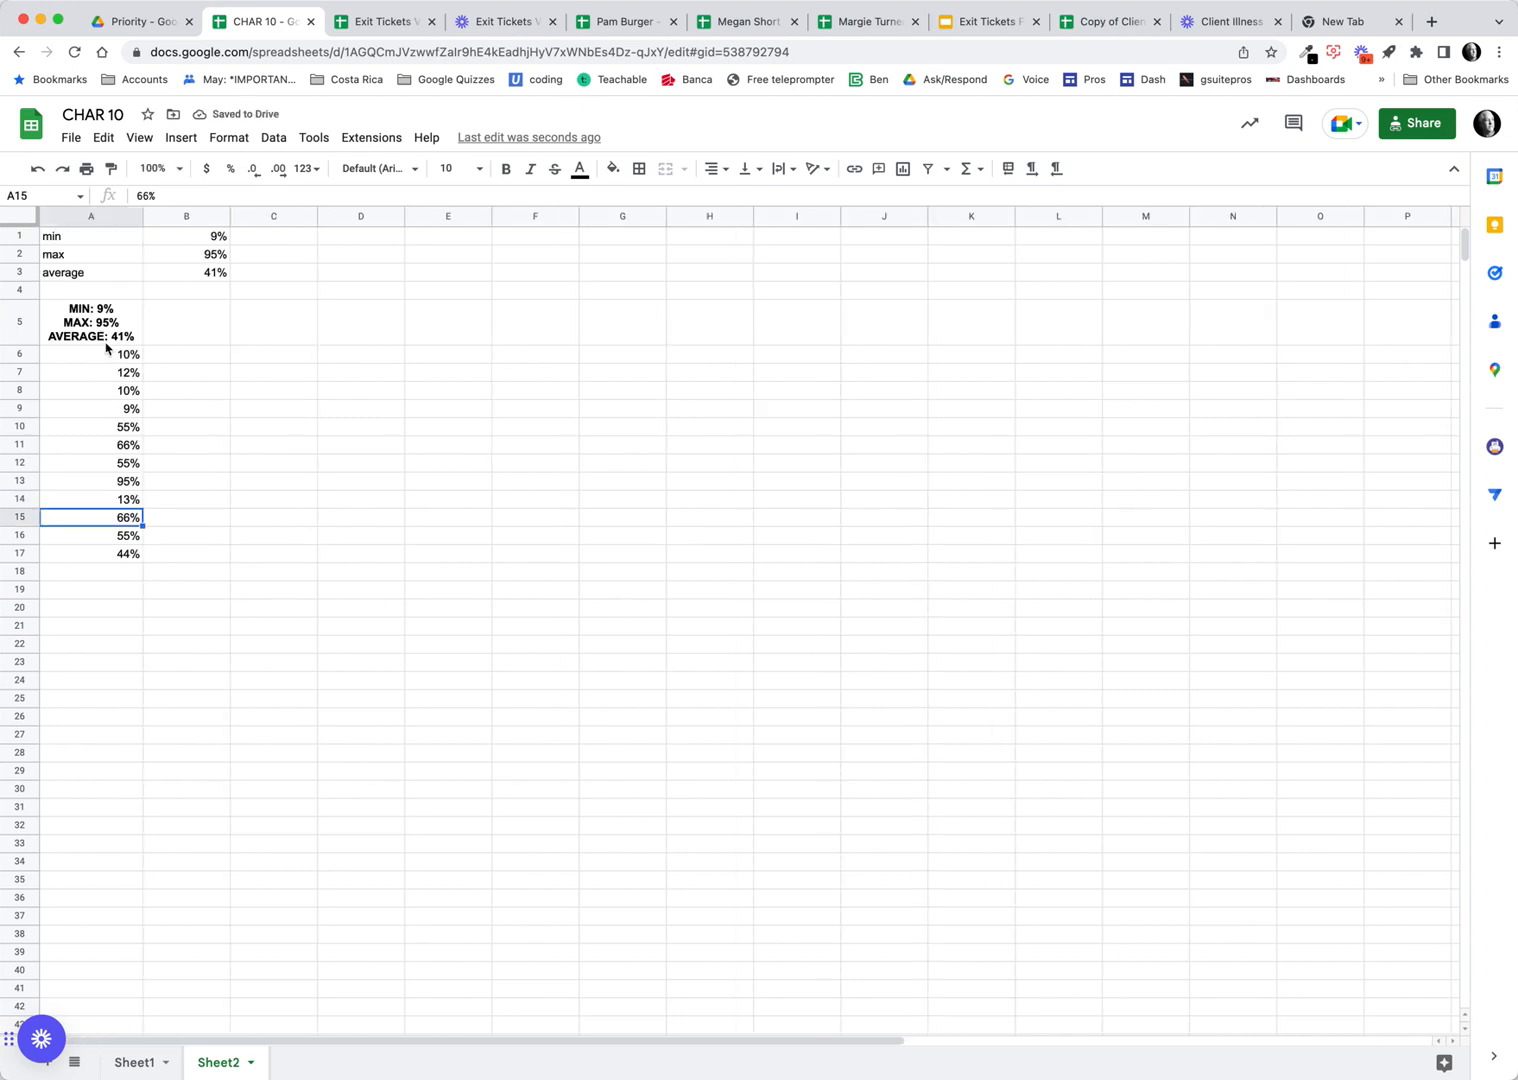
# Step: Display the quick summary statistics for the values in A6:A17
pyautogui.moveTo(118, 360); pyautogui.dragTo(125, 562)
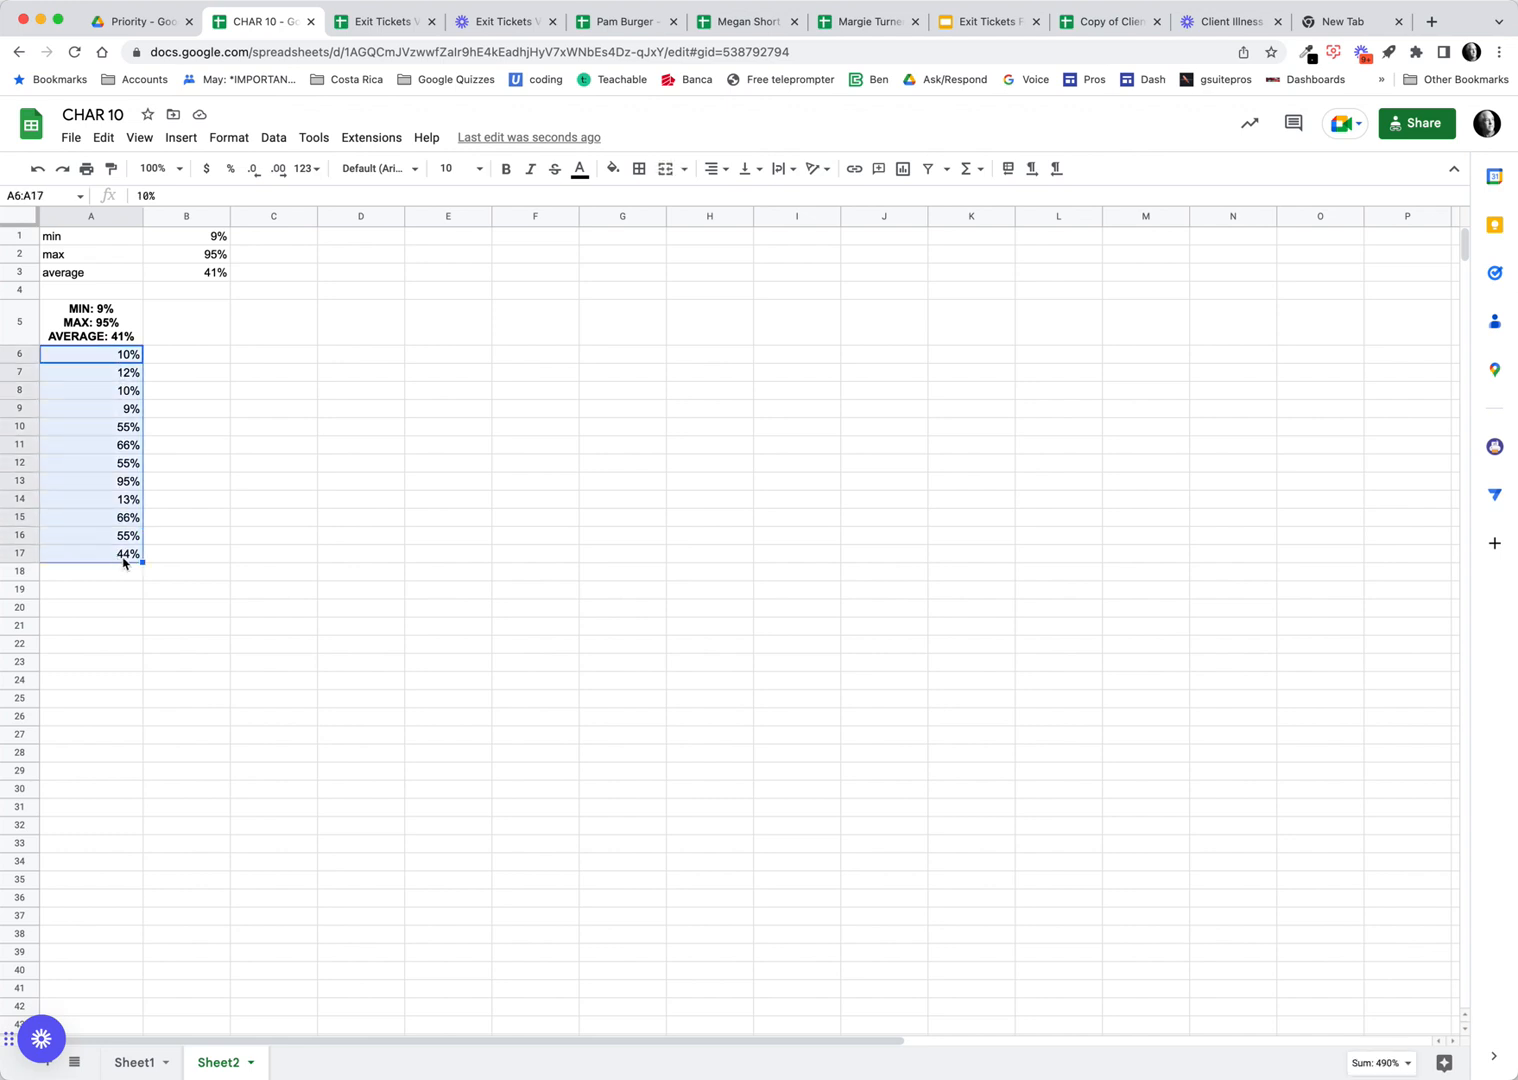
pyautogui.click(1402, 1063)
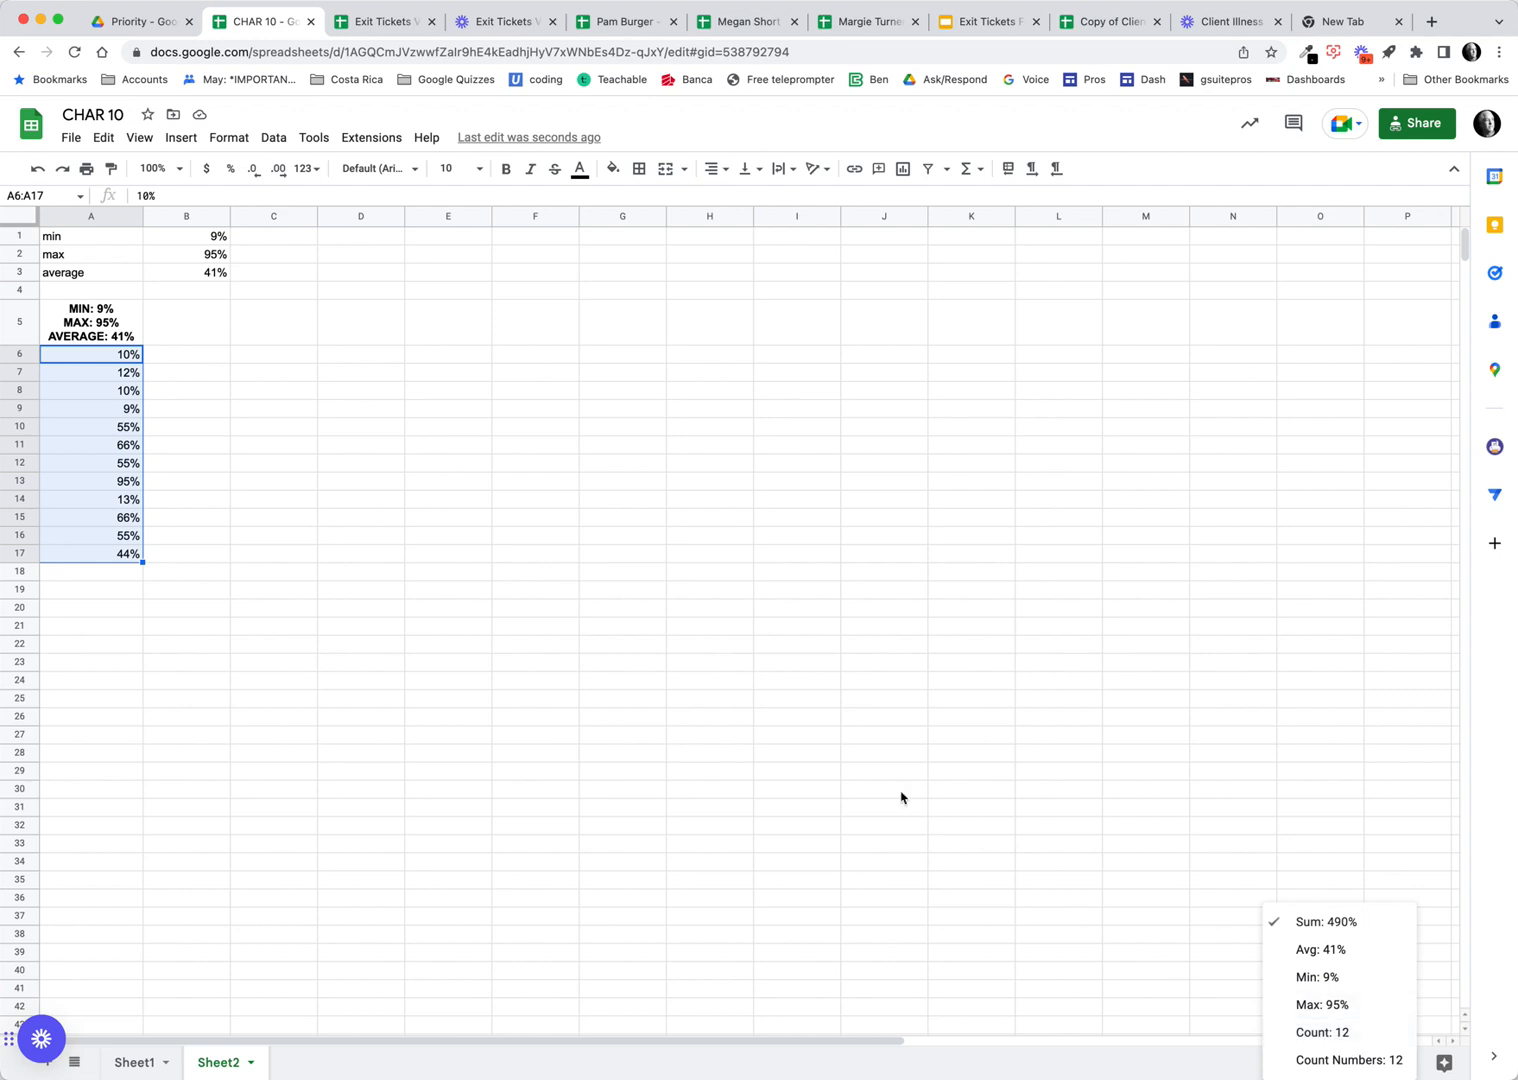
# Step: Duplicate the CHAR(10) and AVERAGE segment at the end of cell A5's formula and relabel the copy "COUNT: "
pyautogui.click(128, 337)
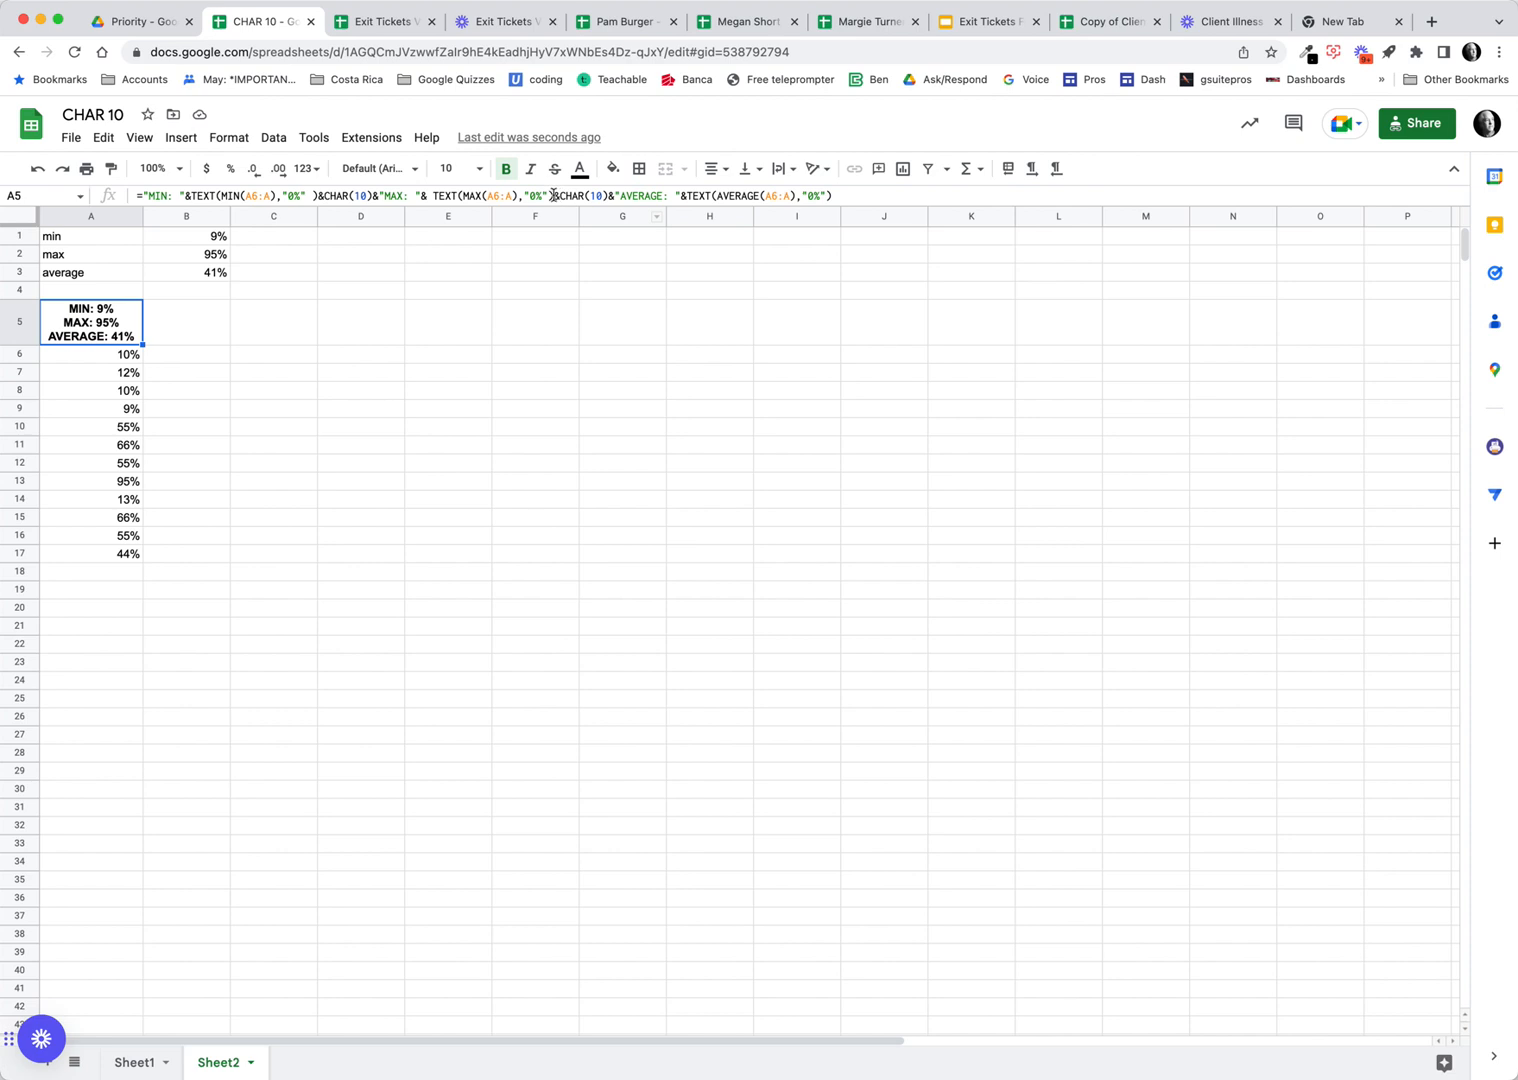
pyautogui.moveTo(553, 196); pyautogui.dragTo(835, 196)
pyautogui.hotkey('ctrl', 'c')
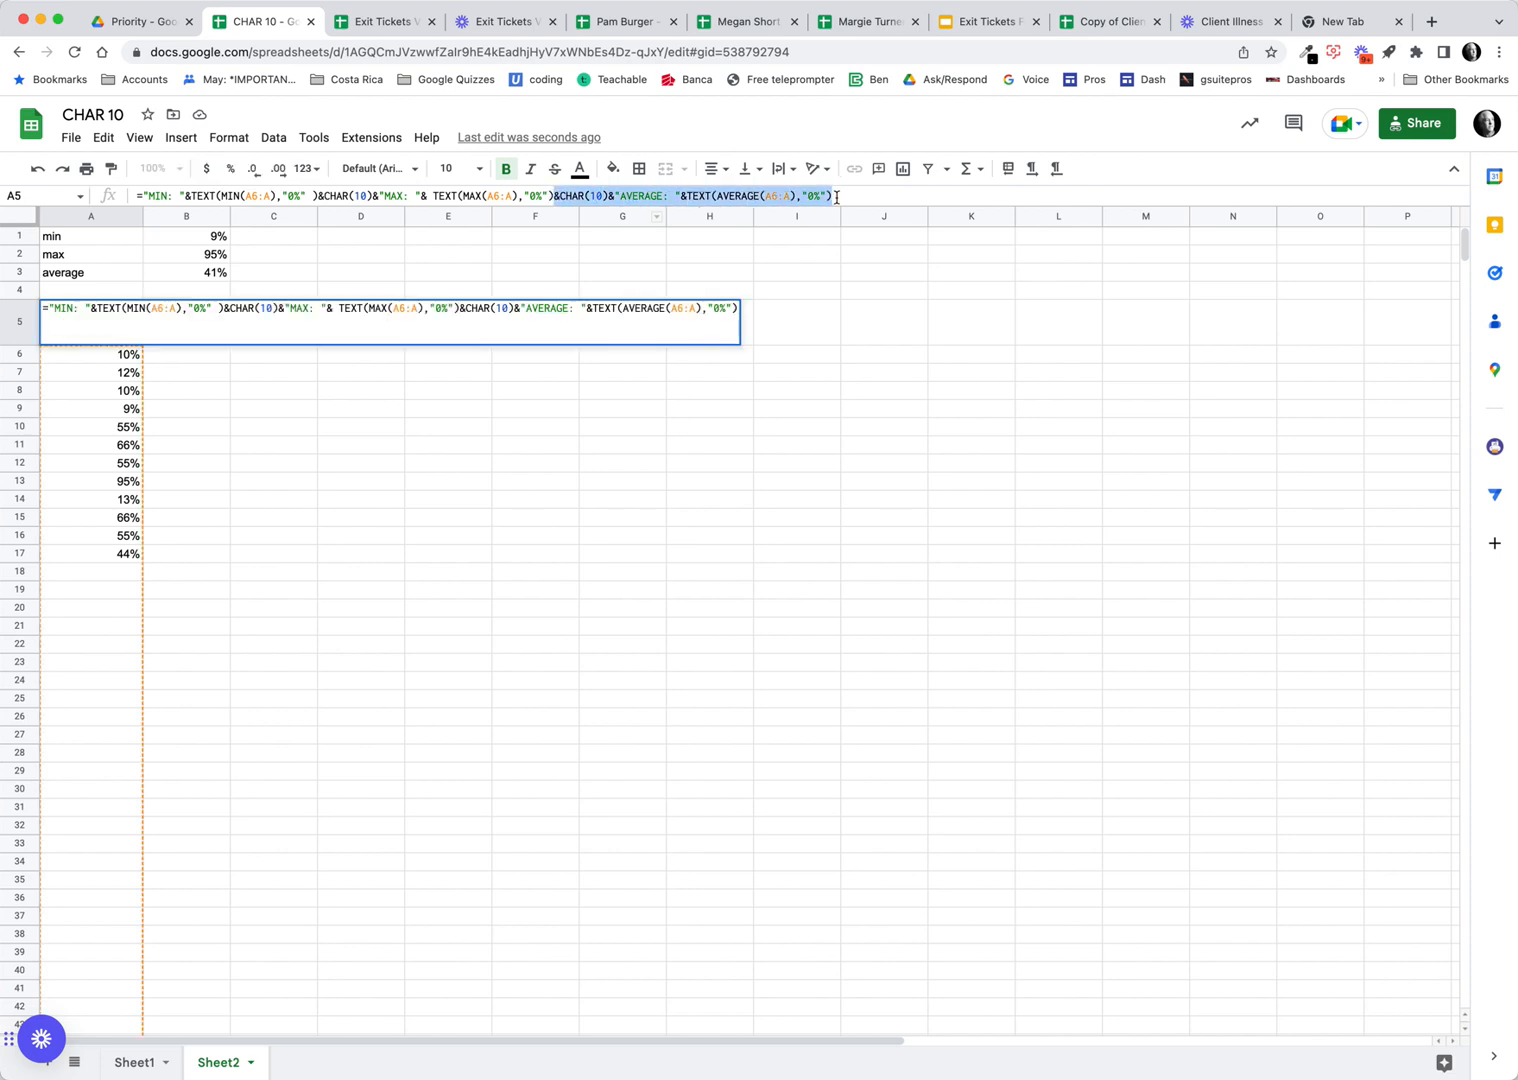
pyautogui.click(846, 196)
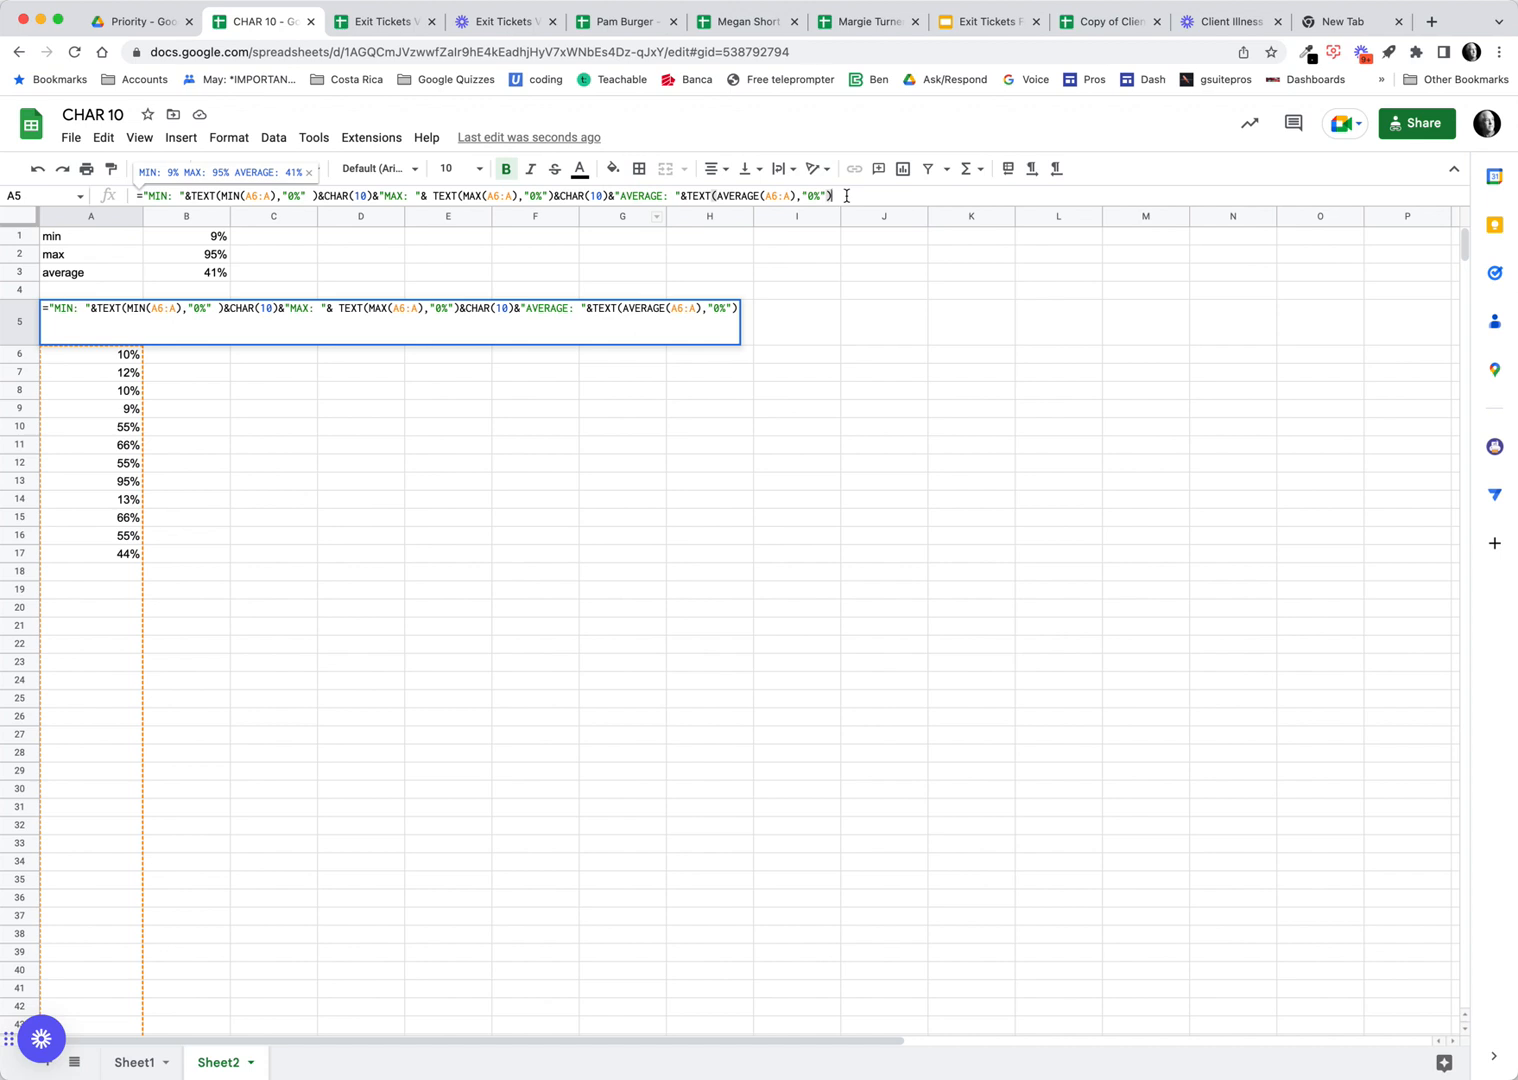
pyautogui.hotkey('ctrl', 'v')
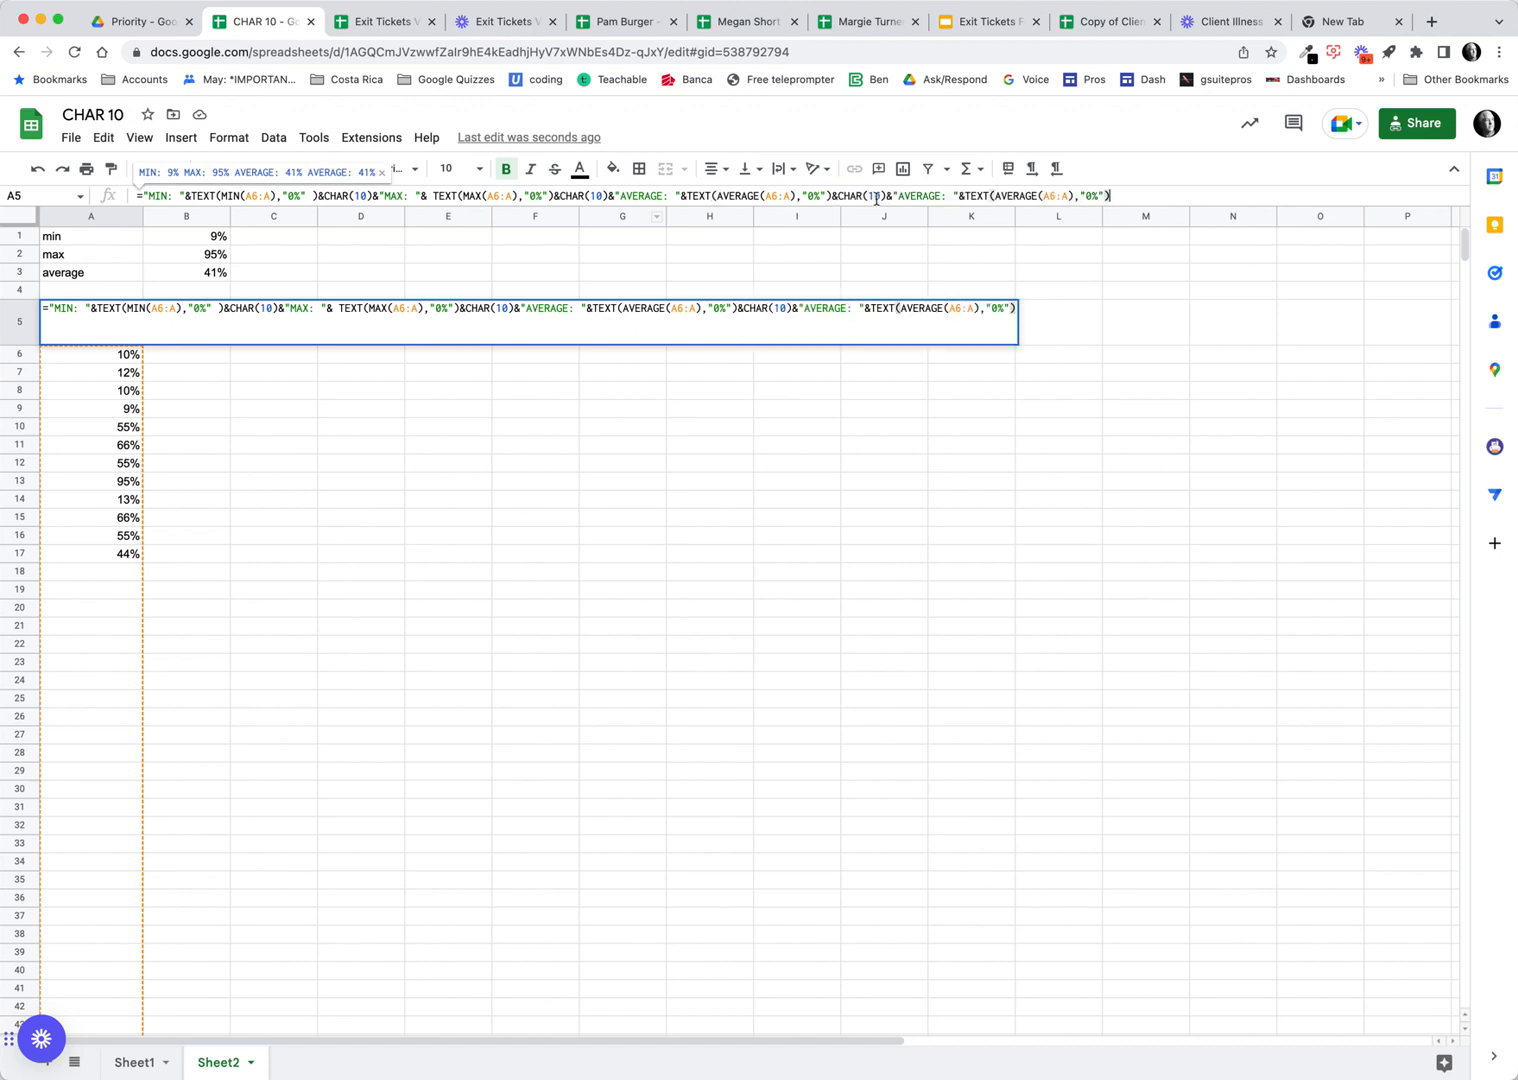
pyautogui.moveTo(897, 197); pyautogui.dragTo(940, 196)
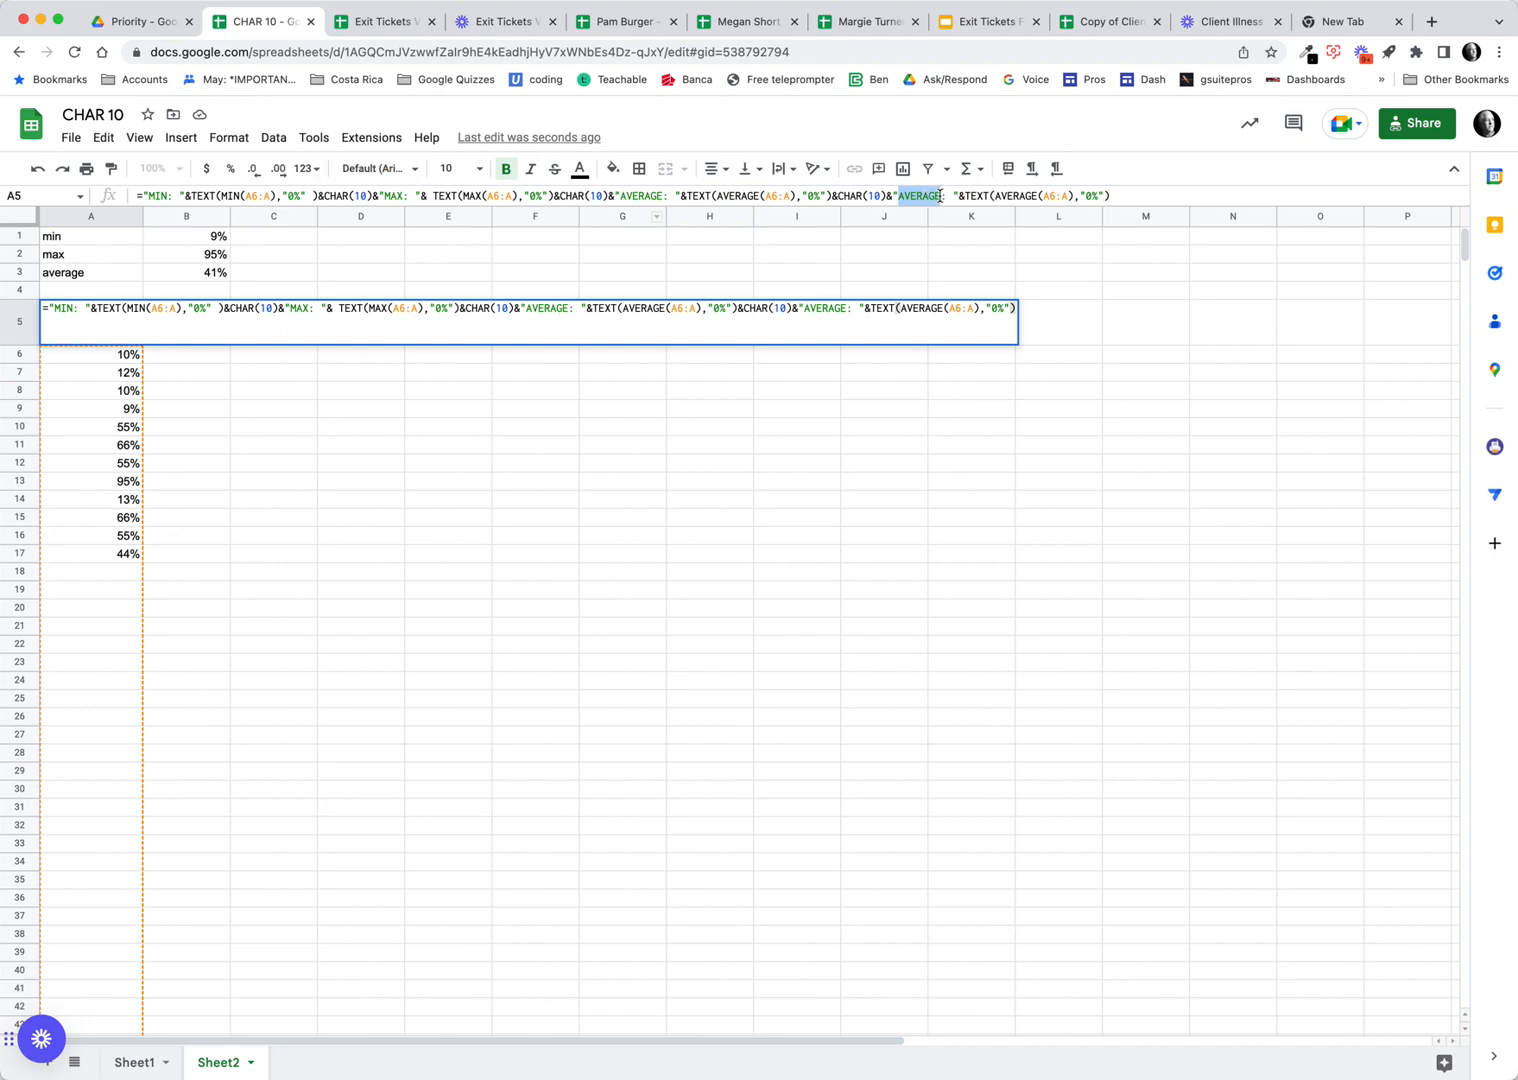
pyautogui.write('COUNT')
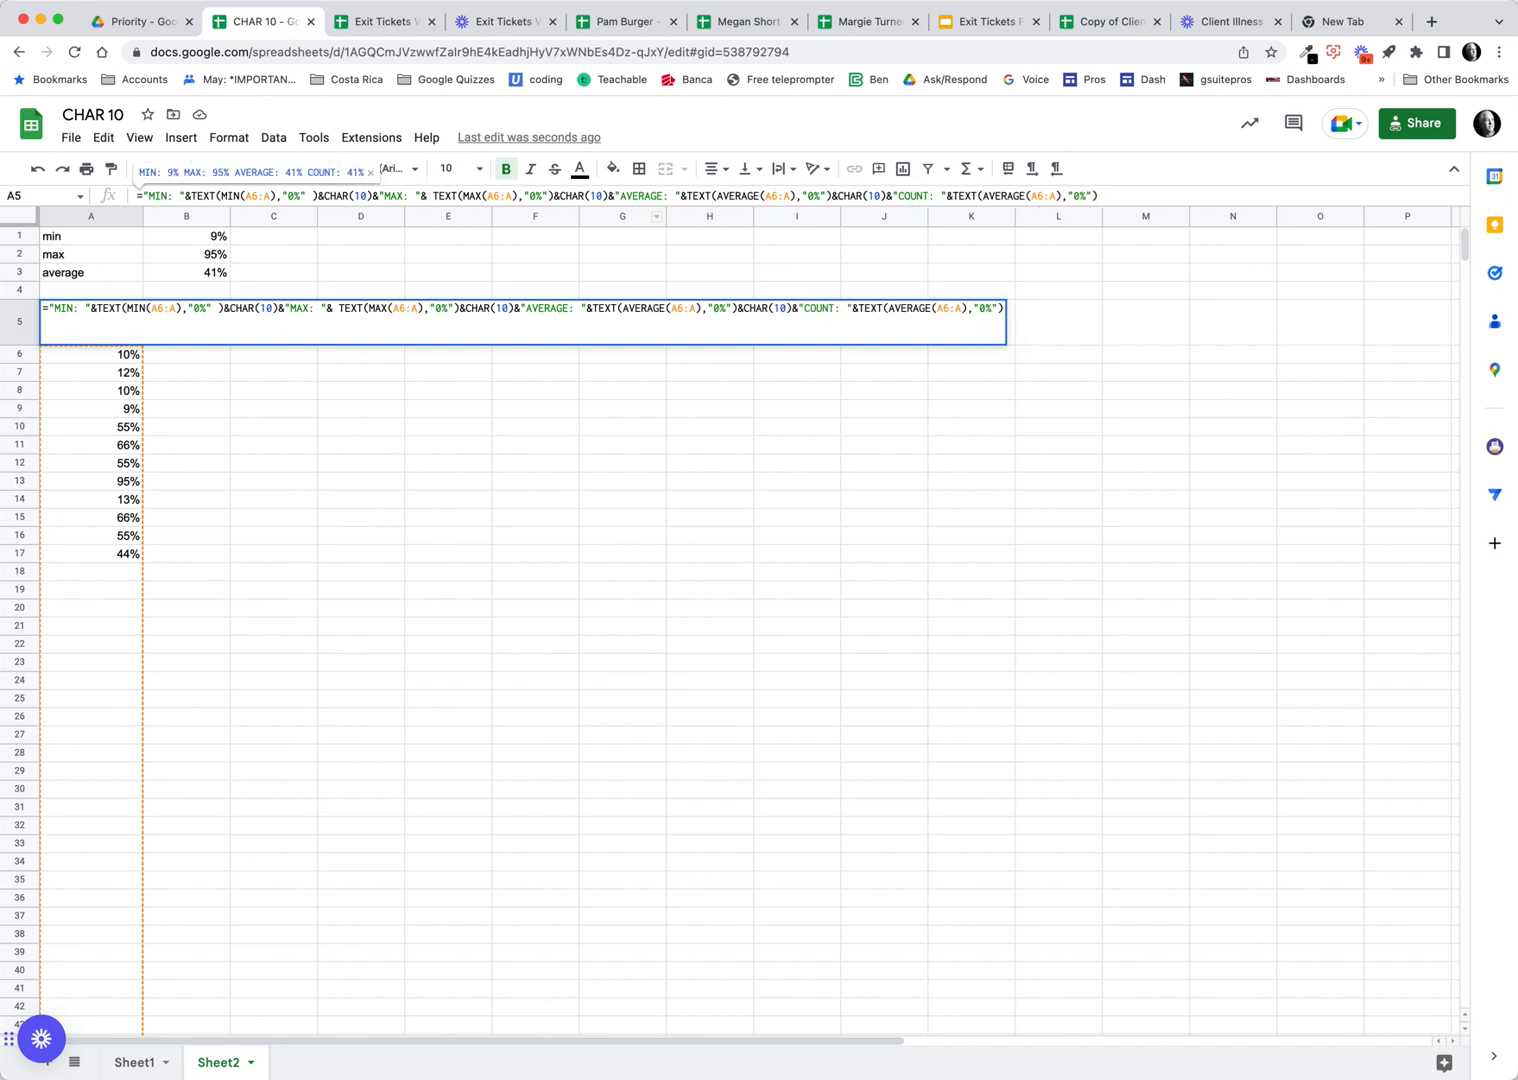
# Step: In the last segment of A5's formula, remove the opening TEXT( wrapper and replace the AVERAGE function with COUNT
pyautogui.moveTo(955, 197); pyautogui.dragTo(957, 198)
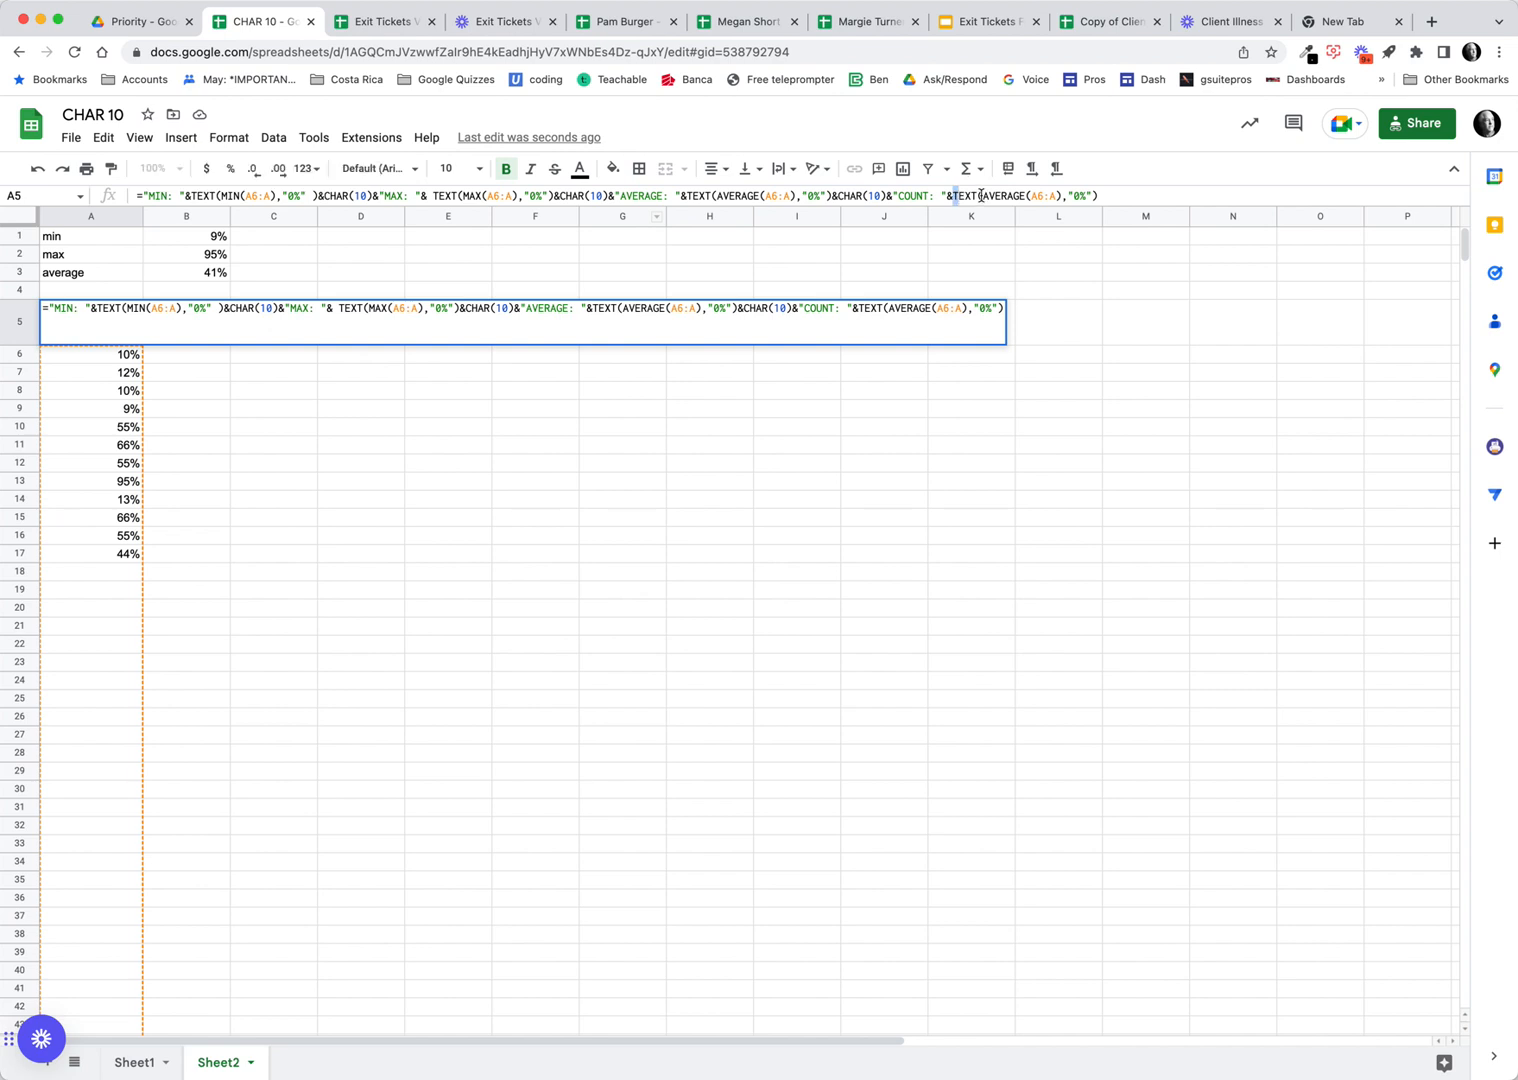
pyautogui.click(983, 196)
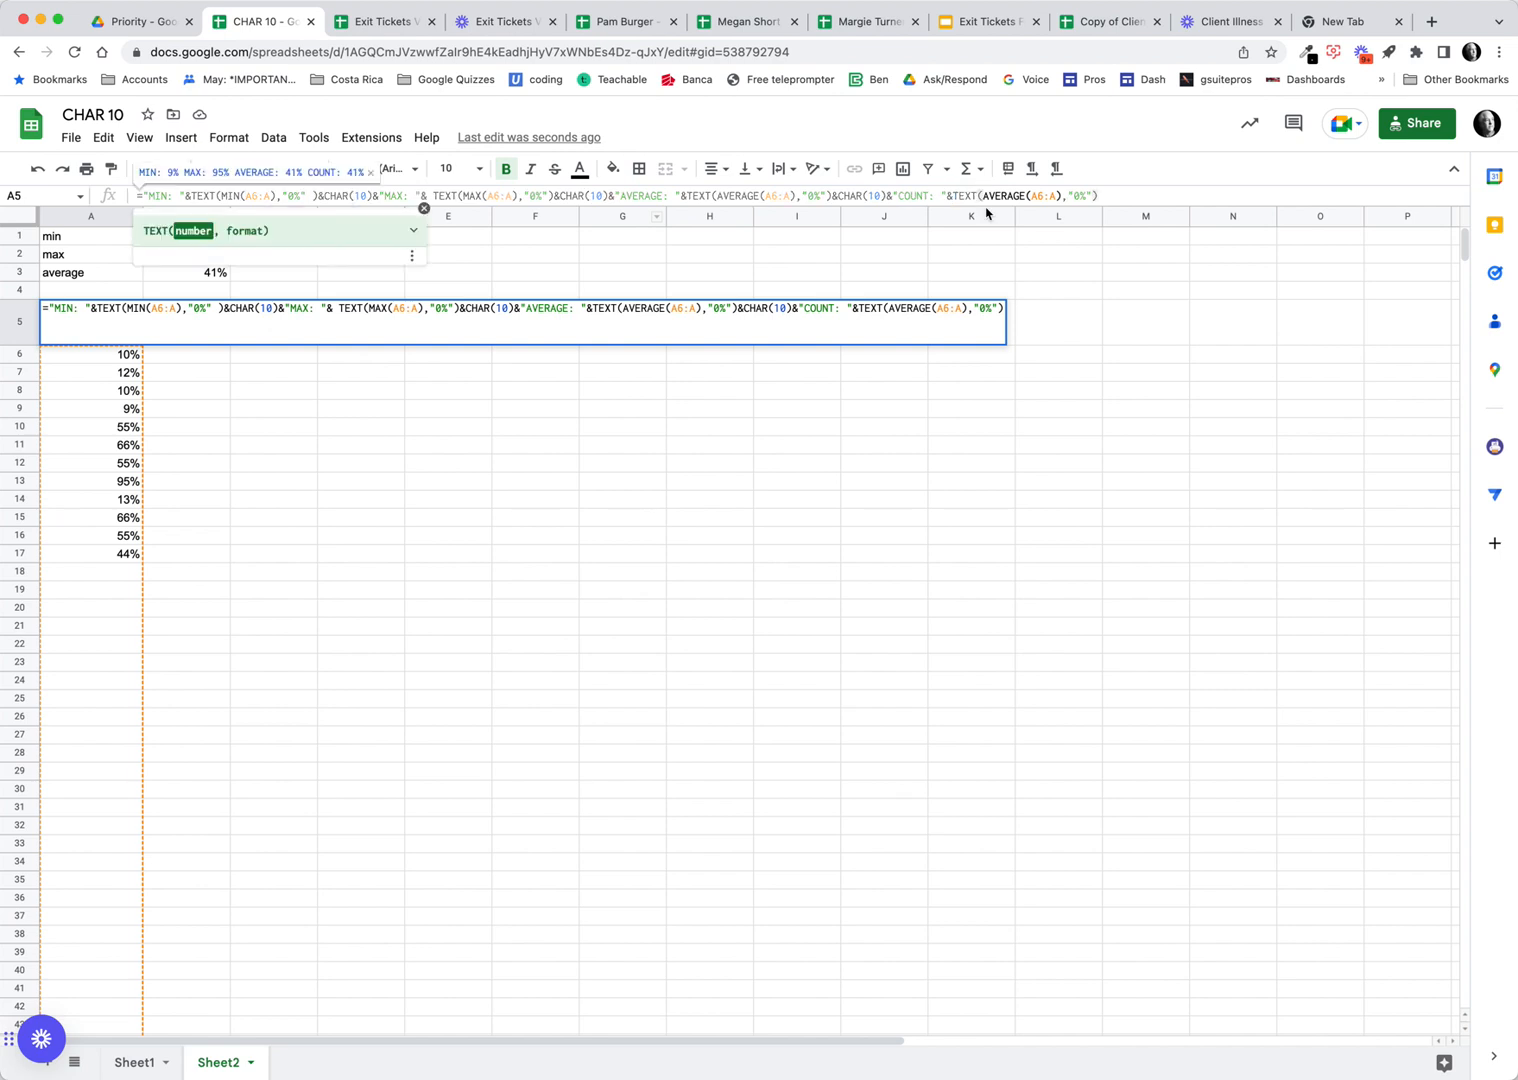
pyautogui.press('BackSpace')
pyautogui.press('BackSpace')
pyautogui.press('BackSpace')
pyautogui.press('BackSpace')
pyautogui.press('BackSpace')
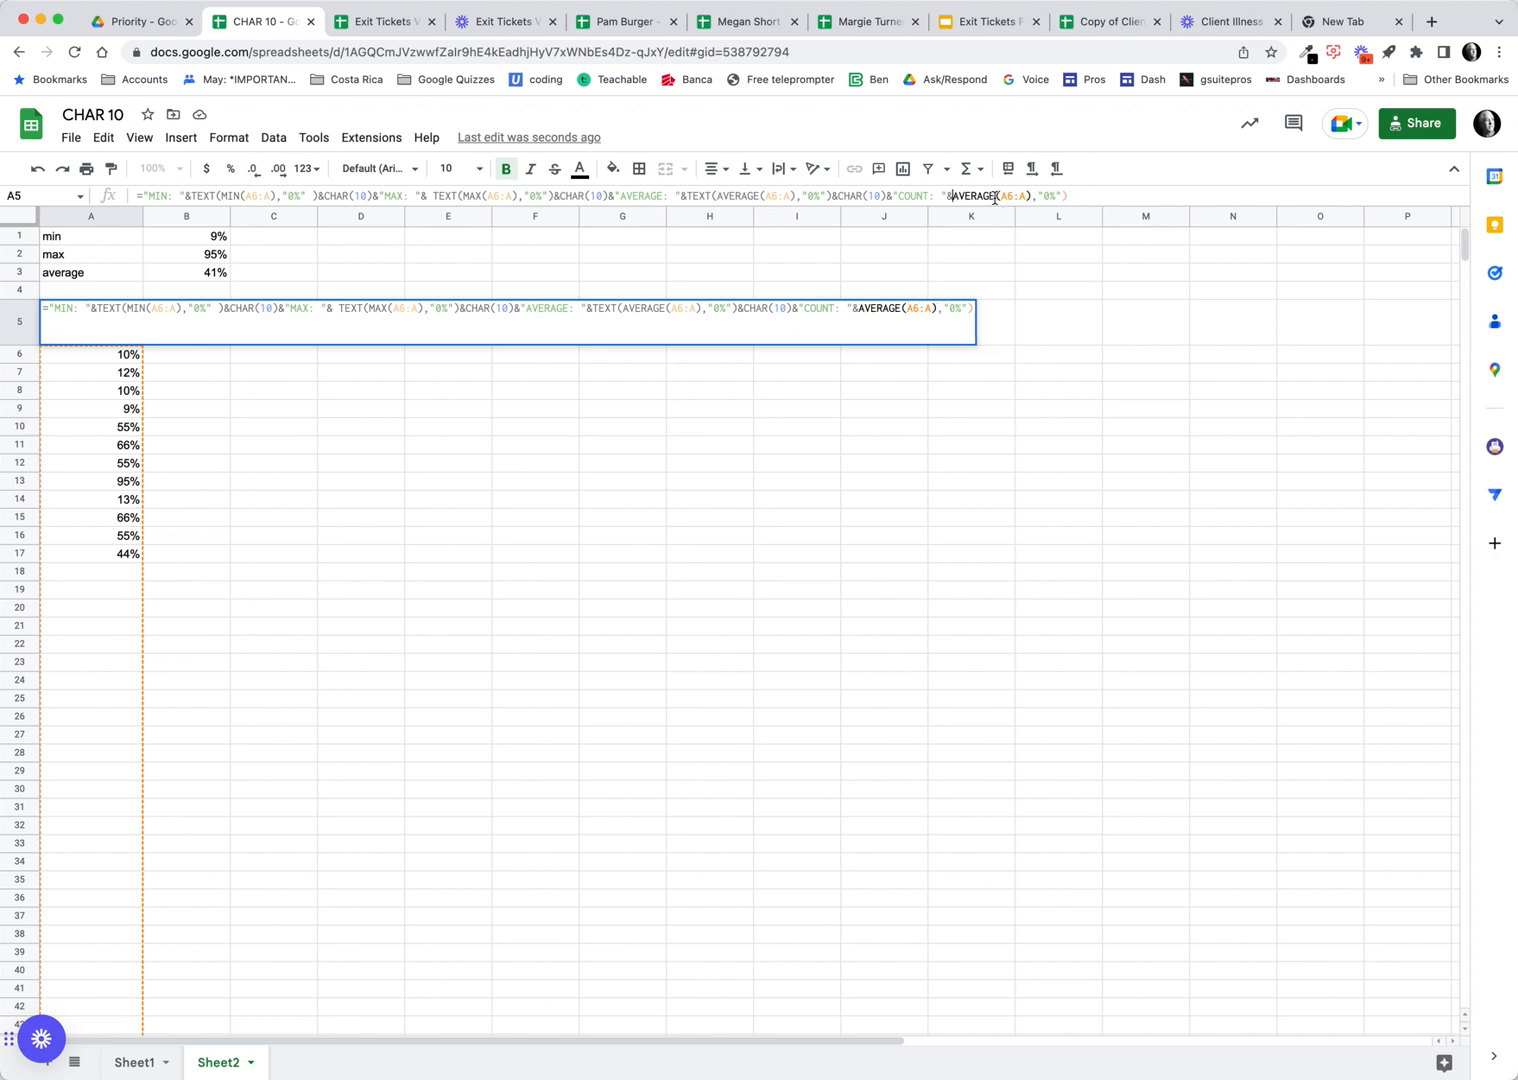
pyautogui.moveTo(995, 198); pyautogui.dragTo(956, 201)
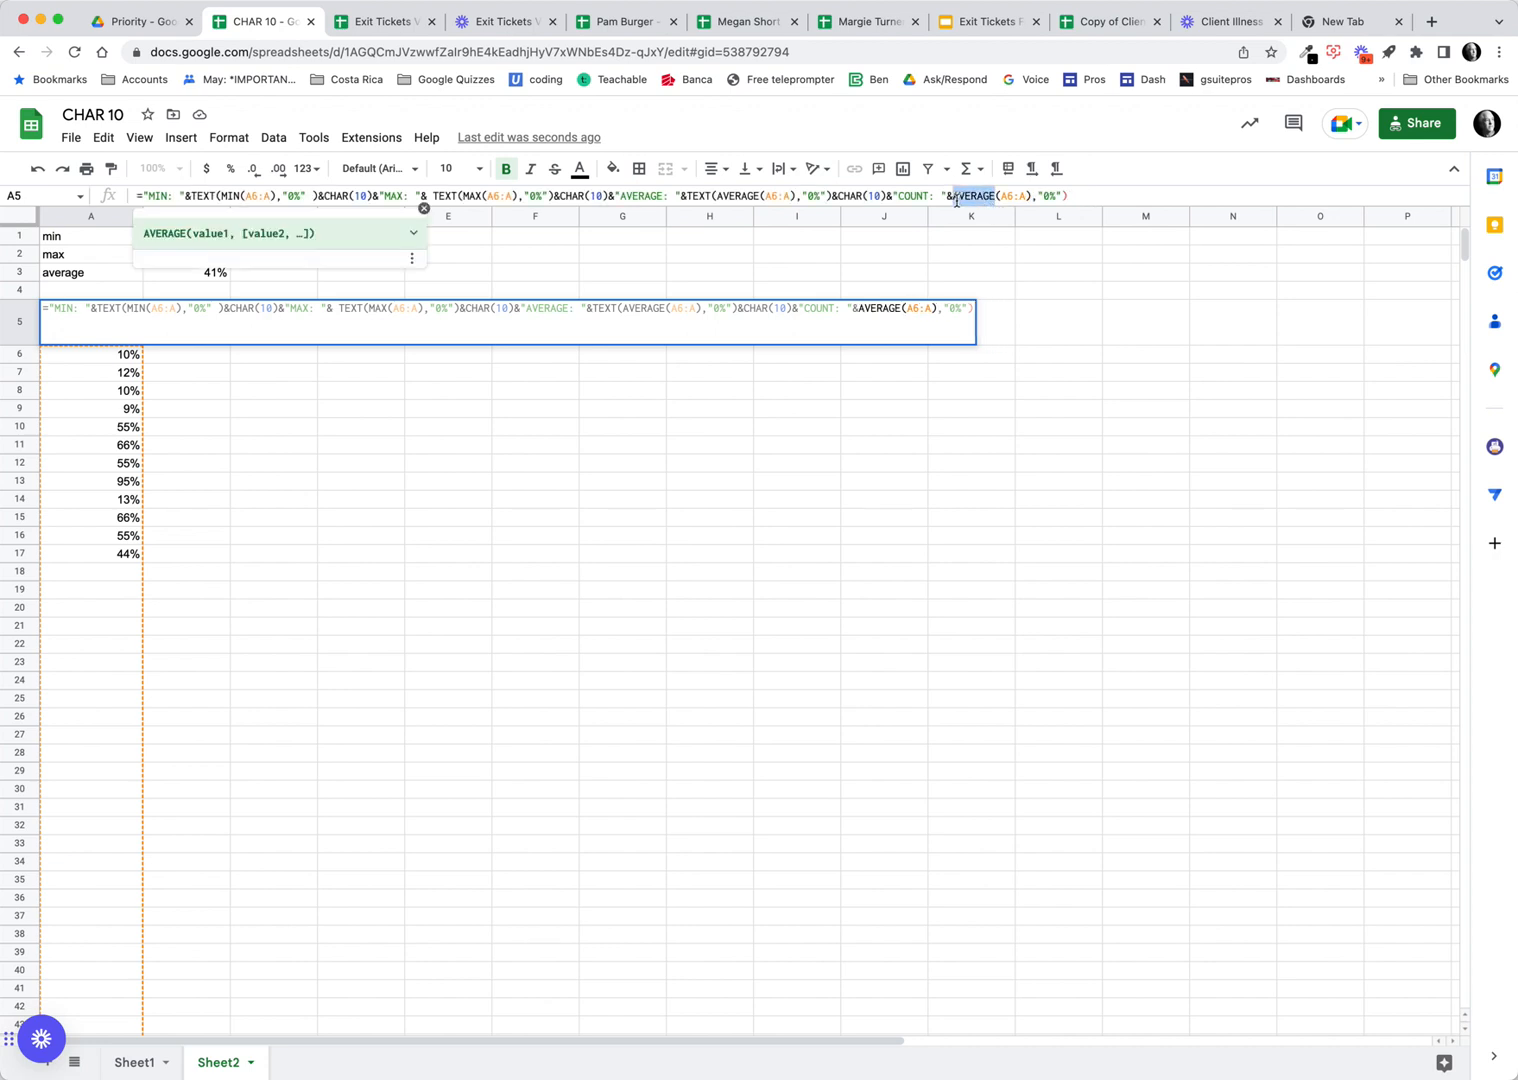
pyautogui.write('COUNT')
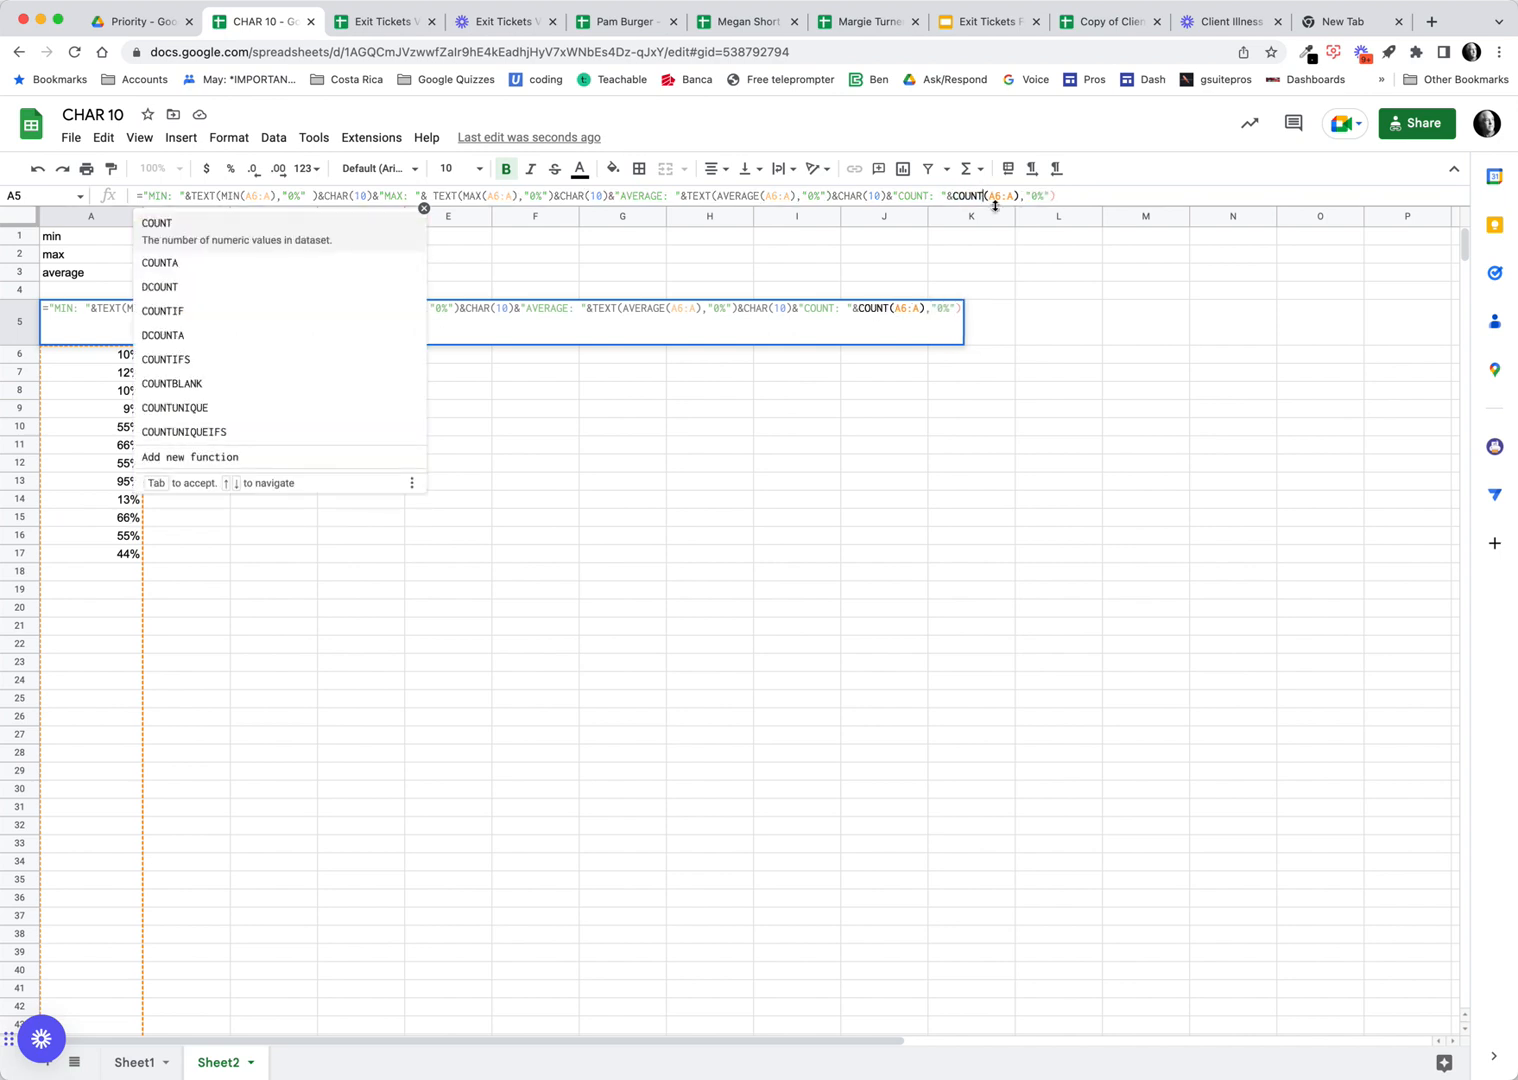
# Step: Remove the leftover "0%" format argument so A5's formula finishes with COUNT(A6:A), and commit it
pyautogui.click(1057, 196)
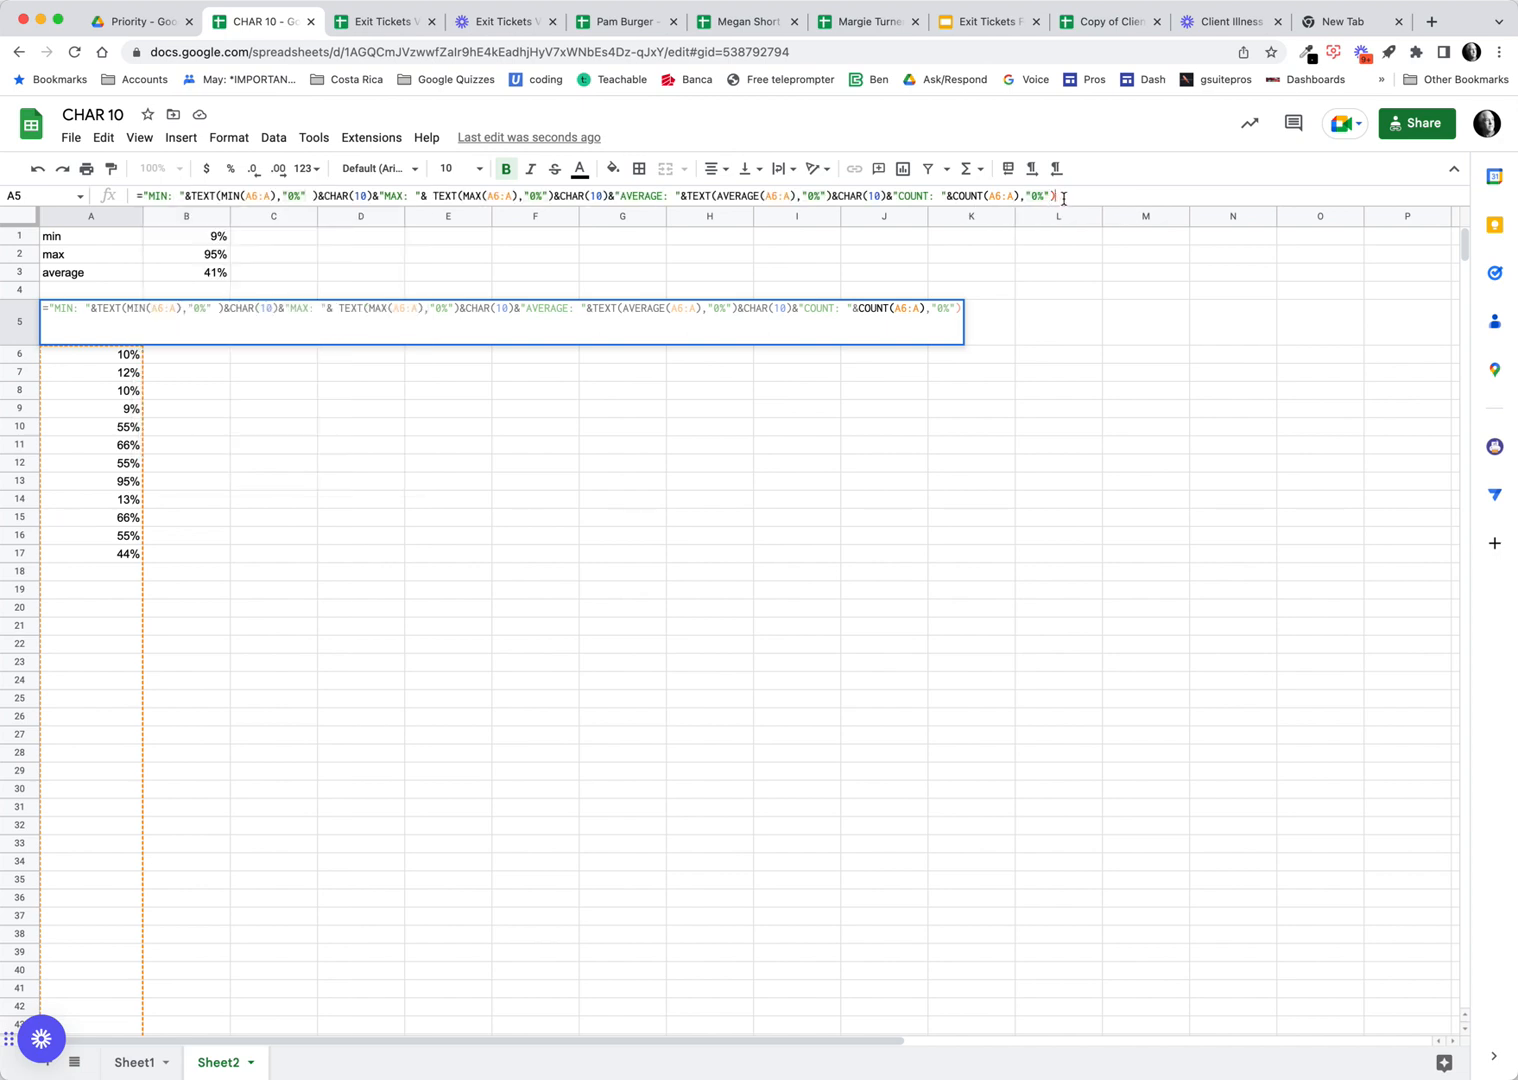
pyautogui.press('BackSpace')
pyautogui.press('BackSpace')
pyautogui.press('BackSpace')
pyautogui.press('BackSpace')
pyautogui.press('BackSpace')
pyautogui.press('BackSpace')
pyautogui.press('BackSpace')
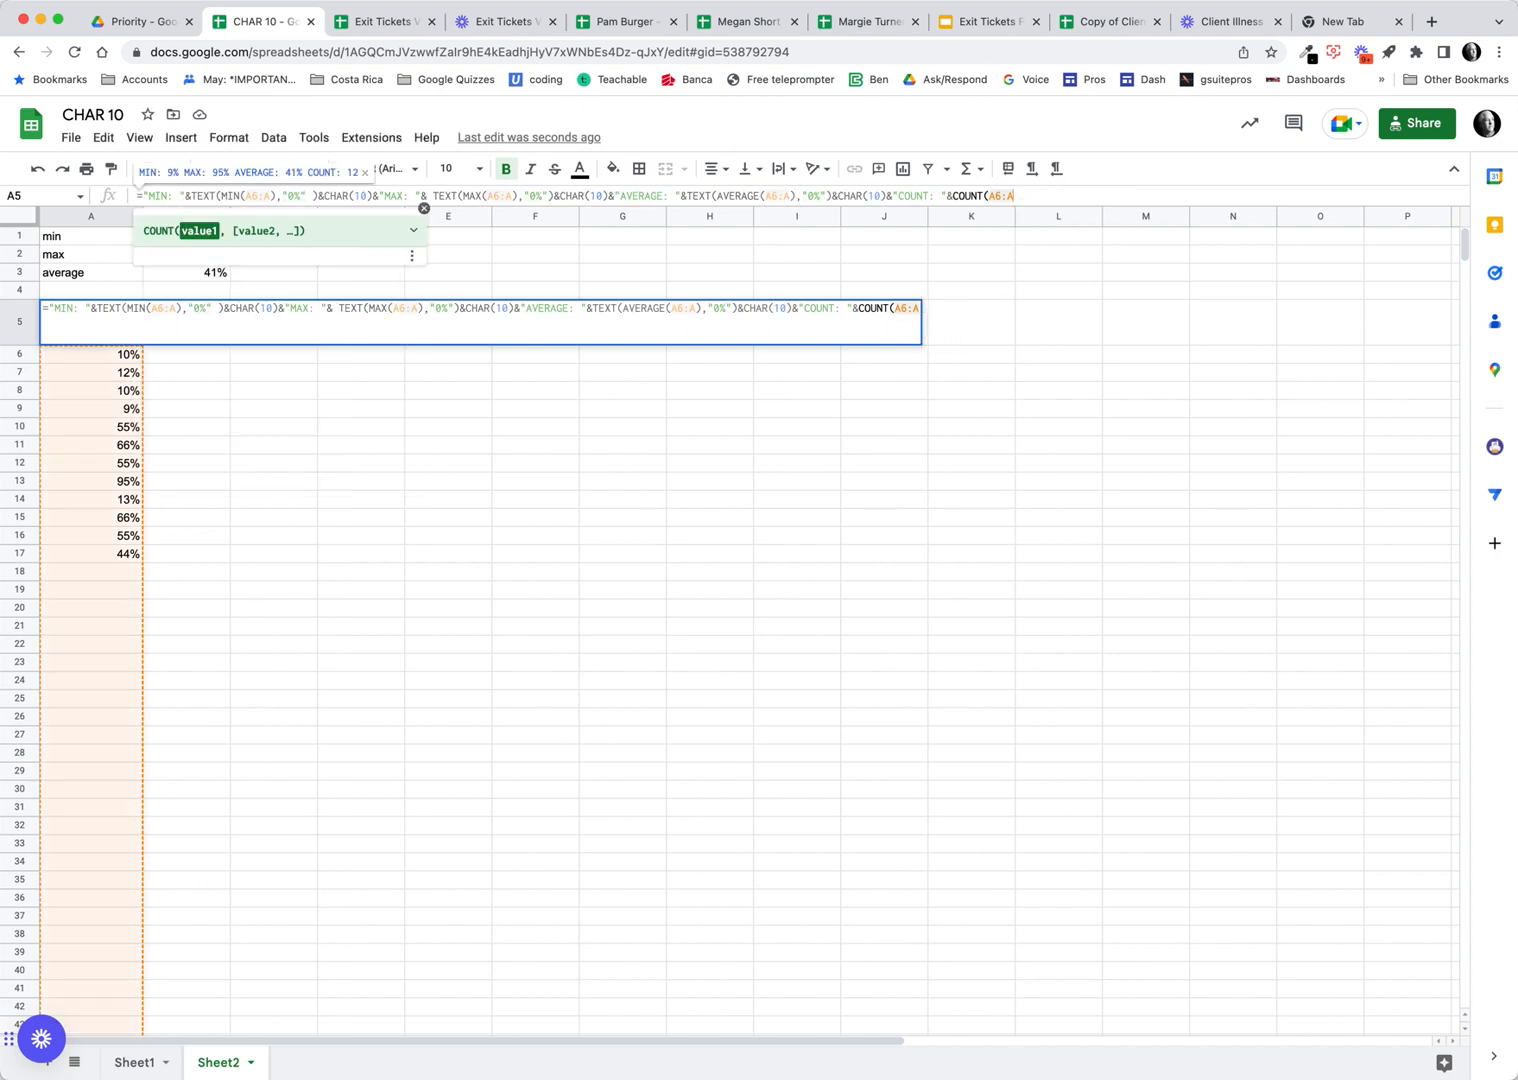
pyautogui.write(')')
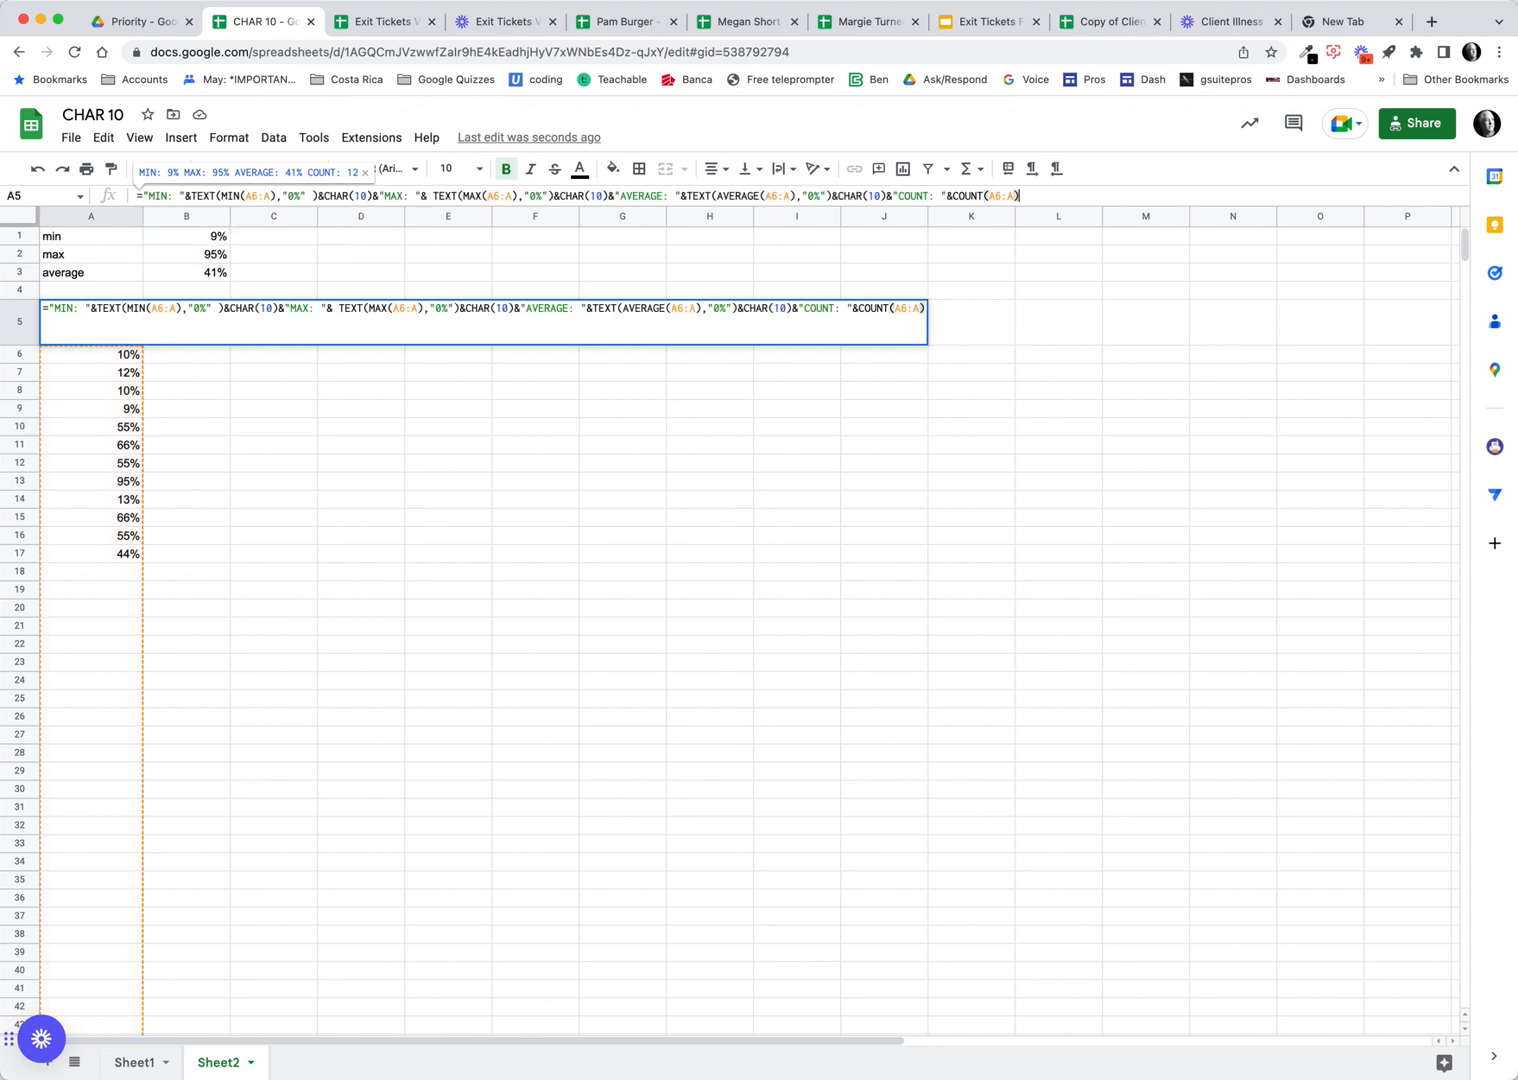
pyautogui.press('Return')
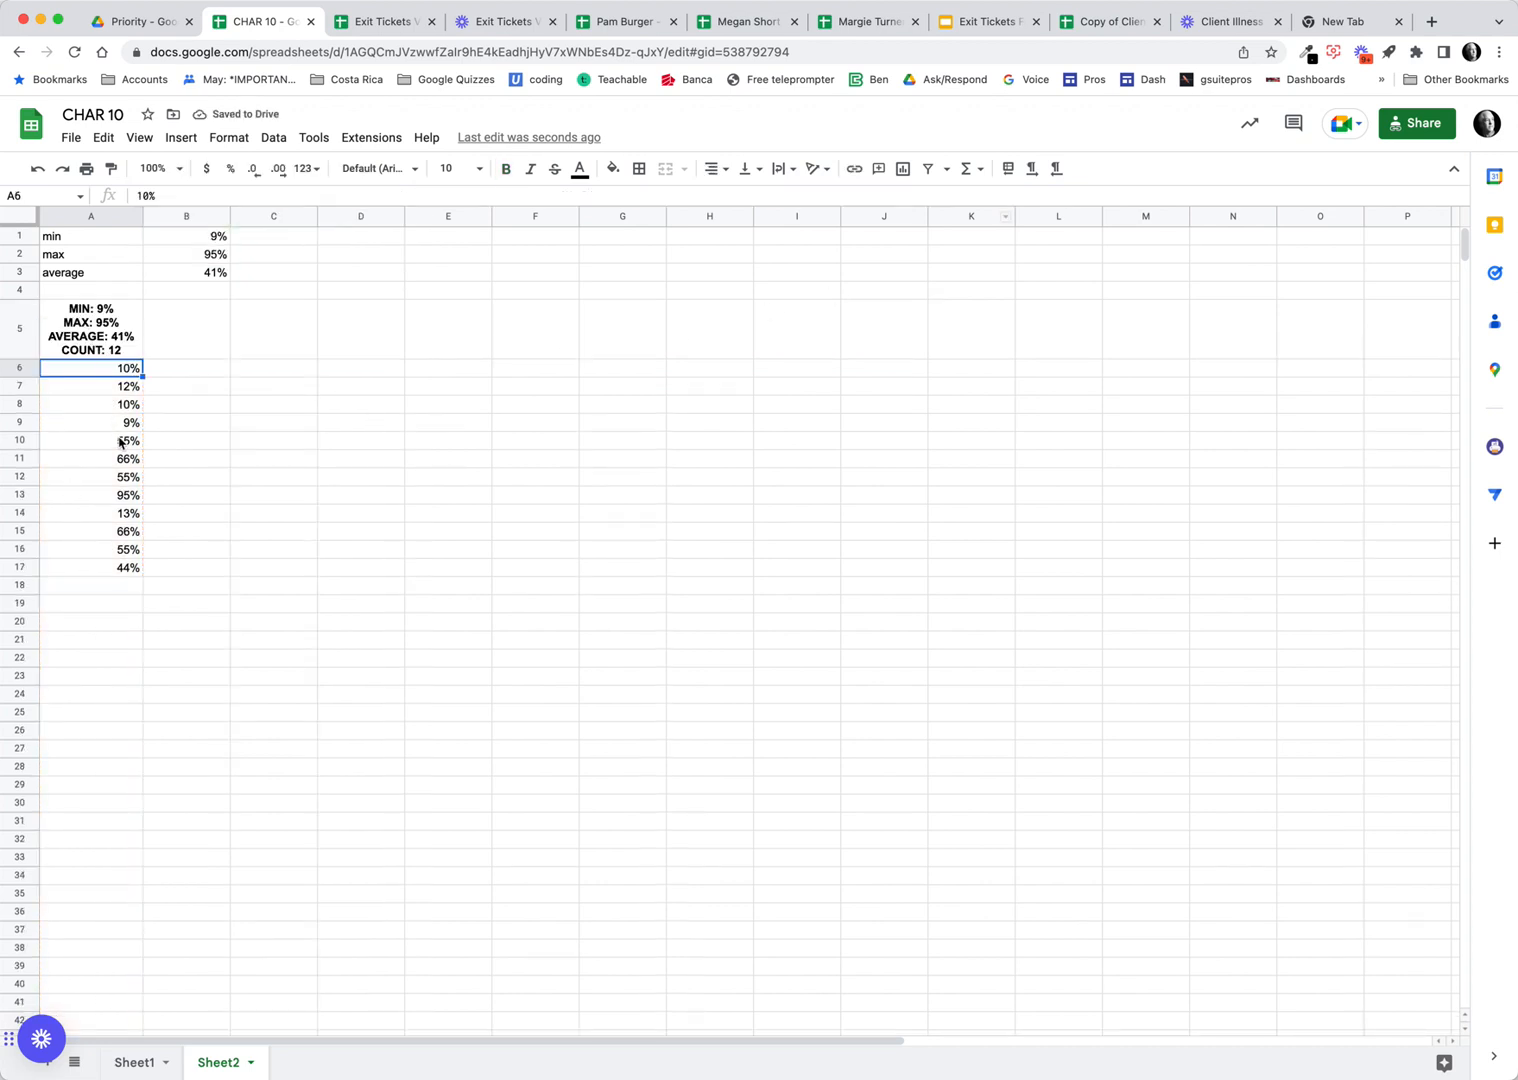
pyautogui.click(118, 336)
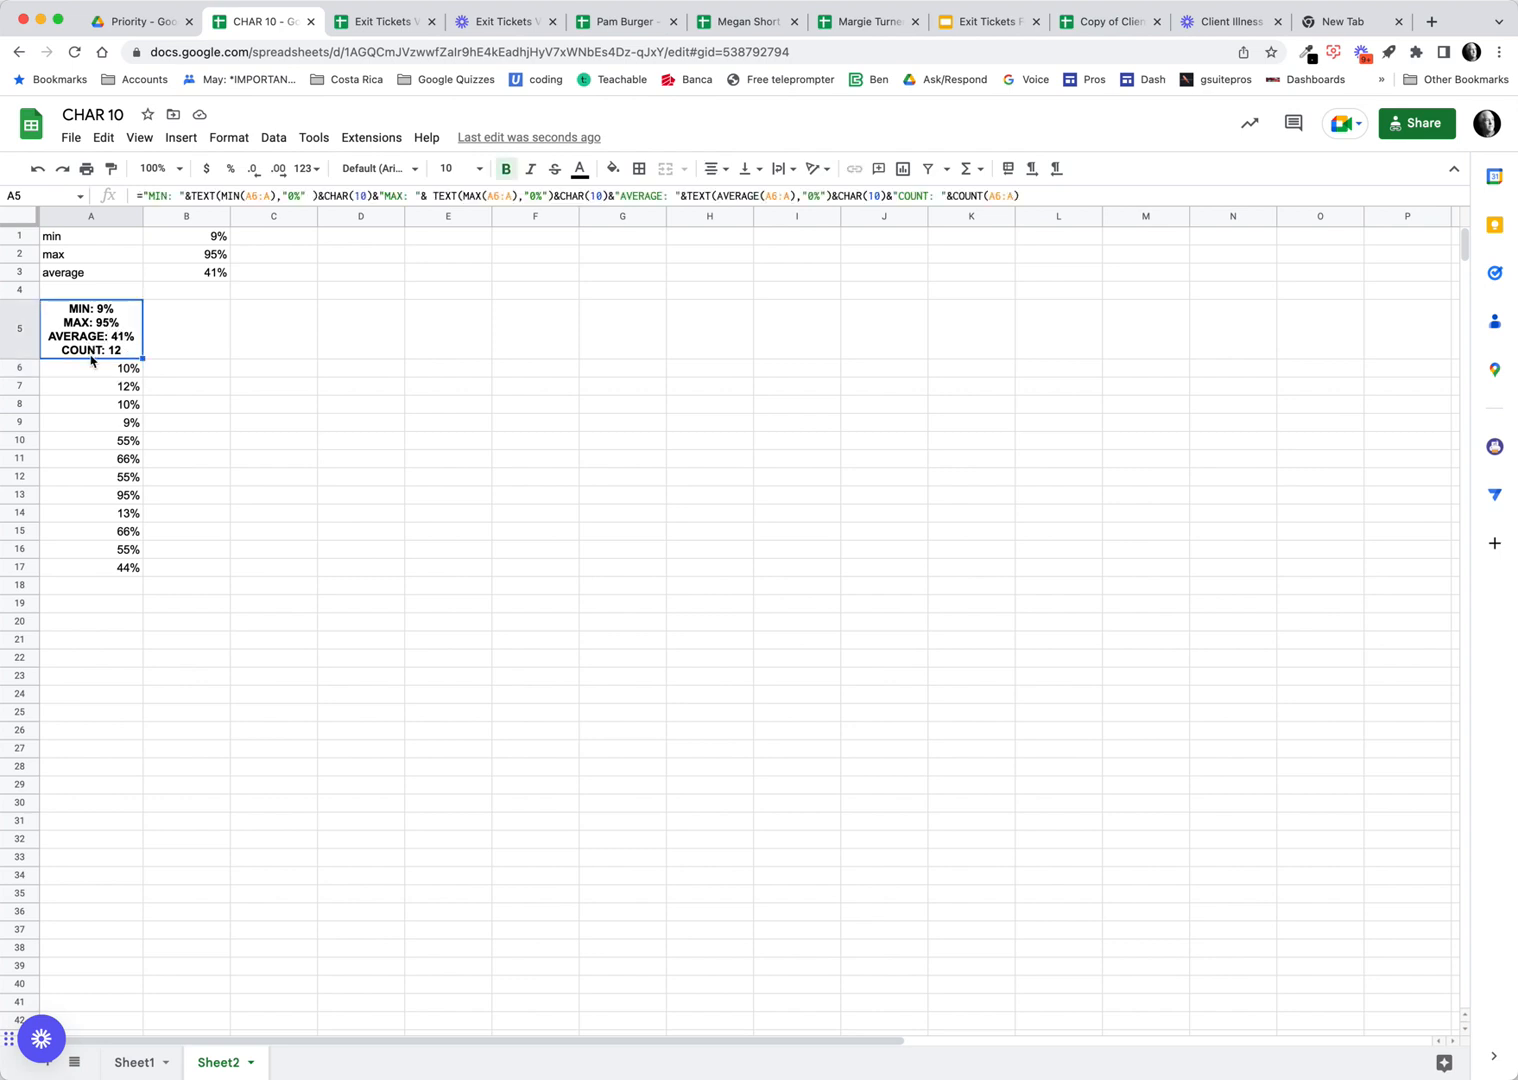
# Step: Enter the plain numbers 55, 86, 99, 78, 12 and 45 in cells A18 to A23
pyautogui.click(107, 592)
pyautogui.write('55')
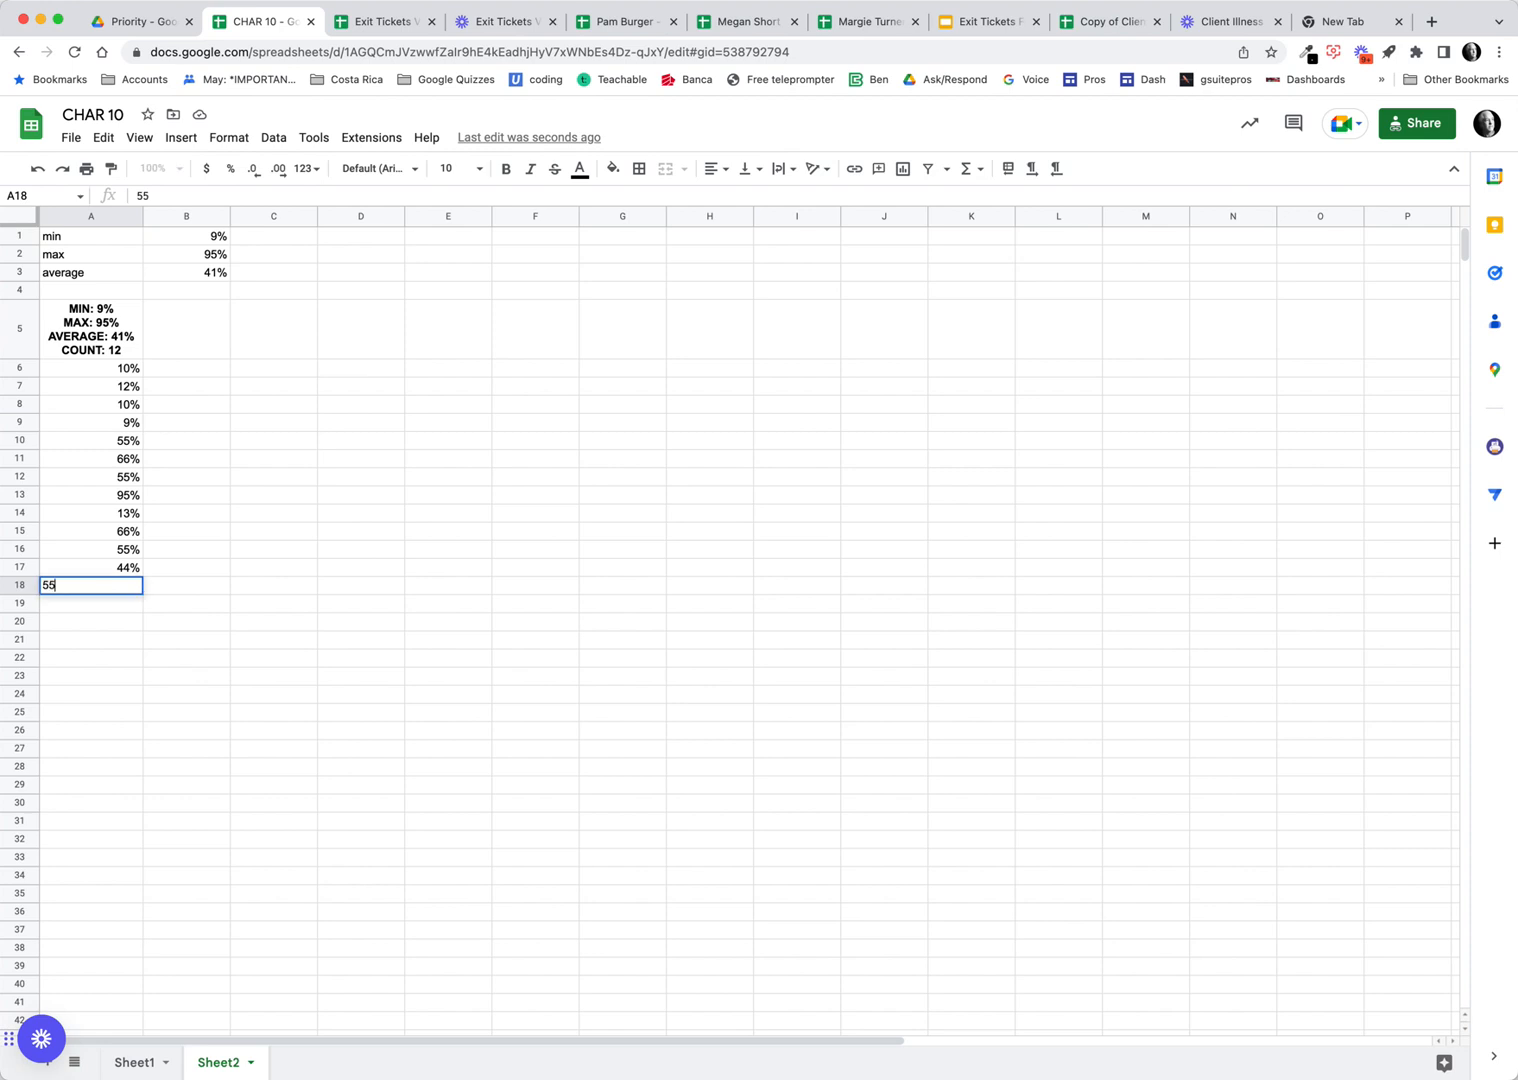
pyautogui.press('Return')
pyautogui.write('86')
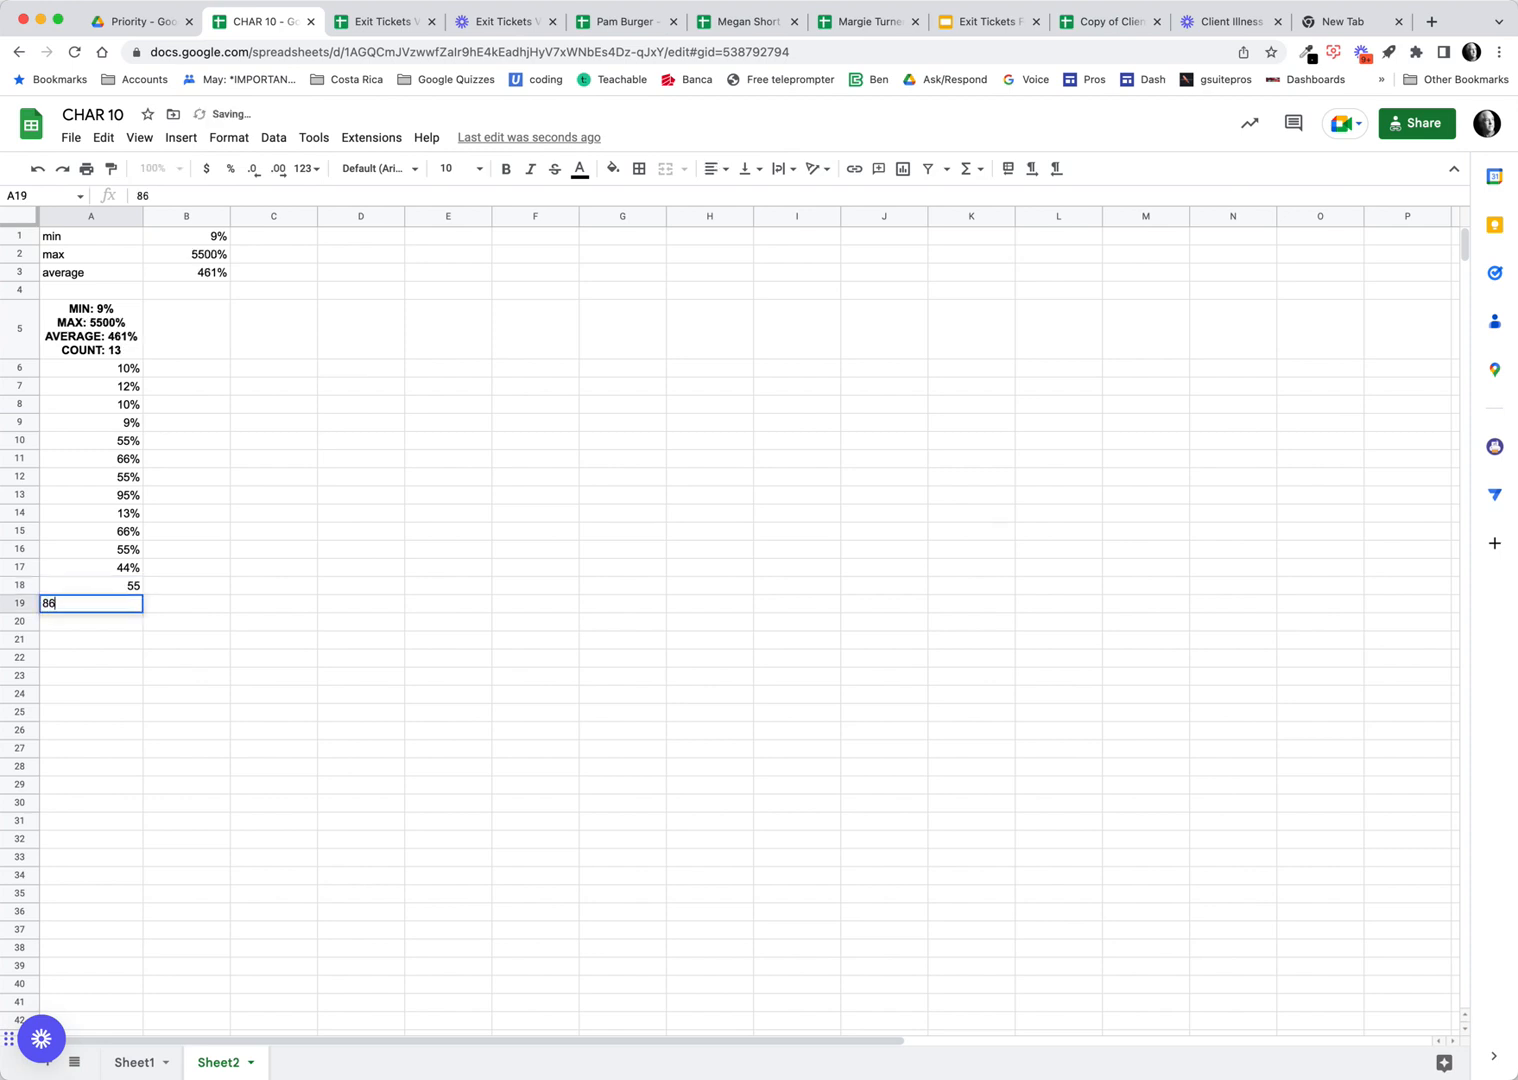
pyautogui.press('Return')
pyautogui.write('99')
pyautogui.press('Return')
pyautogui.write('78')
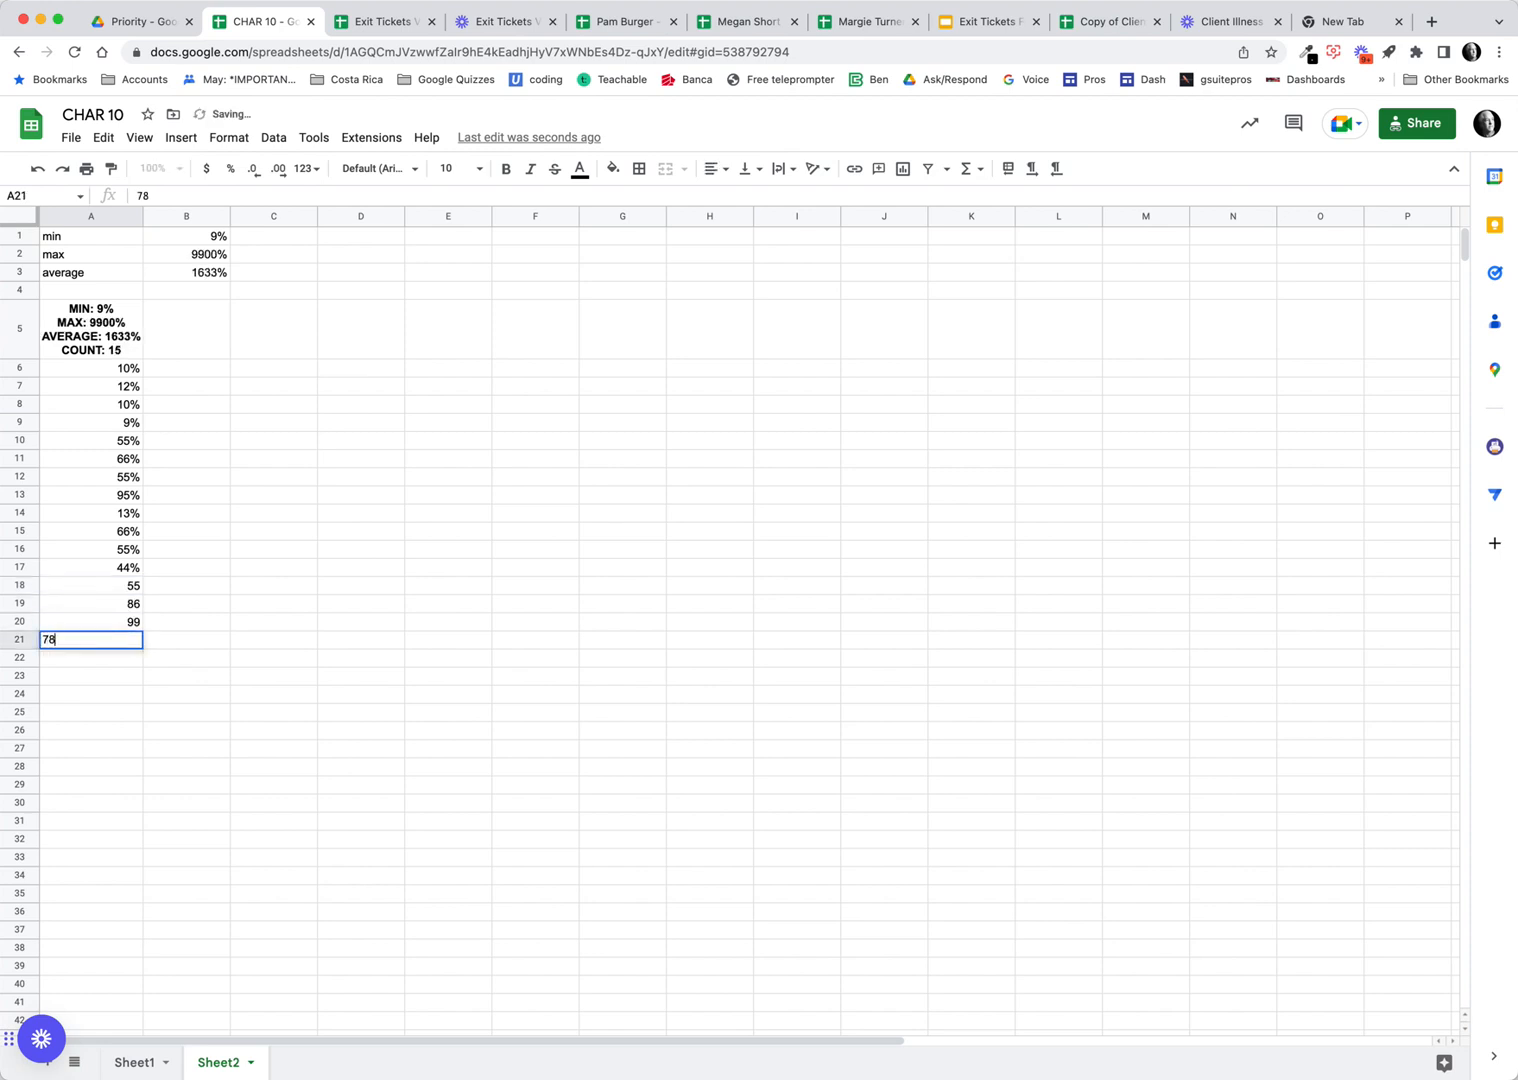
pyautogui.press('Return')
pyautogui.write('12')
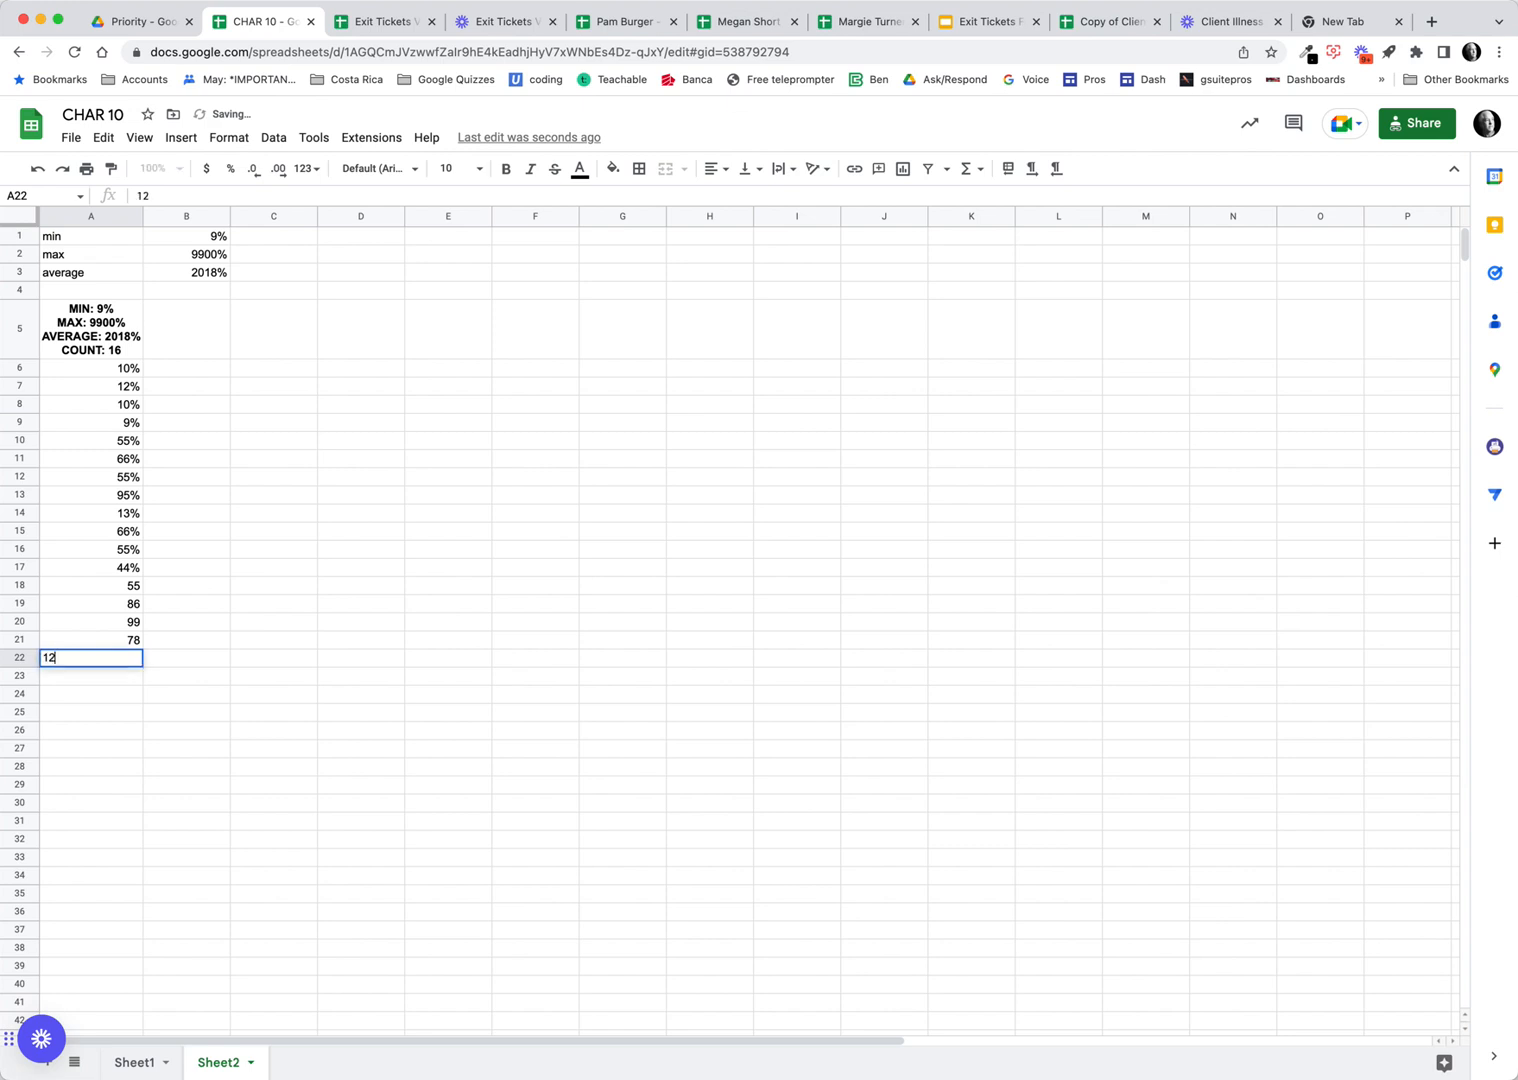
pyautogui.press('Return')
pyautogui.write('45')
pyautogui.press('Return')
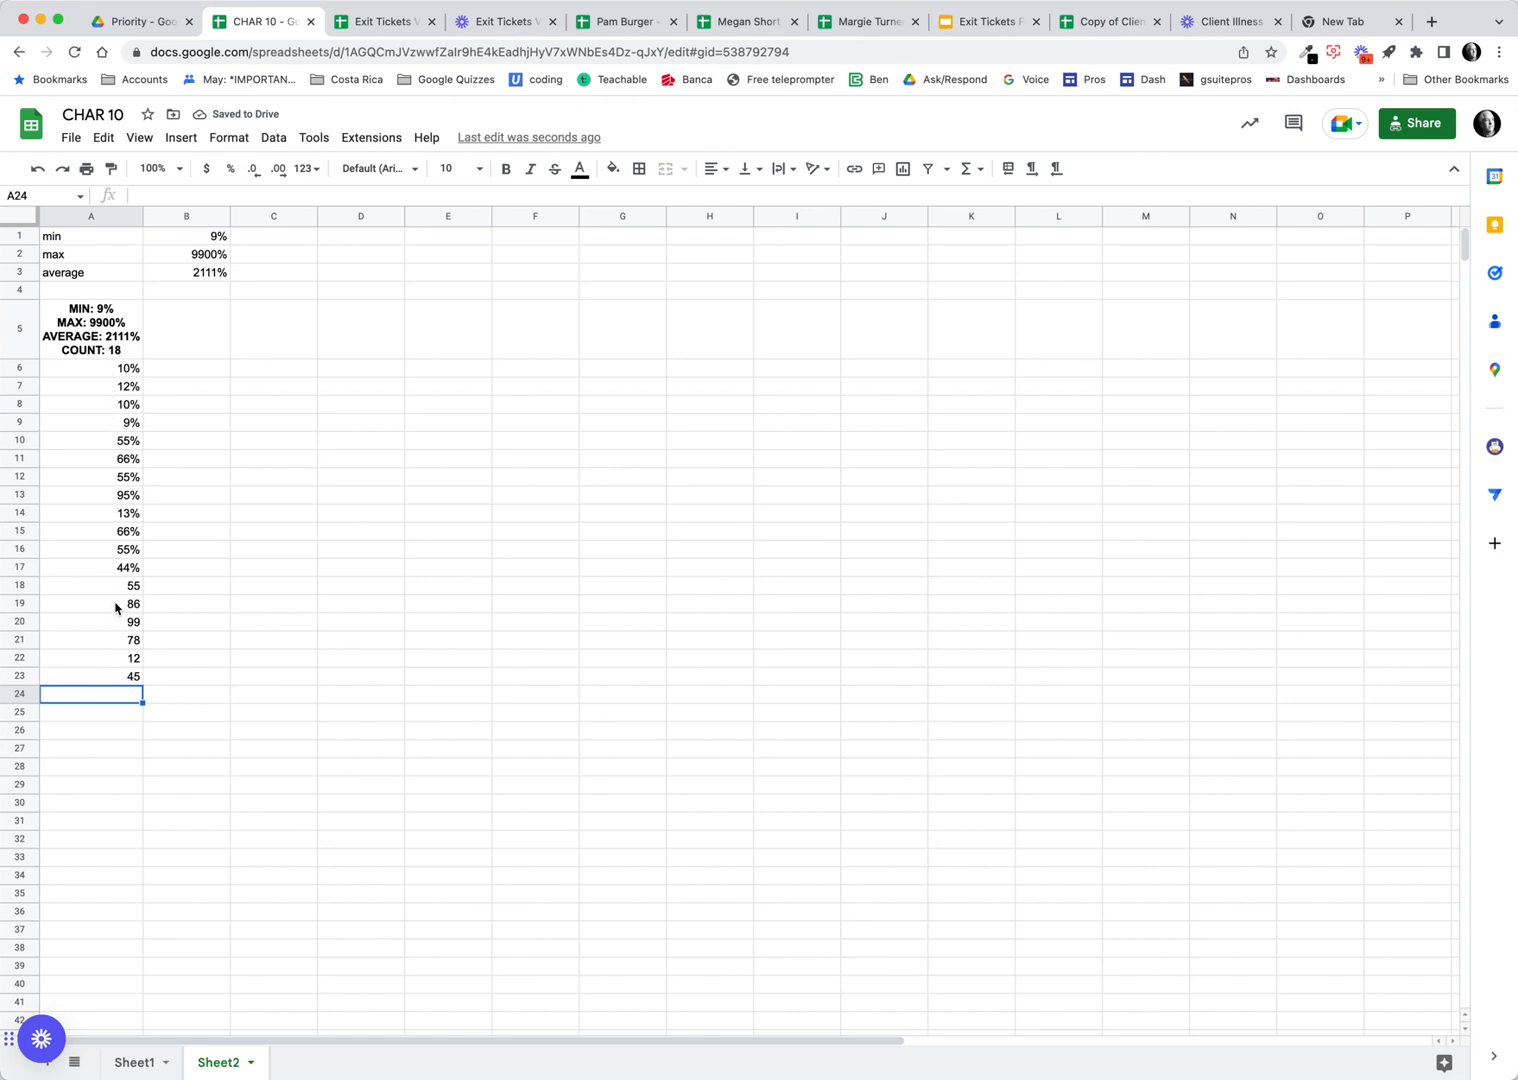
# Step: Format the range A6:A23 as percentages with no decimal places
pyautogui.moveTo(129, 376); pyautogui.dragTo(130, 678)
pyautogui.click(231, 172)
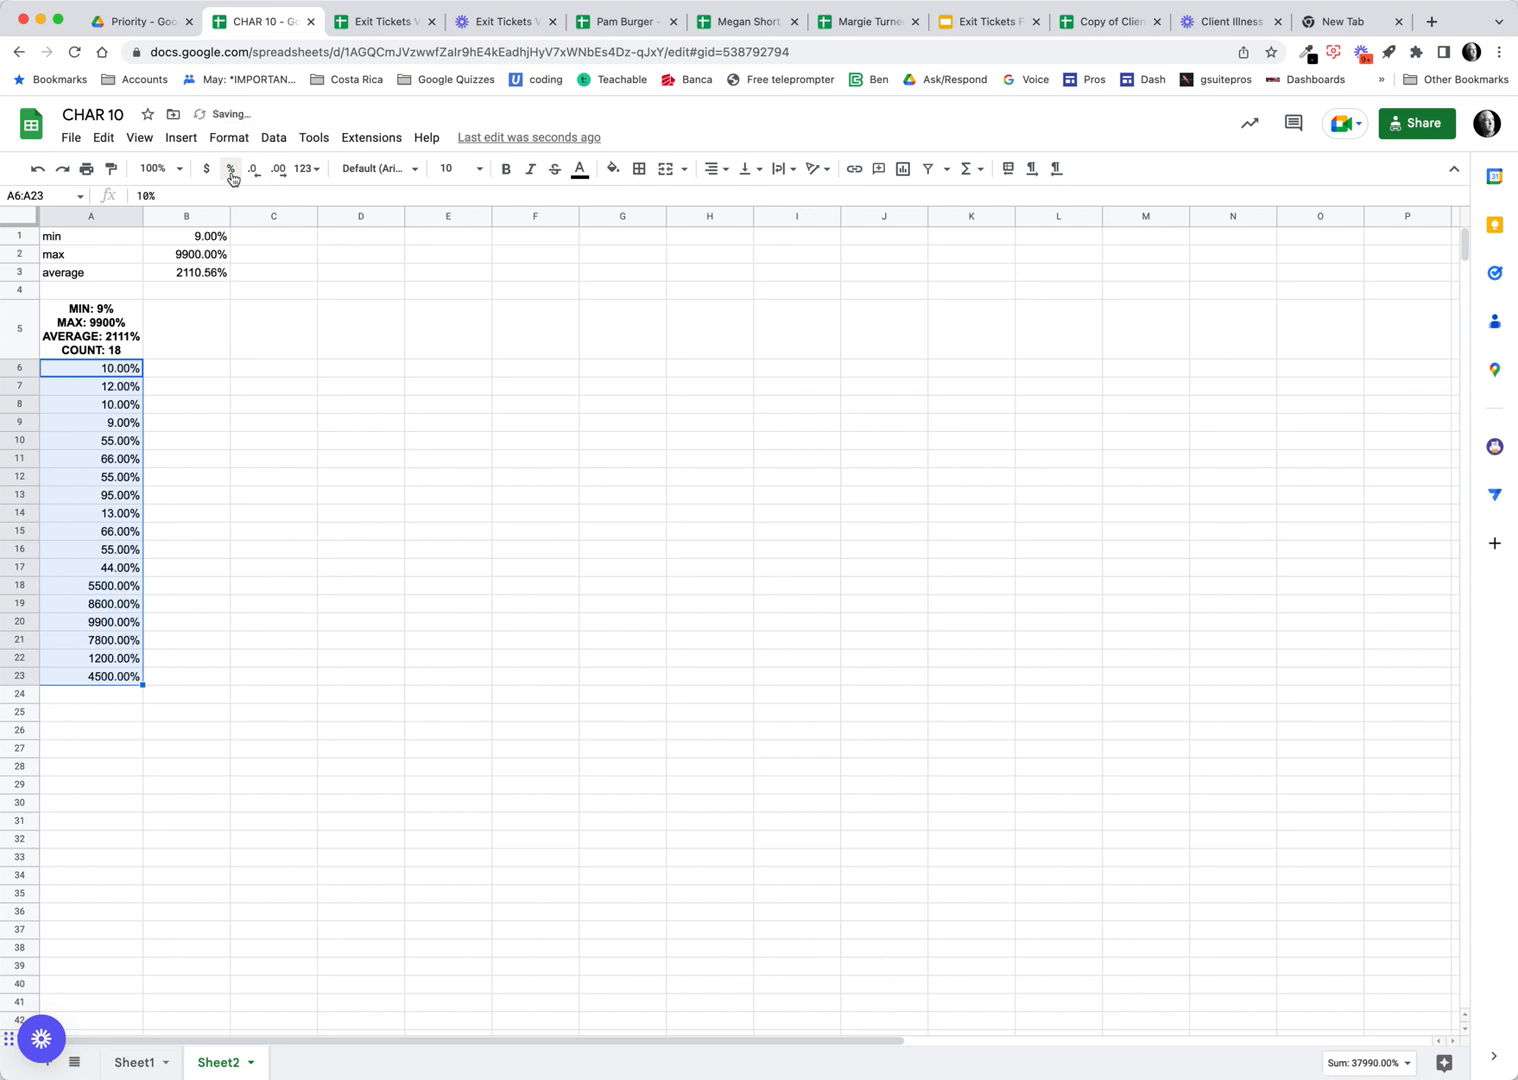
pyautogui.doubleClick(254, 176)
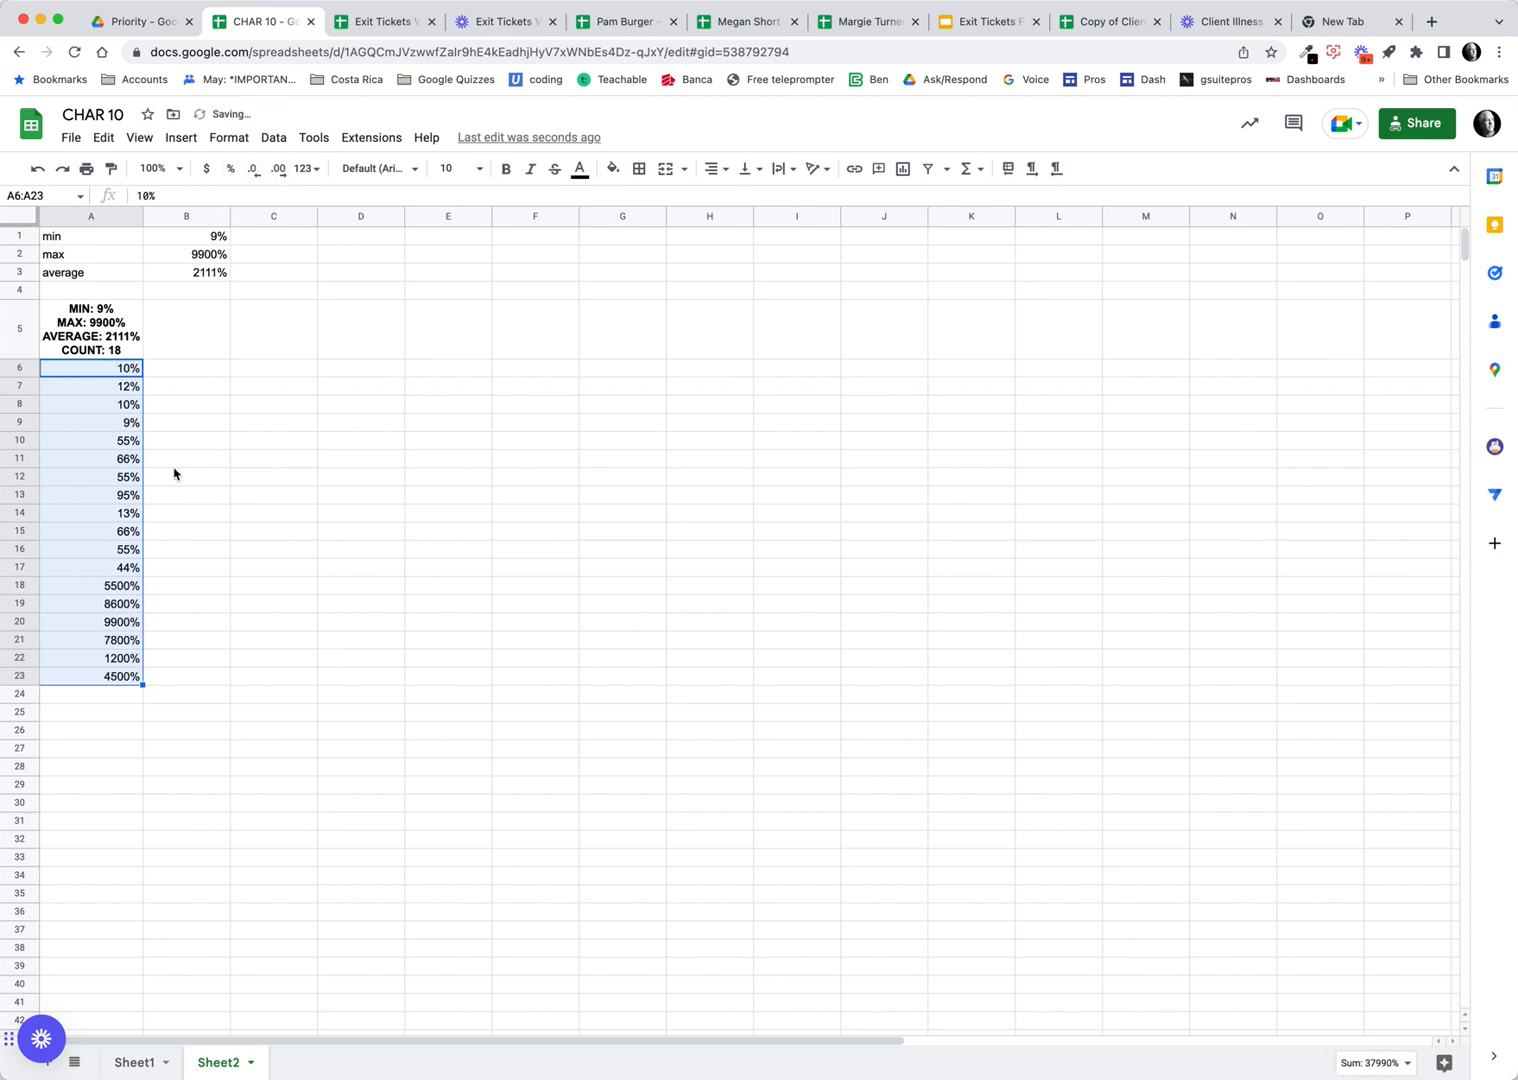
# Step: Replace the values in cells A18 to A23 with 55%, 86%, 99%, 78%, 12% and 45%
pyautogui.click(128, 592)
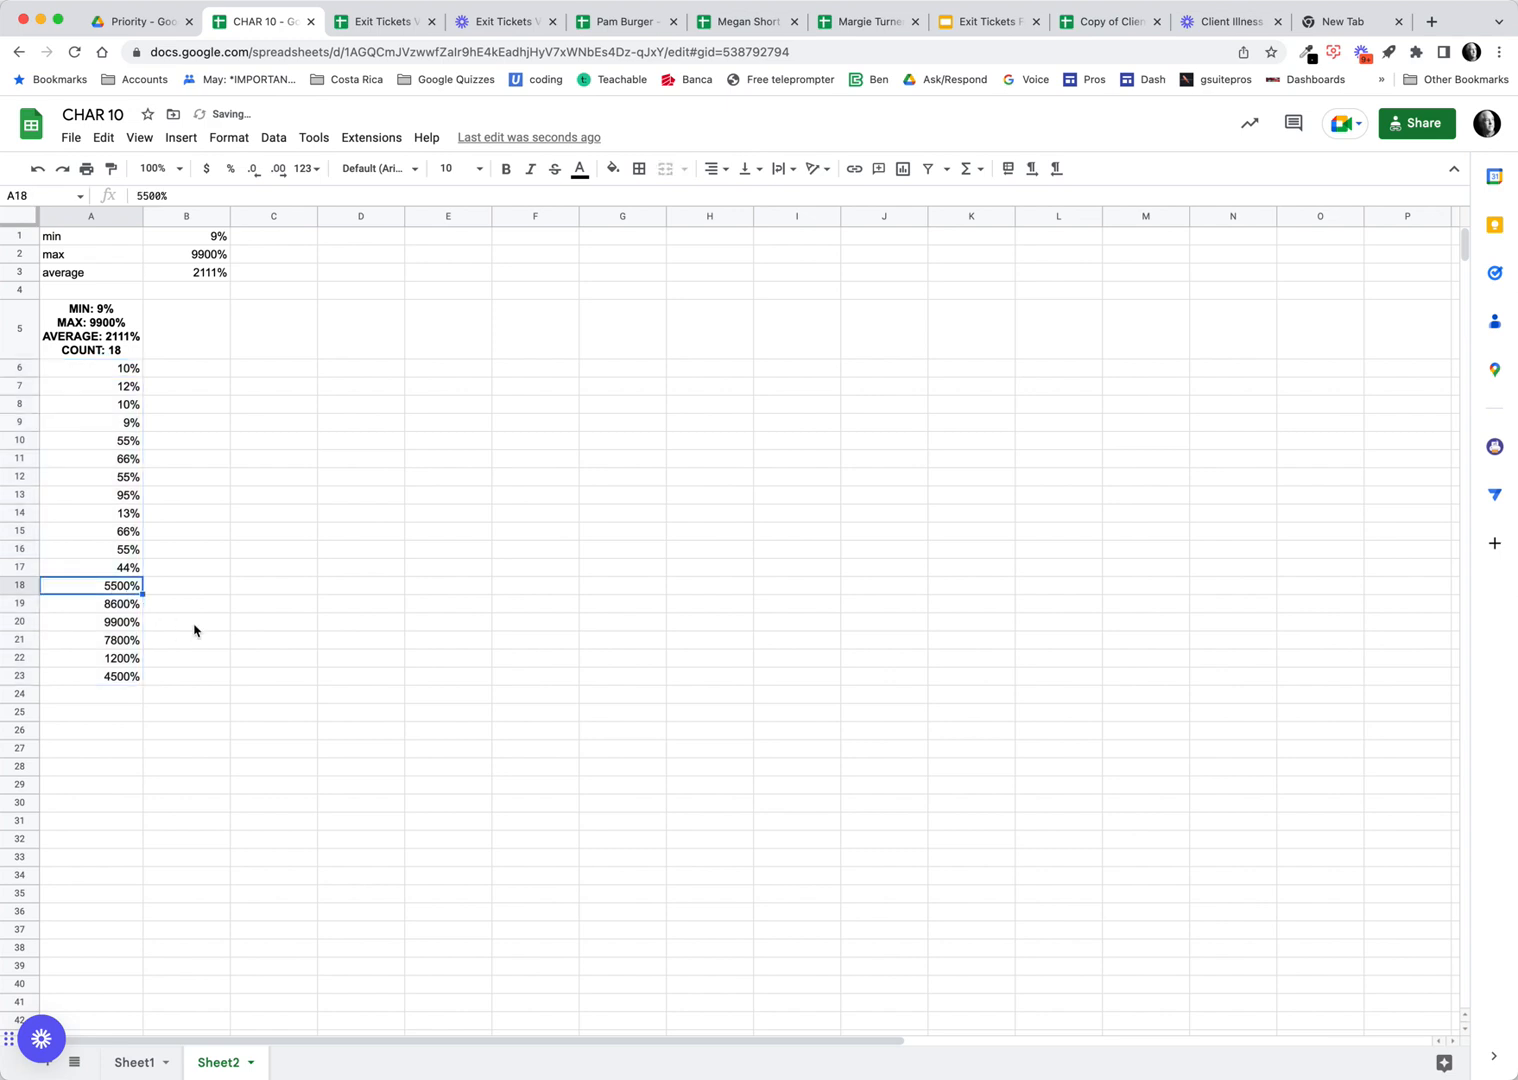
pyautogui.write('55')
pyautogui.press('Return')
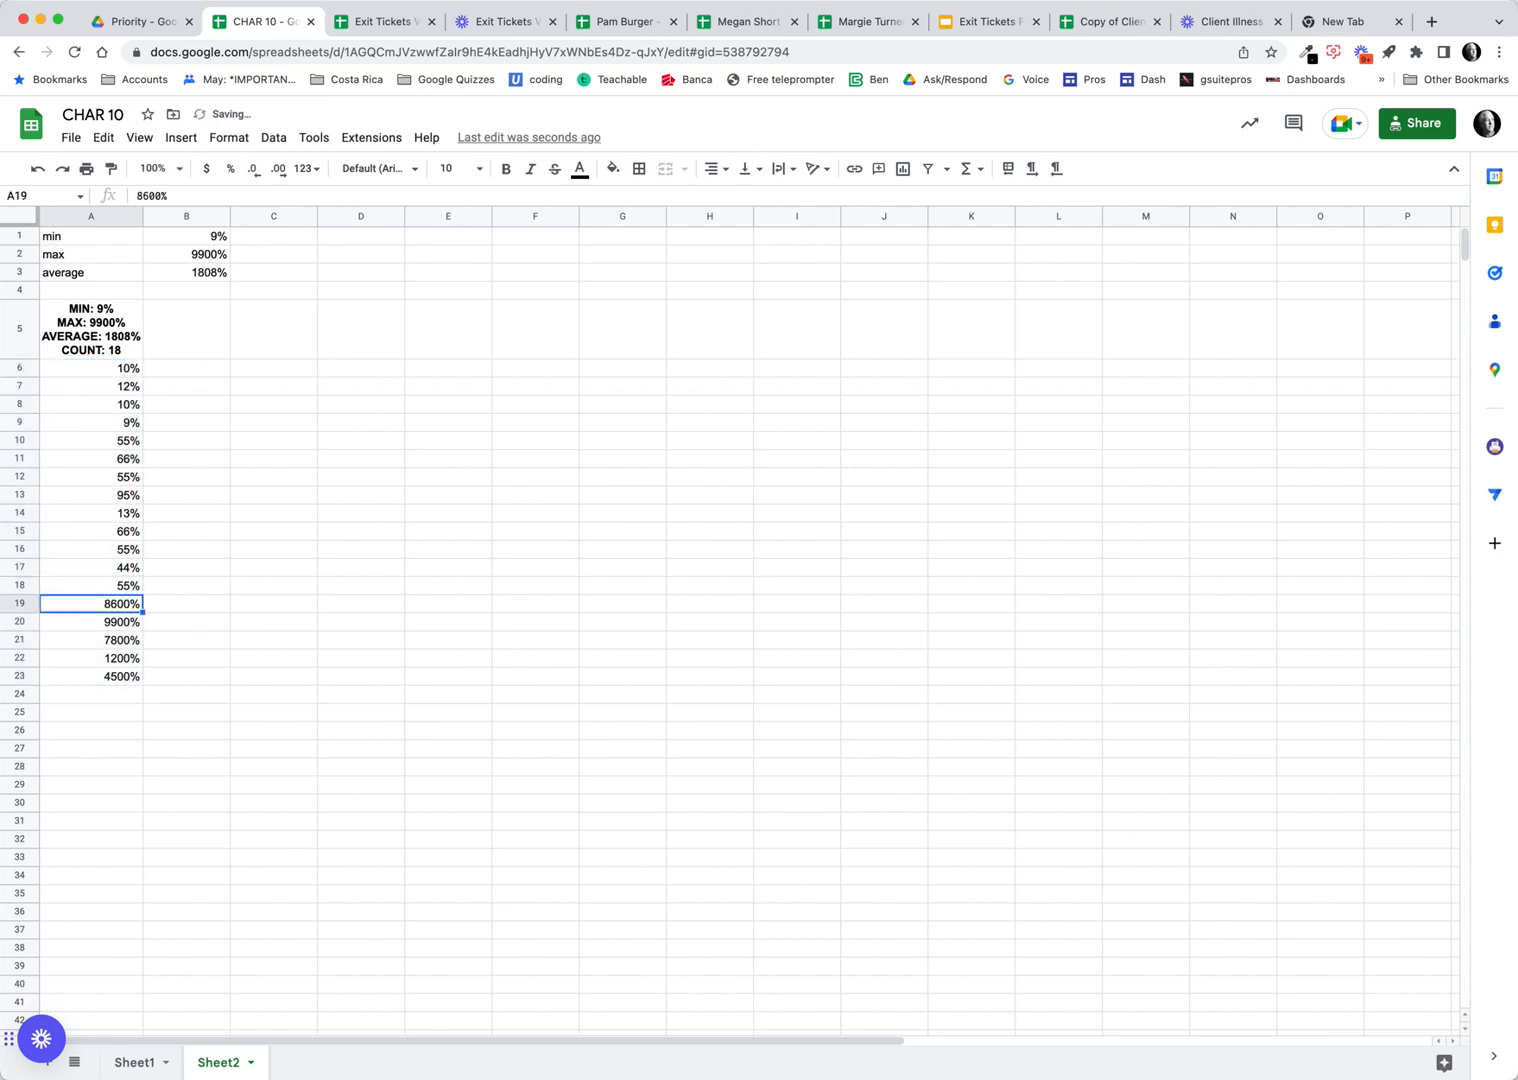
pyautogui.write('86')
pyautogui.press('Return')
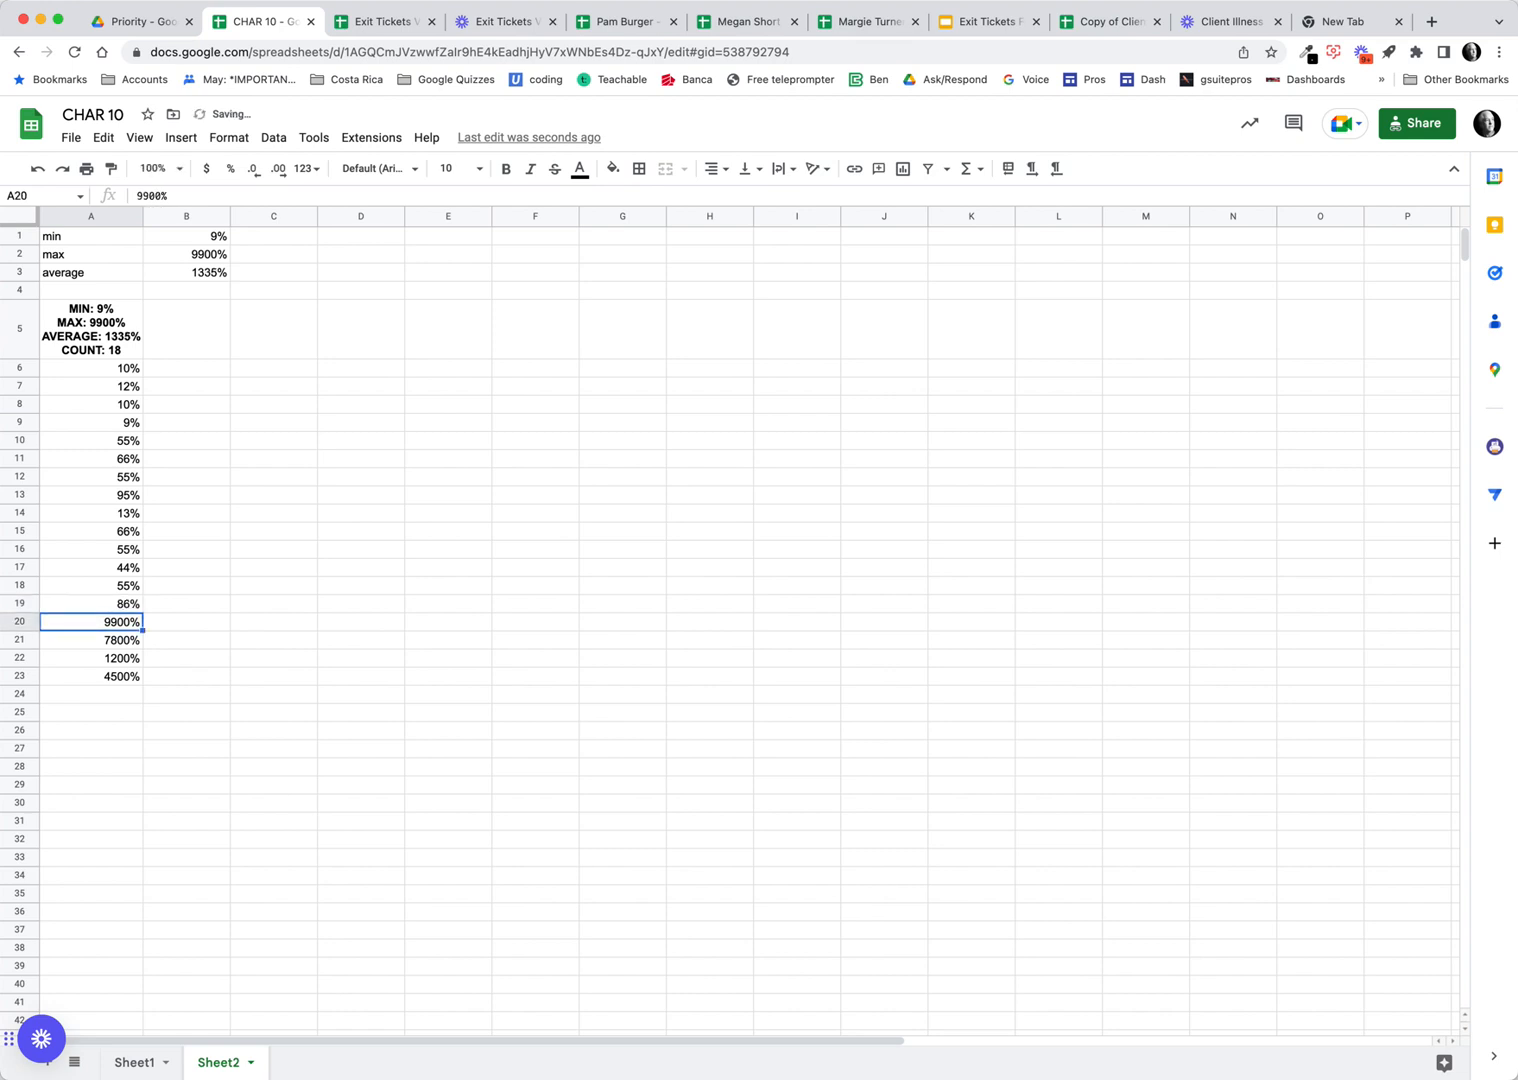
pyautogui.write('99')
pyautogui.press('Return')
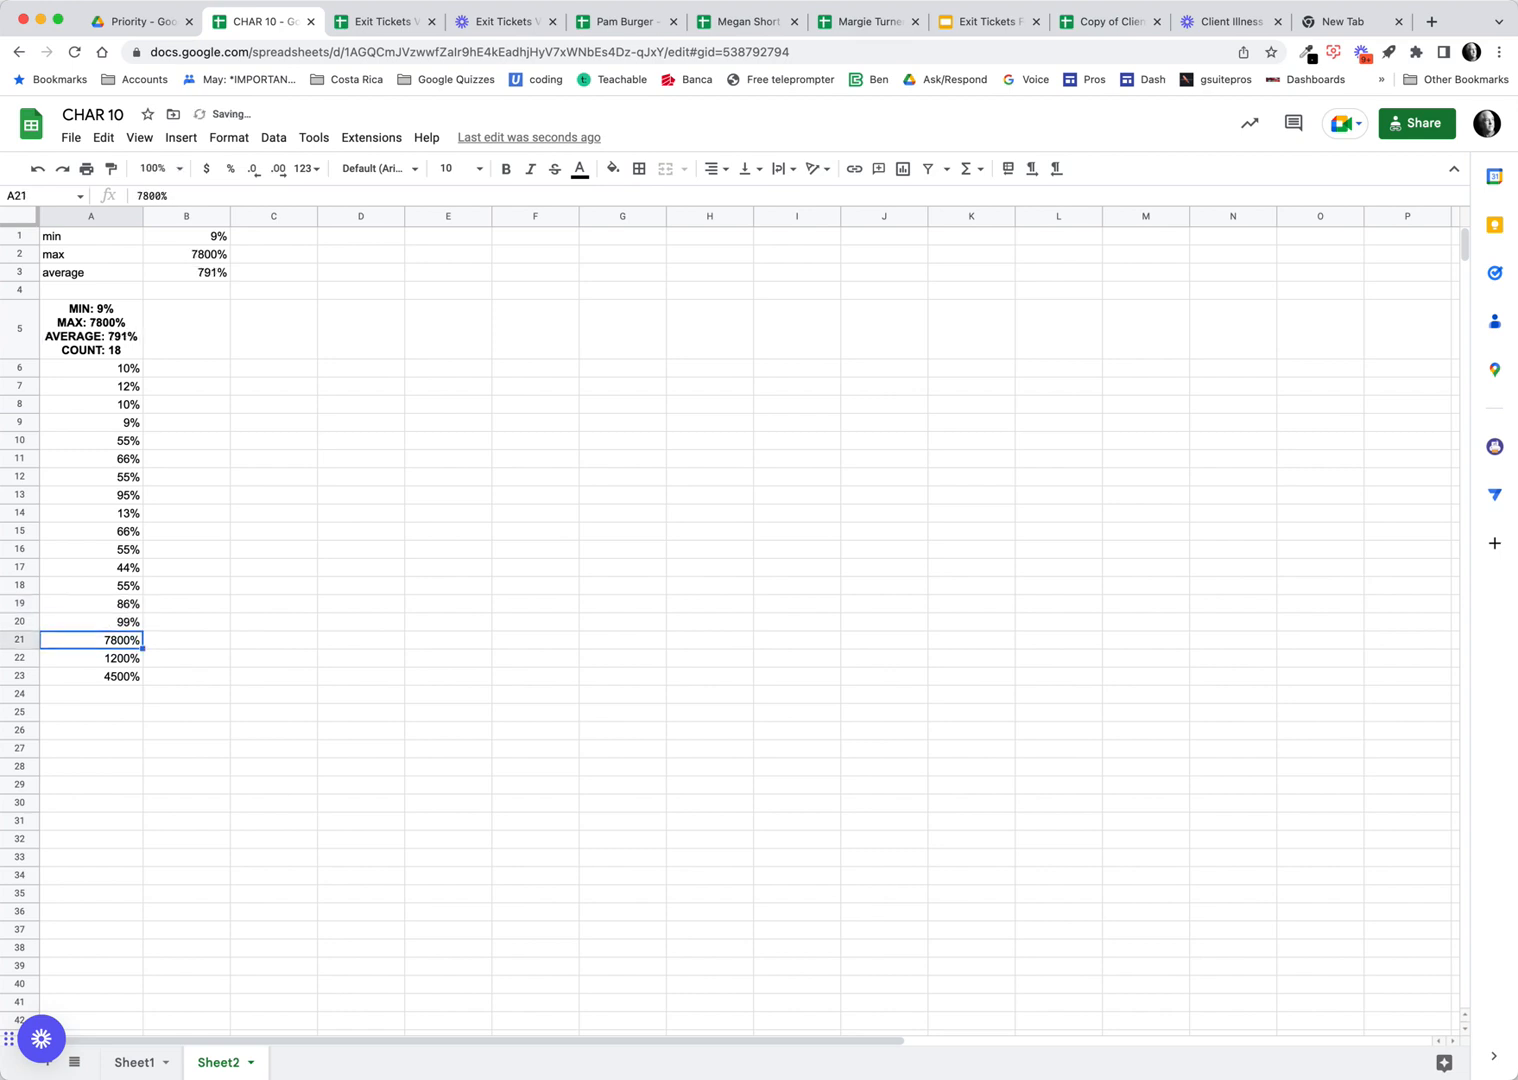
pyautogui.write('78')
pyautogui.press('Return')
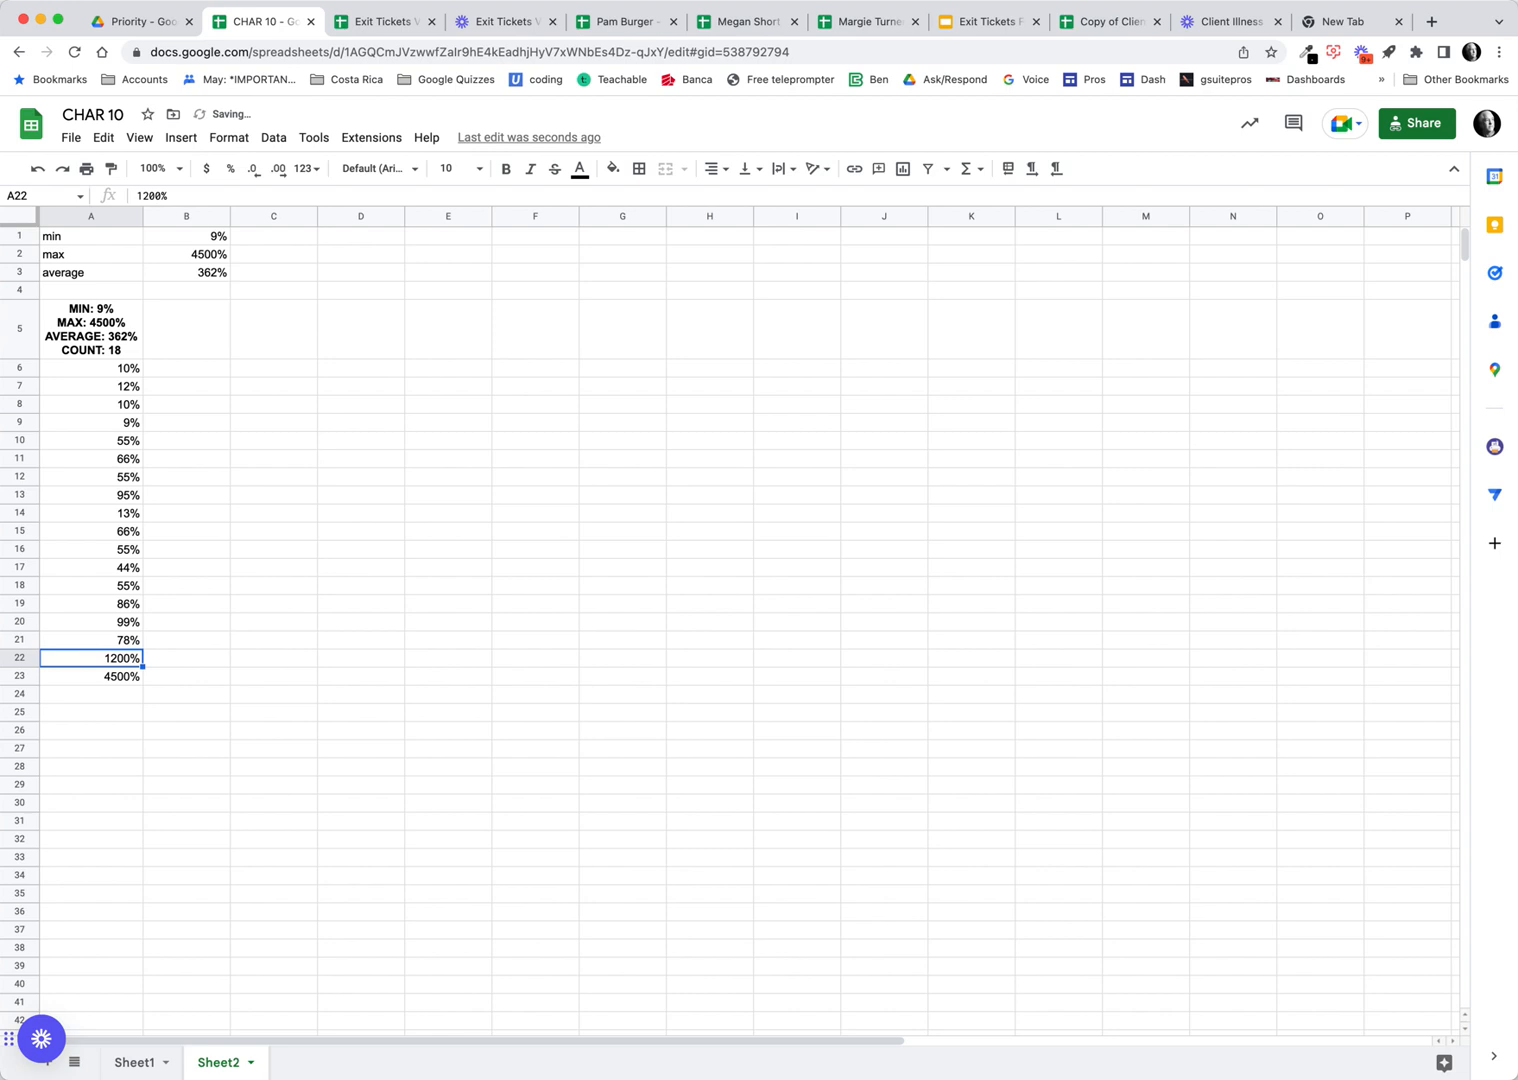
pyautogui.write('12')
pyautogui.press('Return')
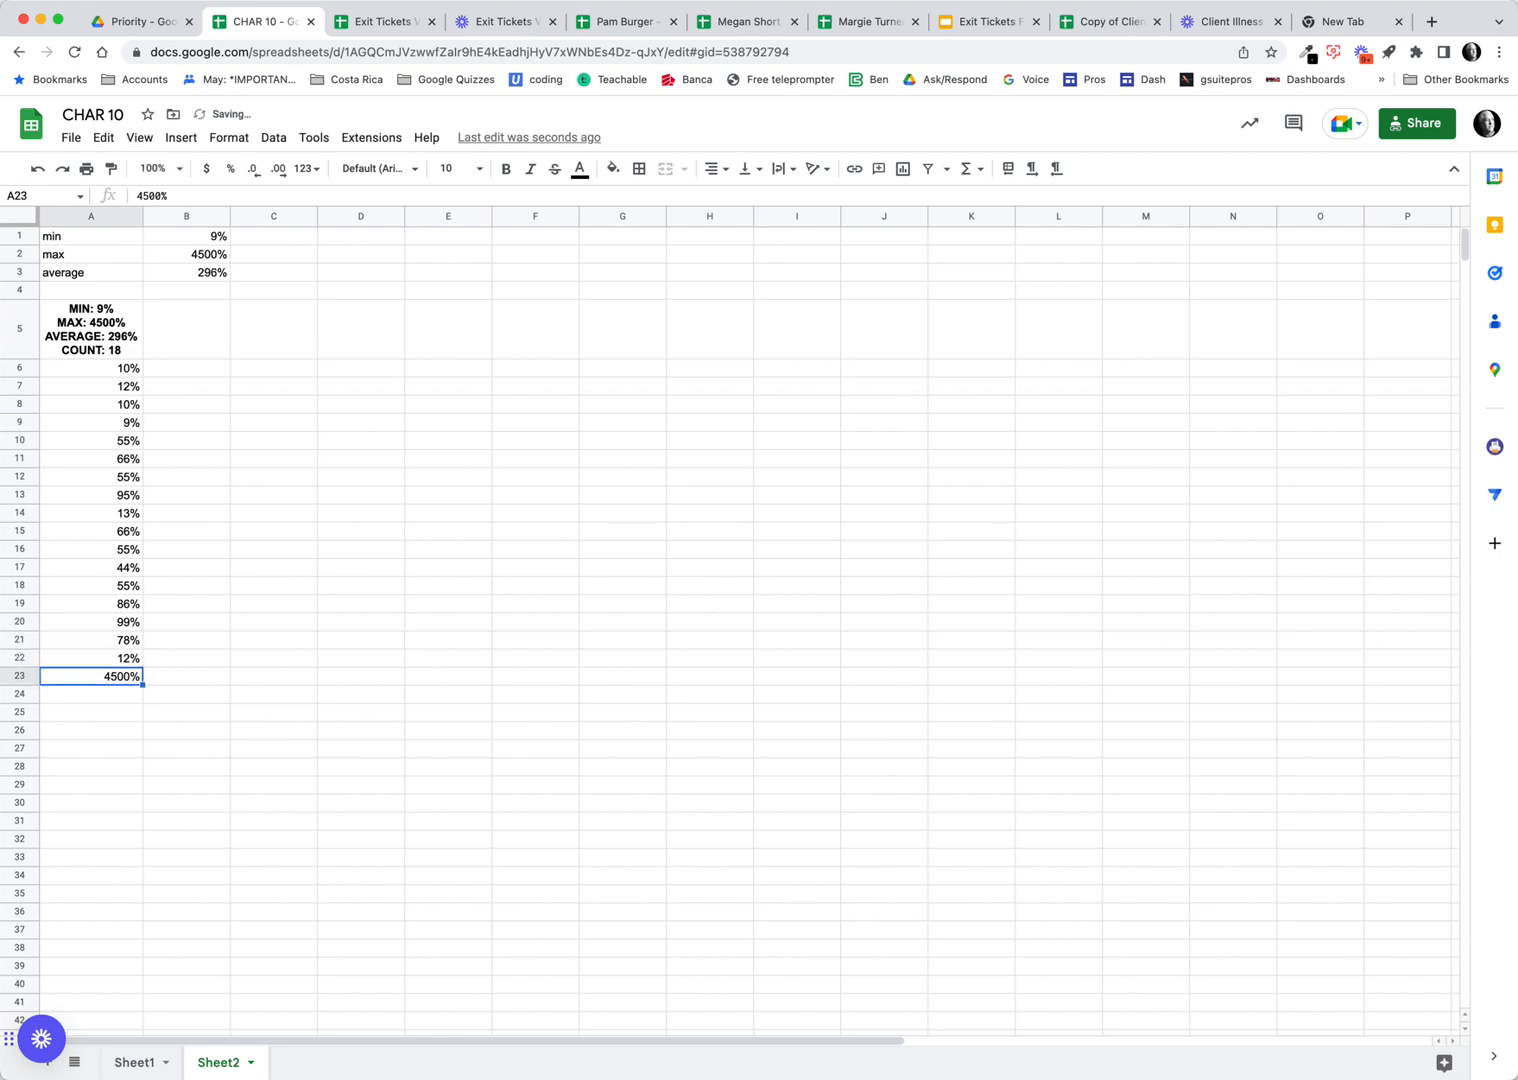
pyautogui.write('45')
pyautogui.press('Return')
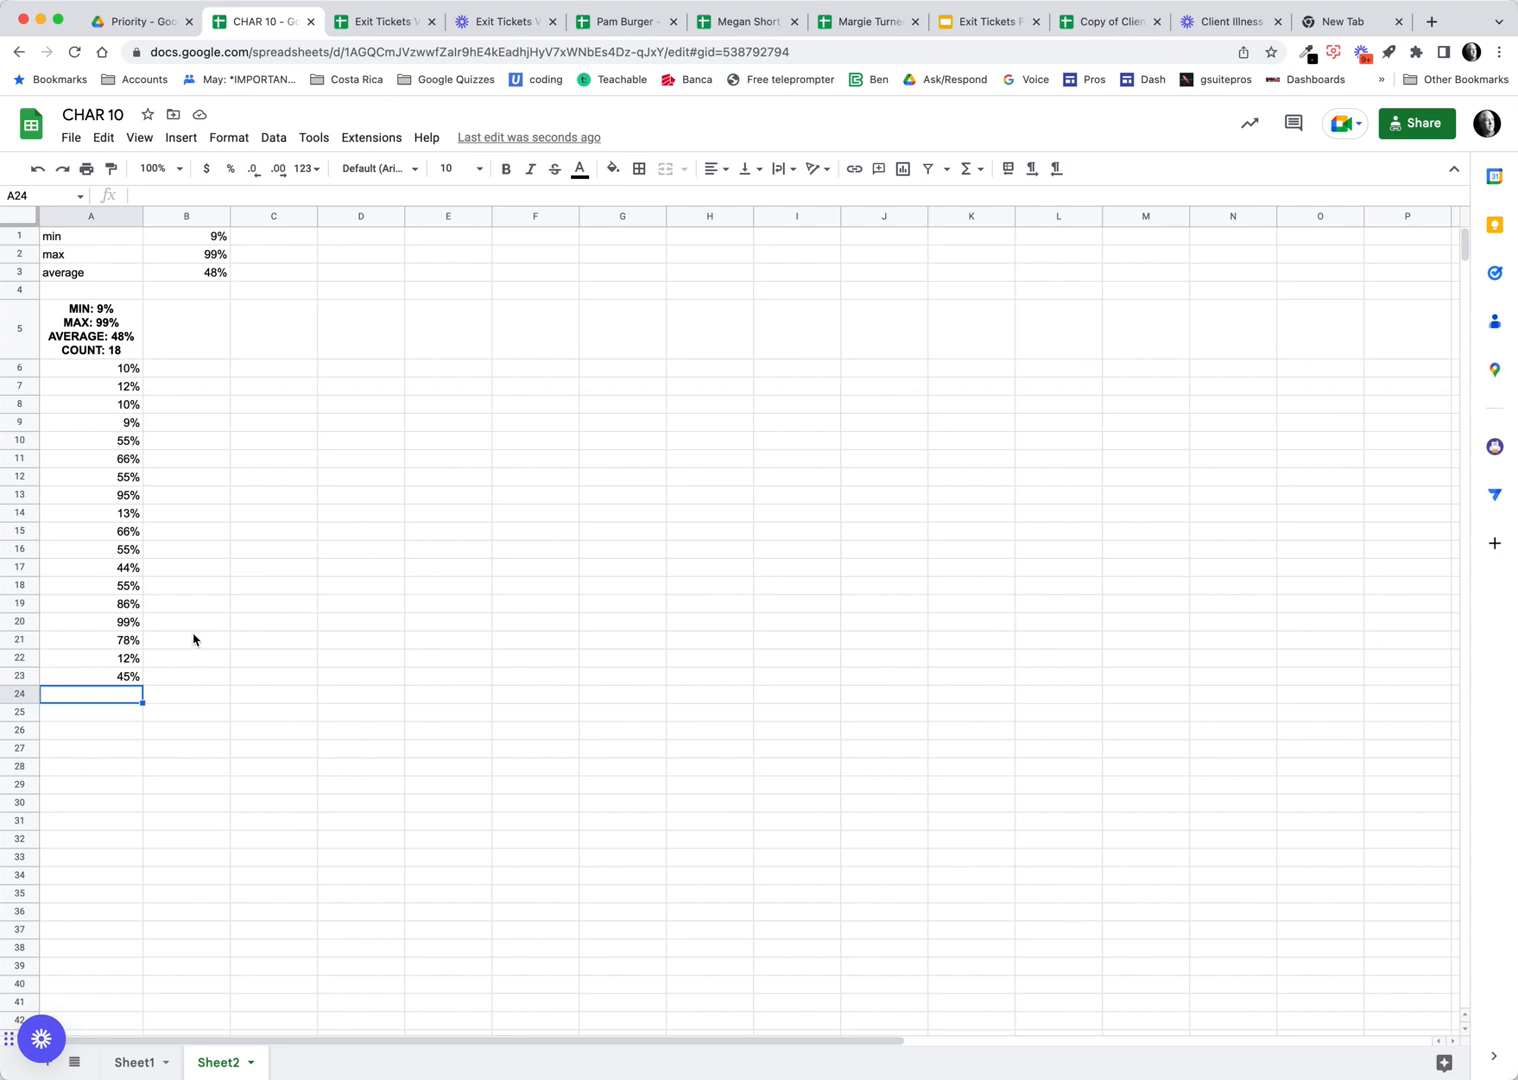
# Step: Select the summary cell A5 to review its combined formula
pyautogui.click(115, 348)
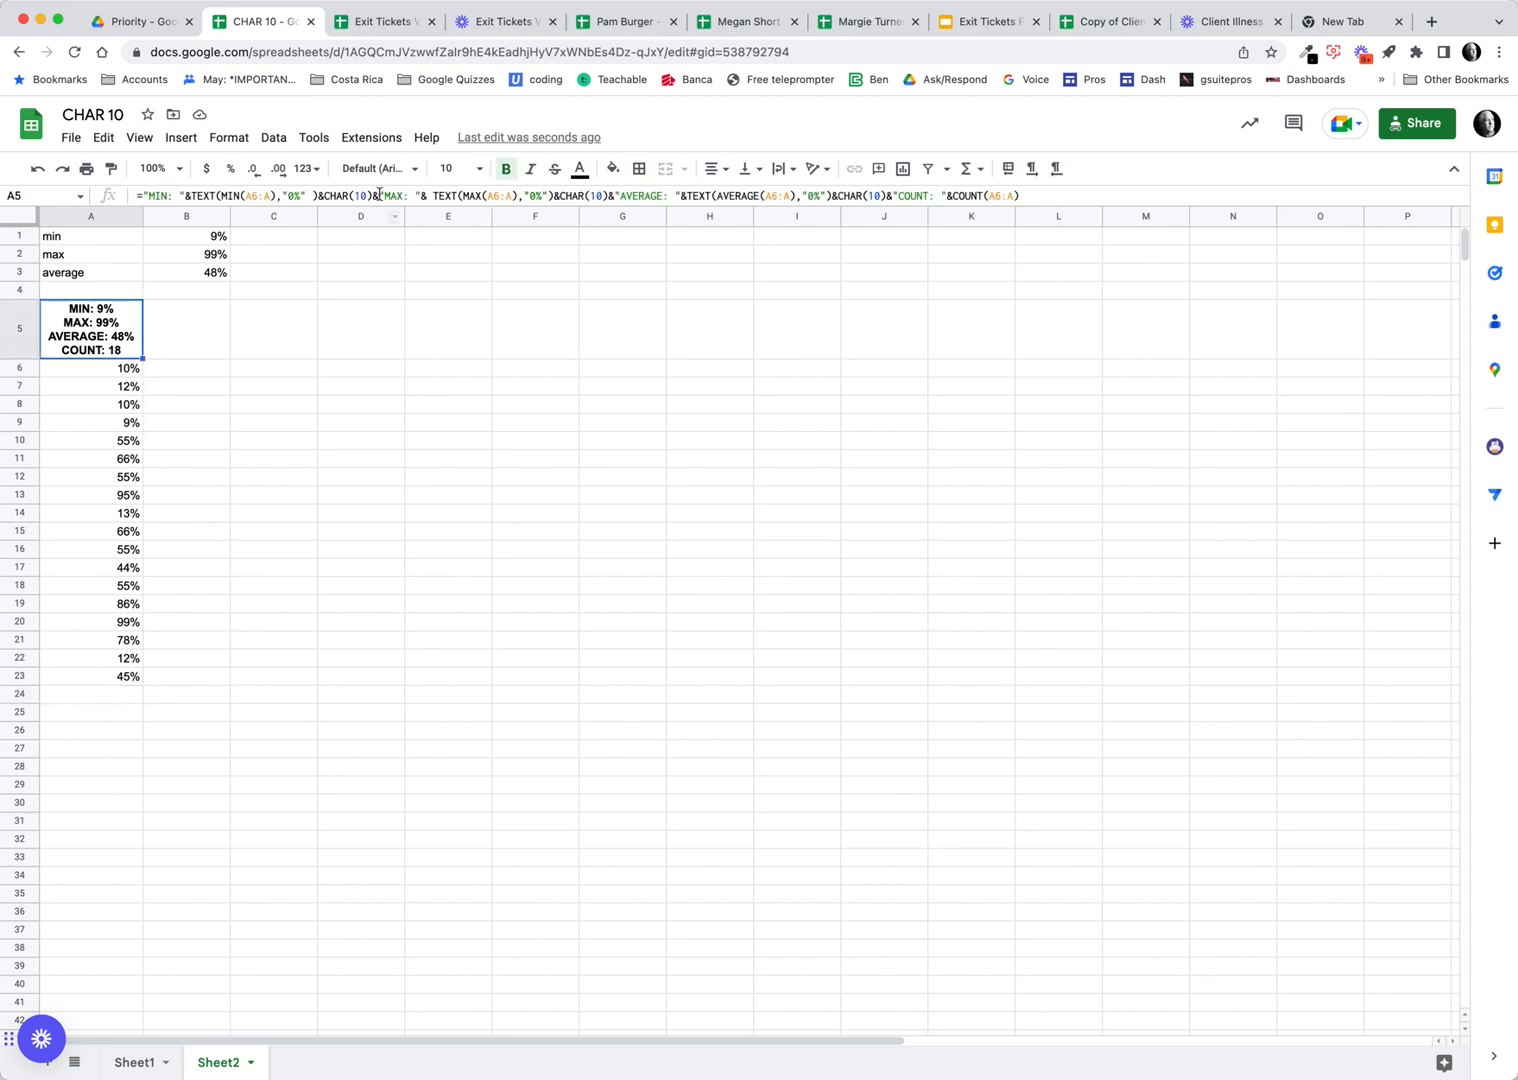